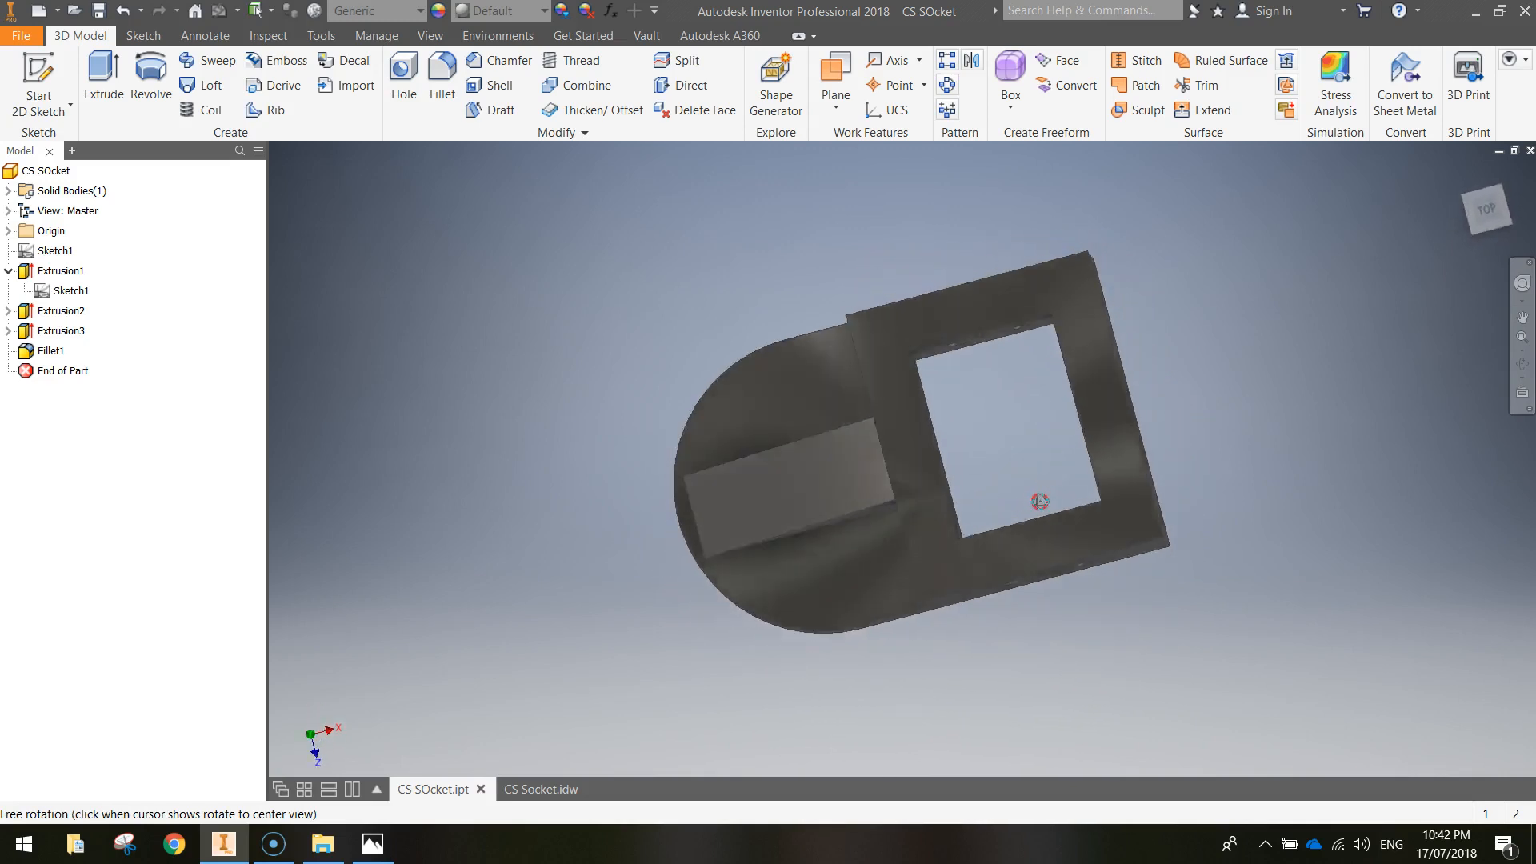
- Examine the finished CS Socket part and the side view dimensions in the CS Socket.idw drawing
{"action": "key", "text": "Escape"}
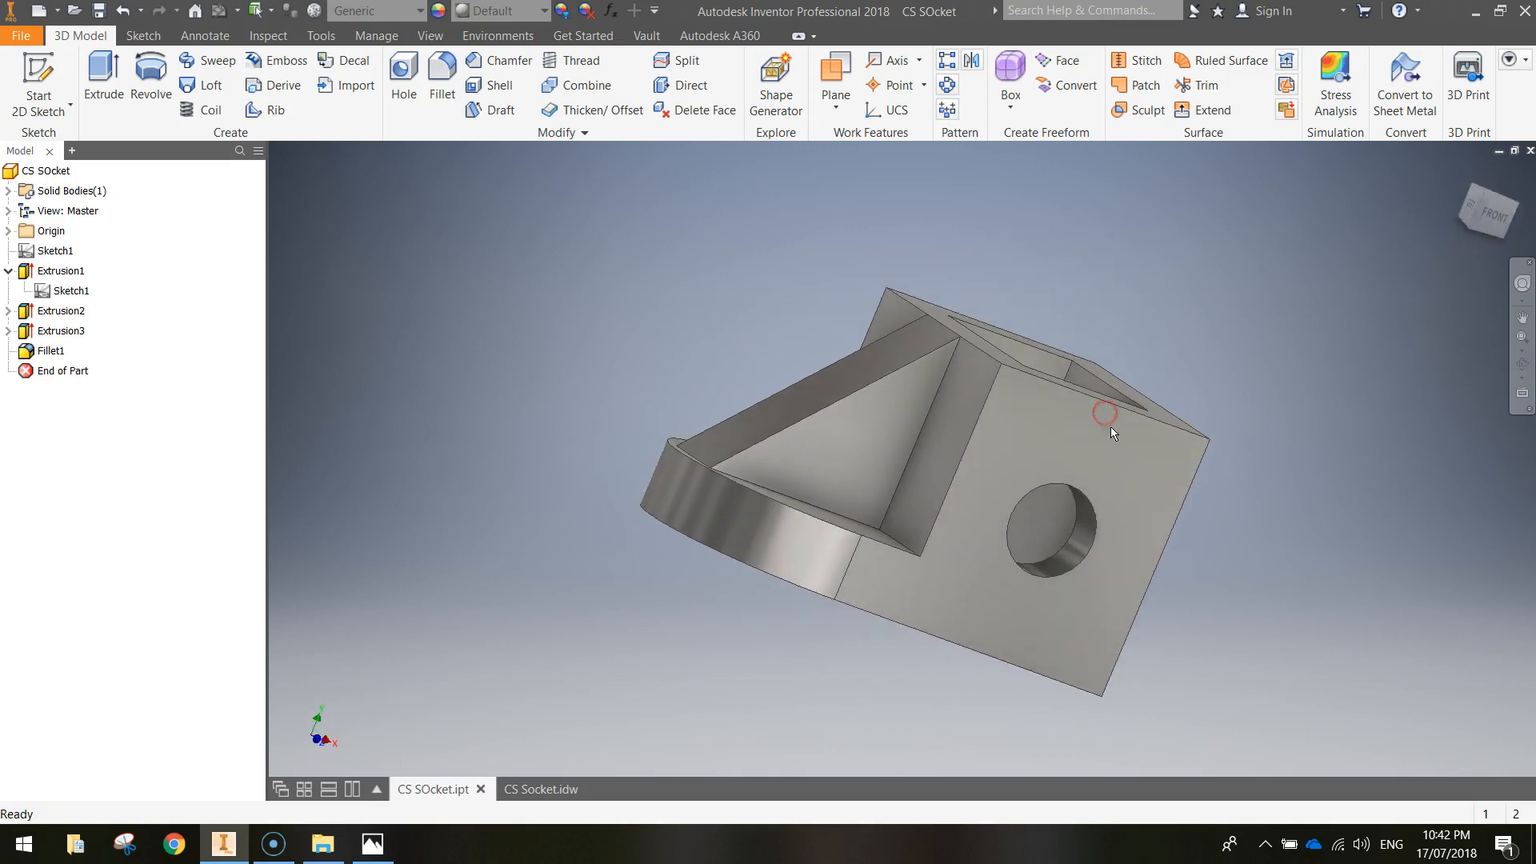
{"action": "middle_click_drag", "start_coordinate": [1149, 416], "coordinate": [800, 497], "text": "shift"}
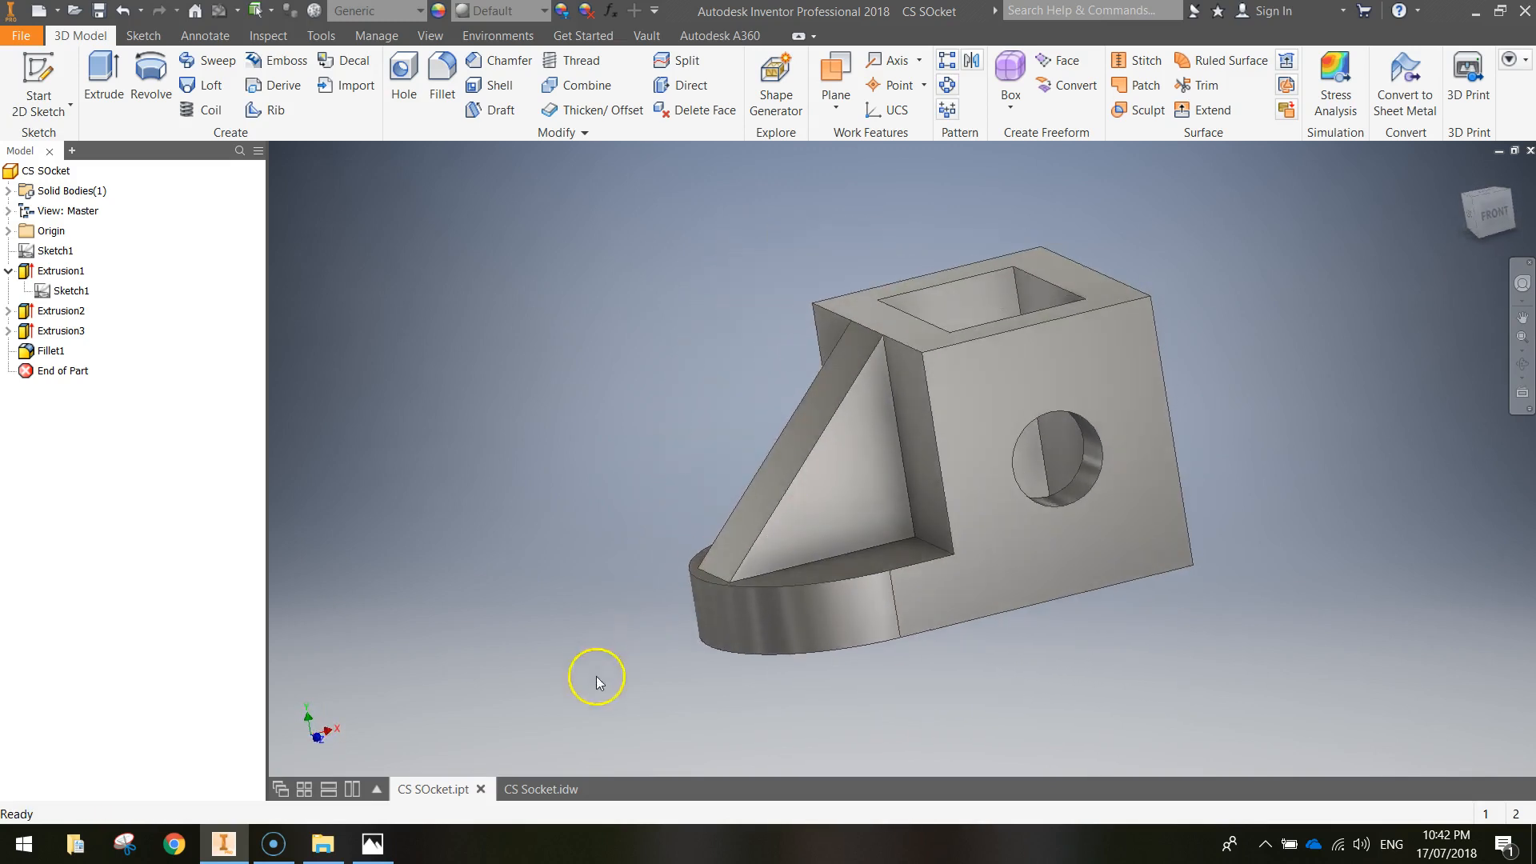
{"action": "left_click", "coordinate": [536, 788]}
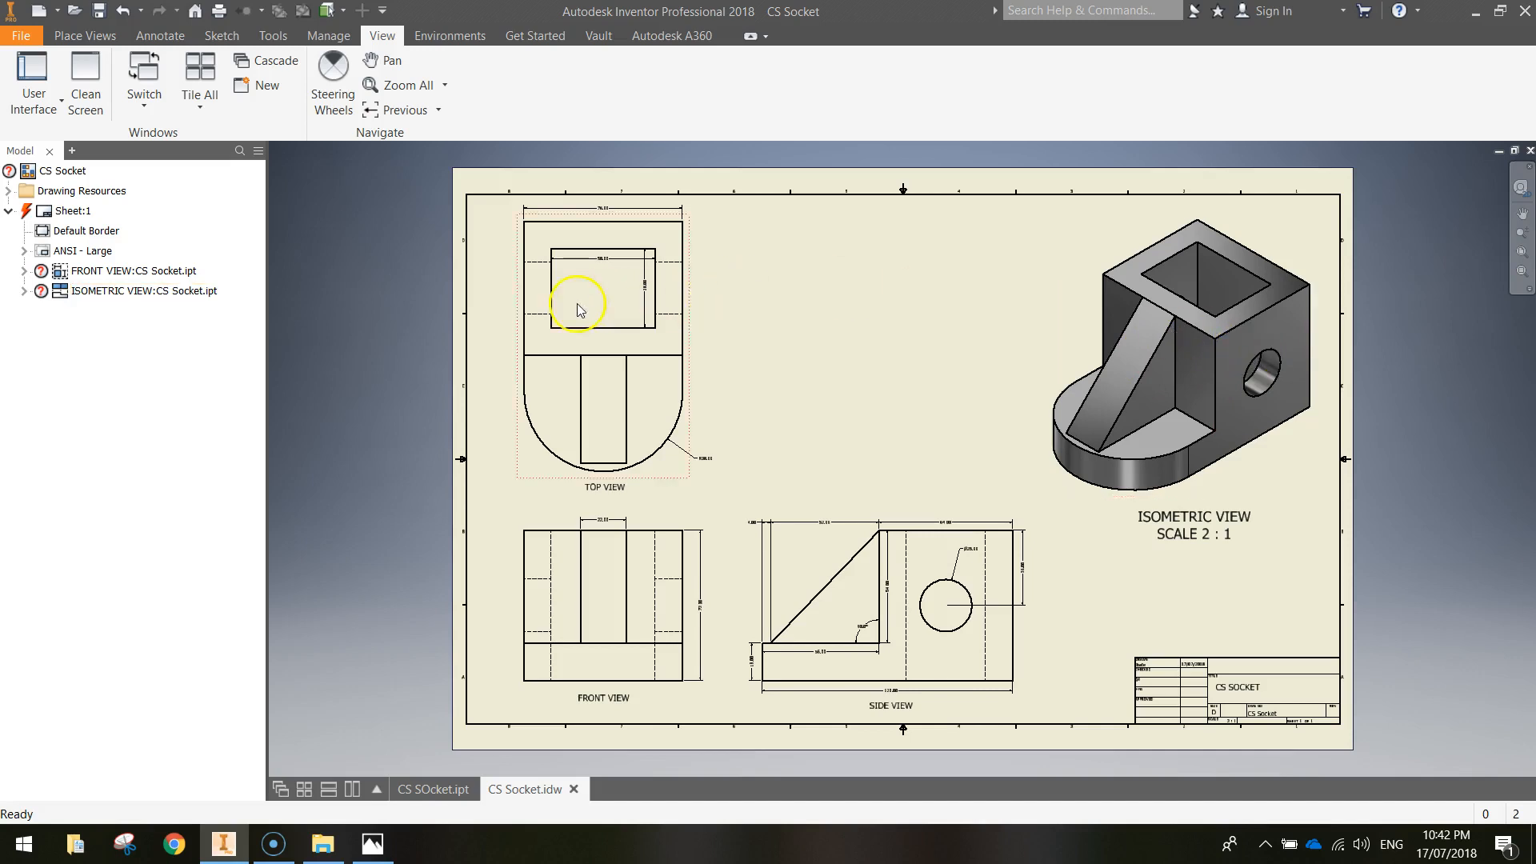
{"action": "scroll", "coordinate": [817, 681], "scroll_direction": "up", "scroll_amount": 3}
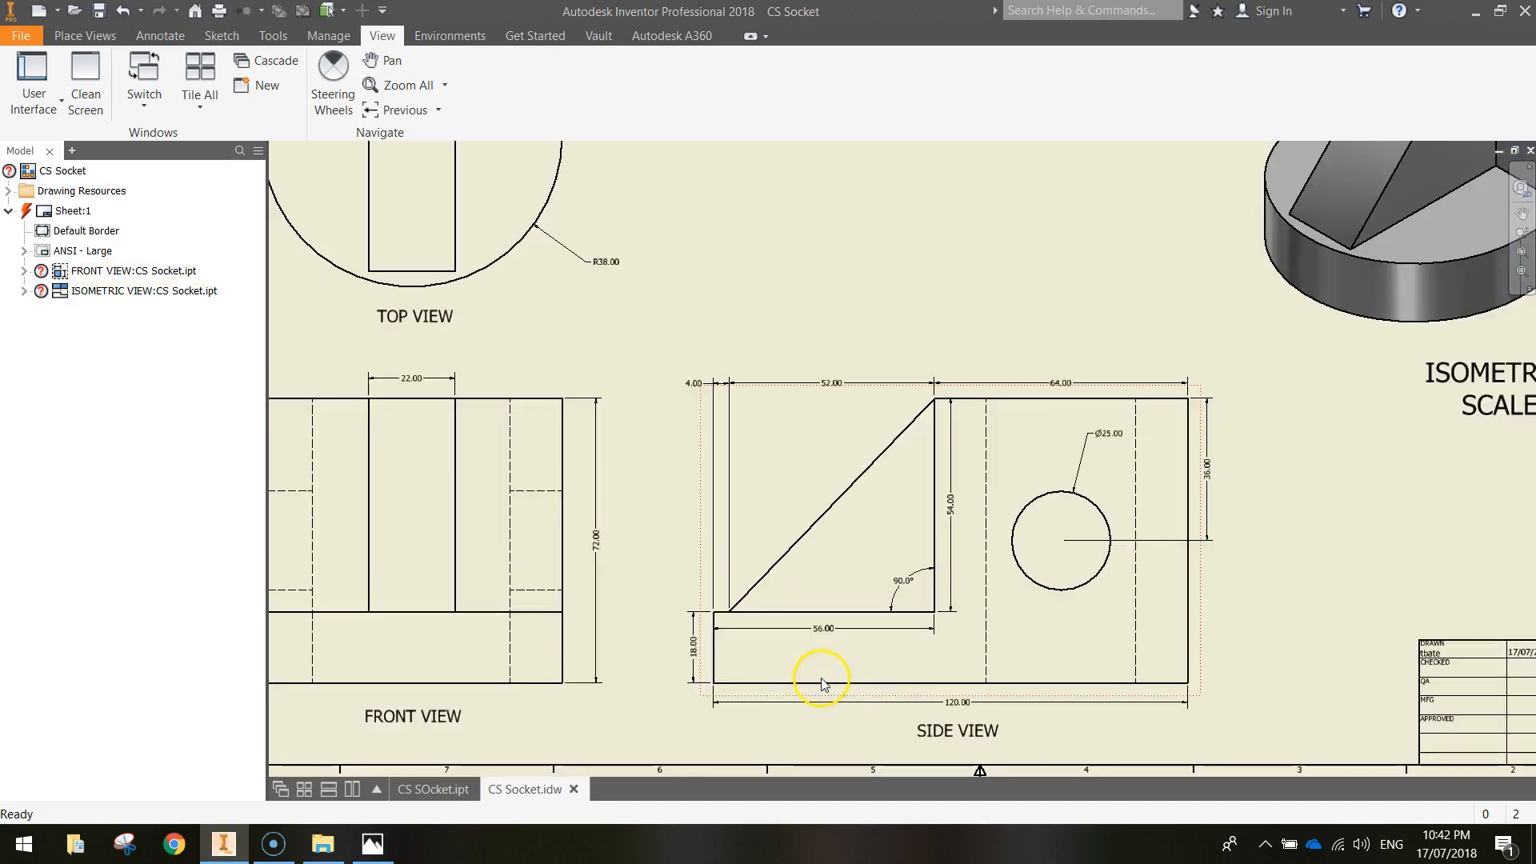
{"action": "scroll", "coordinate": [891, 679], "scroll_direction": "up", "scroll_amount": 2}
{"action": "scroll", "coordinate": [891, 676], "scroll_direction": "down", "scroll_amount": 2}
{"action": "scroll", "coordinate": [978, 618], "scroll_direction": "up", "scroll_amount": 1}
{"action": "middle_click_drag", "start_coordinate": [978, 618], "coordinate": [828, 522]}
{"action": "scroll", "coordinate": [828, 522], "scroll_direction": "up", "scroll_amount": 3}
{"action": "scroll", "coordinate": [824, 505], "scroll_direction": "down", "scroll_amount": 3}
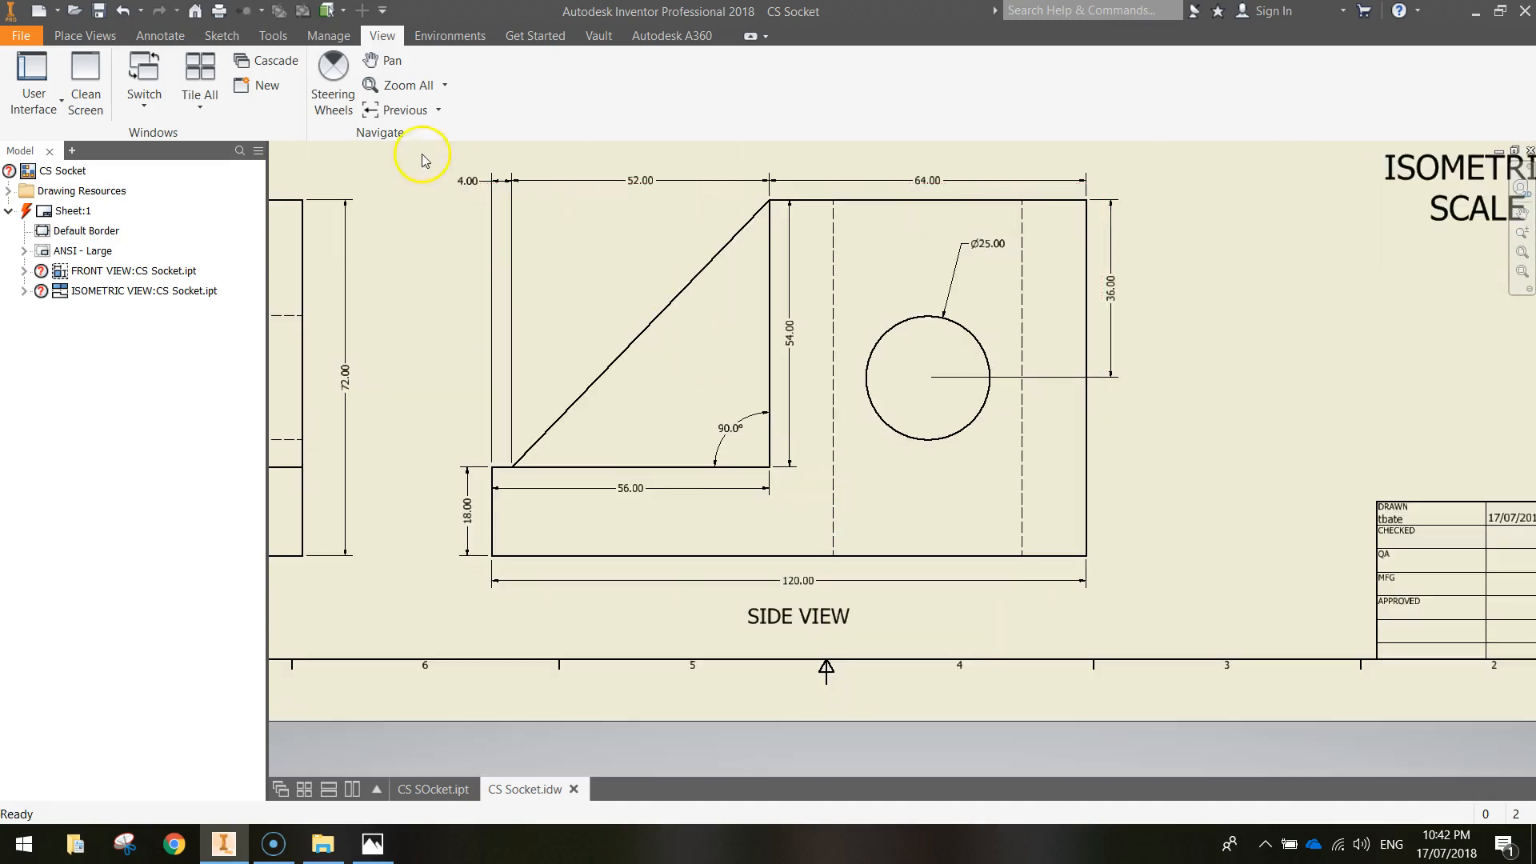
{"action": "left_click", "coordinate": [444, 84]}
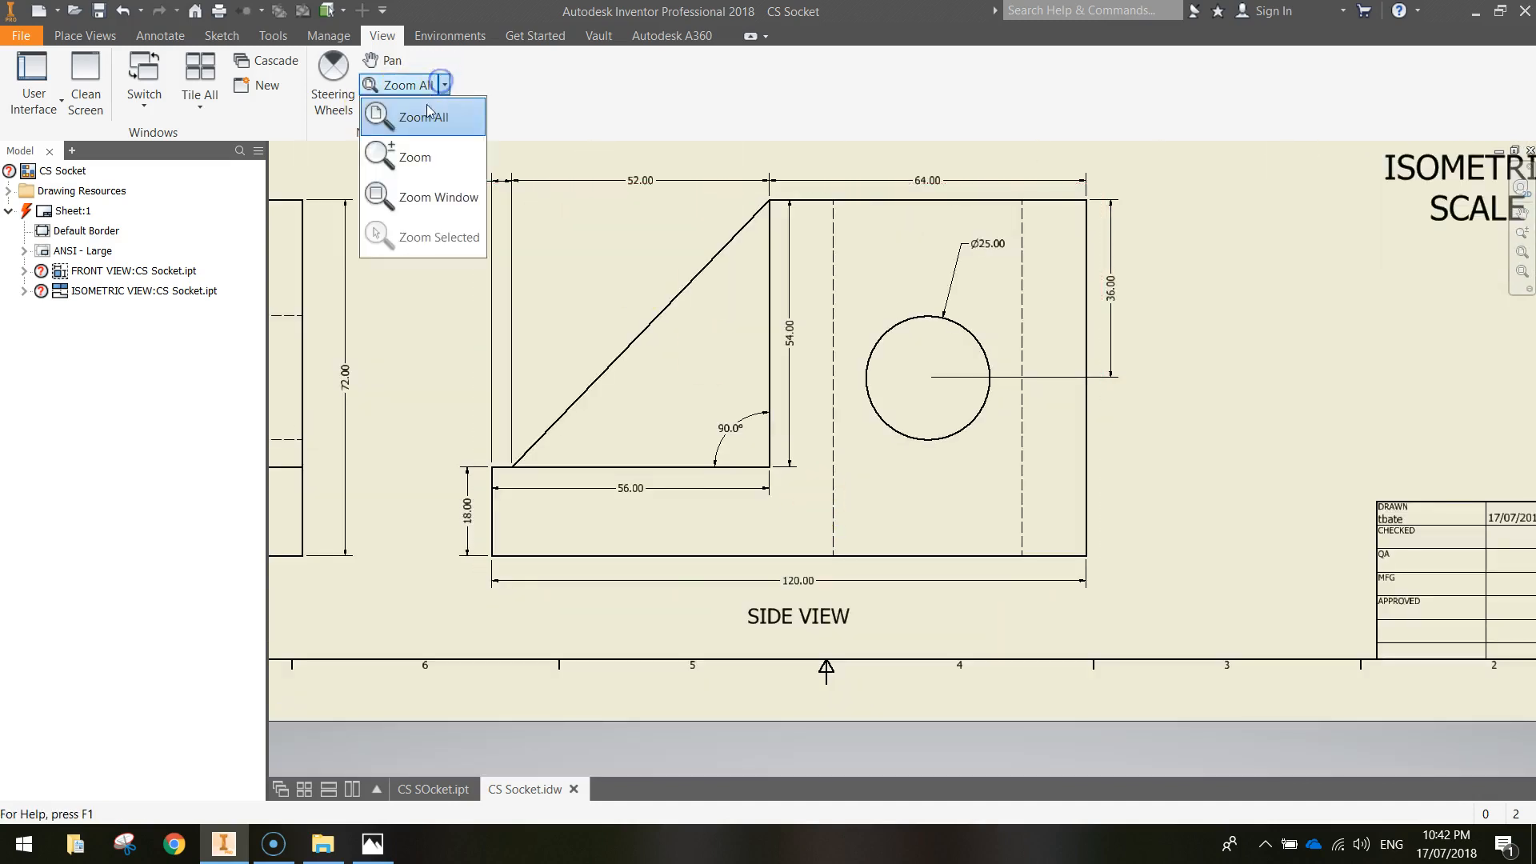
{"action": "left_click", "coordinate": [436, 198]}
{"action": "left_click_drag", "start_coordinate": [443, 159], "coordinate": [971, 608]}
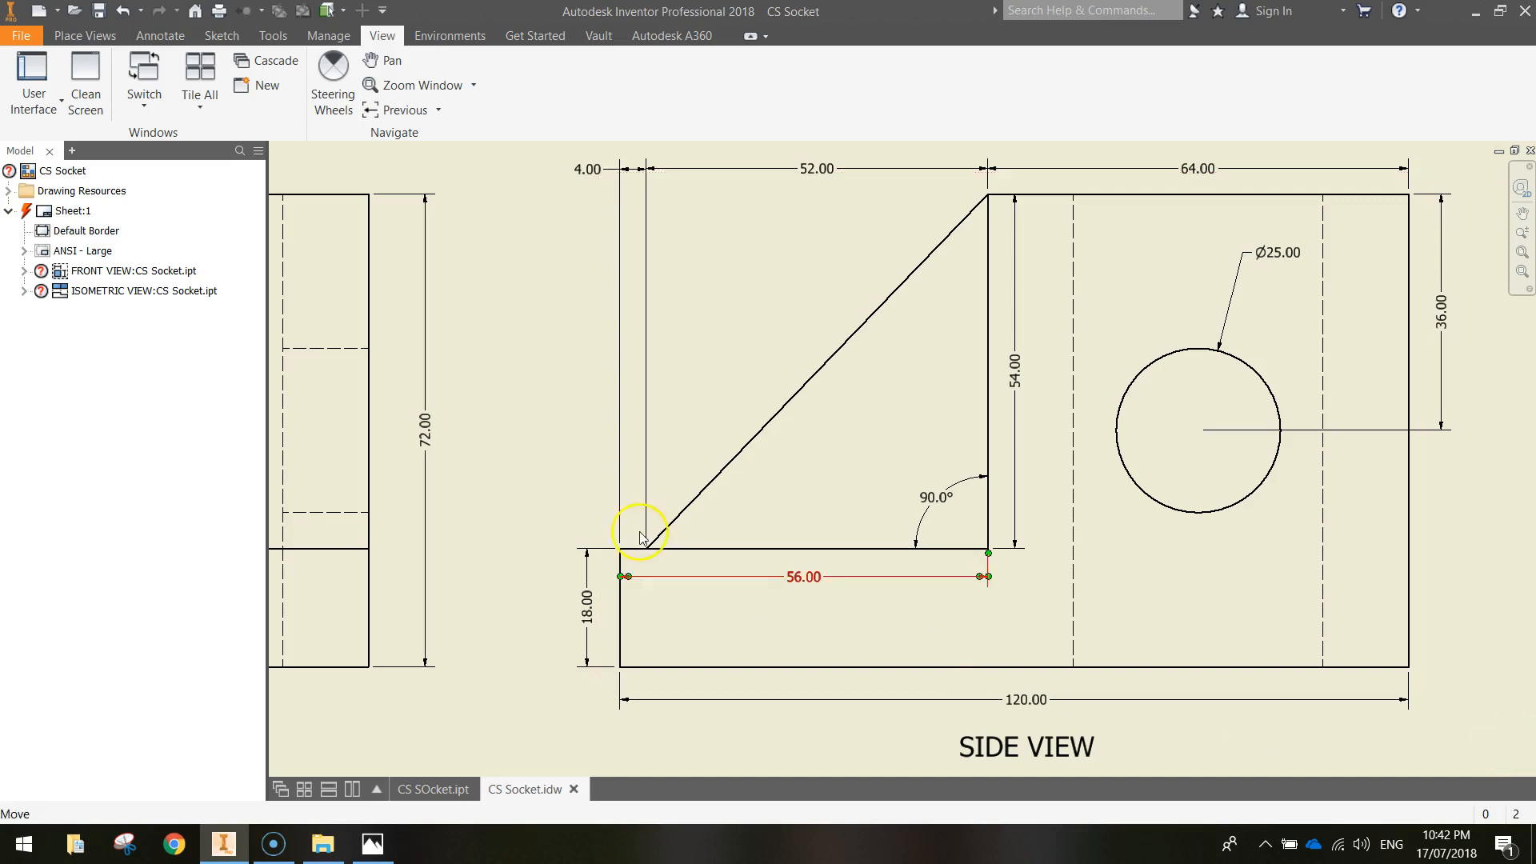
- Examine the front and top view dimensions in the drawing, ending with the whole sheet in view
{"action": "key", "text": "F2"}
{"action": "mouse_move", "coordinate": [470, 415]}
{"action": "left_mouse_down"}
{"action": "mouse_move", "coordinate": [1001, 411]}
{"action": "mouse_move", "coordinate": [1032, 439]}
{"action": "left_mouse_up"}
{"action": "key", "text": "Escape"}
{"action": "left_click", "coordinate": [888, 253]}
{"action": "key", "text": "F2"}
{"action": "left_click_drag", "start_coordinate": [902, 186], "coordinate": [910, 606]}
{"action": "left_click_drag", "start_coordinate": [960, 302], "coordinate": [946, 520]}
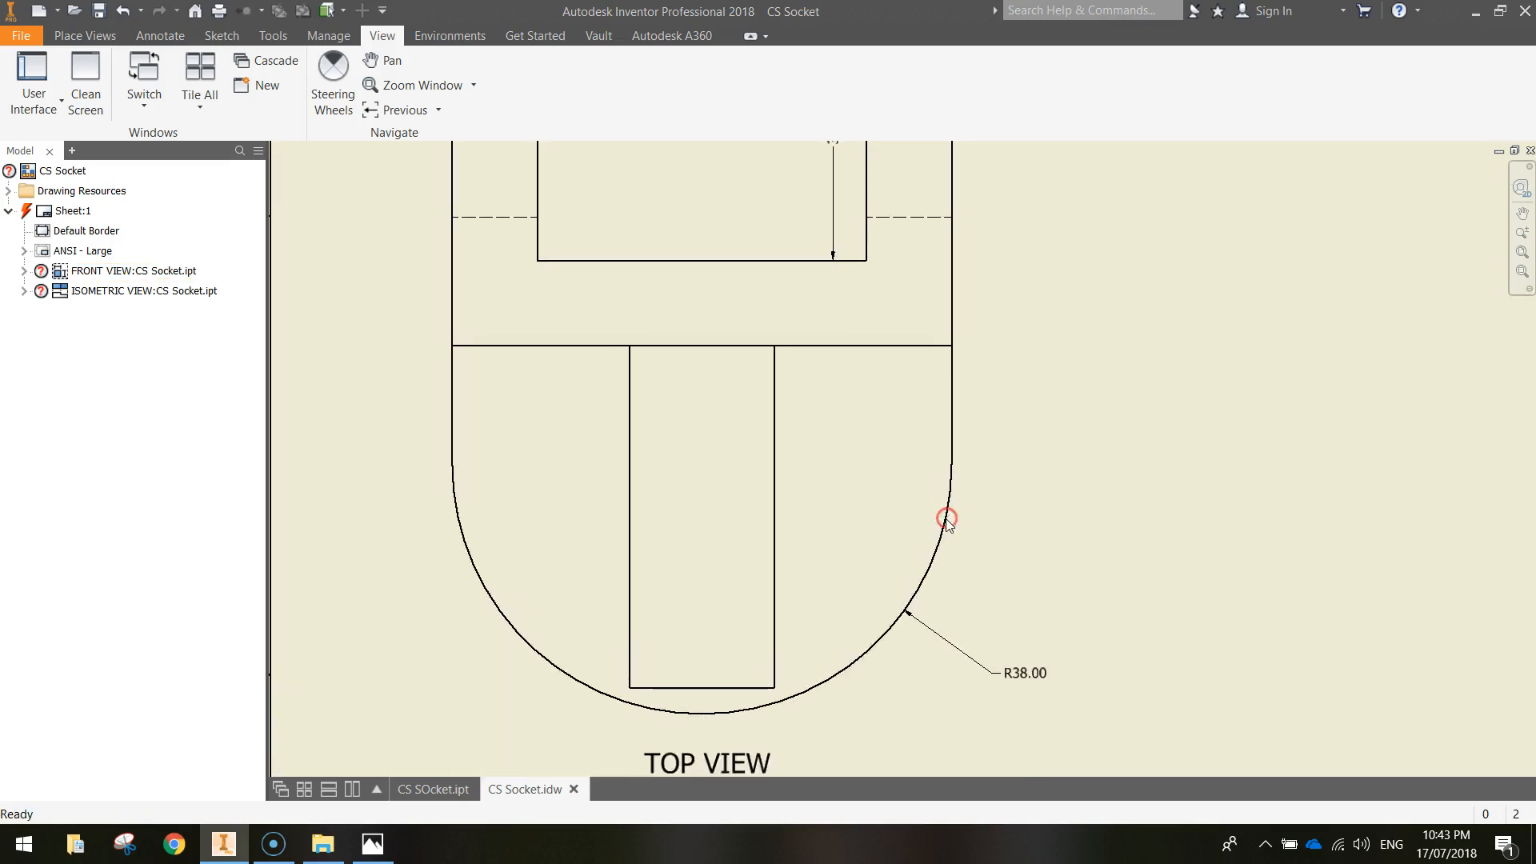
{"action": "scroll", "coordinate": [947, 520], "scroll_direction": "down", "scroll_amount": 2}
{"action": "middle_click_drag", "start_coordinate": [971, 387], "coordinate": [968, 454]}
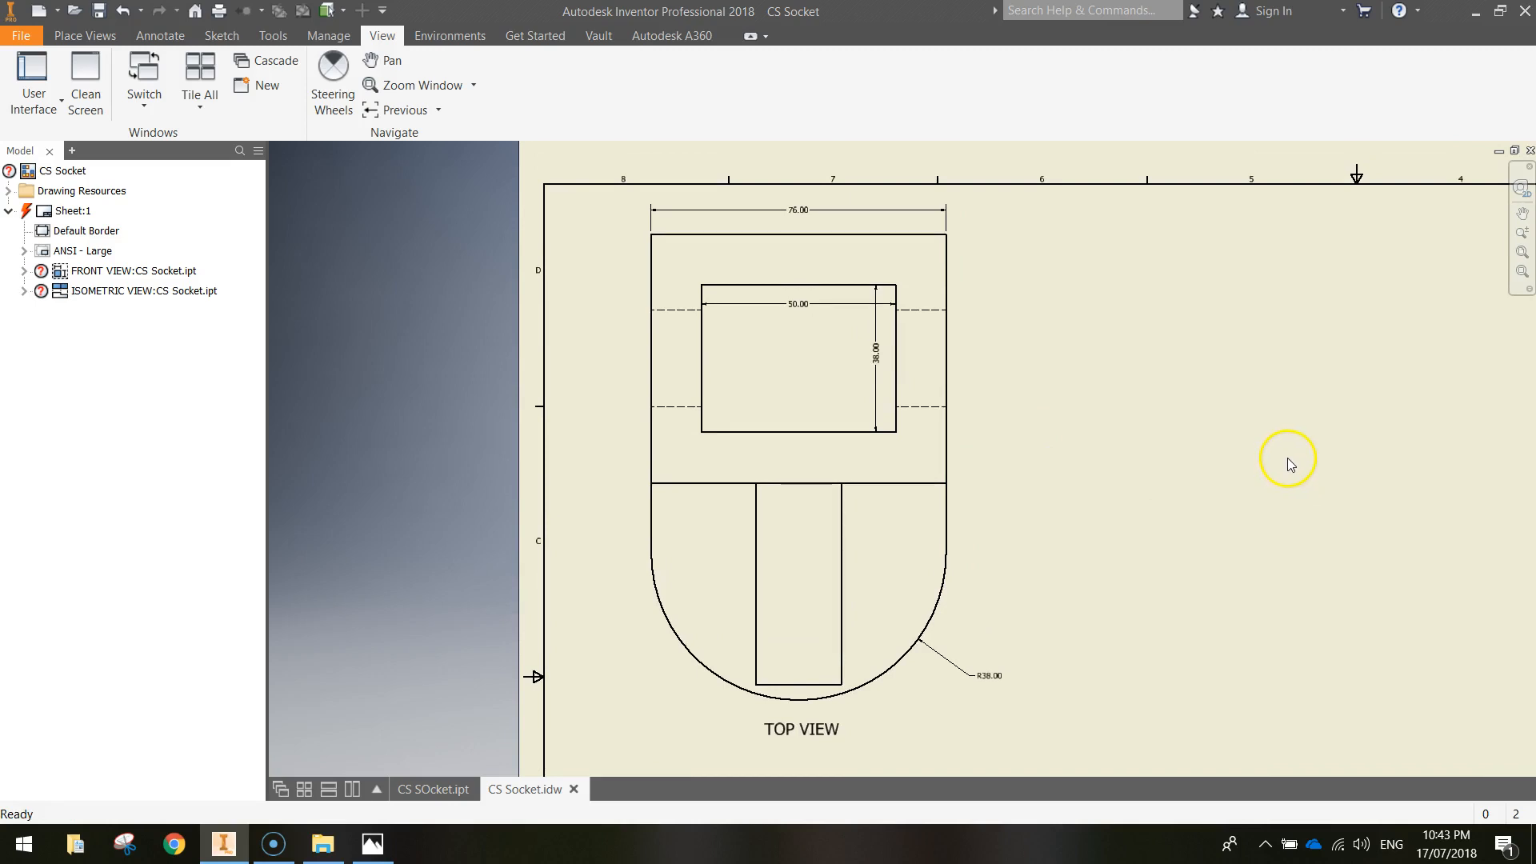
{"action": "left_click", "coordinate": [474, 85]}
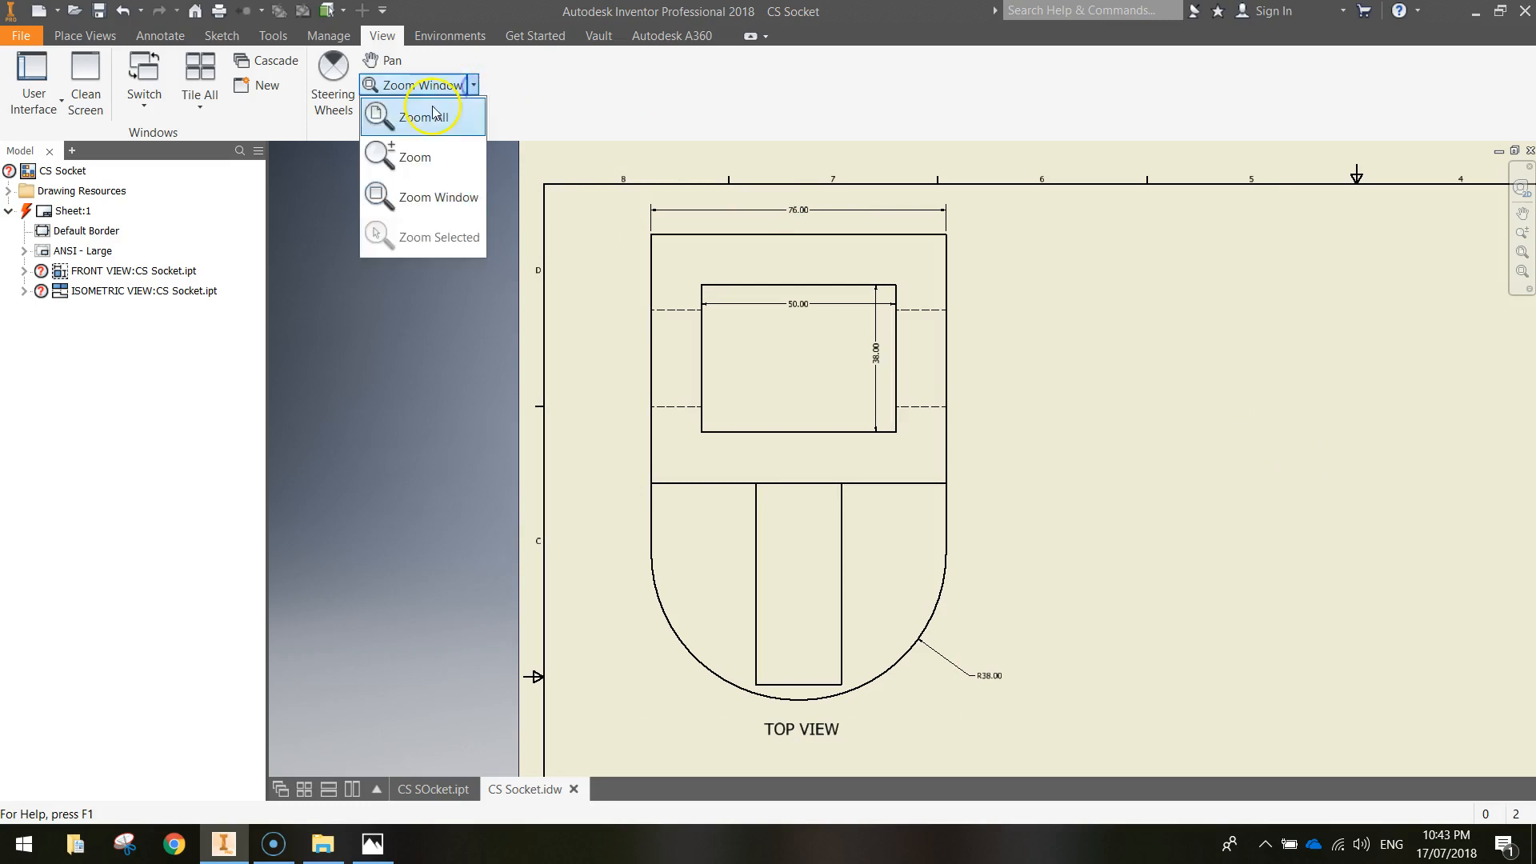
{"action": "left_click", "coordinate": [433, 109]}
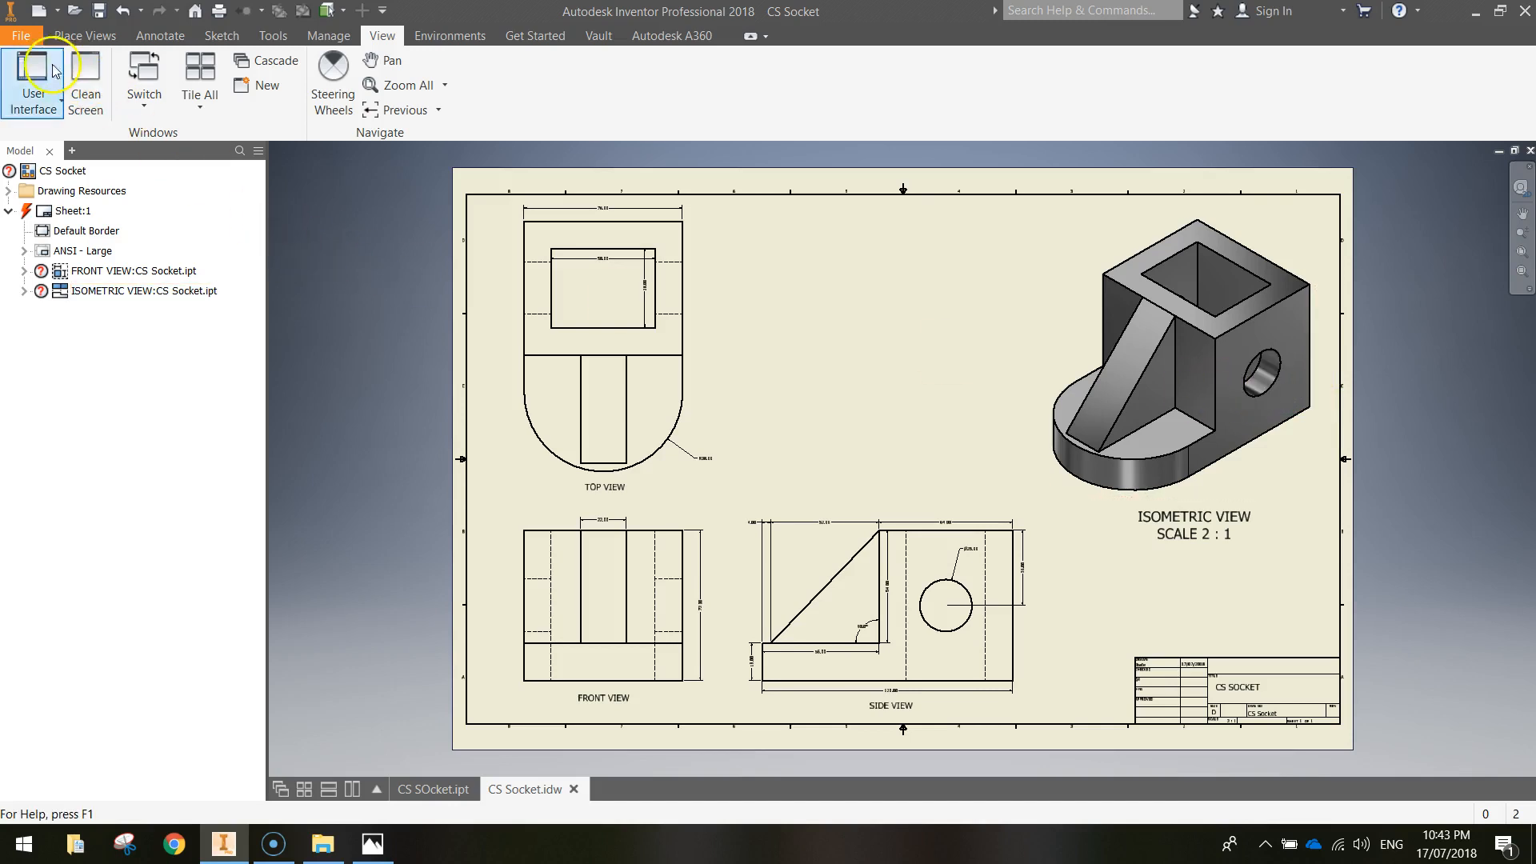
- Create a new part from the Metric Standard (mm).ipt template and start a 2D sketch on the front XY plane
{"action": "left_click", "coordinate": [22, 38]}
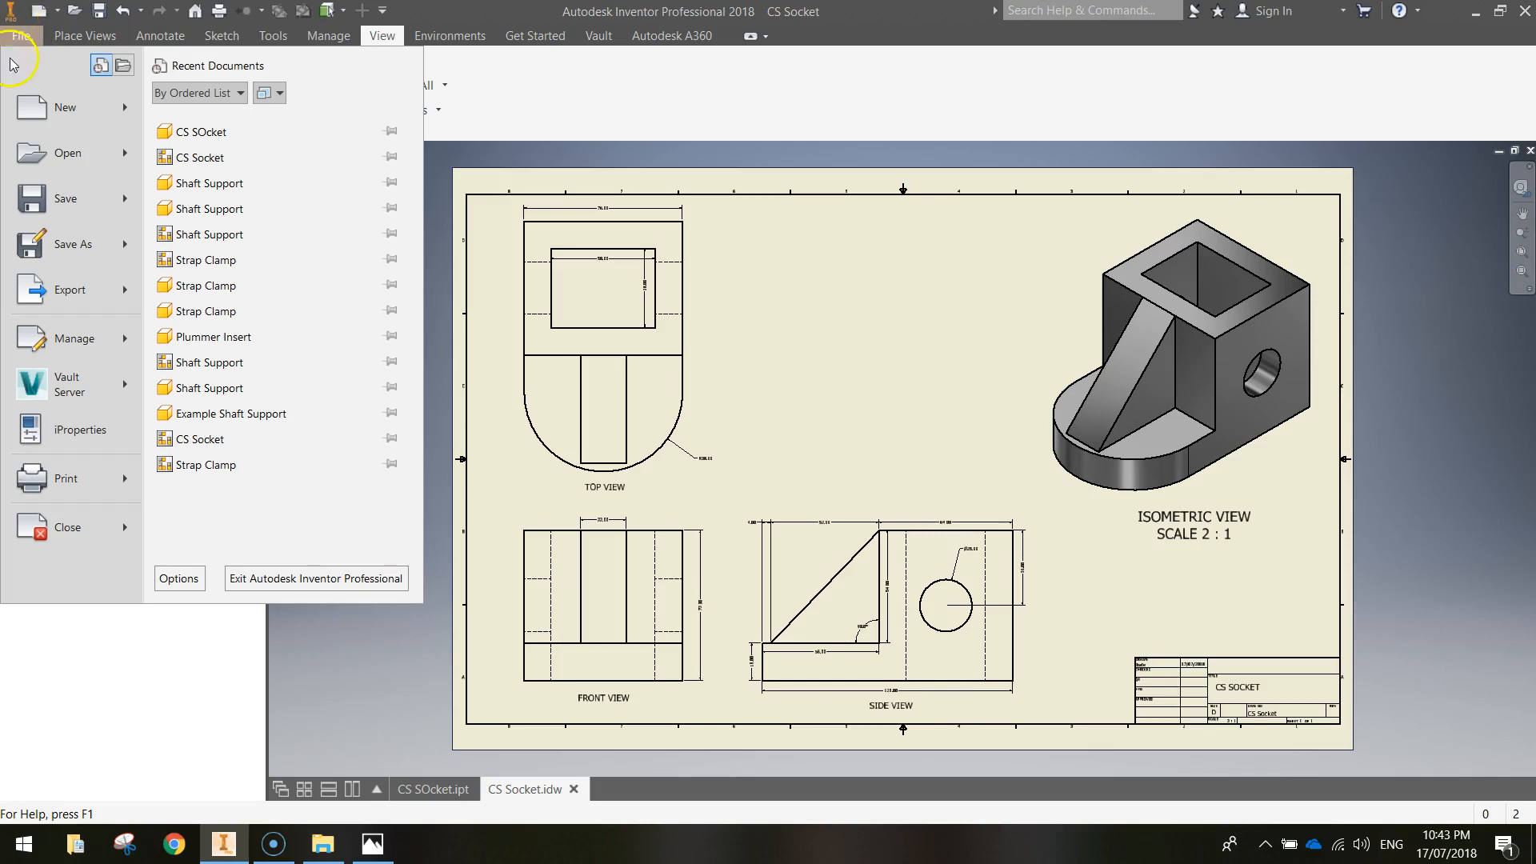
{"action": "left_click", "coordinate": [81, 114]}
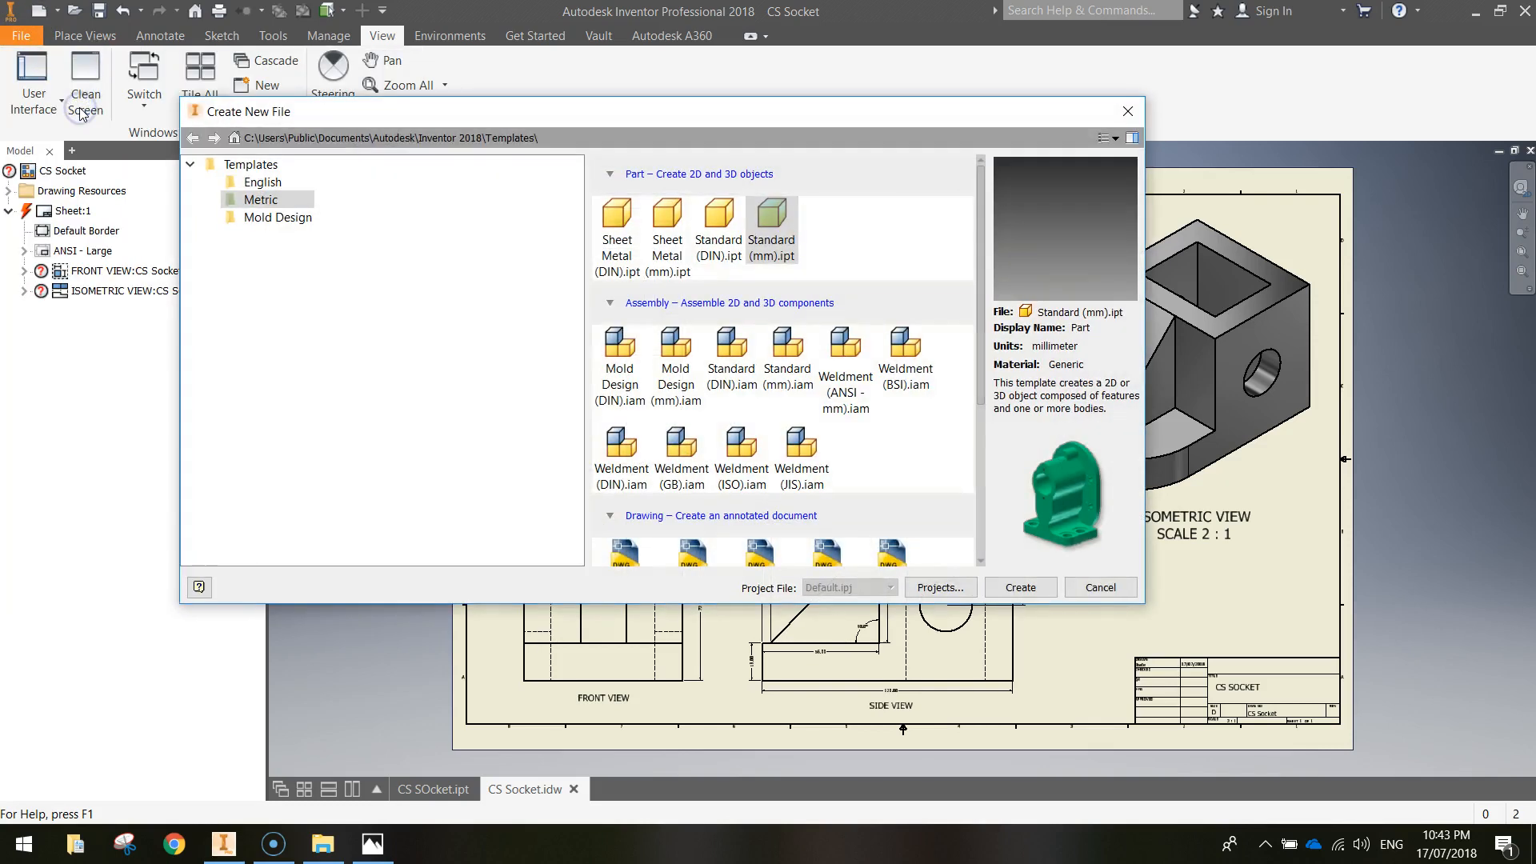
{"action": "left_click", "coordinate": [241, 199]}
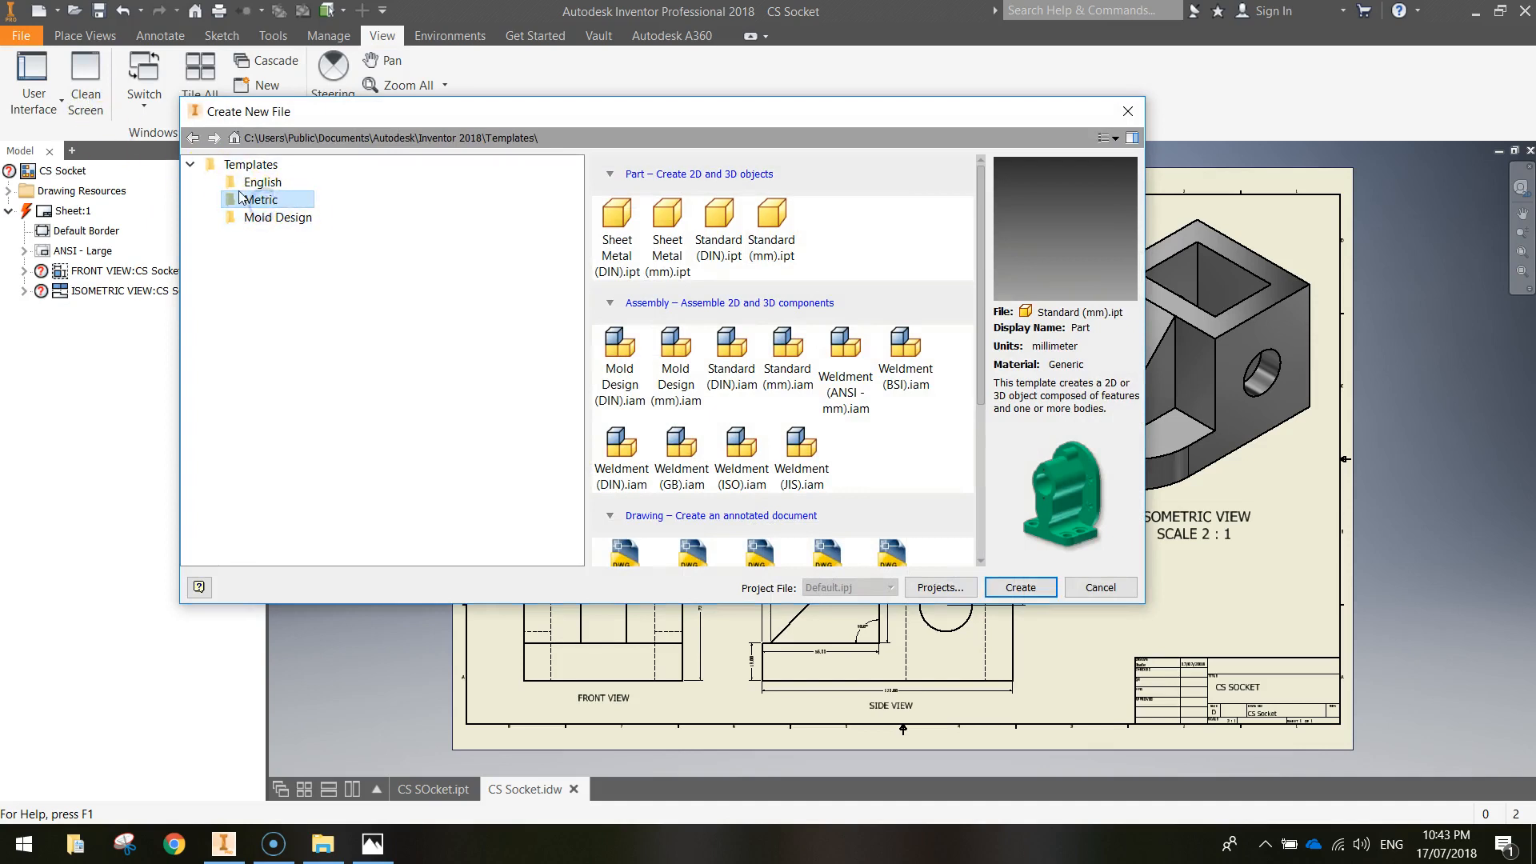
{"action": "left_click", "coordinate": [781, 228]}
{"action": "left_click", "coordinate": [1020, 587]}
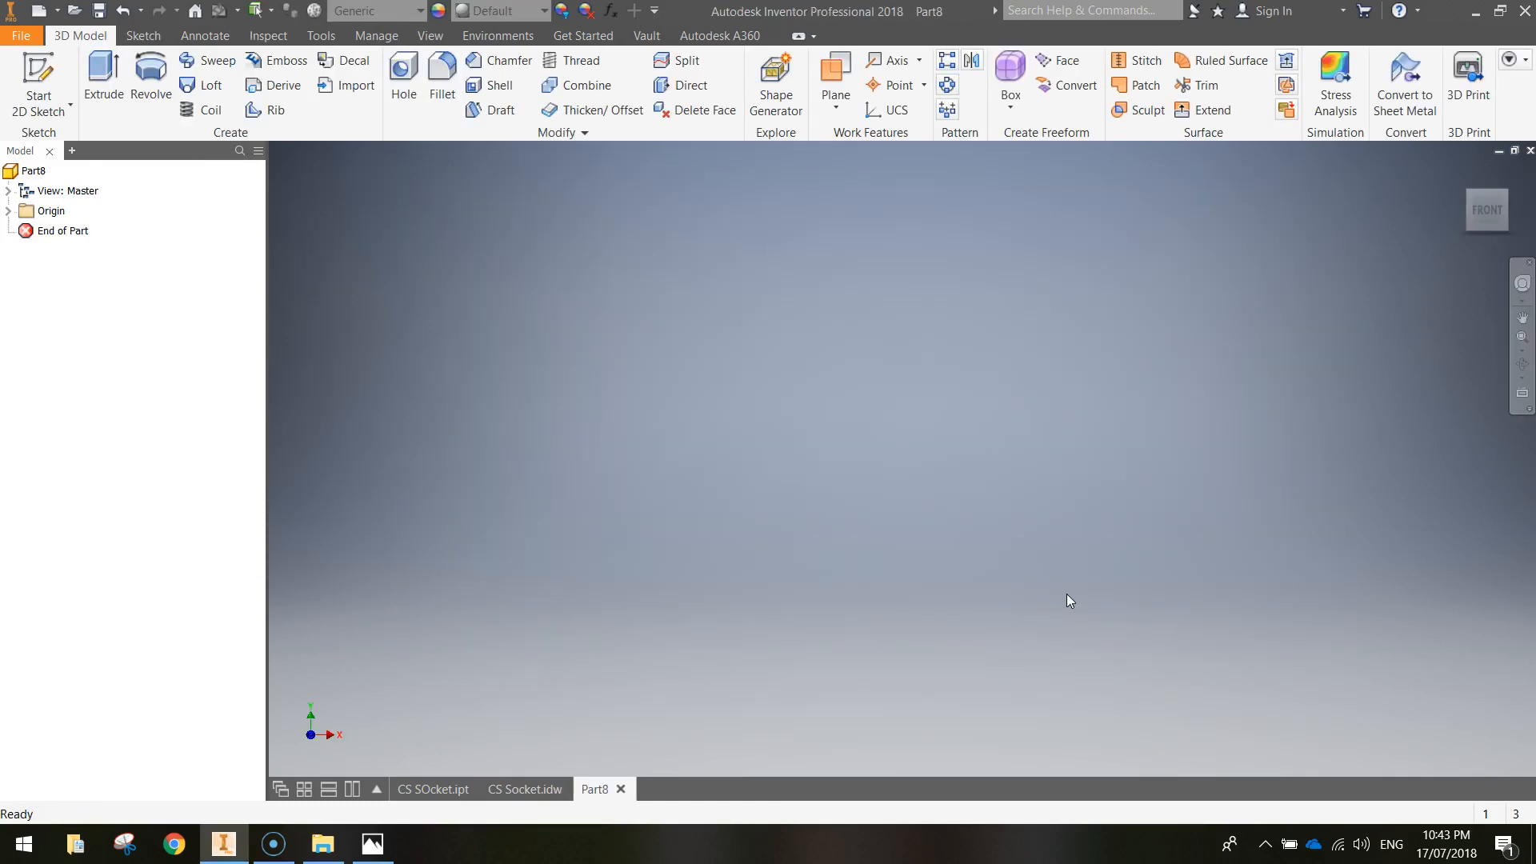
{"action": "left_click", "coordinate": [35, 73]}
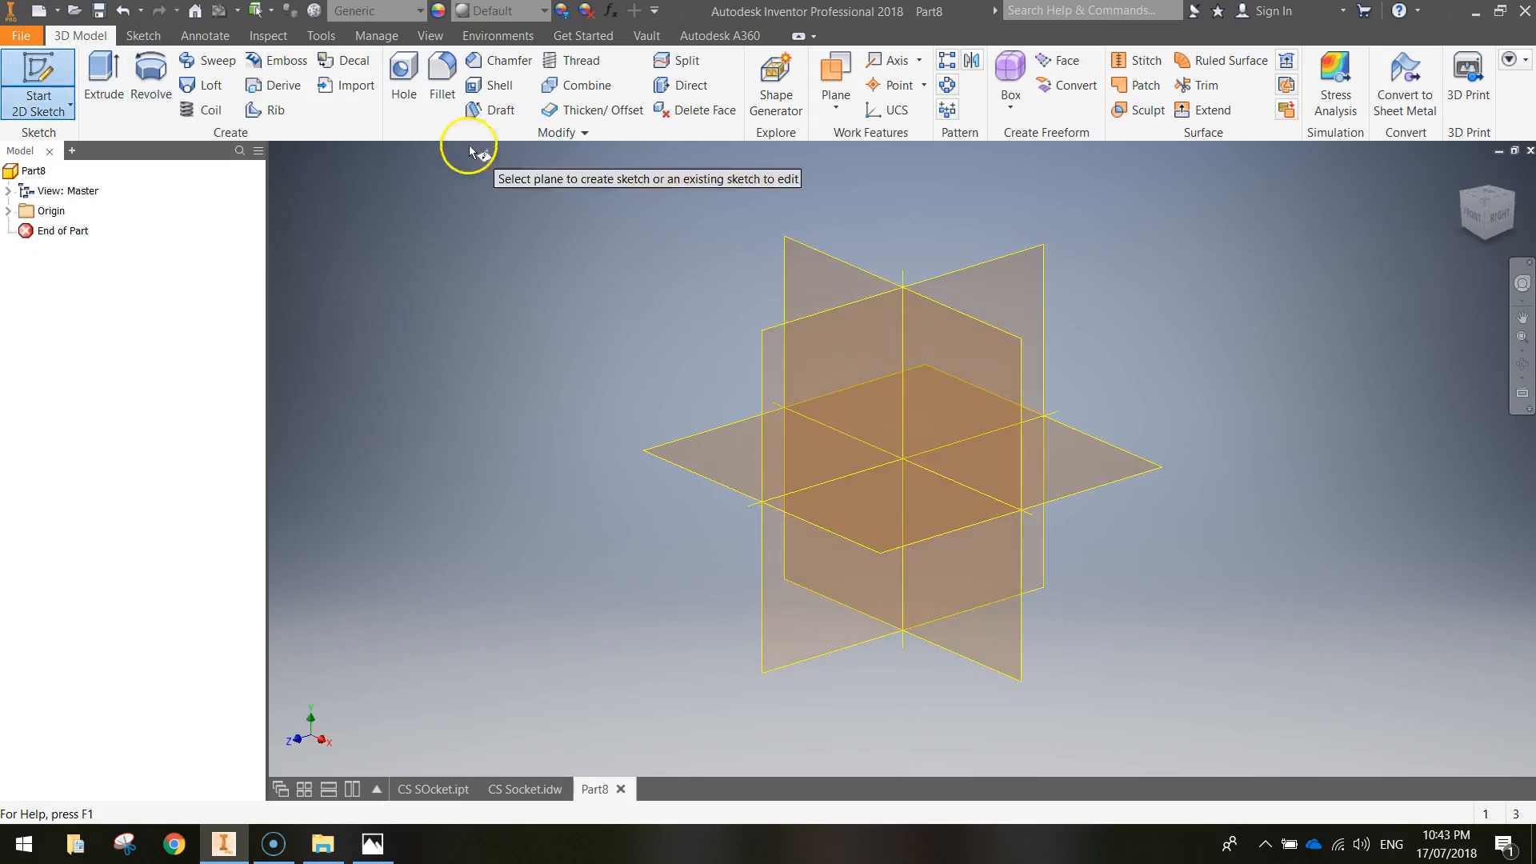
{"action": "left_click", "coordinate": [797, 265]}
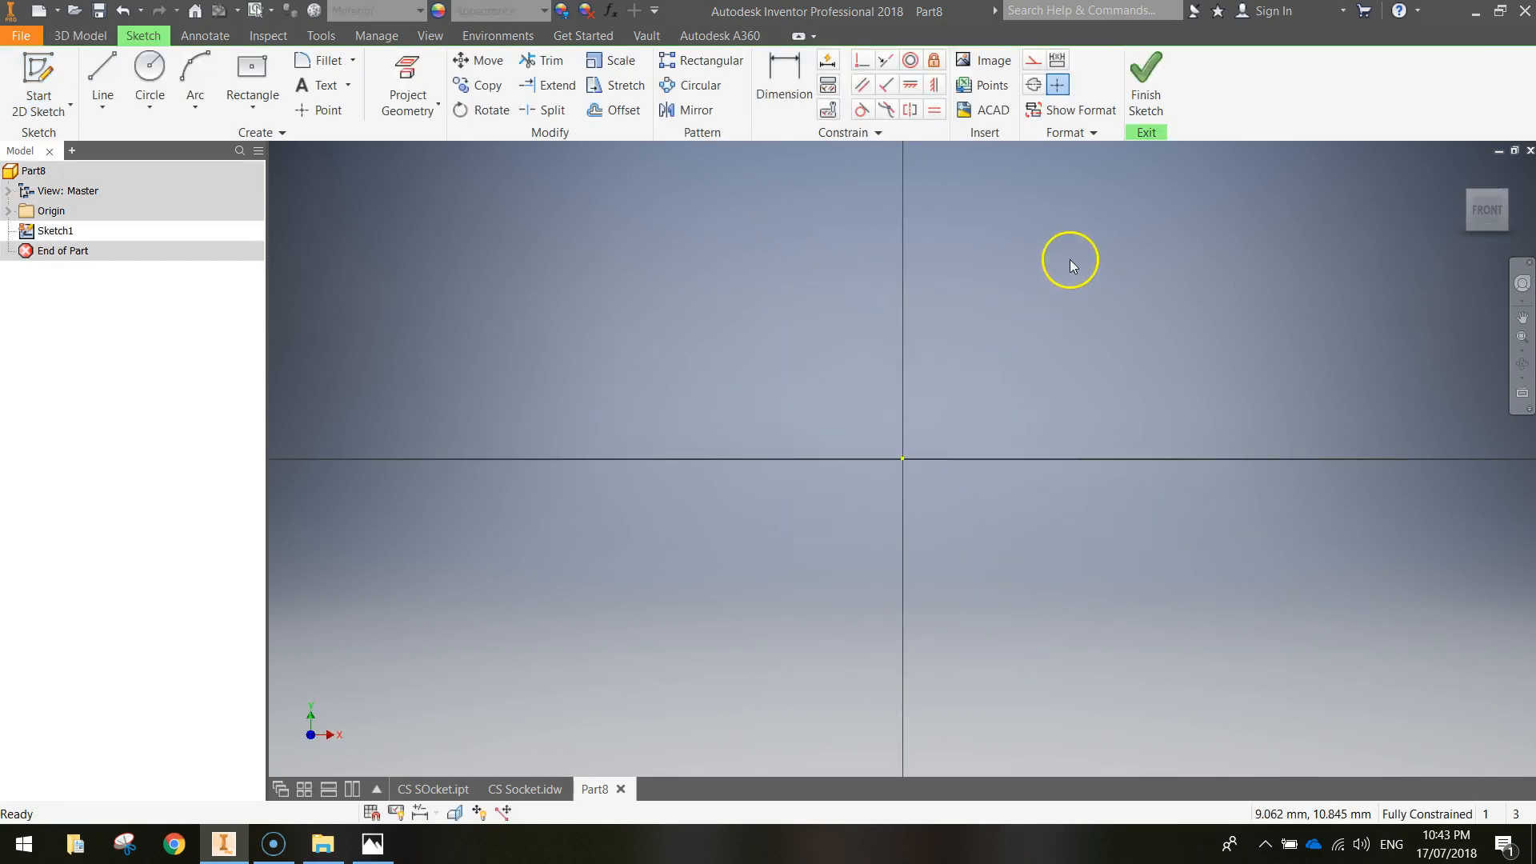
- Draw an 18 mm vertical line upward from the sketch origin
{"action": "key", "text": "F2"}
{"action": "mouse_move", "coordinate": [1098, 219]}
{"action": "left_mouse_down"}
{"action": "mouse_move", "coordinate": [759, 367]}
{"action": "mouse_move", "coordinate": [616, 459]}
{"action": "mouse_move", "coordinate": [585, 508]}
{"action": "left_mouse_up"}
{"action": "key", "text": "Escape"}
{"action": "key", "text": "F2"}
{"action": "key", "text": "Escape"}
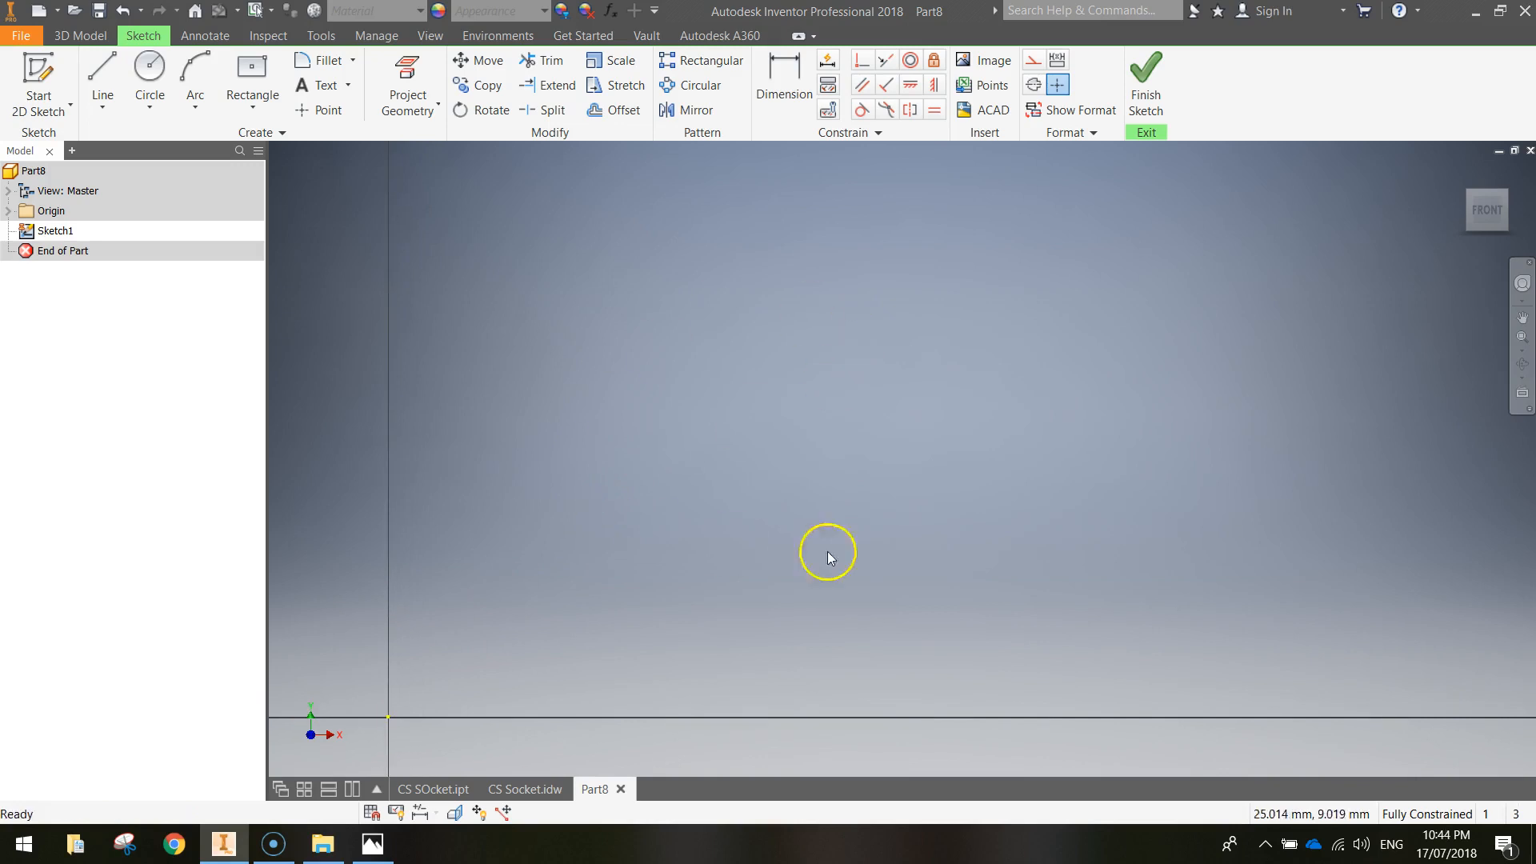
{"action": "scroll", "coordinate": [843, 363], "scroll_direction": "down", "scroll_amount": 2}
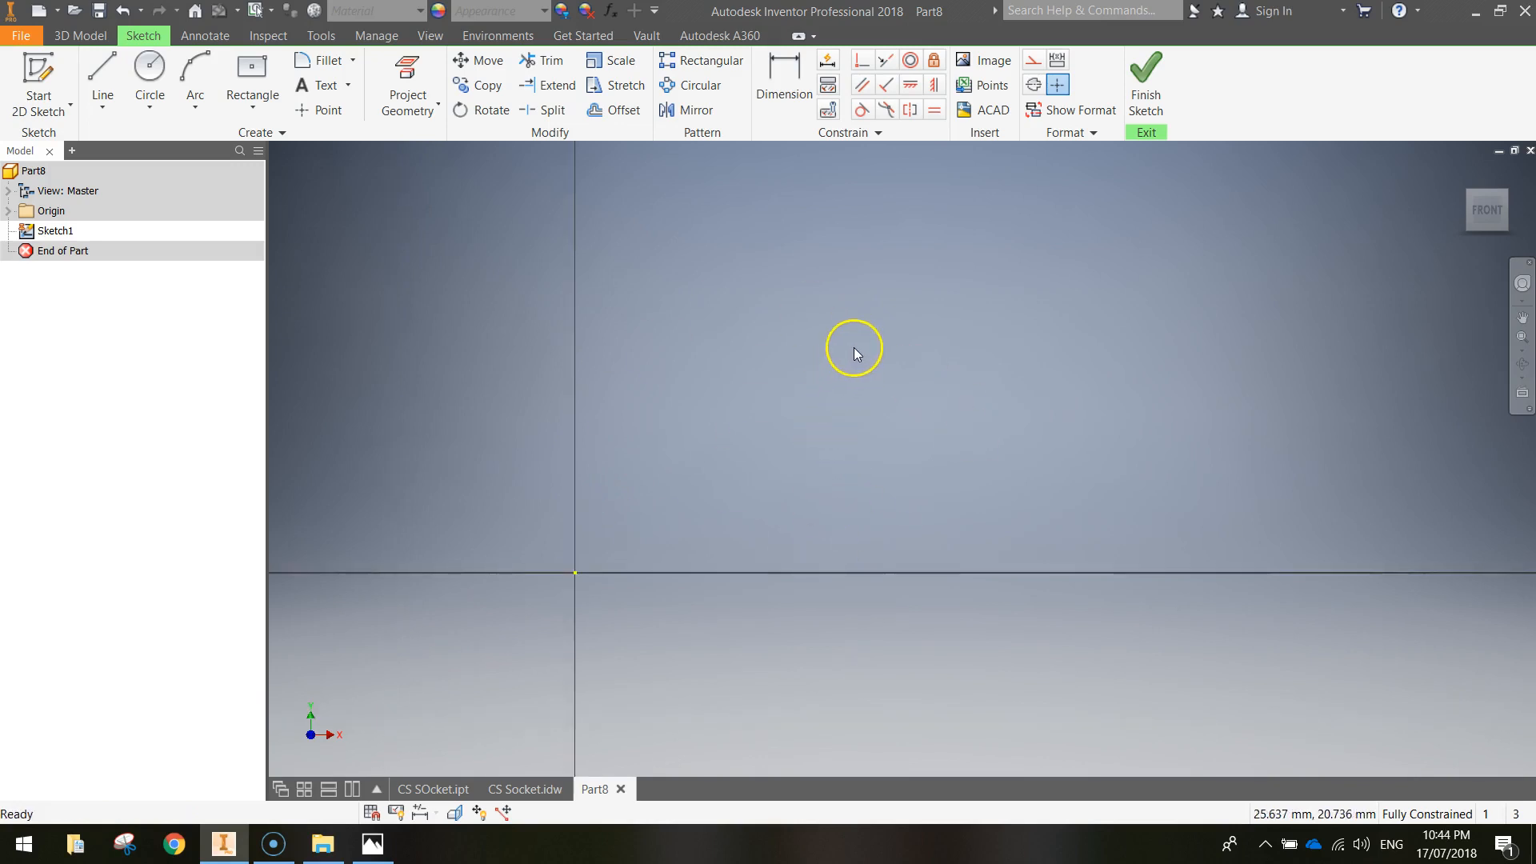
{"action": "middle_click_drag", "start_coordinate": [890, 312], "coordinate": [709, 445]}
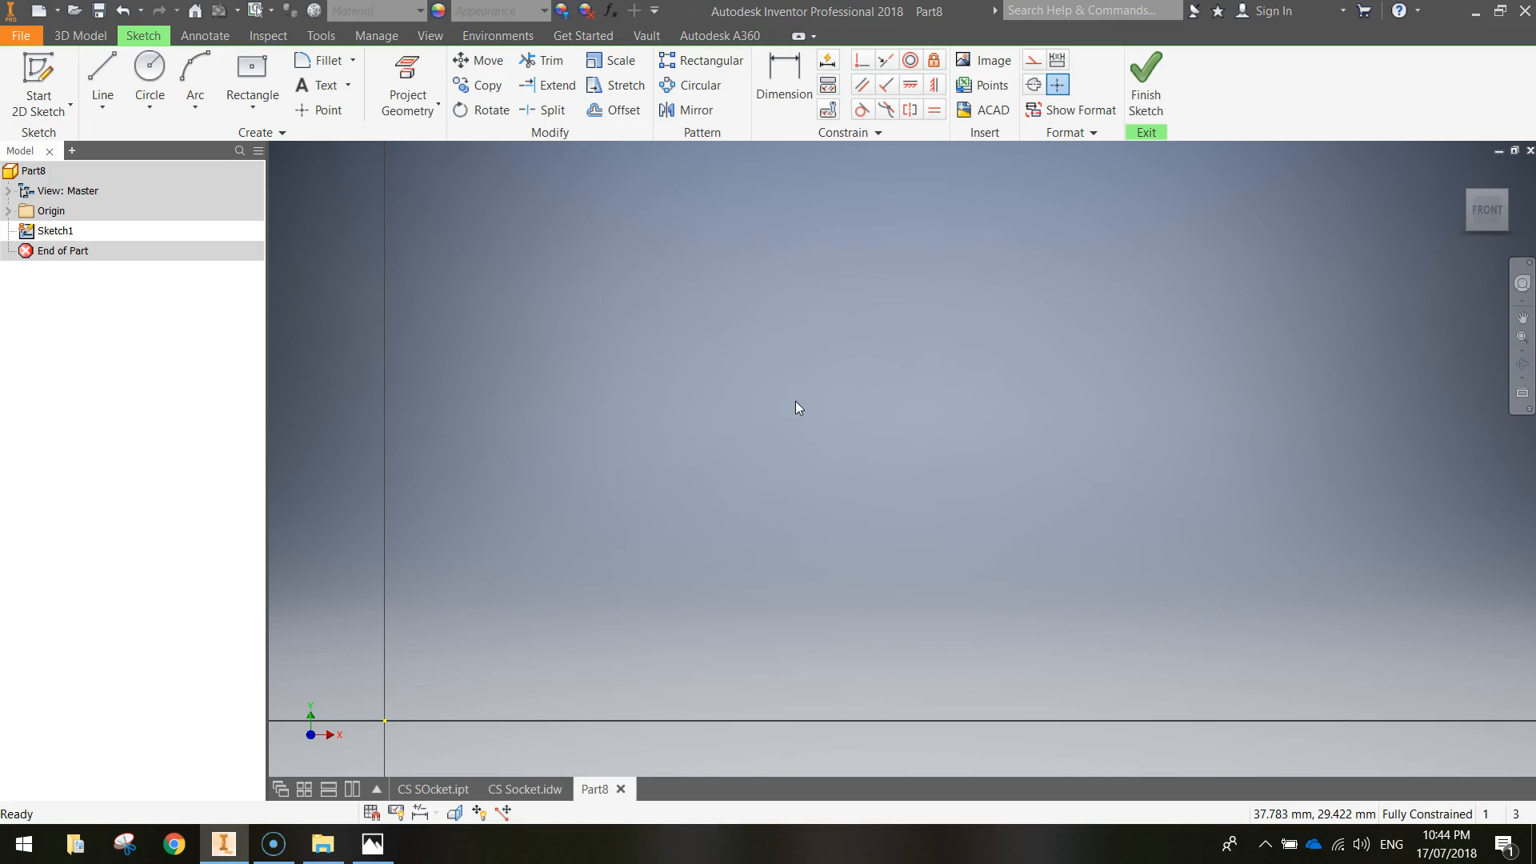
{"action": "left_click", "coordinate": [109, 76]}
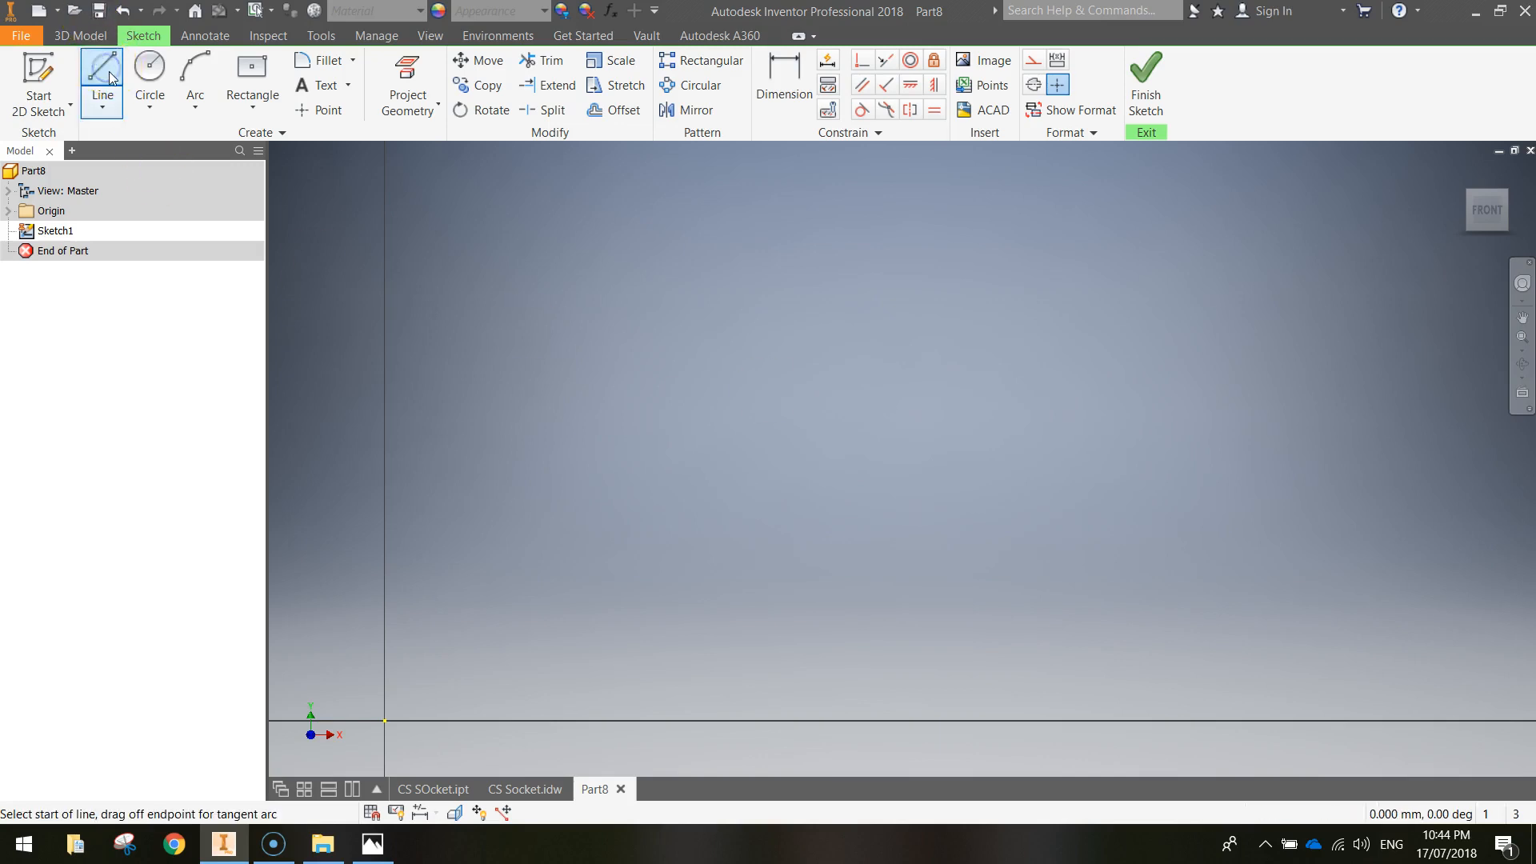
{"action": "left_click", "coordinate": [385, 722]}
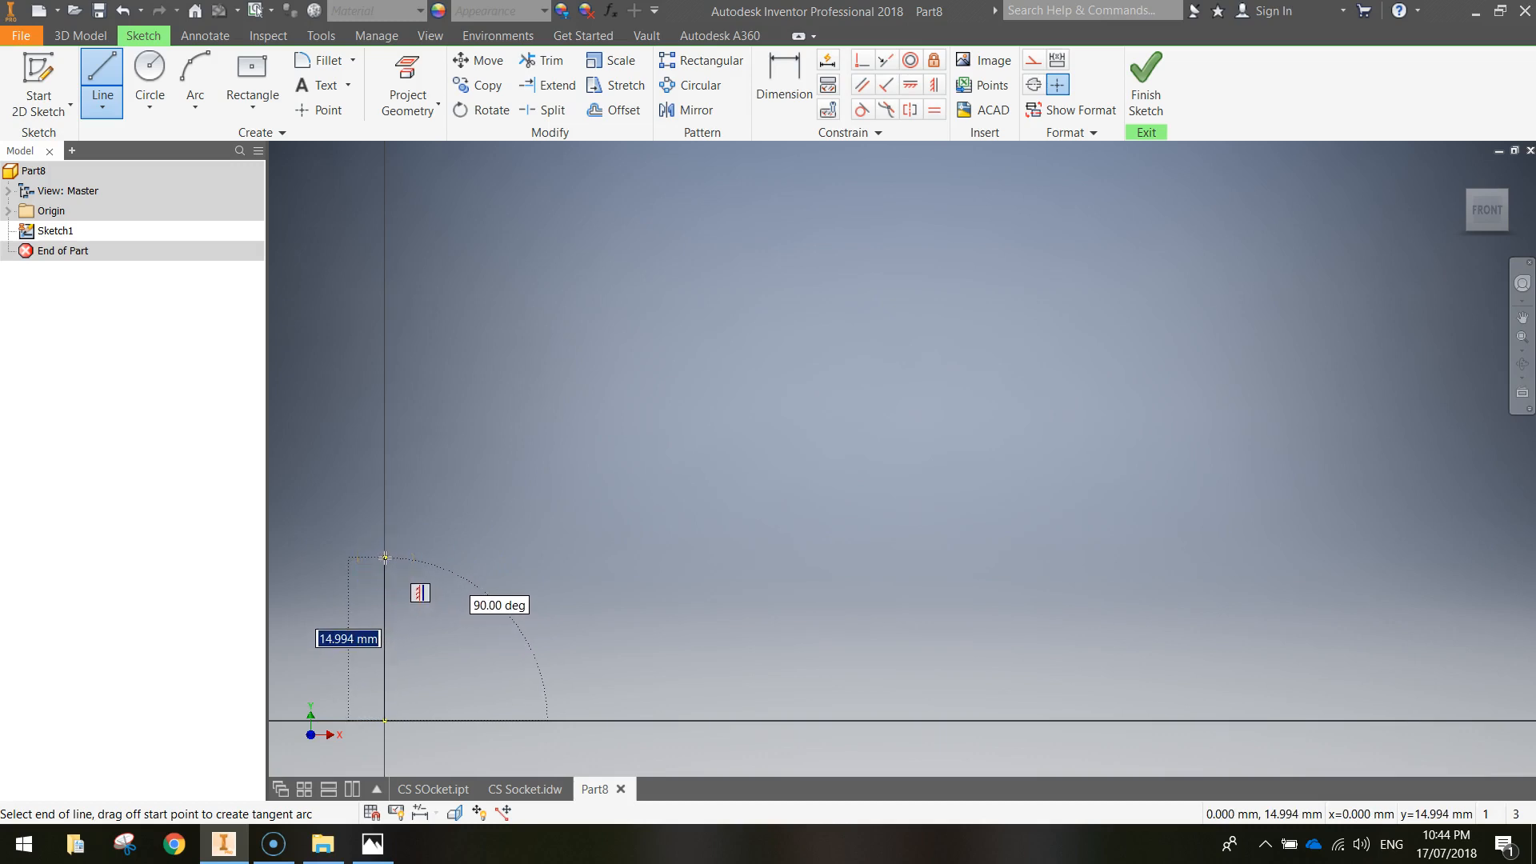
{"action": "type", "text": "18"}
{"action": "key", "text": "Return"}
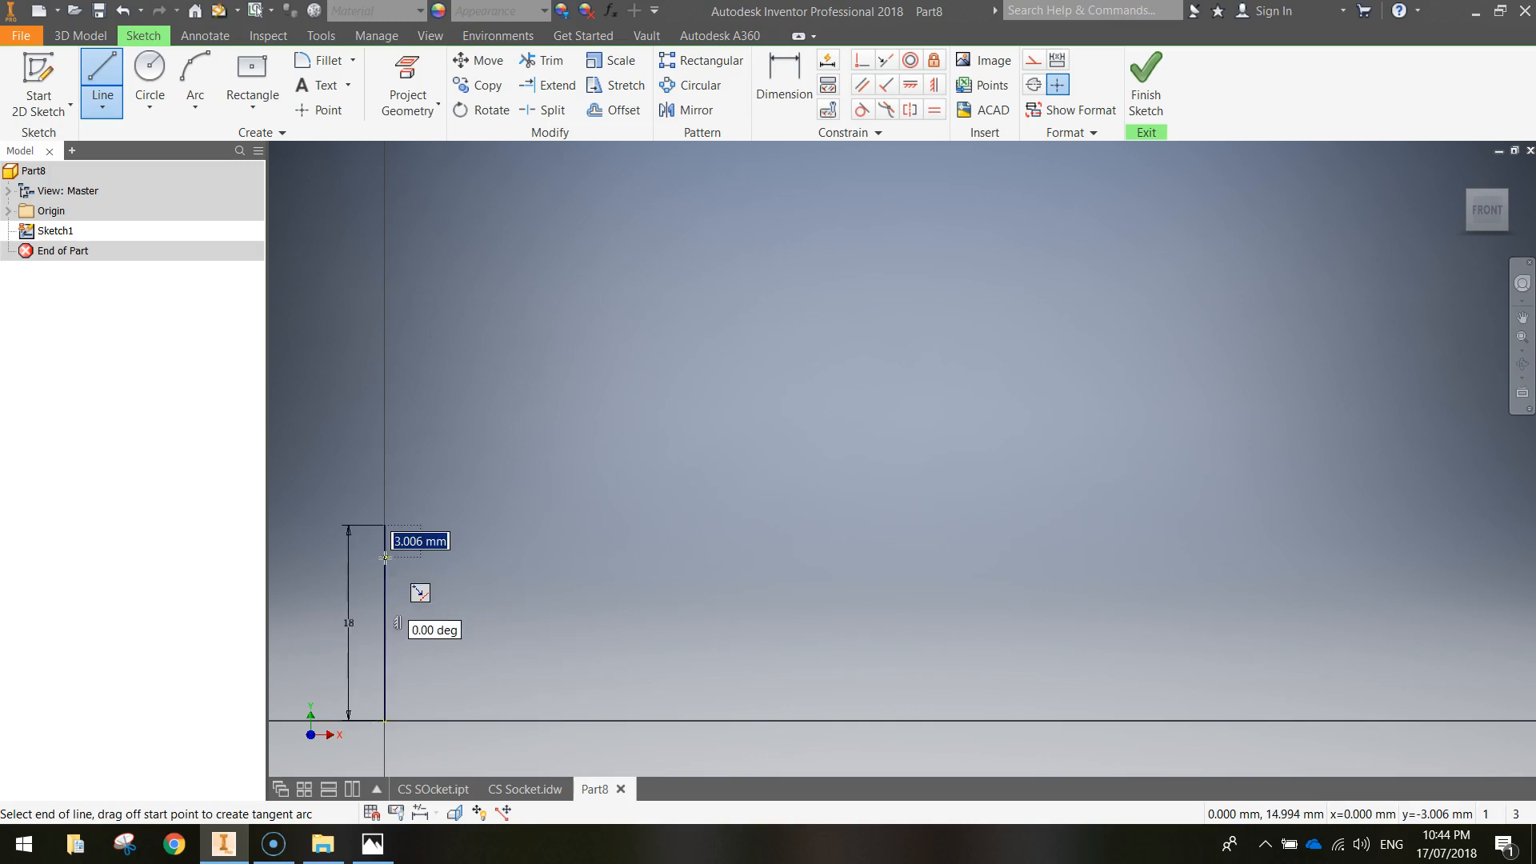
- Continue rightward from the vertical line's upper end with a 4 mm horizontal line and a collinear 52 mm line
{"action": "left_click", "coordinate": [353, 557]}
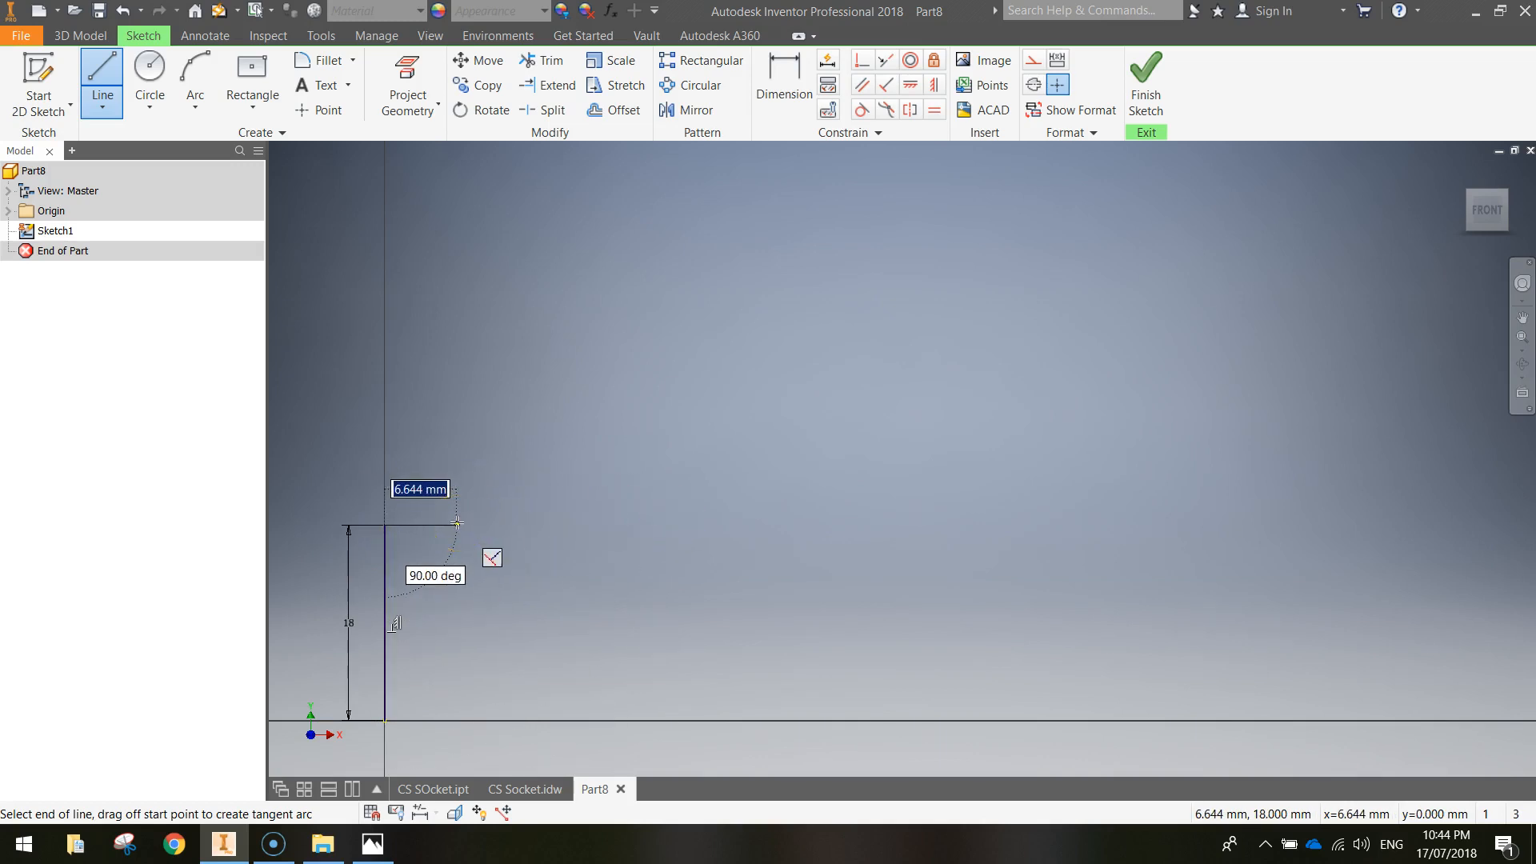
{"action": "type", "text": "4"}
{"action": "key", "text": "Return"}
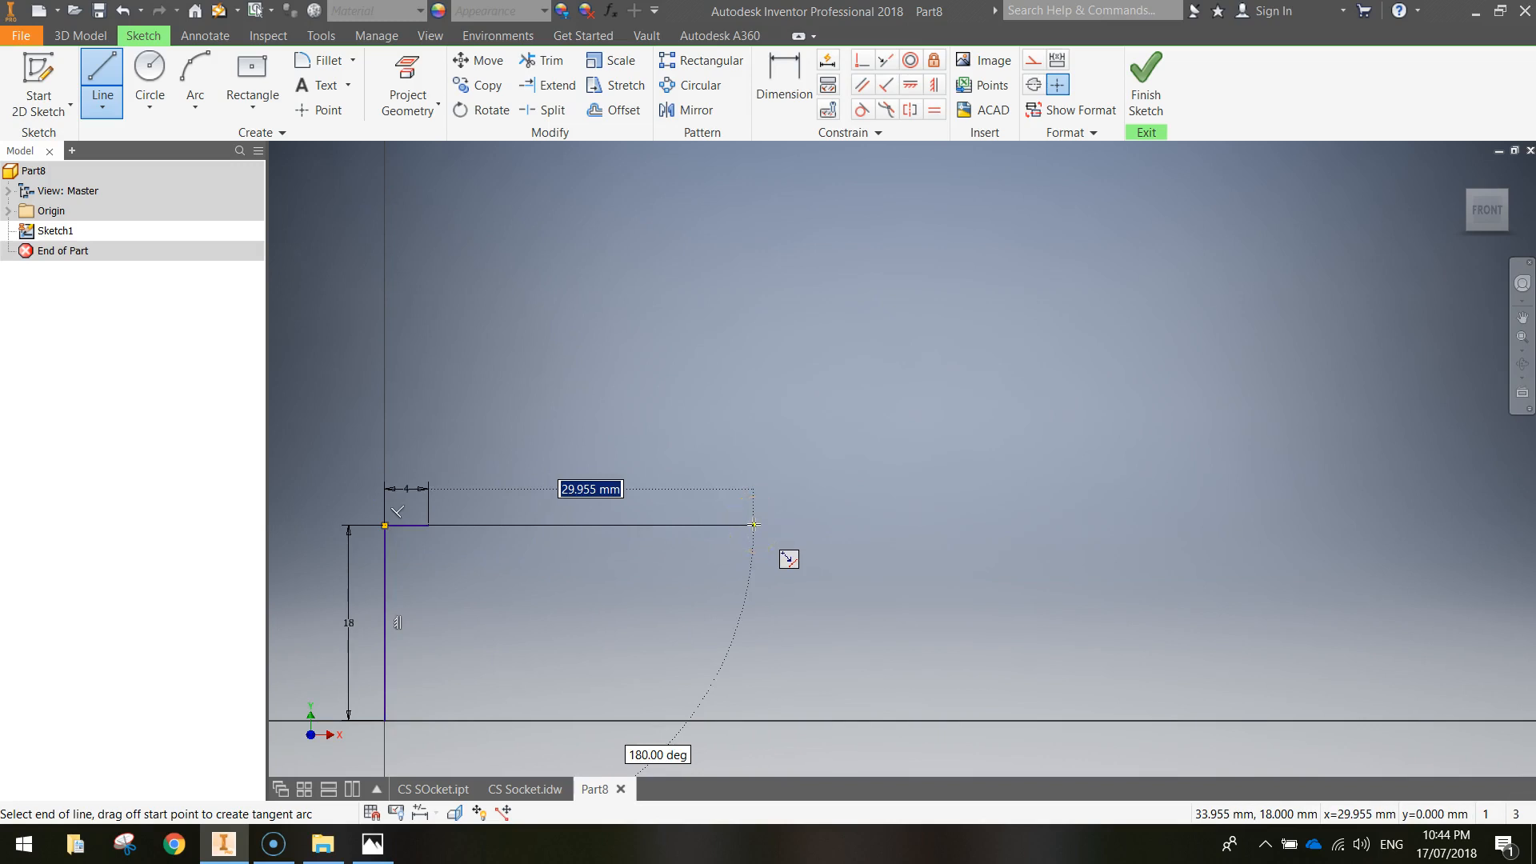
{"action": "type", "text": "52"}
{"action": "key", "text": "Return"}
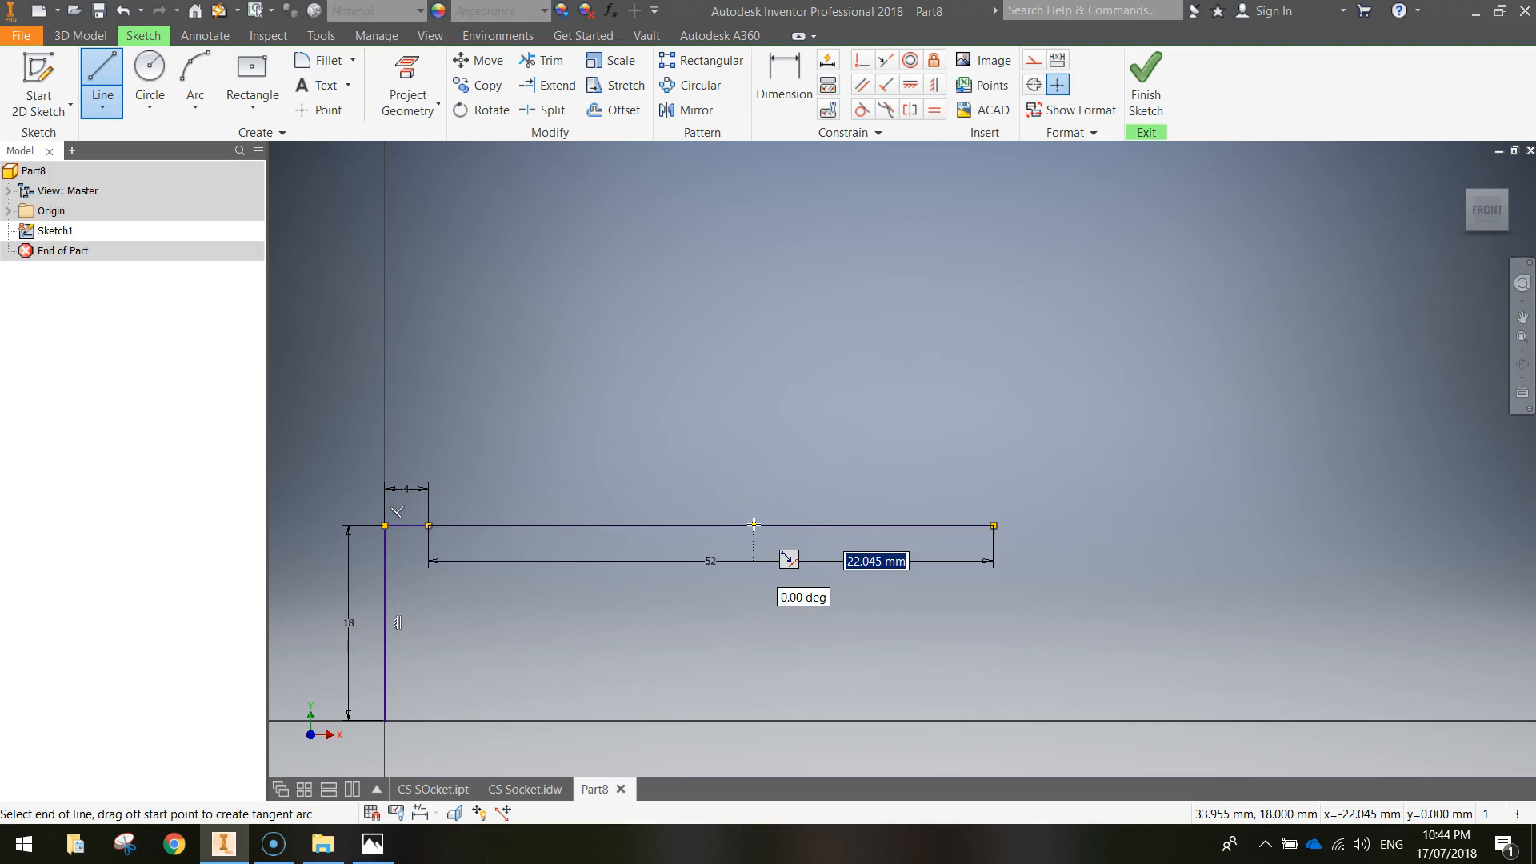
- Draw a 54 mm vertical line up from the 52 mm line's right end and close the triangle with a diagonal
{"action": "scroll", "coordinate": [846, 521], "scroll_direction": "up", "scroll_amount": 3}
{"action": "scroll", "coordinate": [847, 521], "scroll_direction": "down", "scroll_amount": 5}
{"action": "mouse_move", "coordinate": [847, 521]}
{"action": "middle_mouse_down"}
{"action": "mouse_move", "coordinate": [827, 498]}
{"action": "mouse_move", "coordinate": [817, 594]}
{"action": "middle_mouse_up"}
{"action": "scroll", "coordinate": [824, 573], "scroll_direction": "down", "scroll_amount": 2}
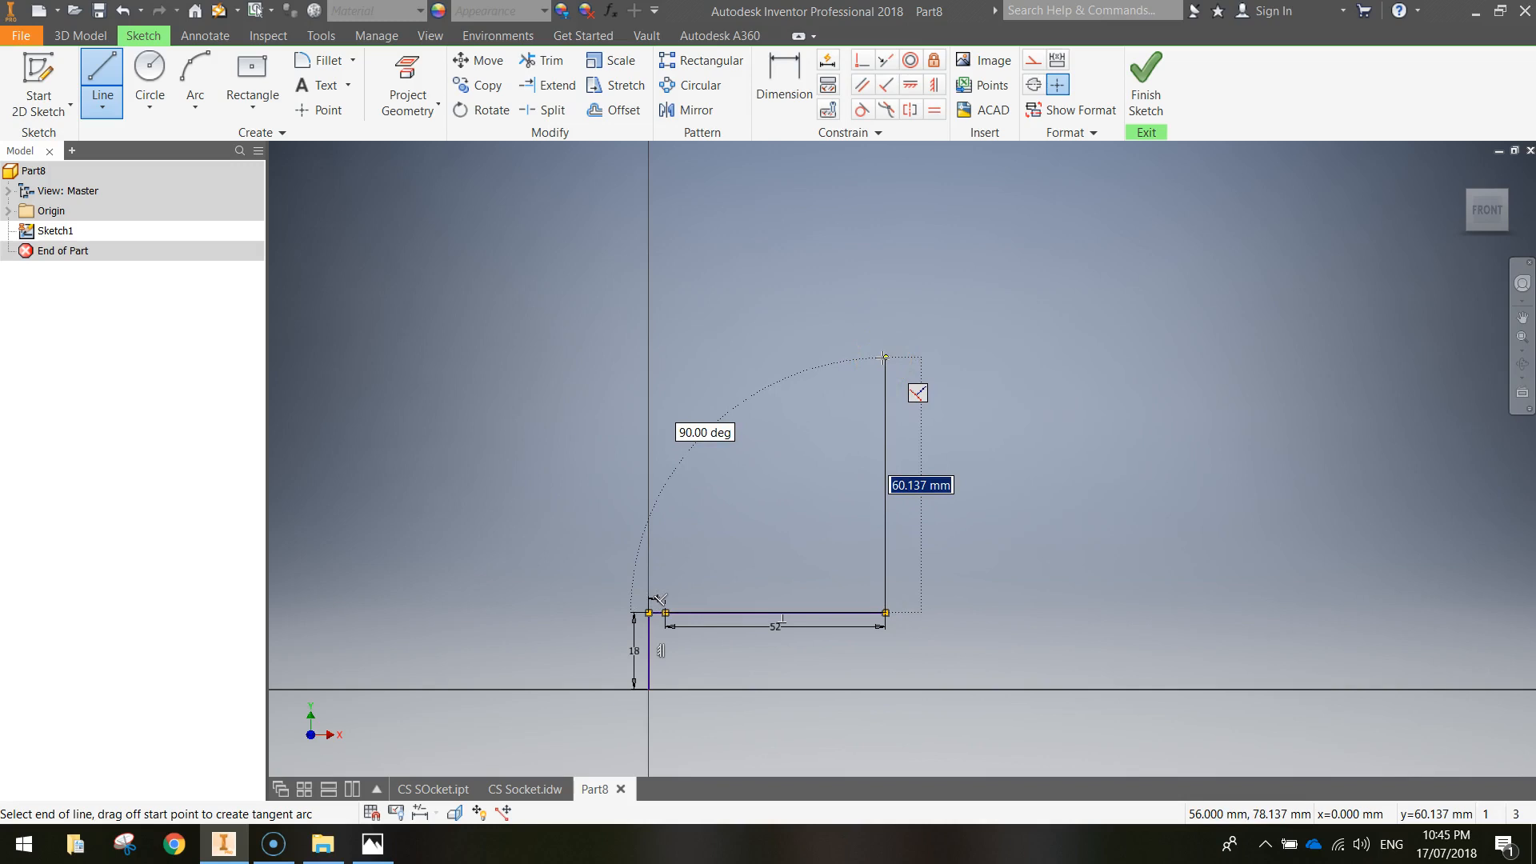
{"action": "type", "text": "54"}
{"action": "key", "text": "Return"}
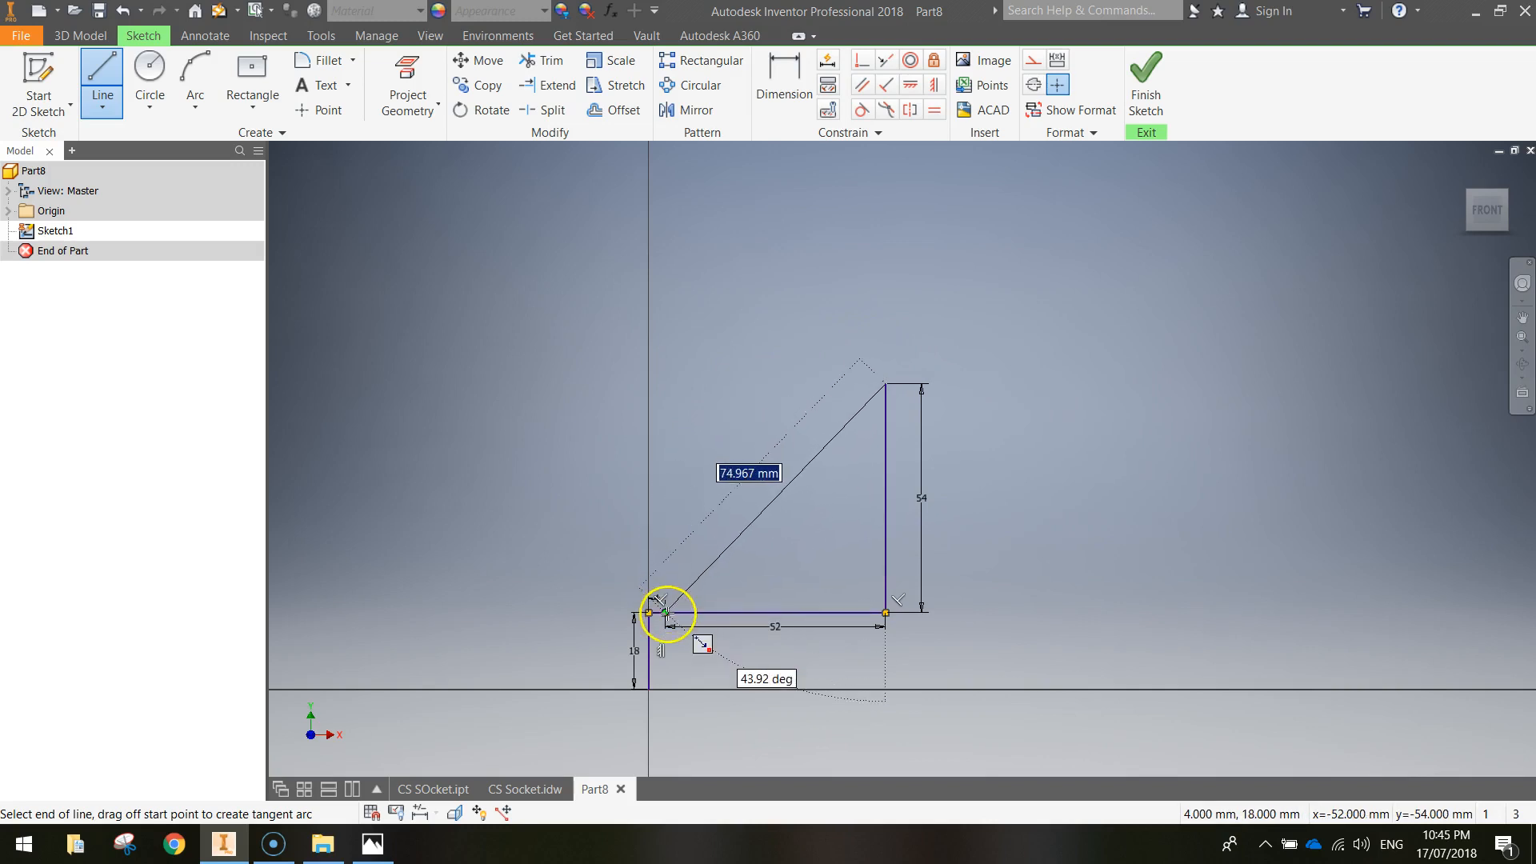
{"action": "scroll", "coordinate": [666, 612], "scroll_direction": "down", "scroll_amount": 3}
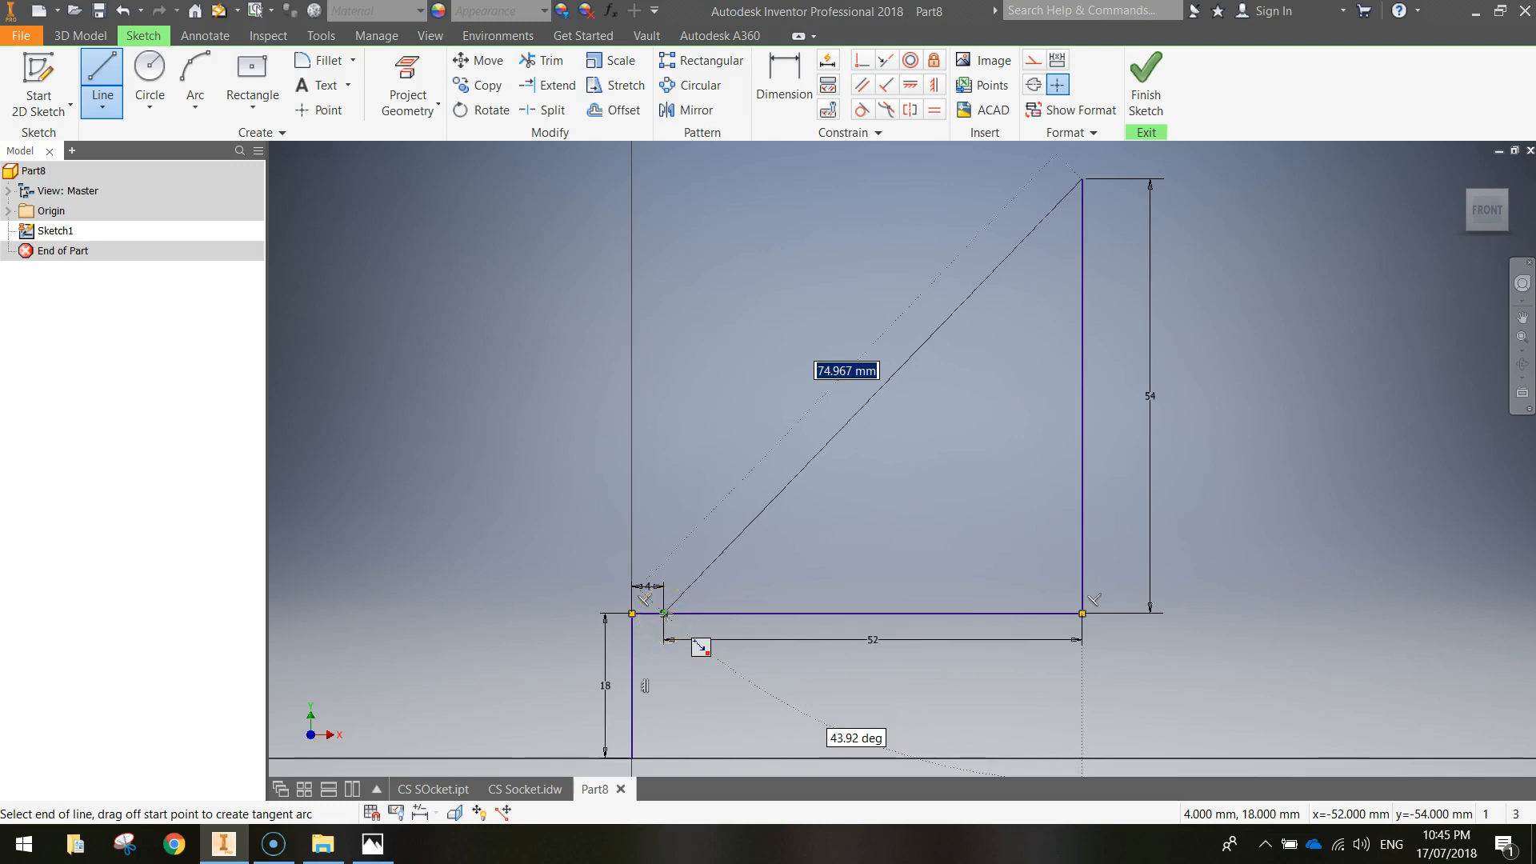
{"action": "left_click", "coordinate": [664, 613]}
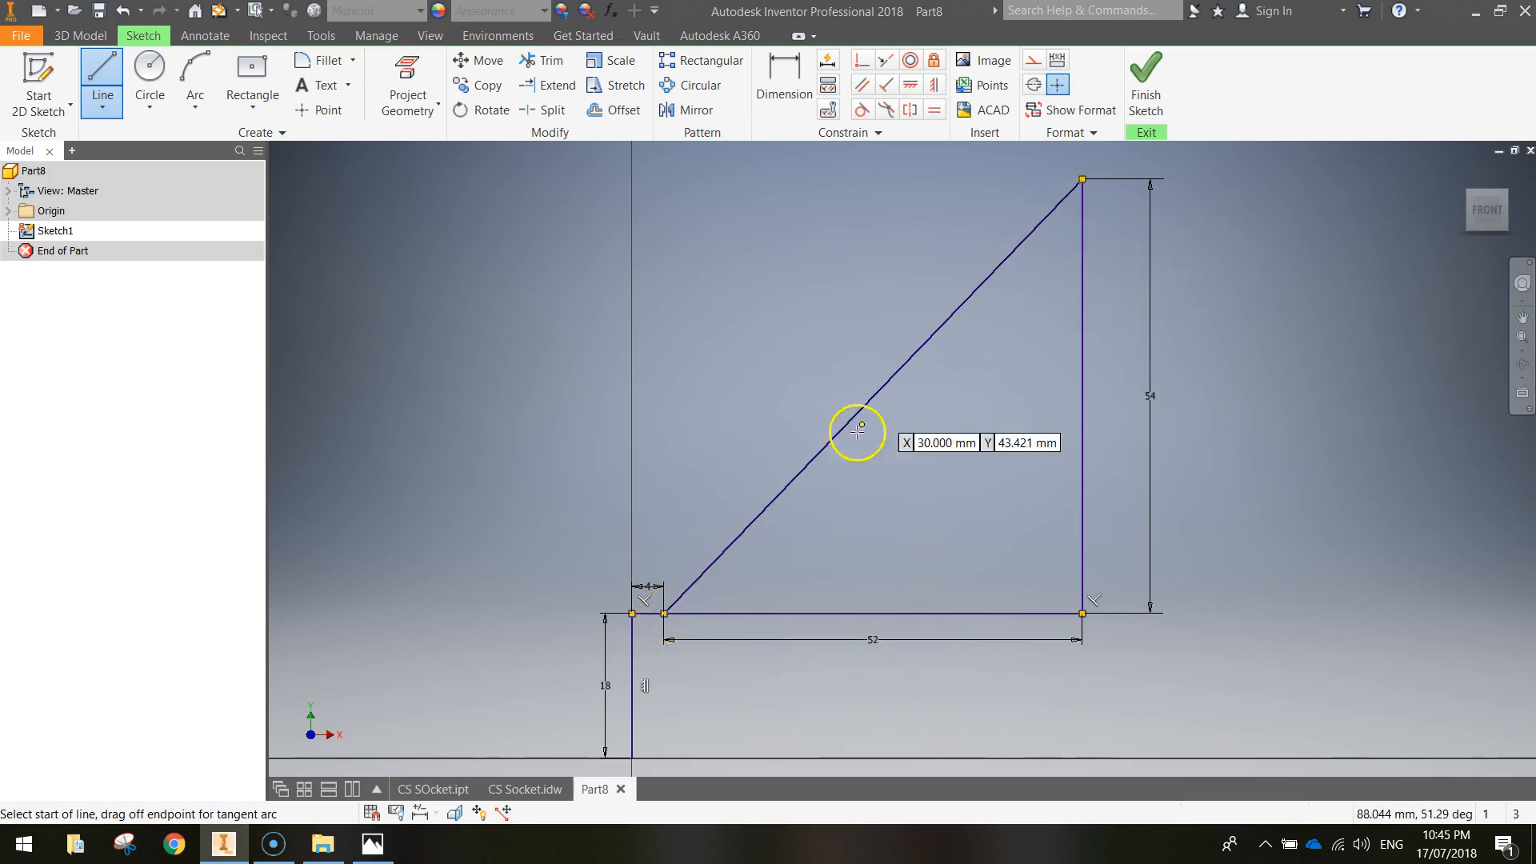
- Draw a 120 mm horizontal base line from the origin and a 72 mm vertical line up from its right end
{"action": "mouse_move", "coordinate": [1294, 642]}
{"action": "middle_mouse_down"}
{"action": "mouse_move", "coordinate": [1159, 563]}
{"action": "mouse_move", "coordinate": [1057, 584]}
{"action": "middle_mouse_up"}
{"action": "scroll", "coordinate": [1057, 585], "scroll_direction": "down", "scroll_amount": 3}
{"action": "middle_click_drag", "start_coordinate": [1130, 549], "coordinate": [1003, 516]}
{"action": "left_click_drag", "start_coordinate": [929, 481], "coordinate": [925, 478]}
{"action": "key", "text": "Escape"}
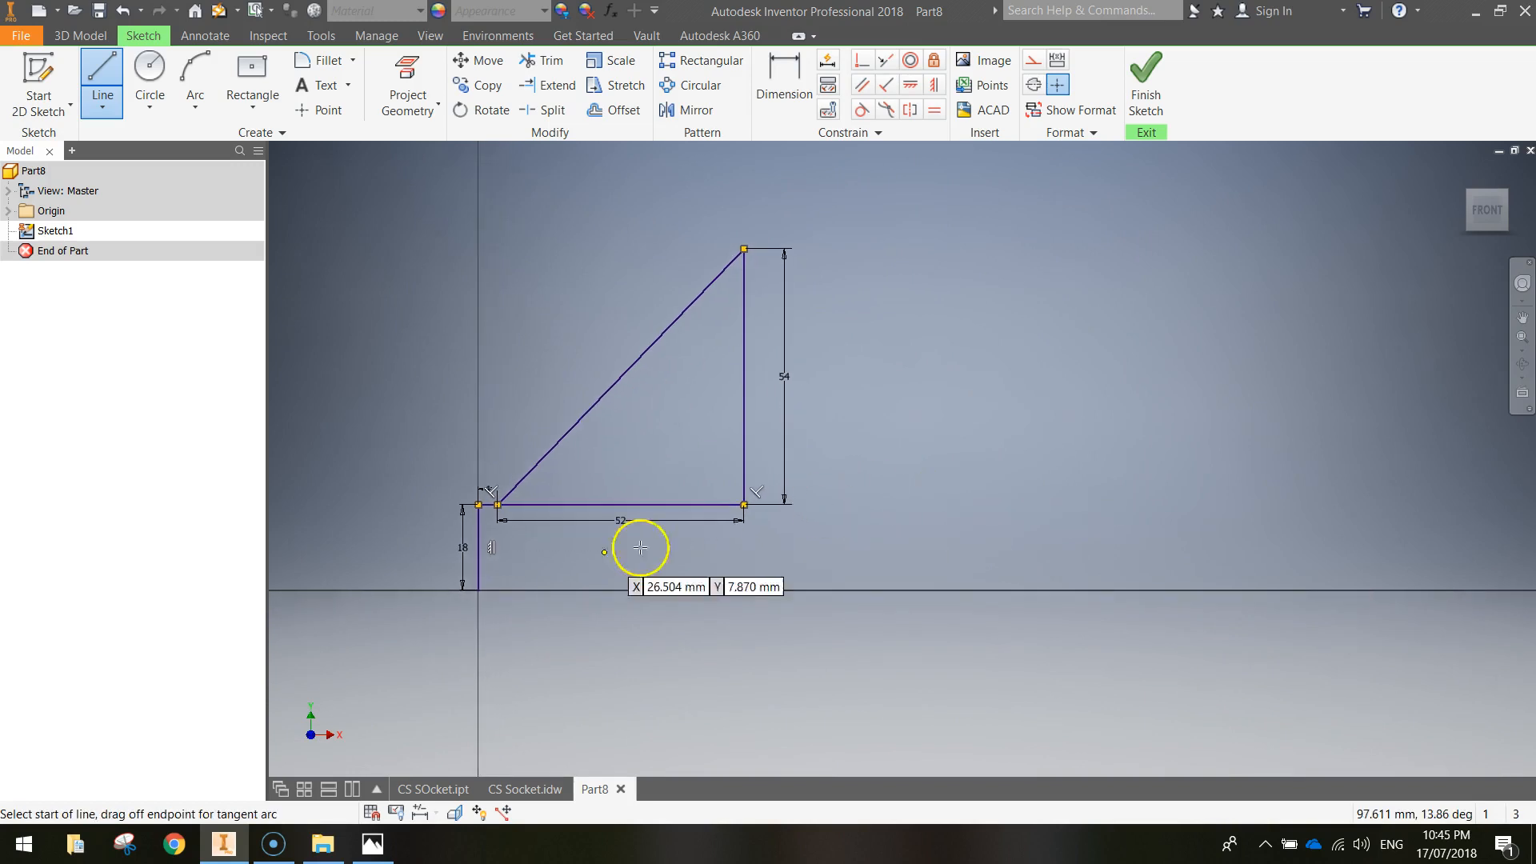
{"action": "left_click", "coordinate": [478, 590]}
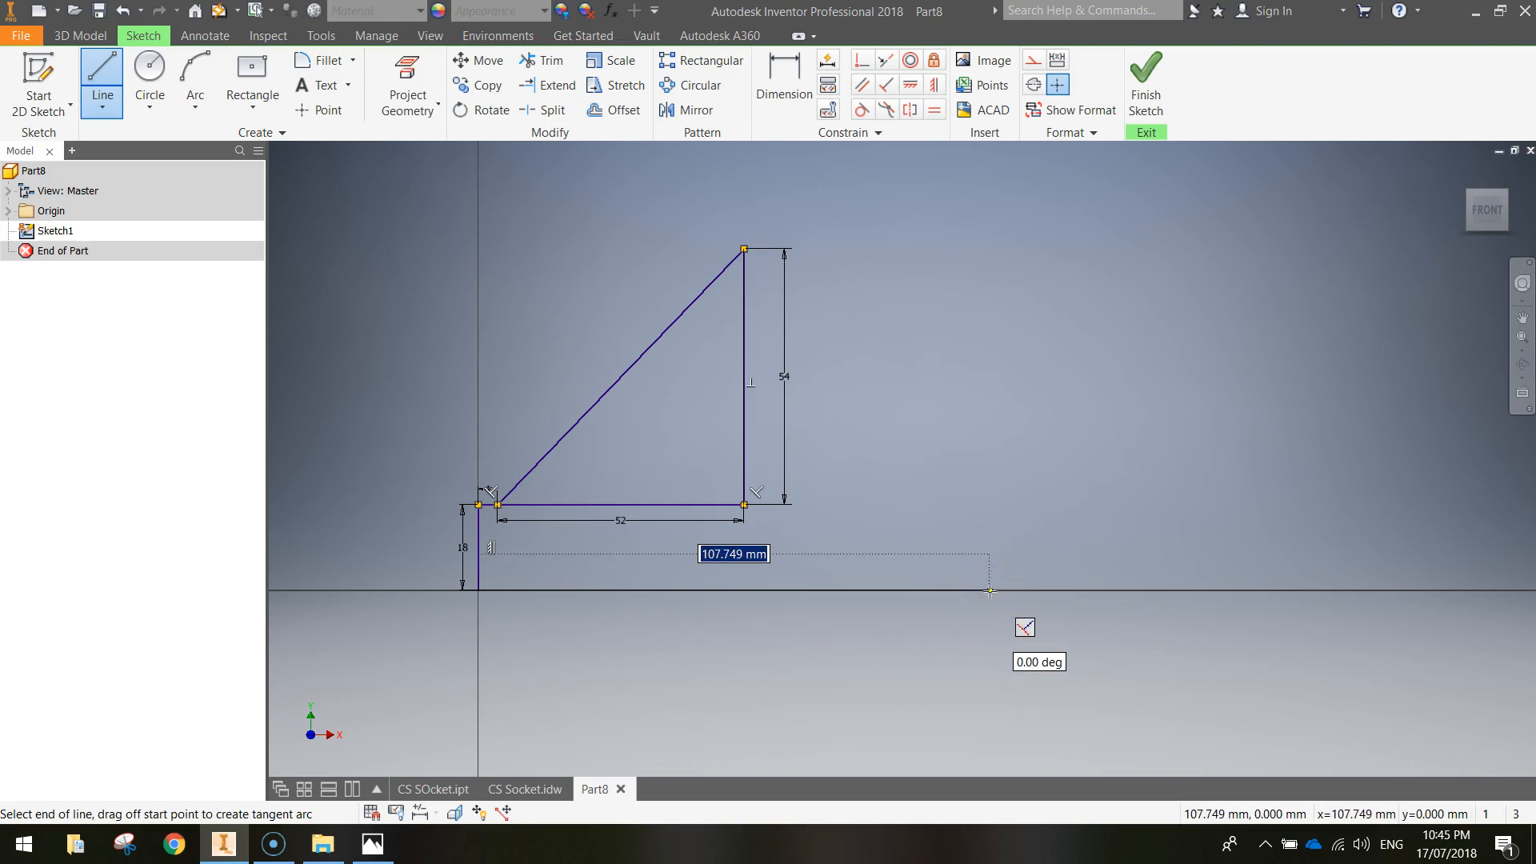
{"action": "type", "text": "120"}
{"action": "key", "text": "Return"}
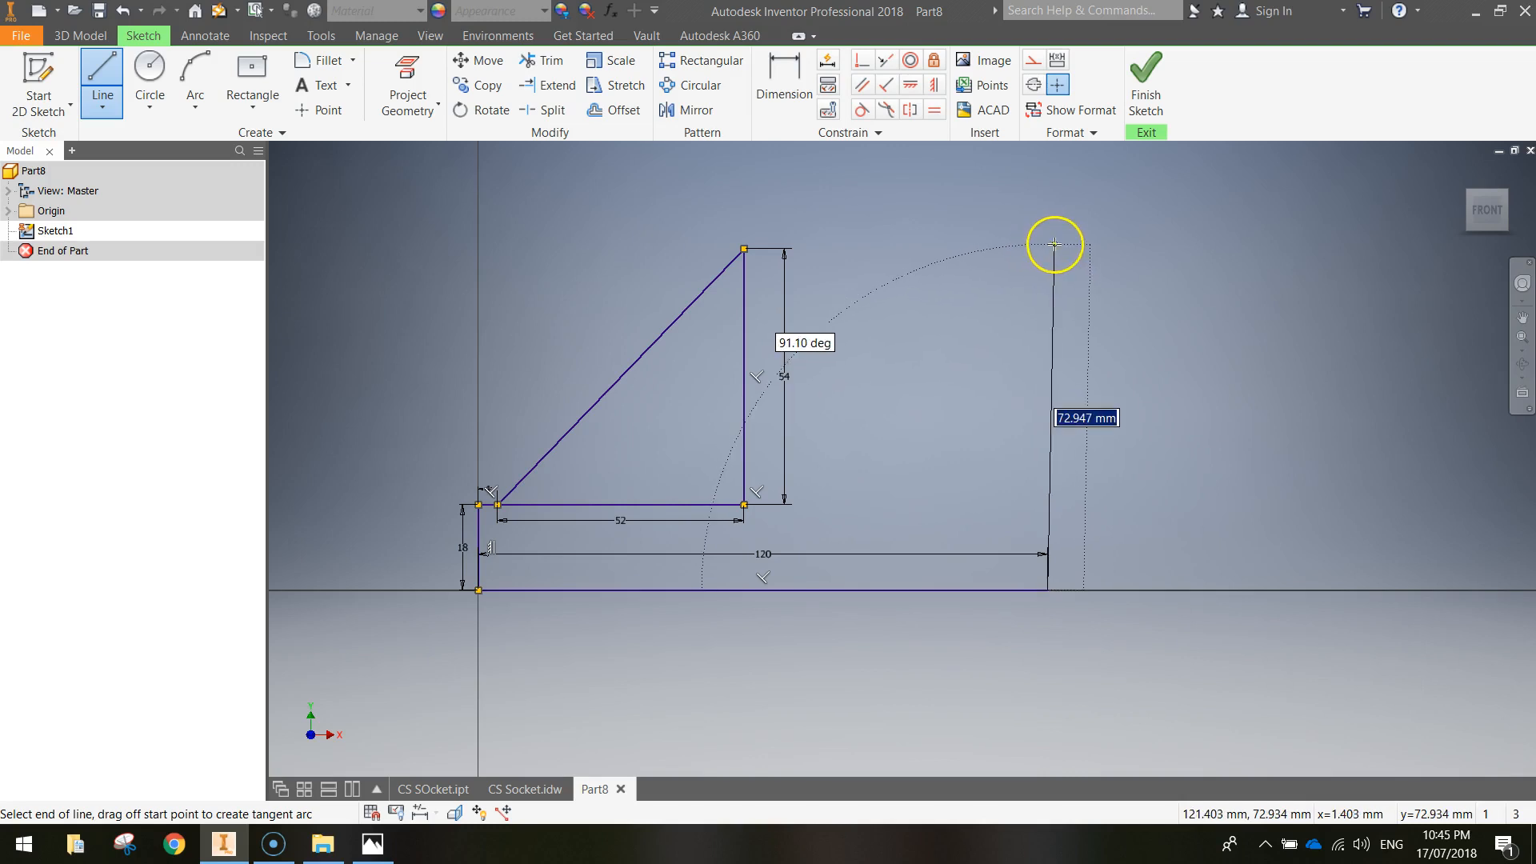
{"action": "type", "text": "72"}
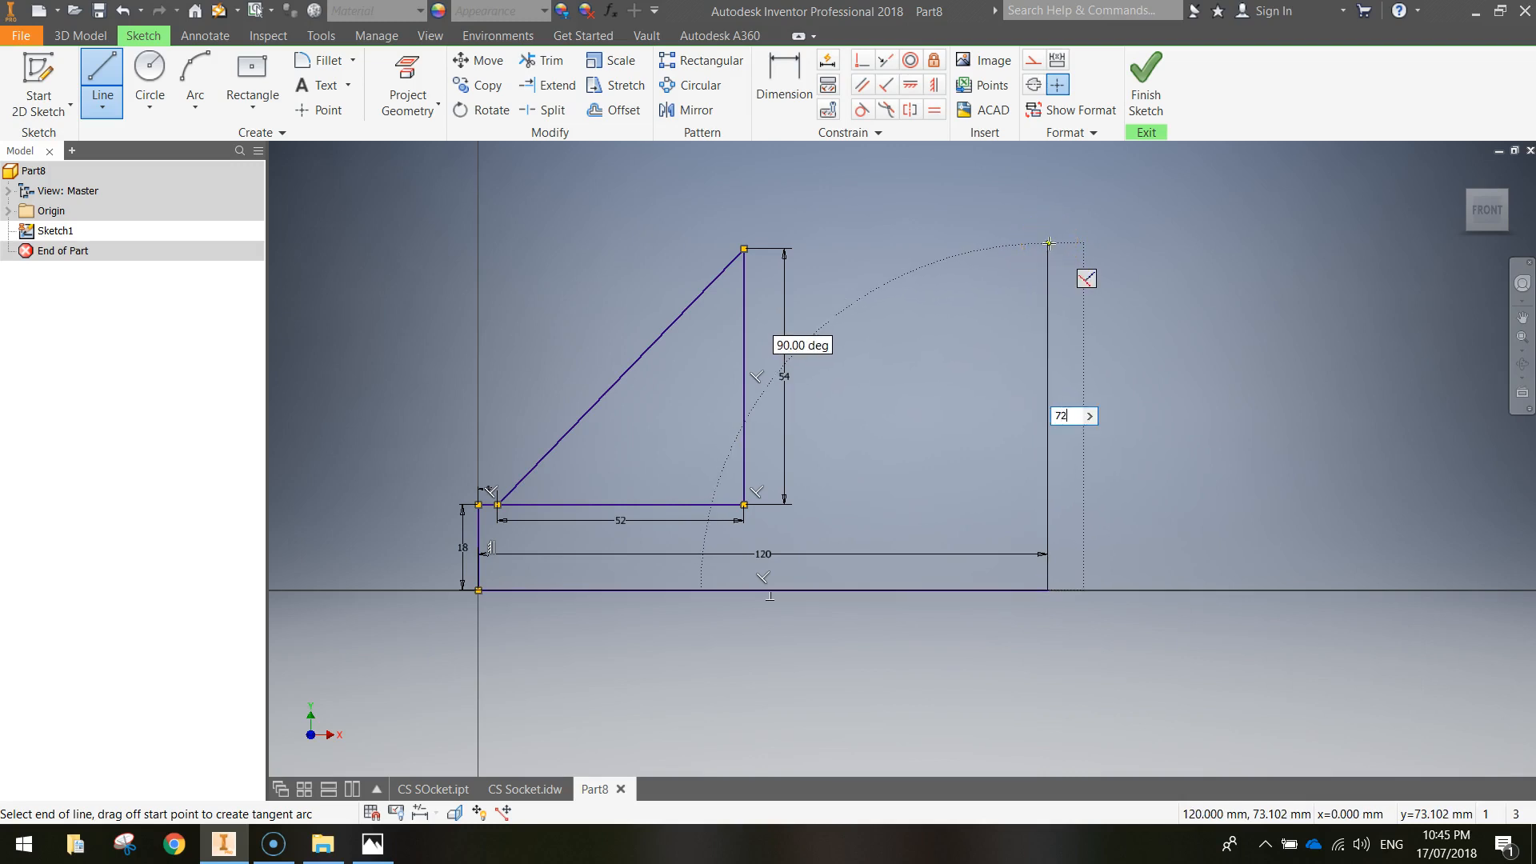
{"action": "key", "text": "Return"}
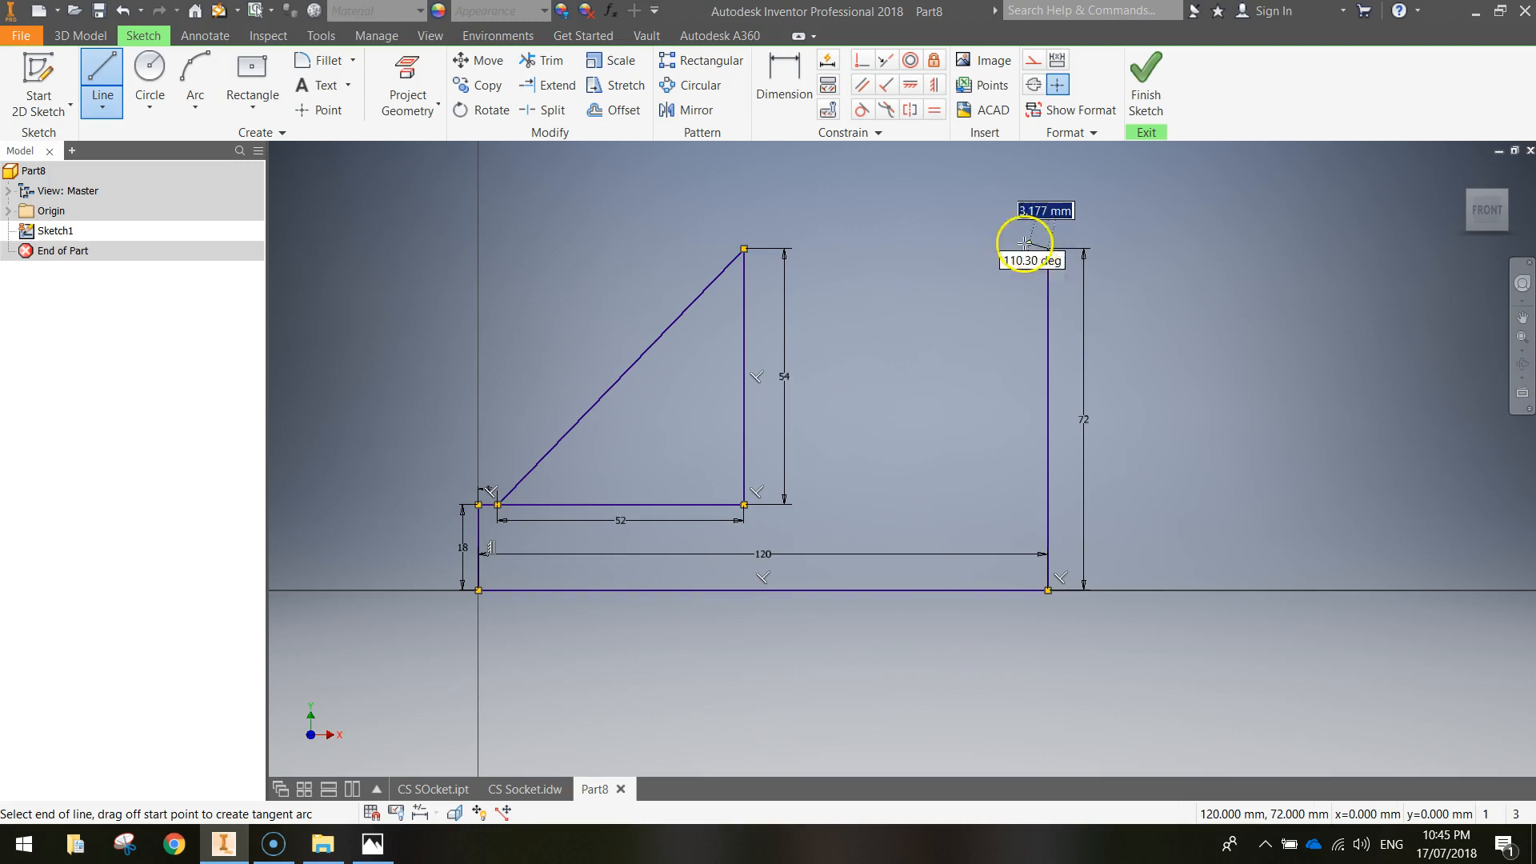
- Close the profile with a horizontal top line to the triangle's apex and draw a 25 mm circle inside the tall rectangular section
{"action": "double_click", "coordinate": [743, 249]}
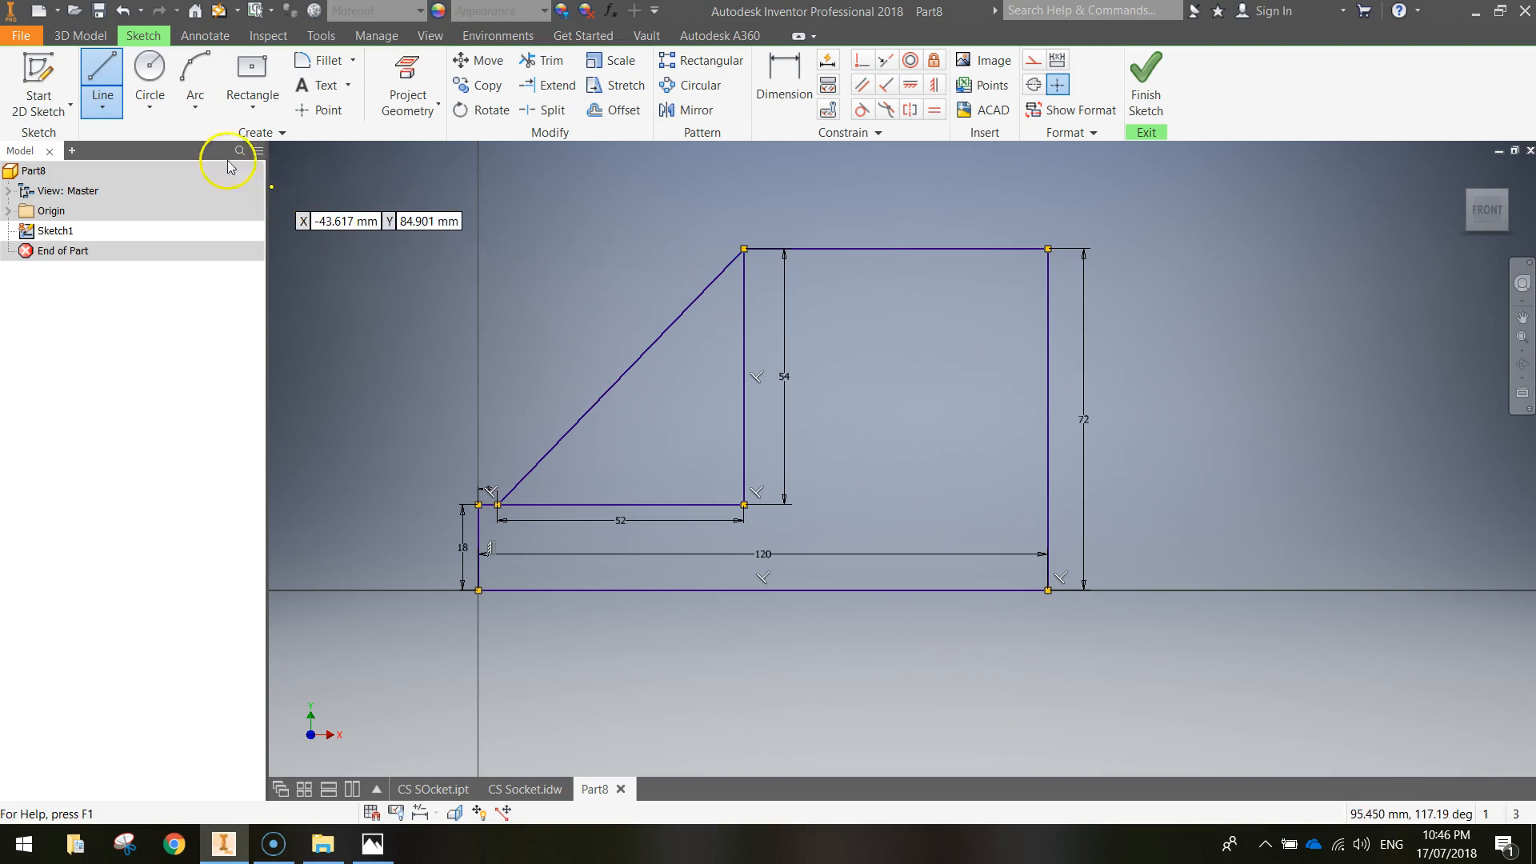
{"action": "left_click", "coordinate": [158, 79]}
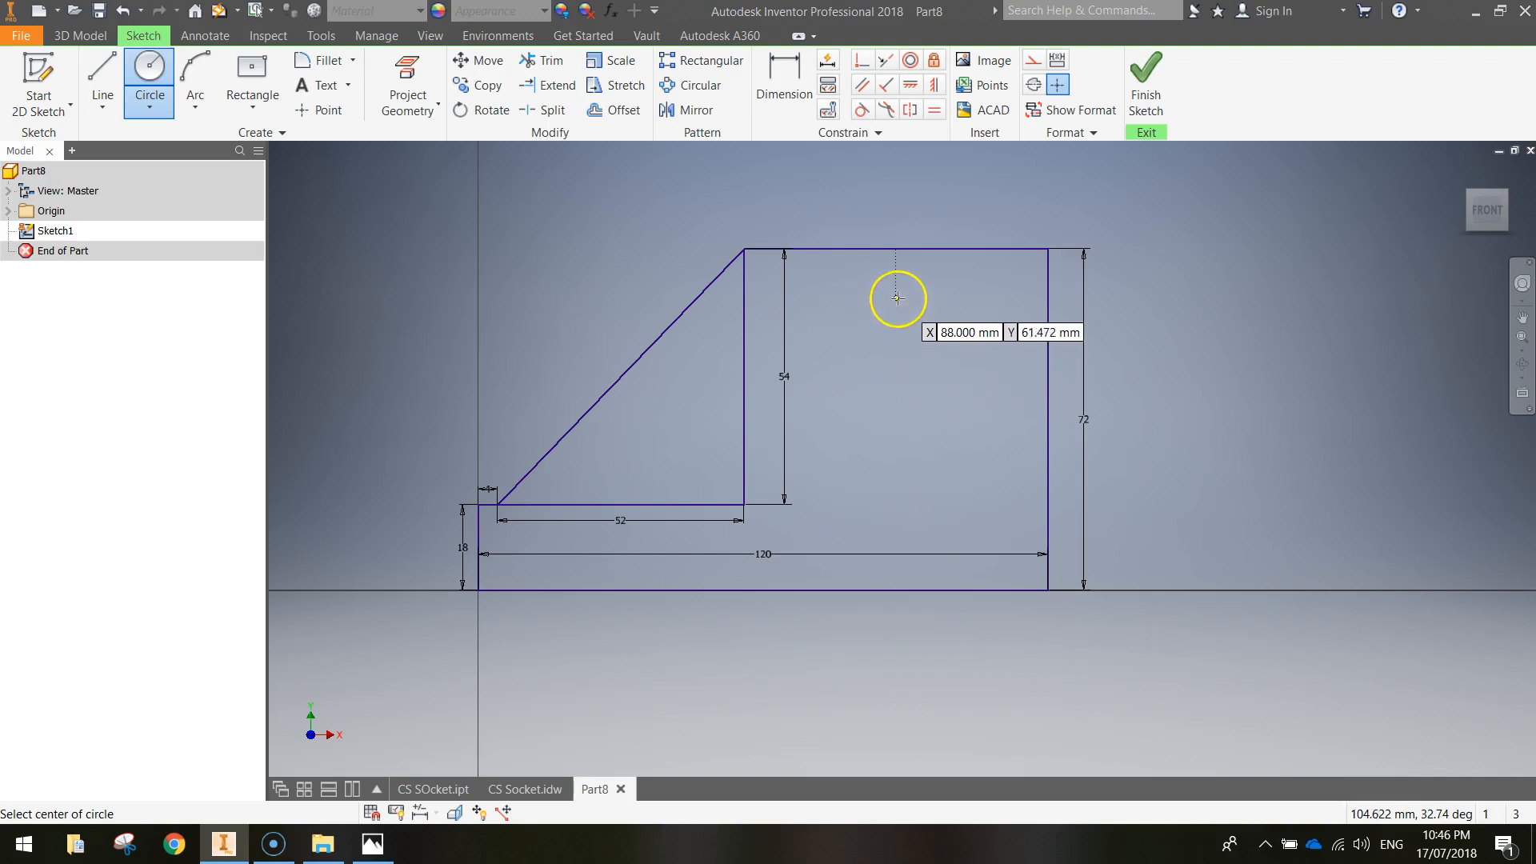
{"action": "left_click", "coordinate": [895, 367]}
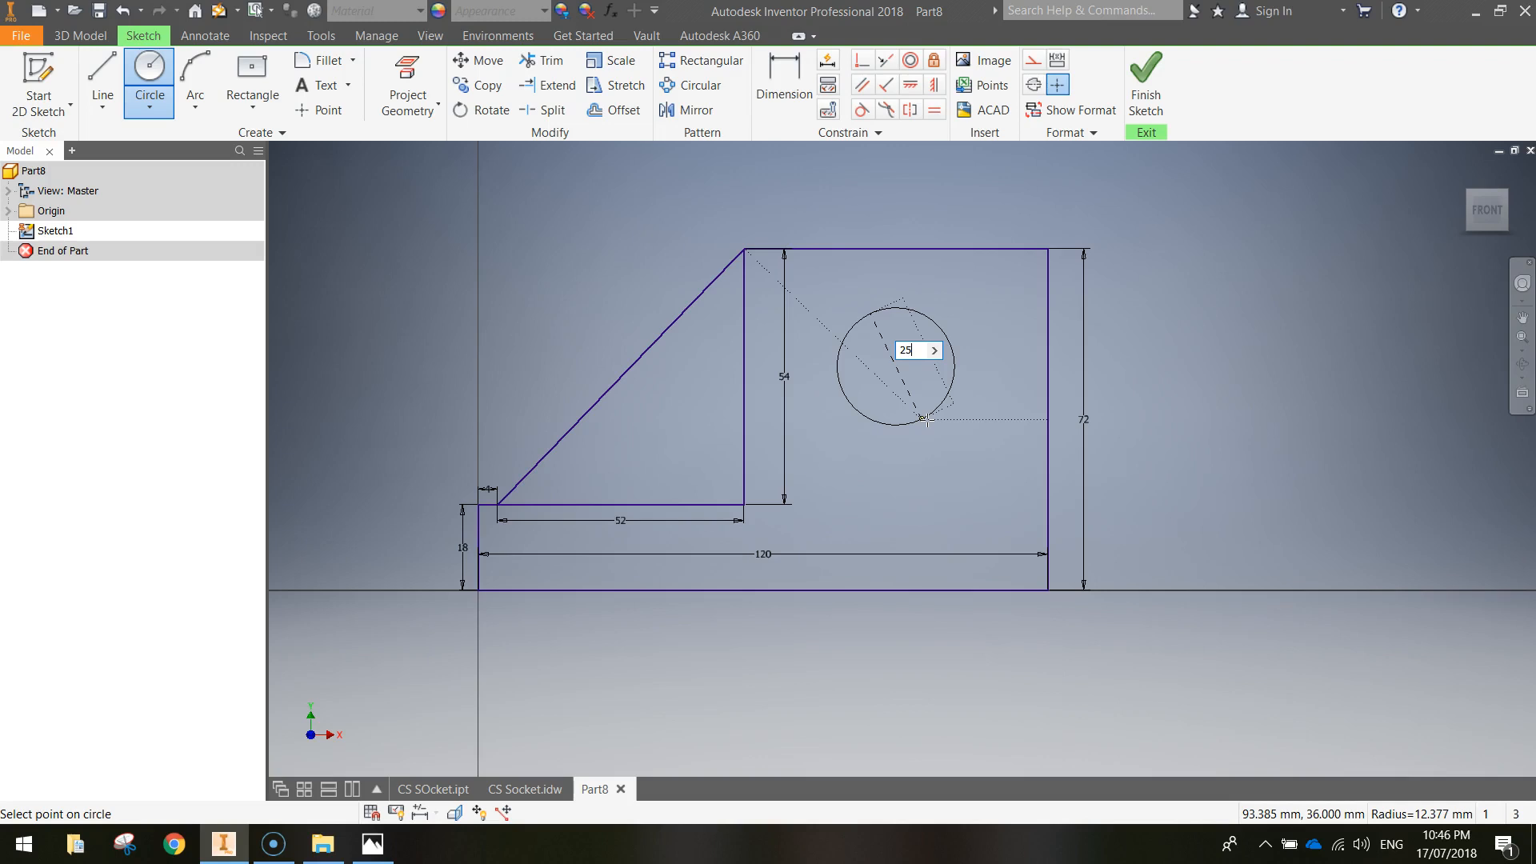
{"action": "key", "text": "Return"}
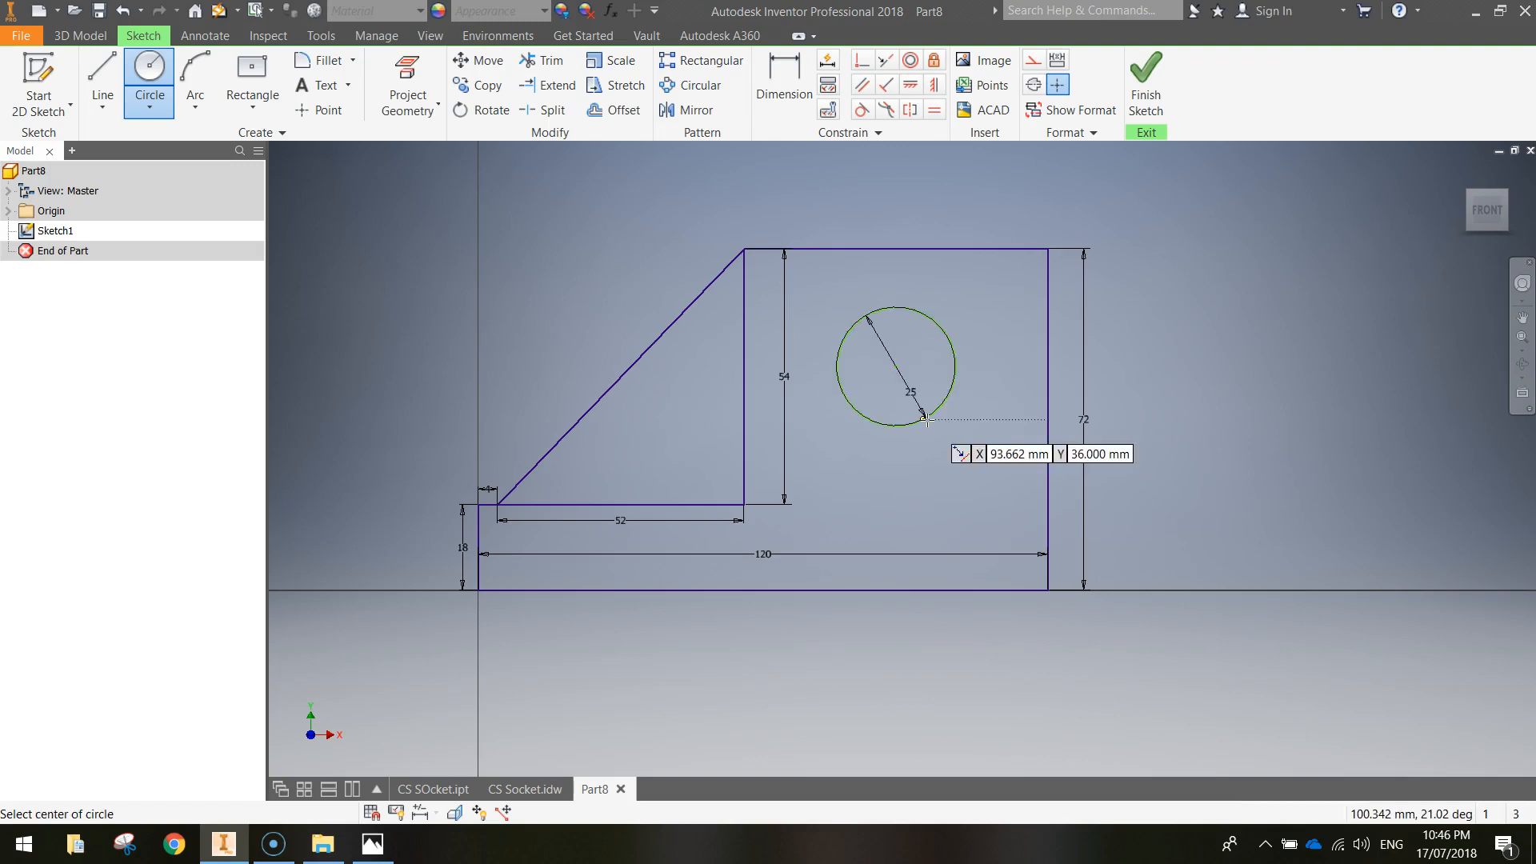
- Dimension the circle's centre 36 mm below the profile's top edge and finish the sketch
{"action": "left_click", "coordinate": [913, 247]}
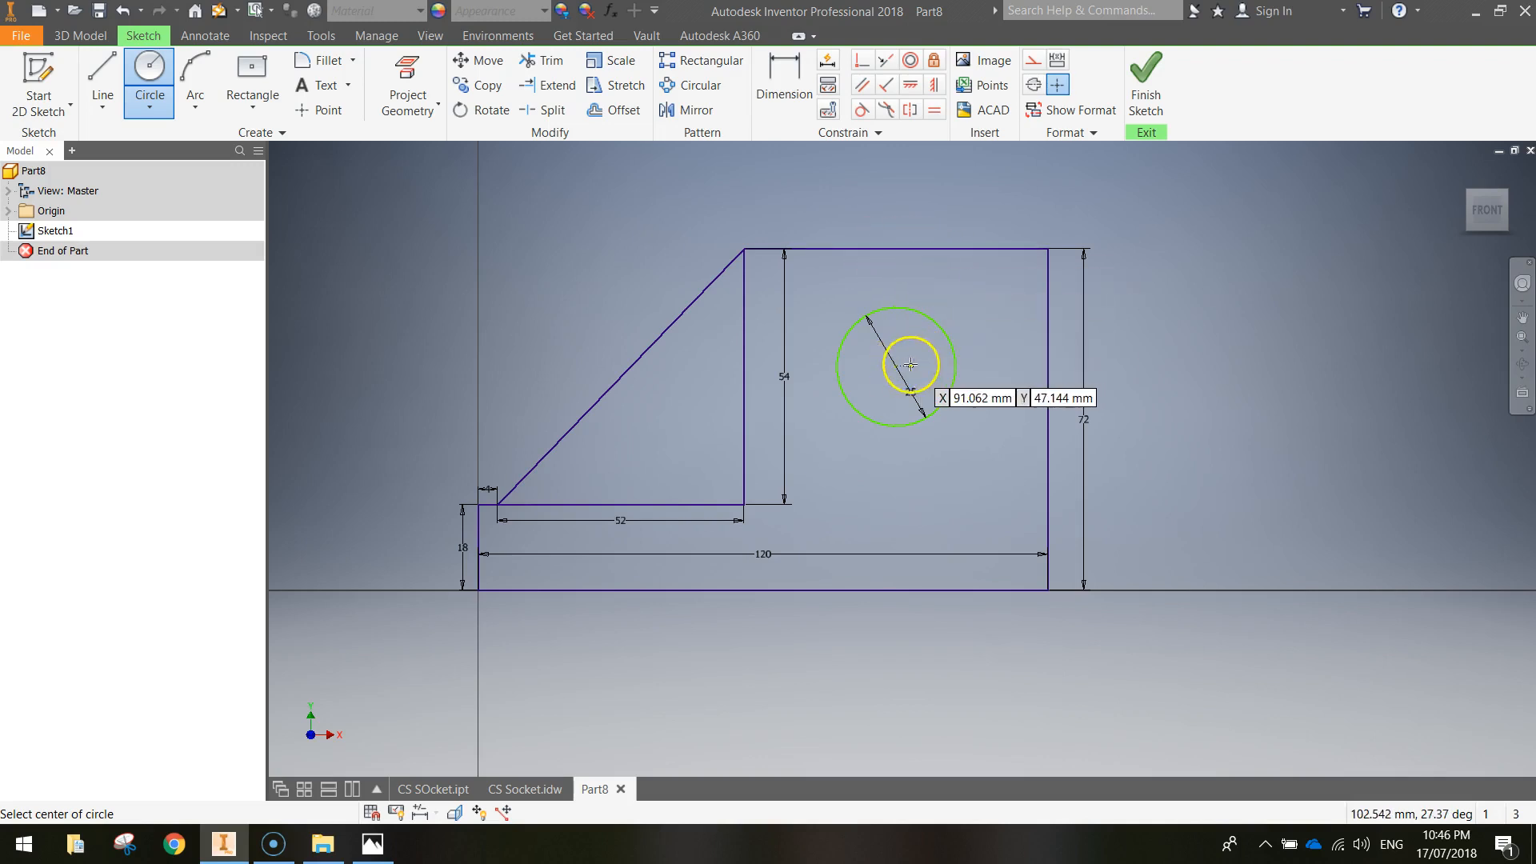
{"action": "left_click", "coordinate": [789, 74]}
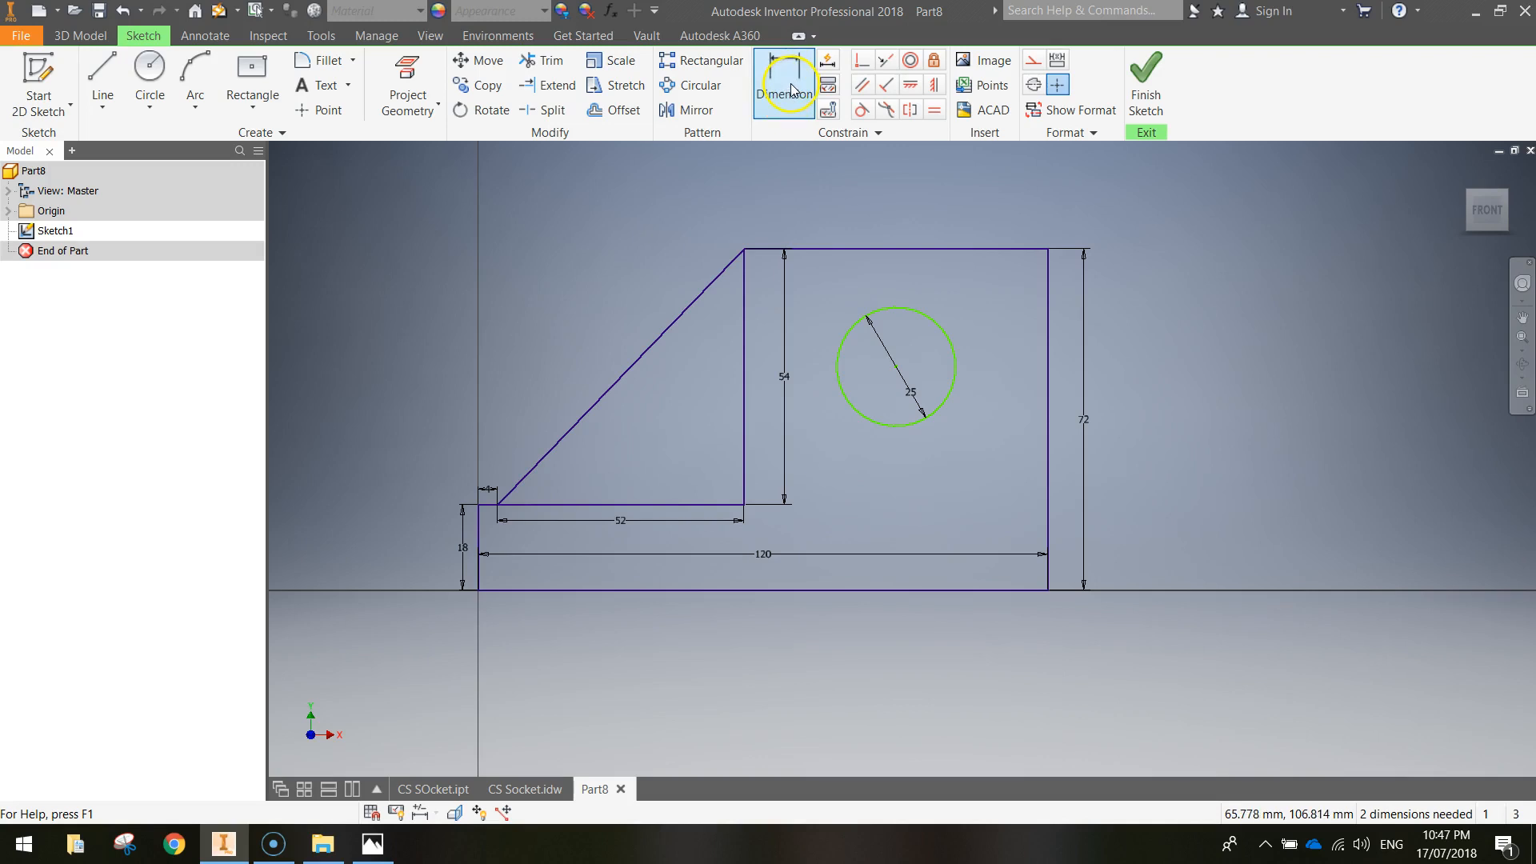
{"action": "left_click", "coordinate": [789, 101]}
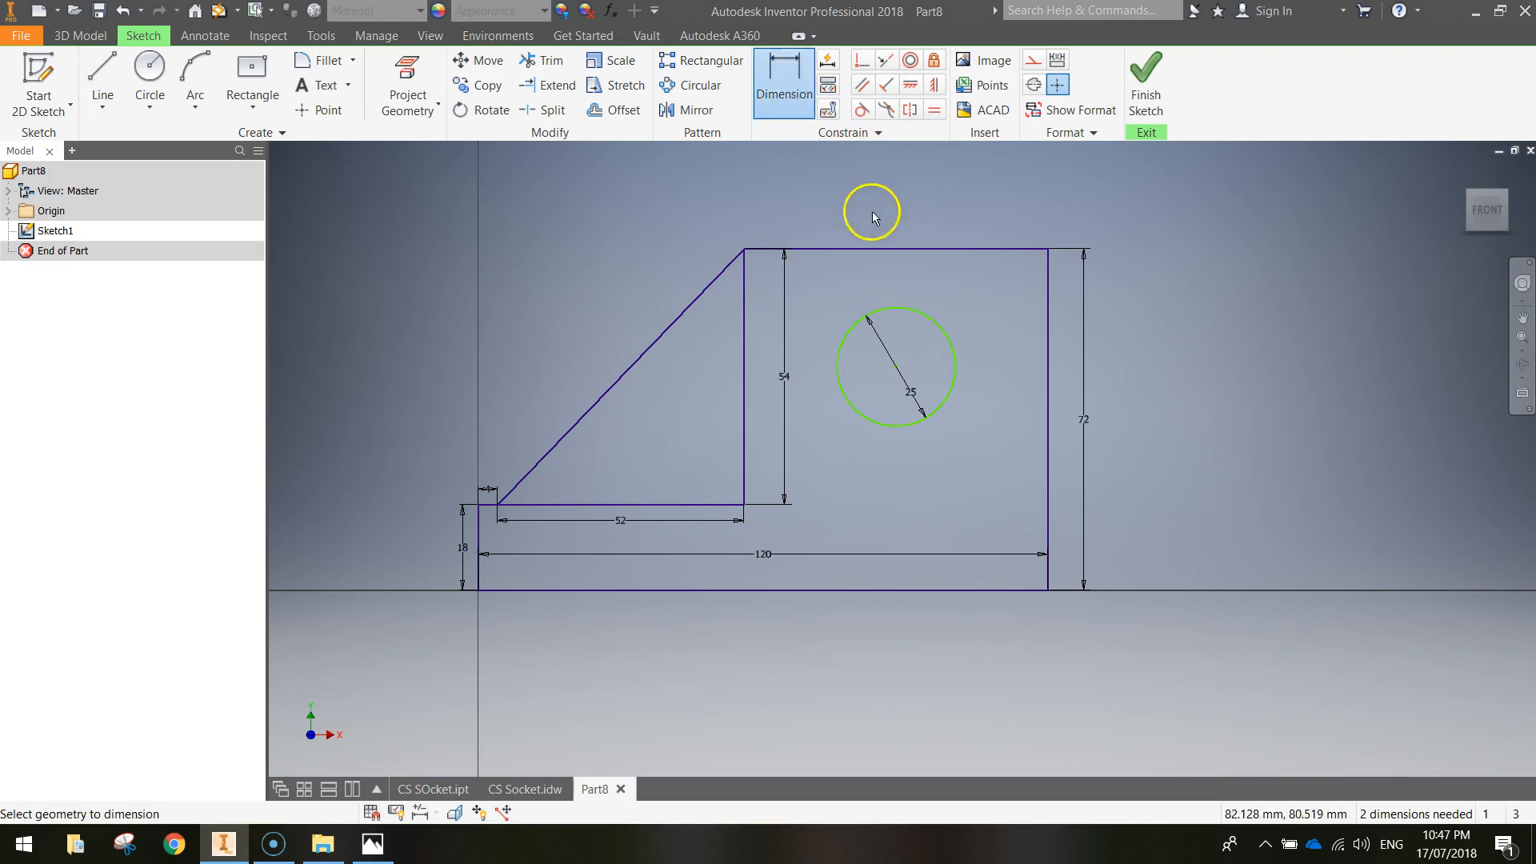
{"action": "left_click", "coordinate": [895, 248]}
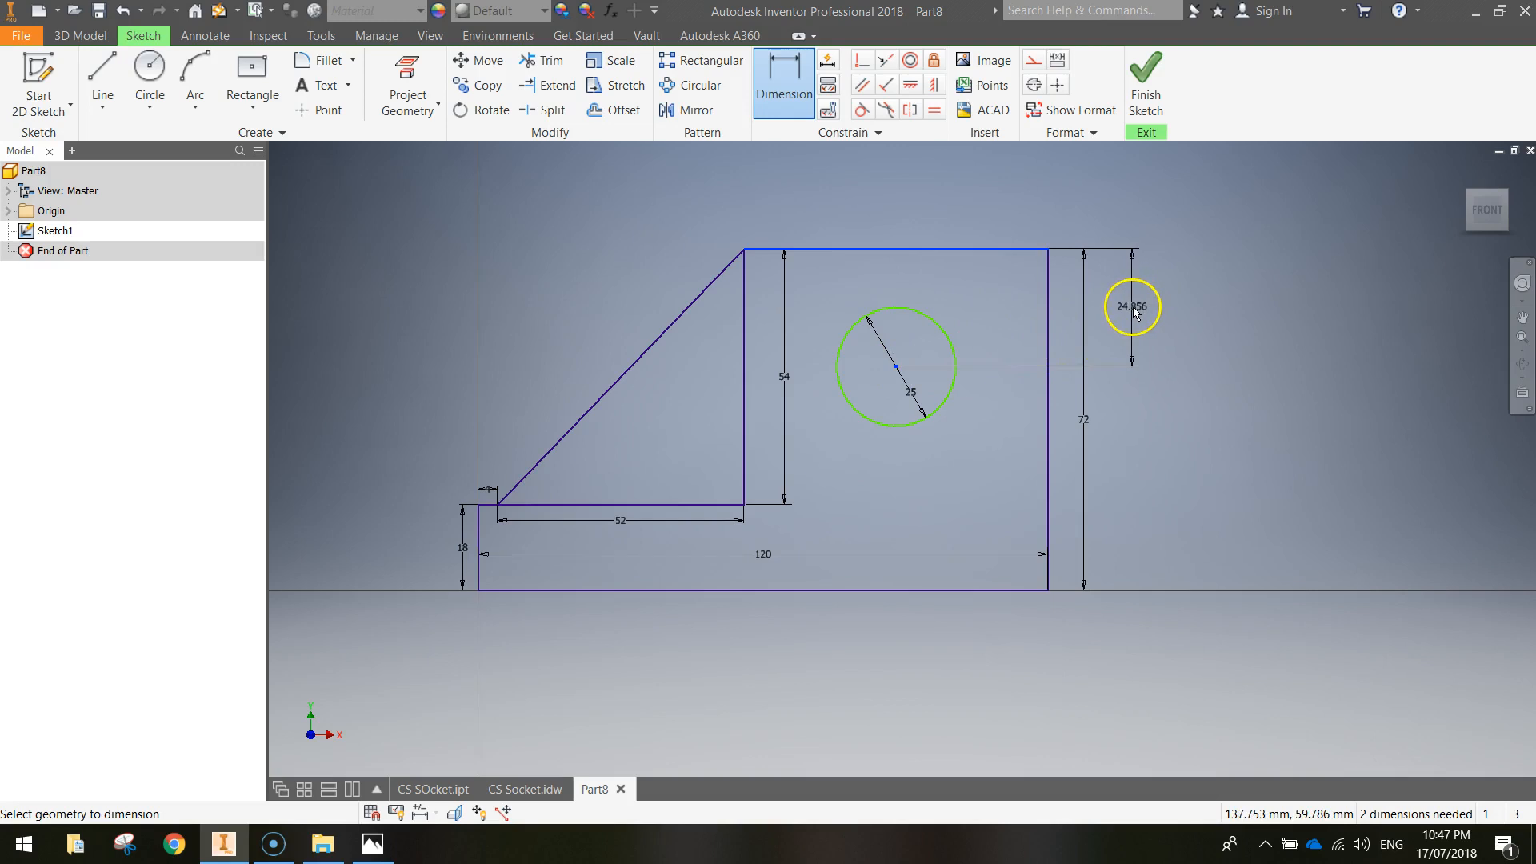
{"action": "left_click", "coordinate": [1134, 308]}
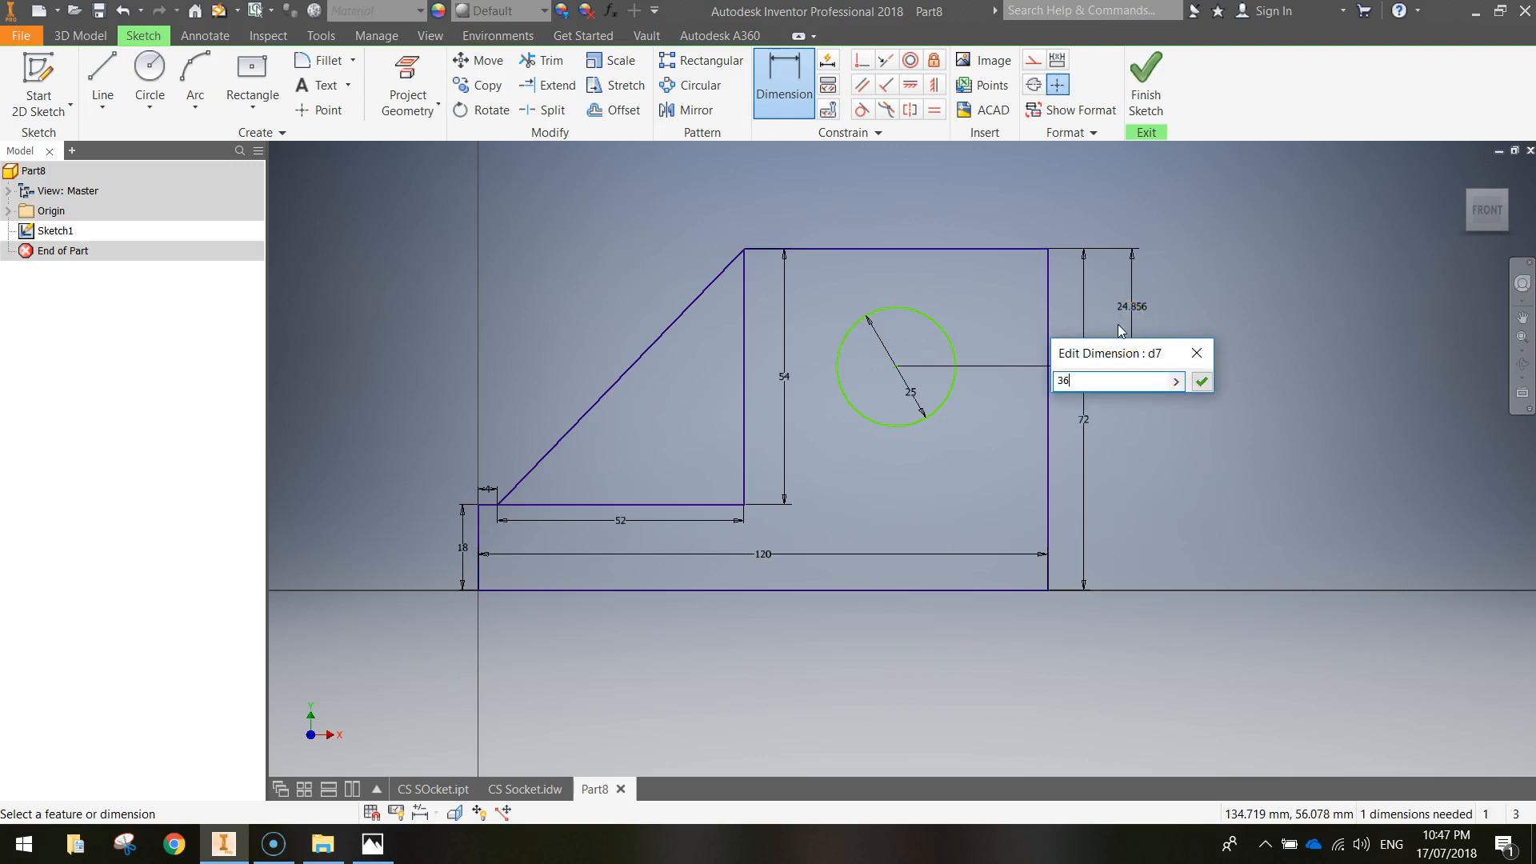
{"action": "key", "text": "Return"}
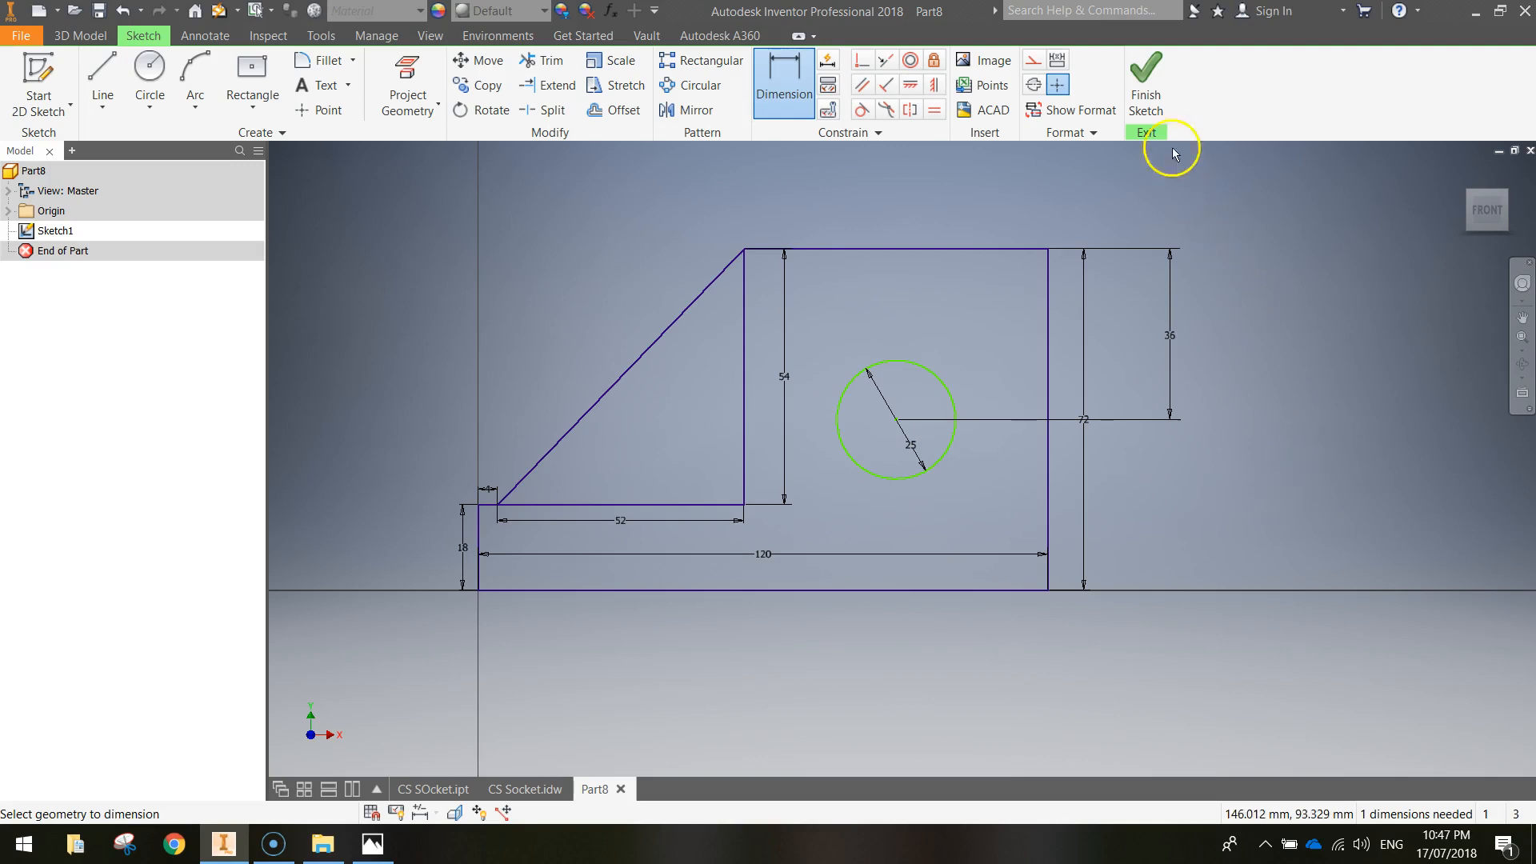
{"action": "left_click", "coordinate": [1152, 84]}
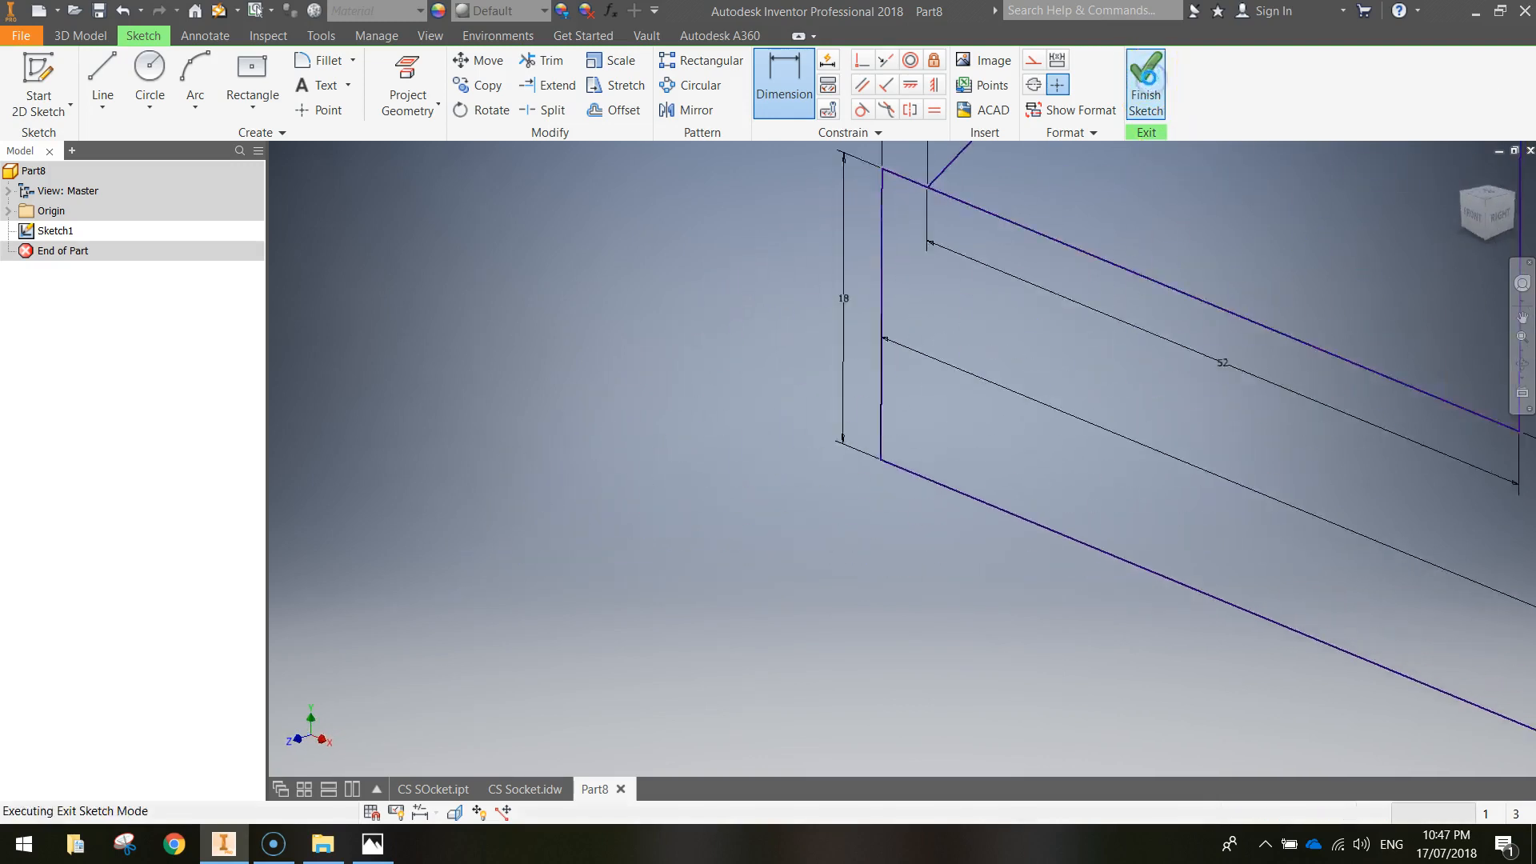
- Extrude the L-shaped region around the circle 76 mm symmetrically about the sketch plane, leaving the circle as a through hole
{"action": "mouse_move", "coordinate": [1375, 290]}
{"action": "middle_mouse_down"}
{"action": "mouse_move", "coordinate": [877, 303]}
{"action": "mouse_move", "coordinate": [847, 338]}
{"action": "middle_mouse_up"}
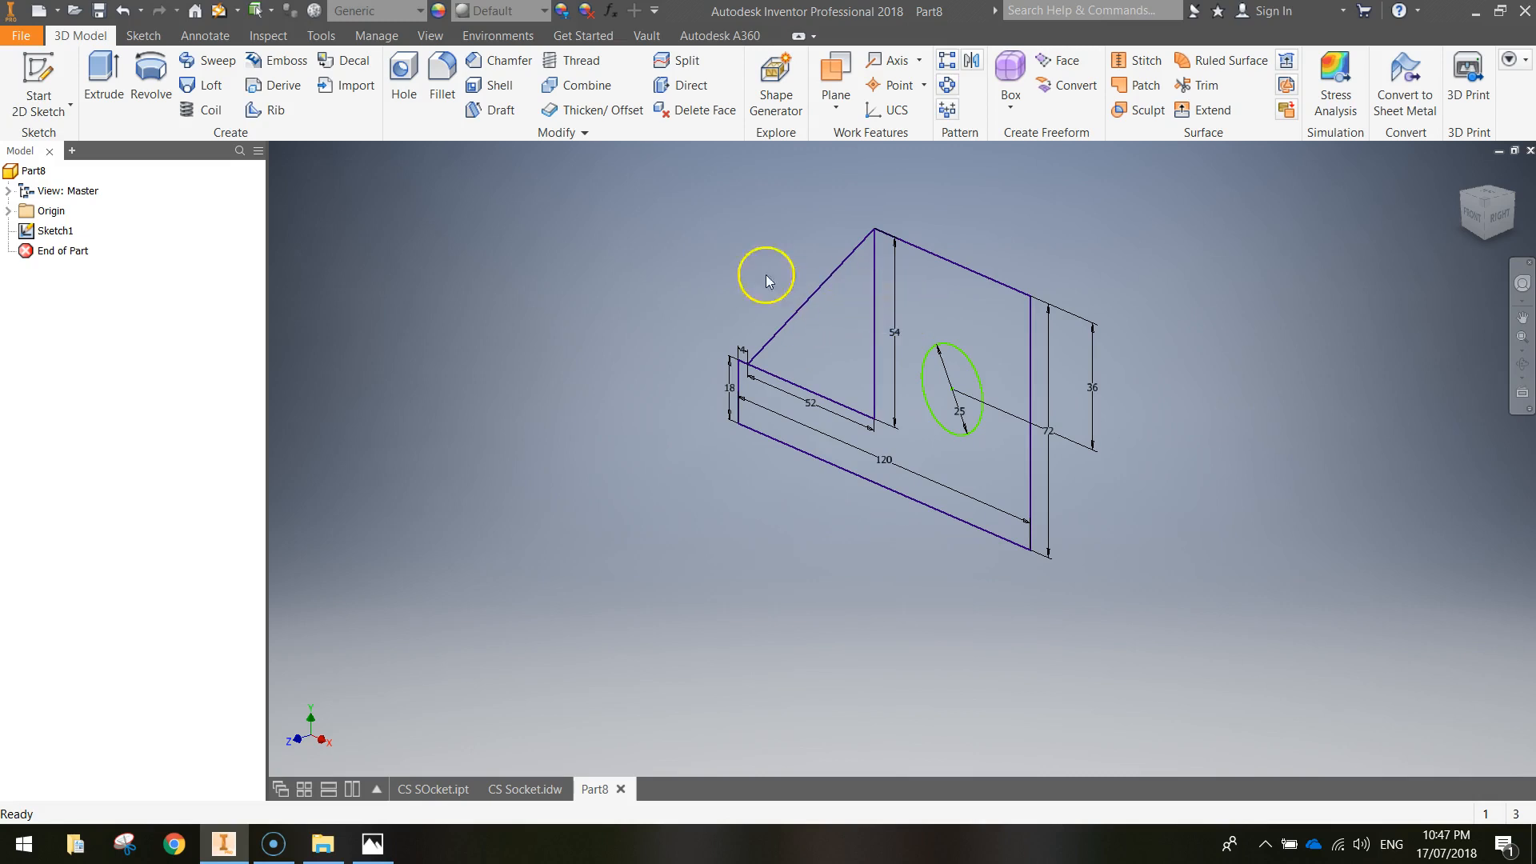
{"action": "left_click", "coordinate": [104, 65]}
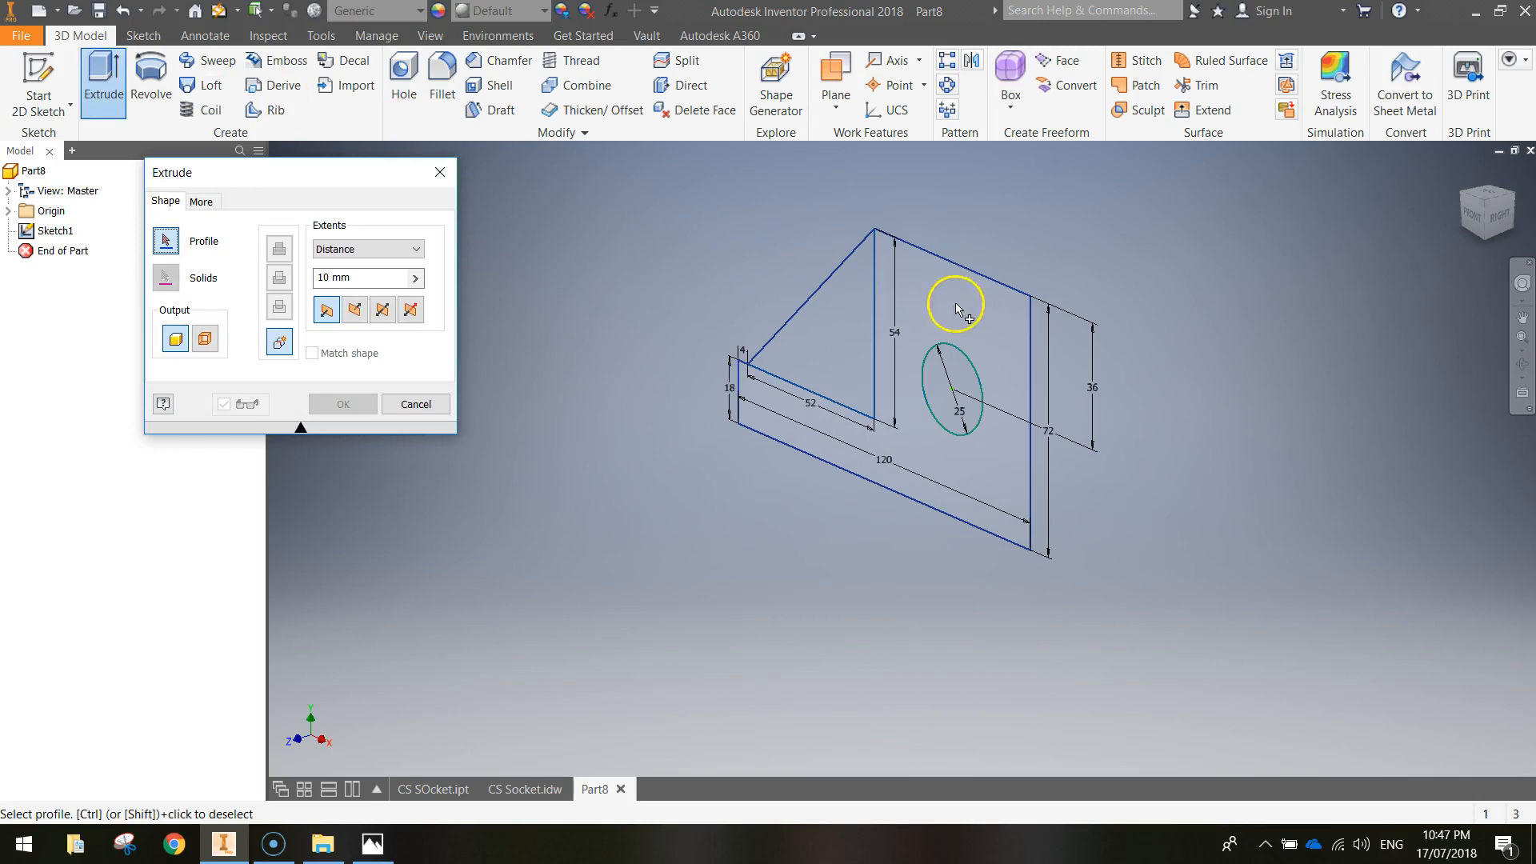
{"action": "left_click", "coordinate": [1013, 343]}
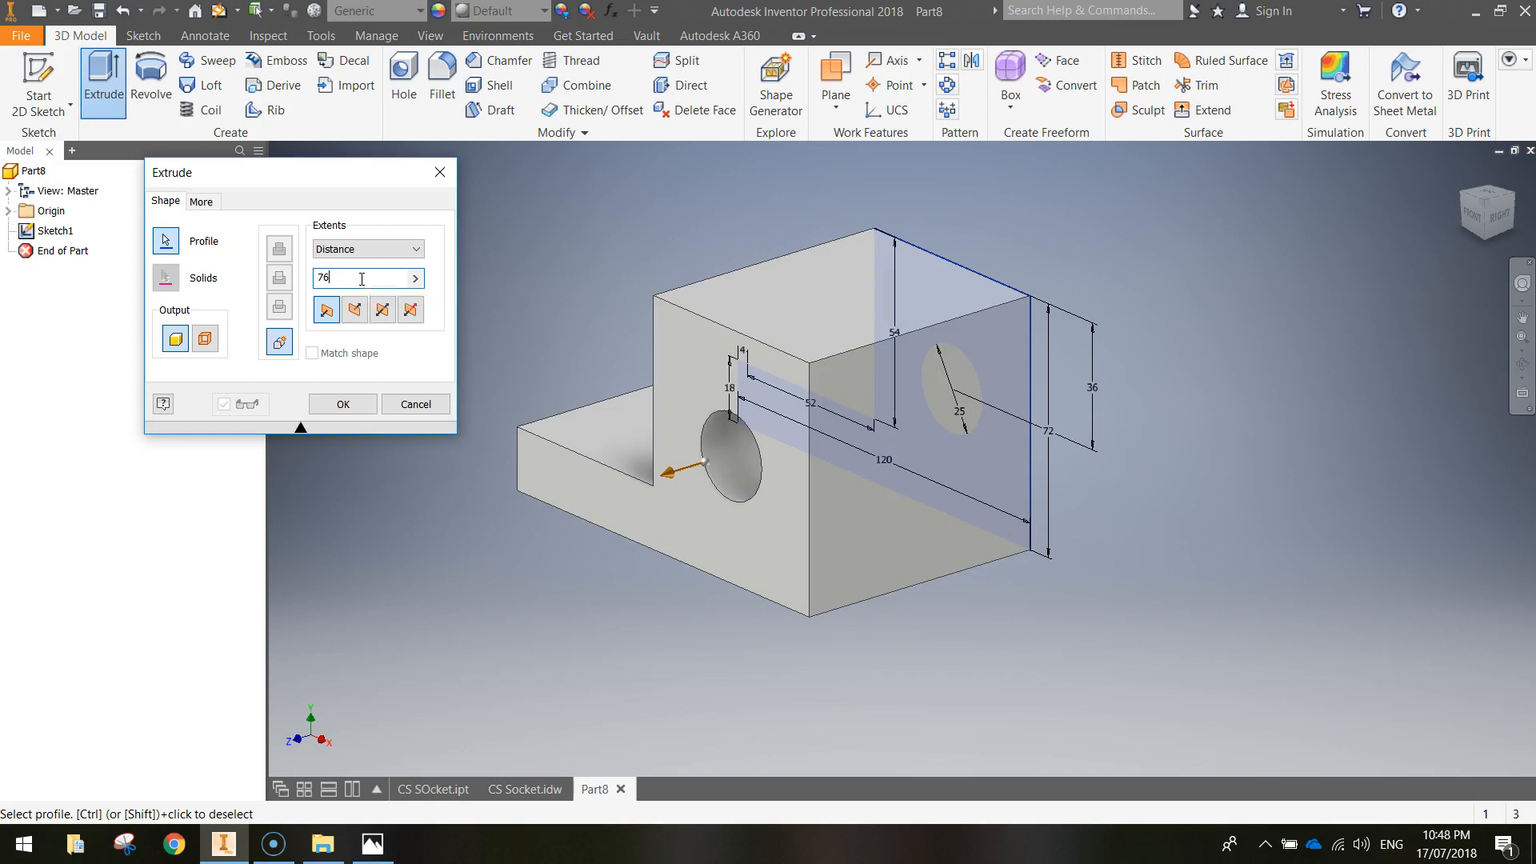
{"action": "left_click", "coordinate": [327, 312]}
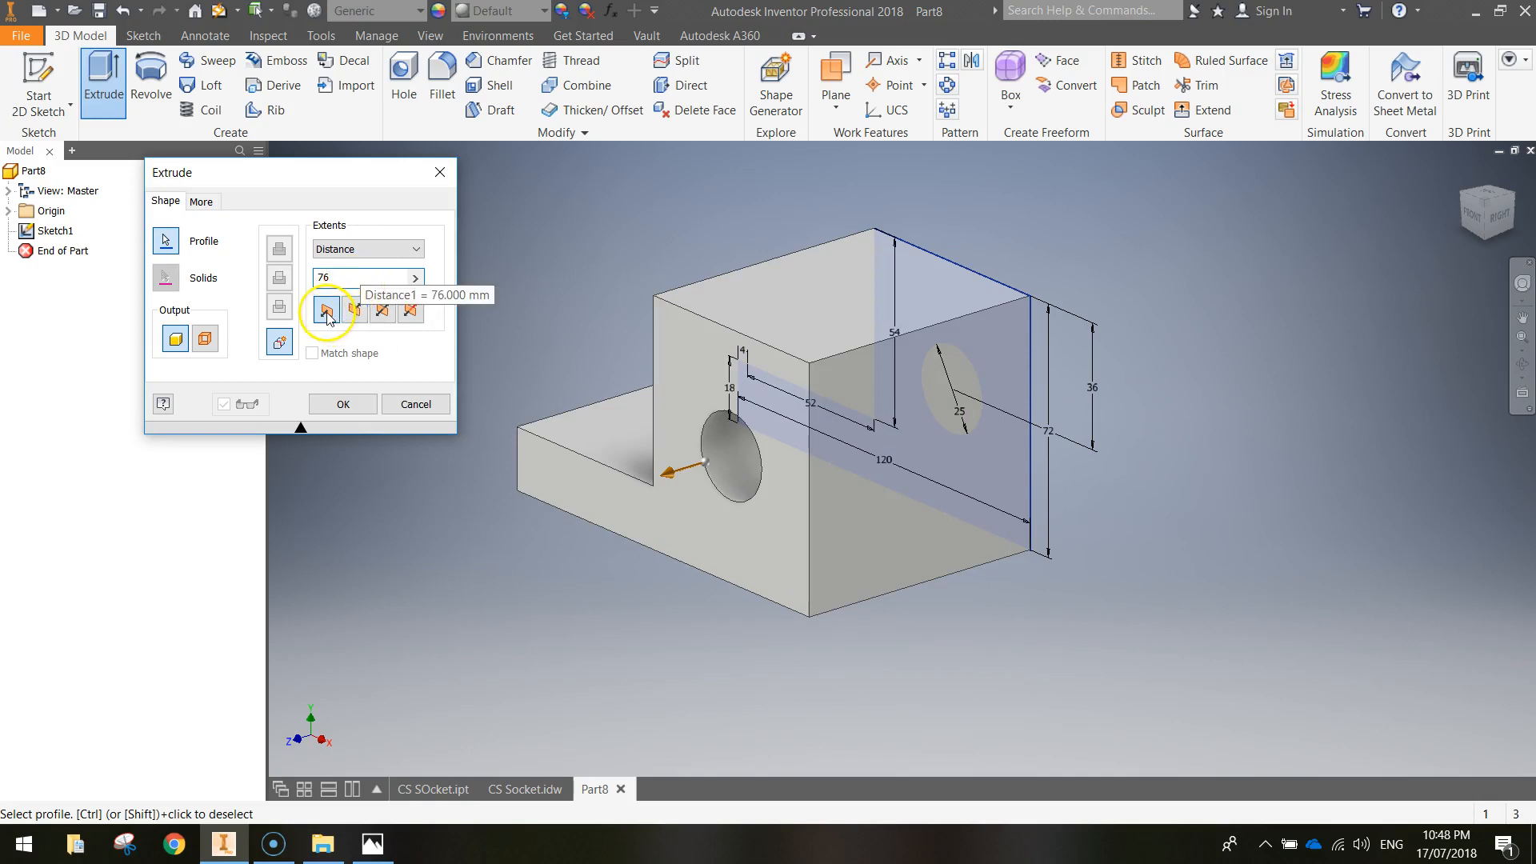
{"action": "left_click", "coordinate": [384, 312]}
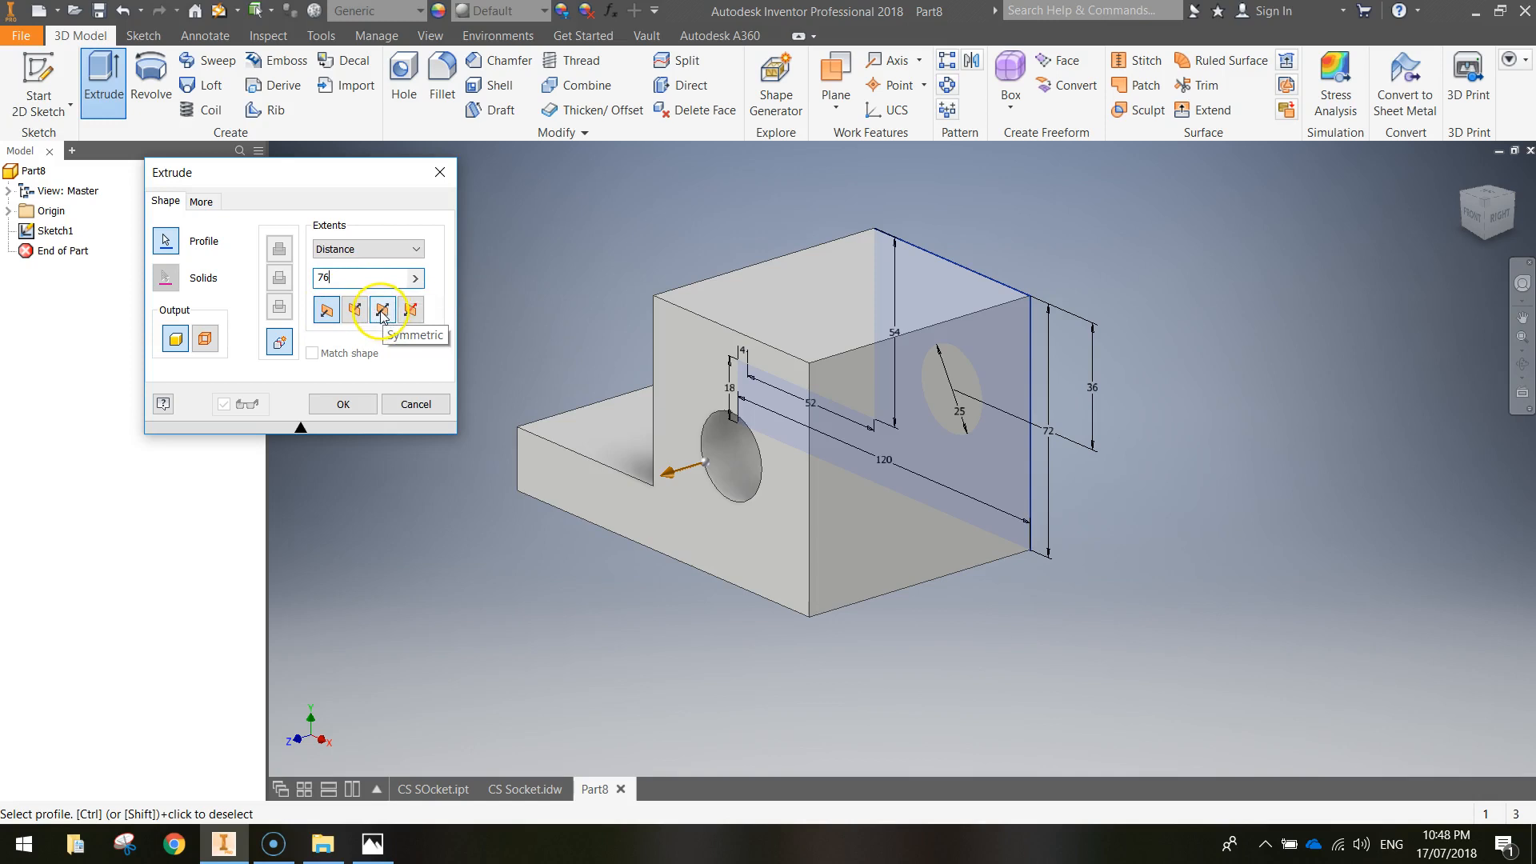
{"action": "left_click", "coordinate": [382, 314]}
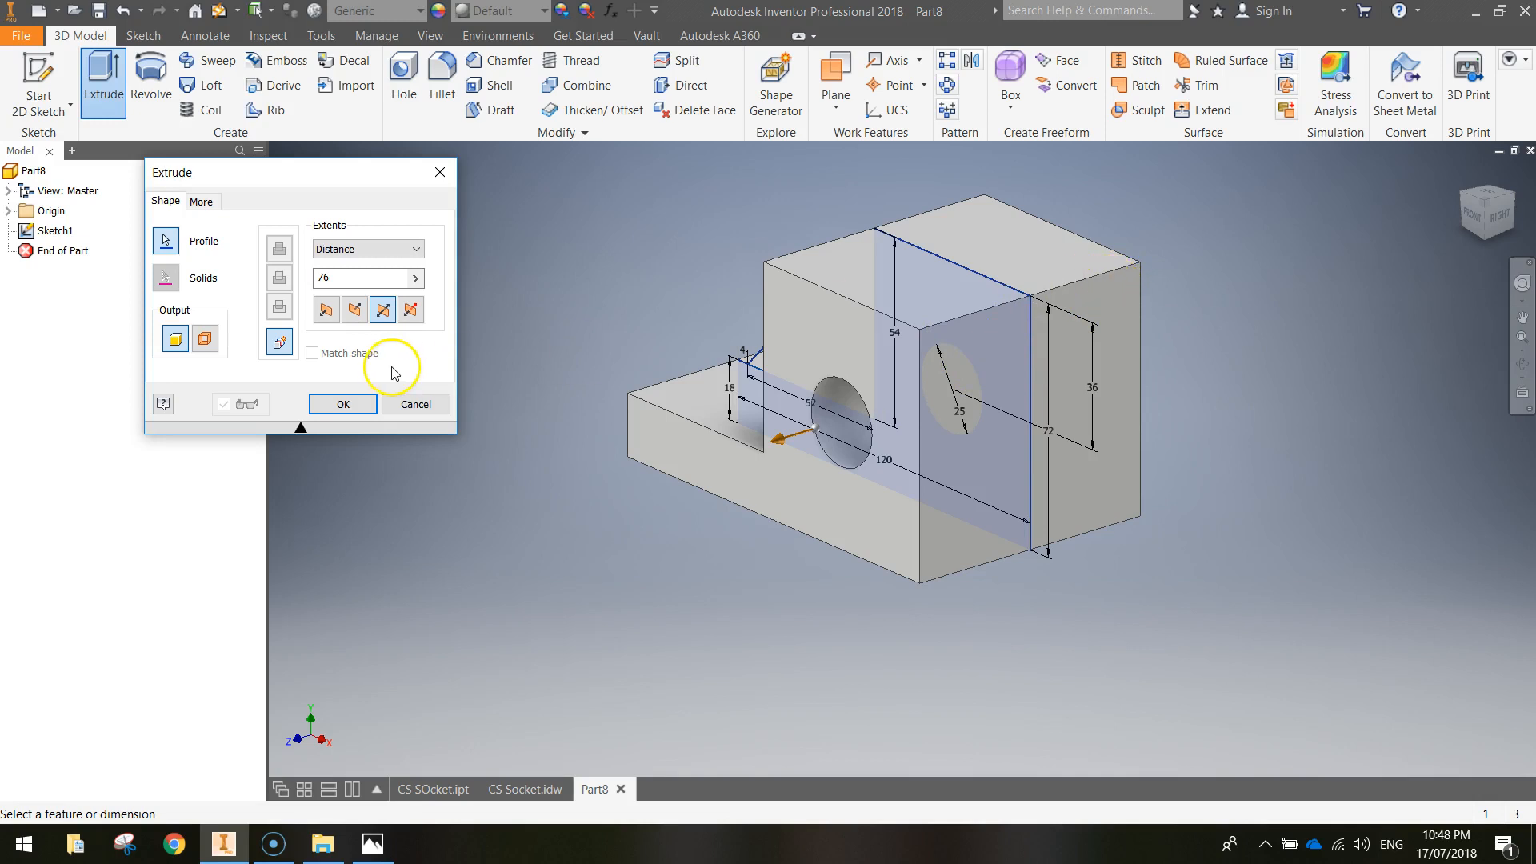
{"action": "middle_click_drag", "start_coordinate": [1032, 573], "coordinate": [1158, 573], "text": "shift"}
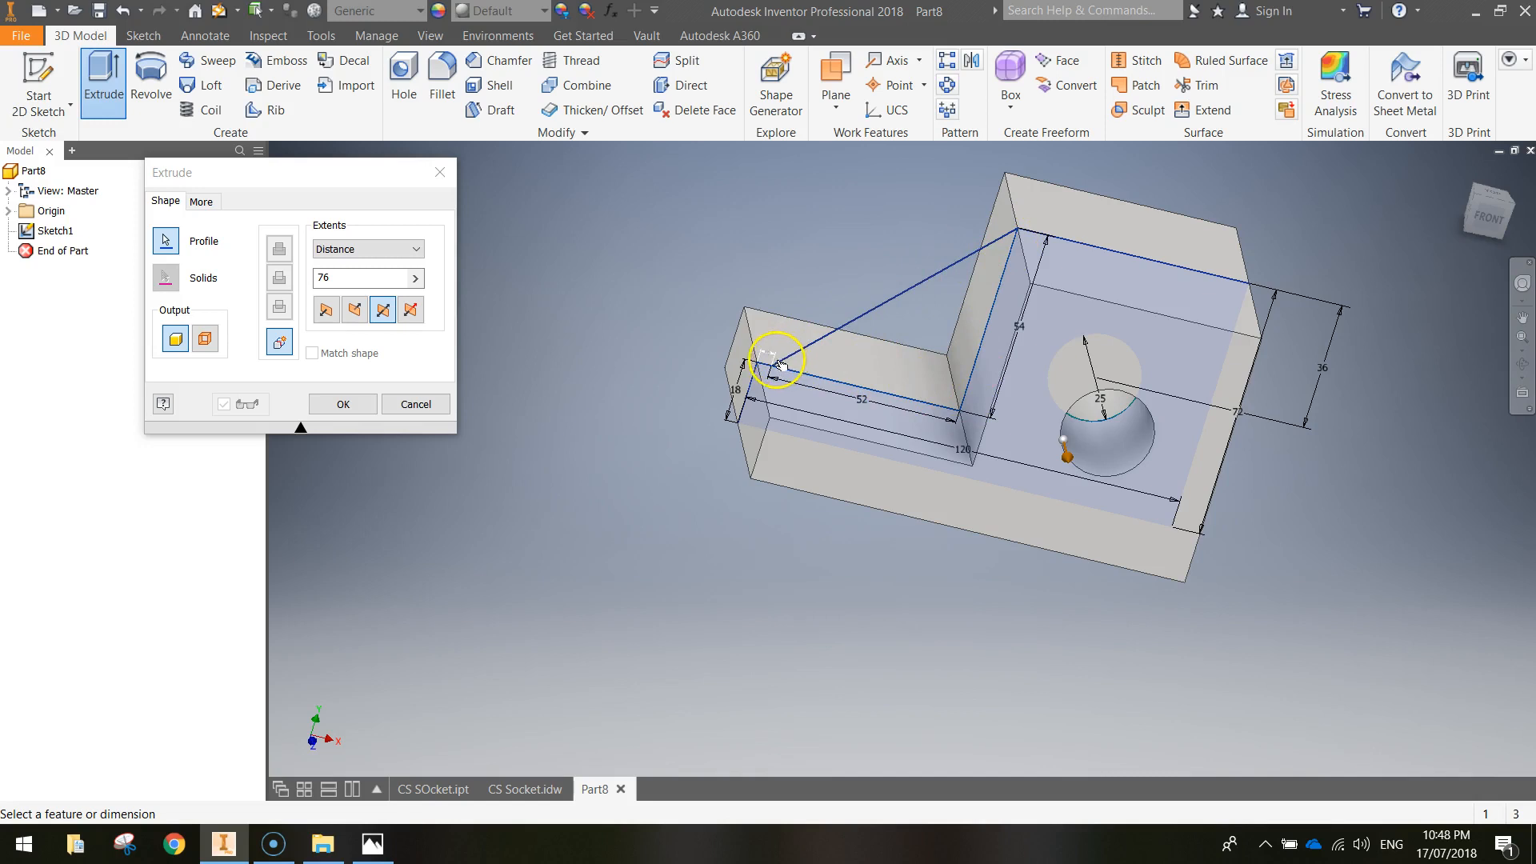
{"action": "left_click", "coordinate": [343, 405]}
- Share the profile sketch consumed by the first extrusion so its regions can be reused
{"action": "middle_click_drag", "start_coordinate": [1290, 543], "coordinate": [1354, 543], "text": "shift"}
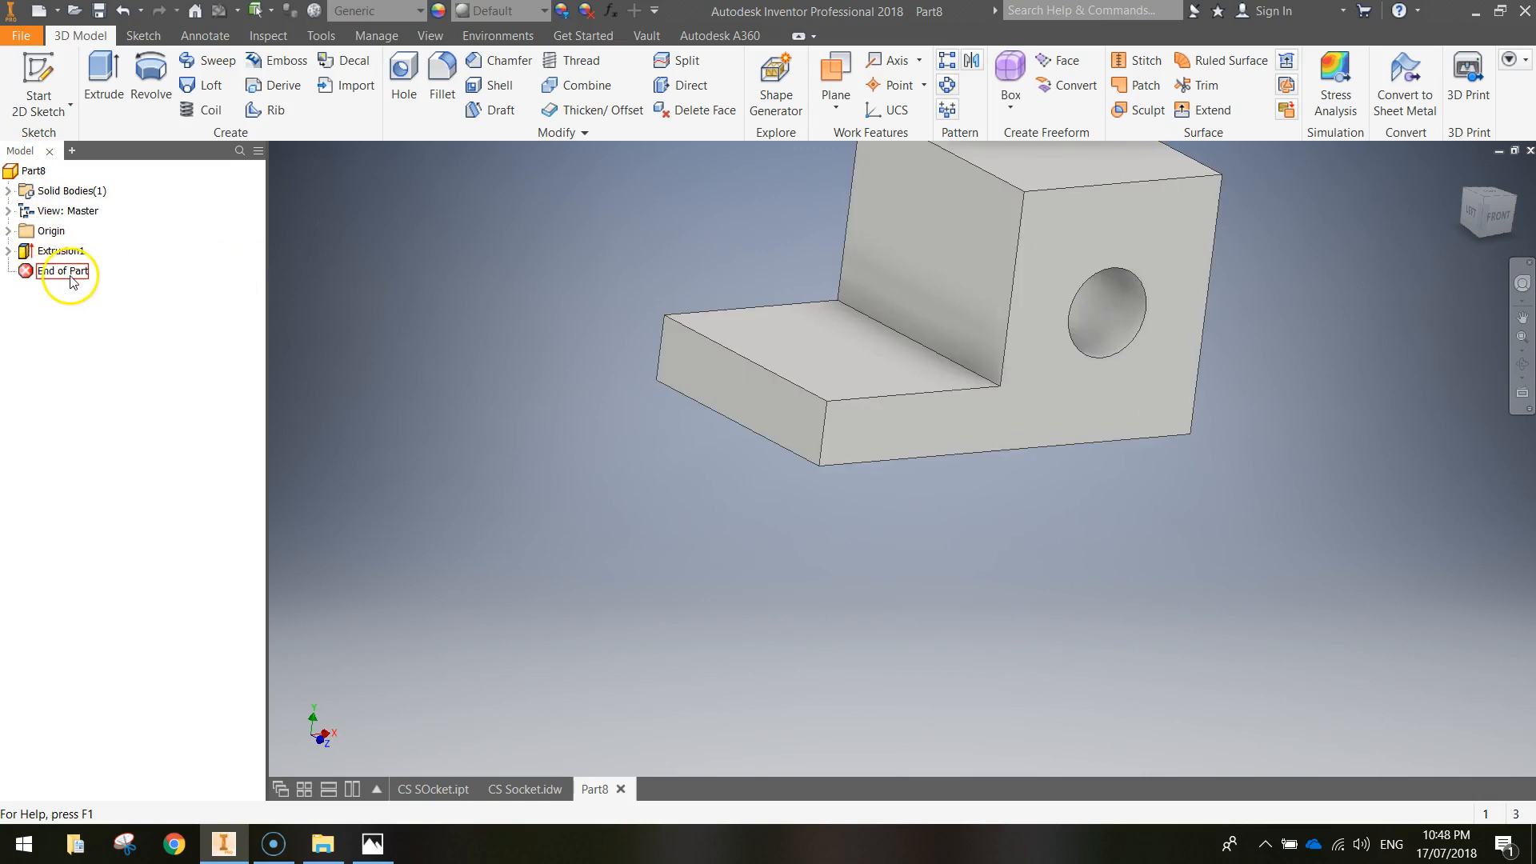
{"action": "left_click", "coordinate": [57, 253]}
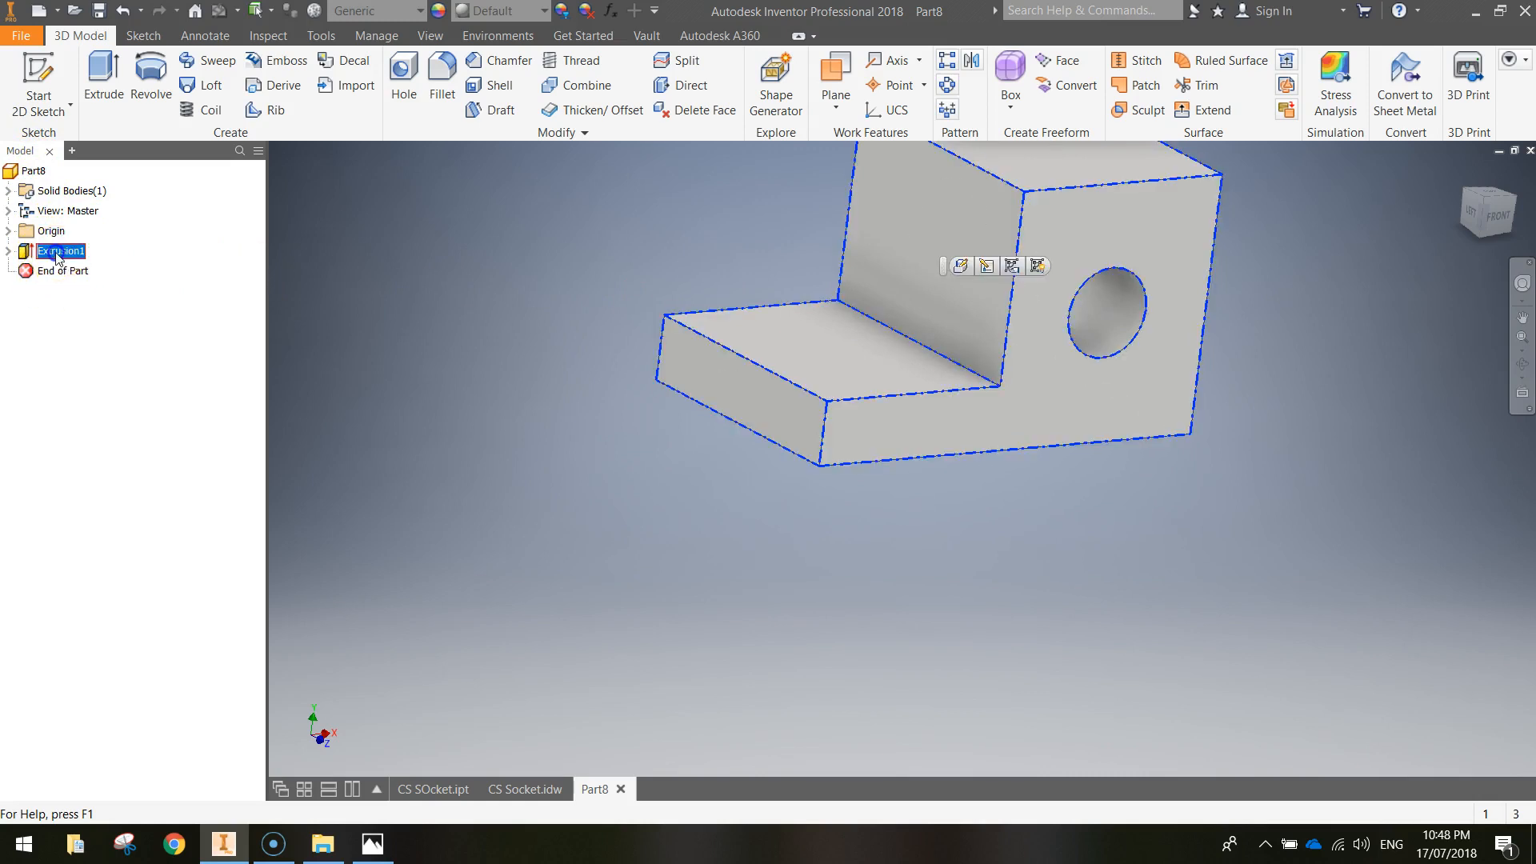
{"action": "left_click", "coordinate": [9, 251]}
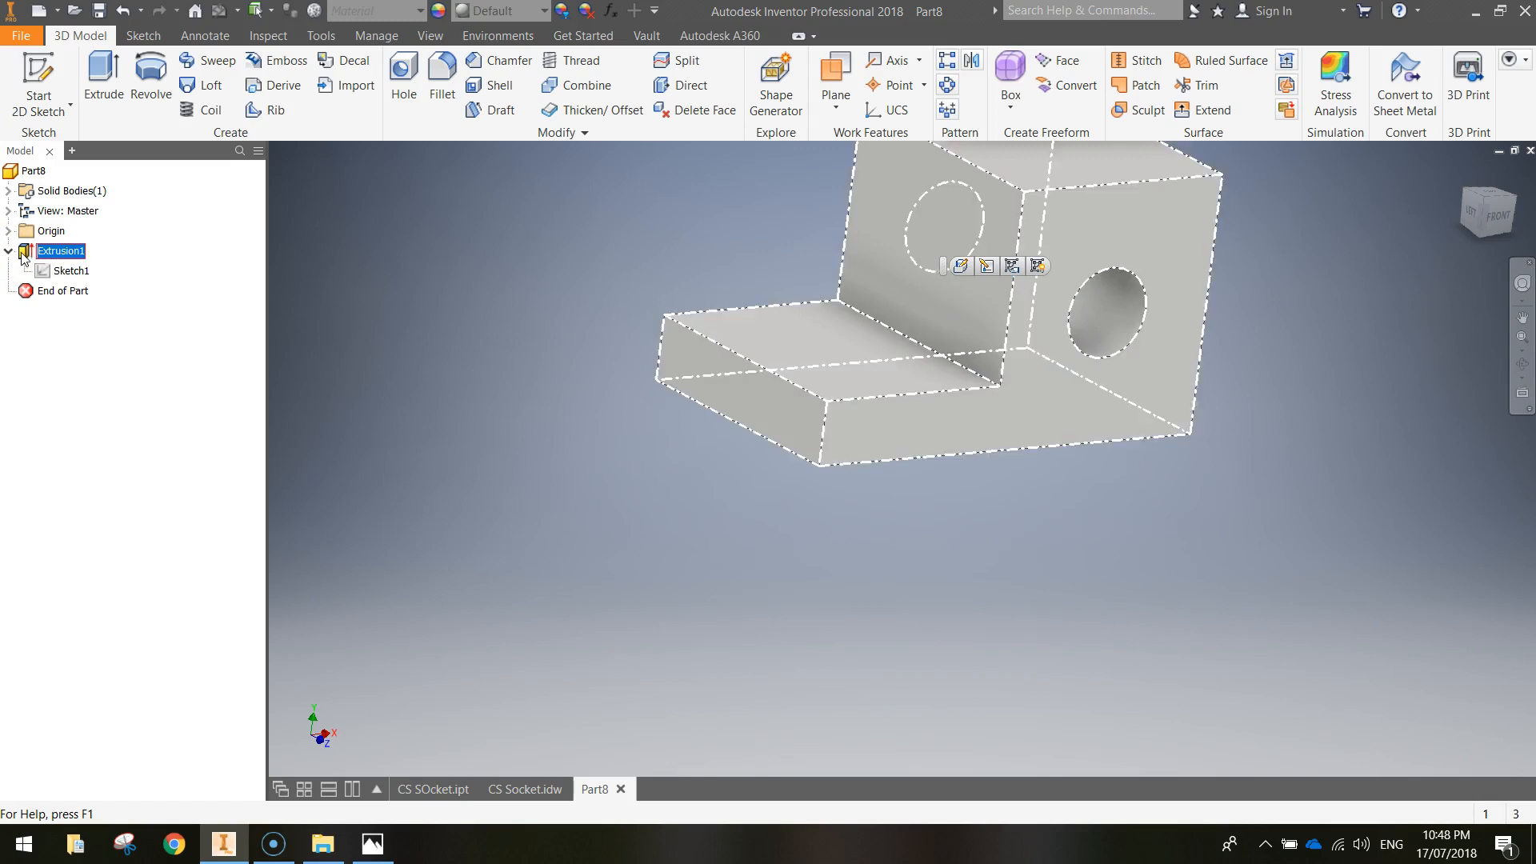
{"action": "left_click", "coordinate": [70, 273]}
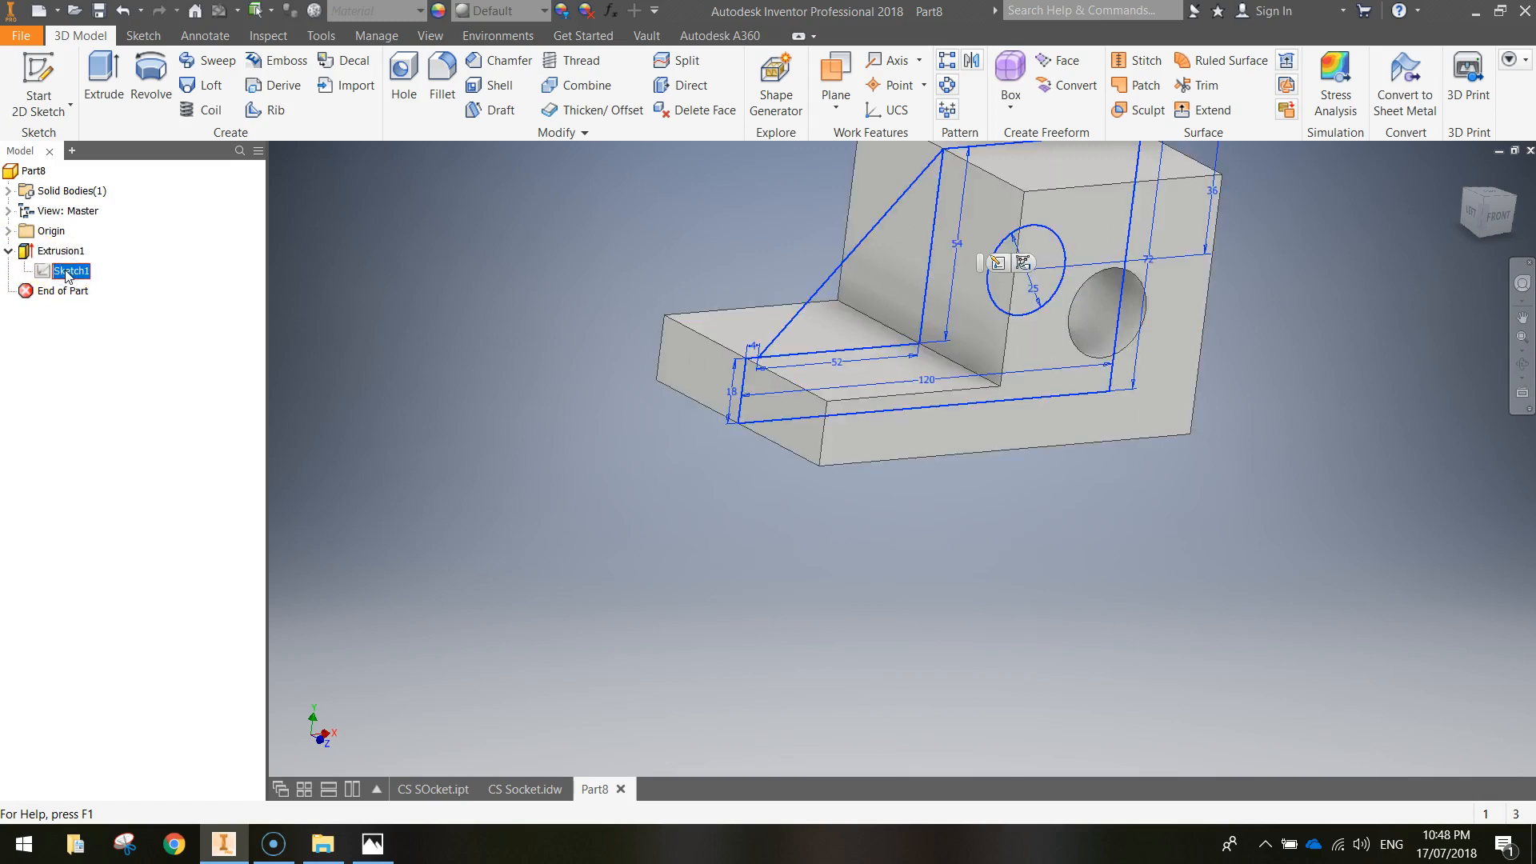
{"action": "middle_click_drag", "start_coordinate": [497, 360], "coordinate": [442, 450]}
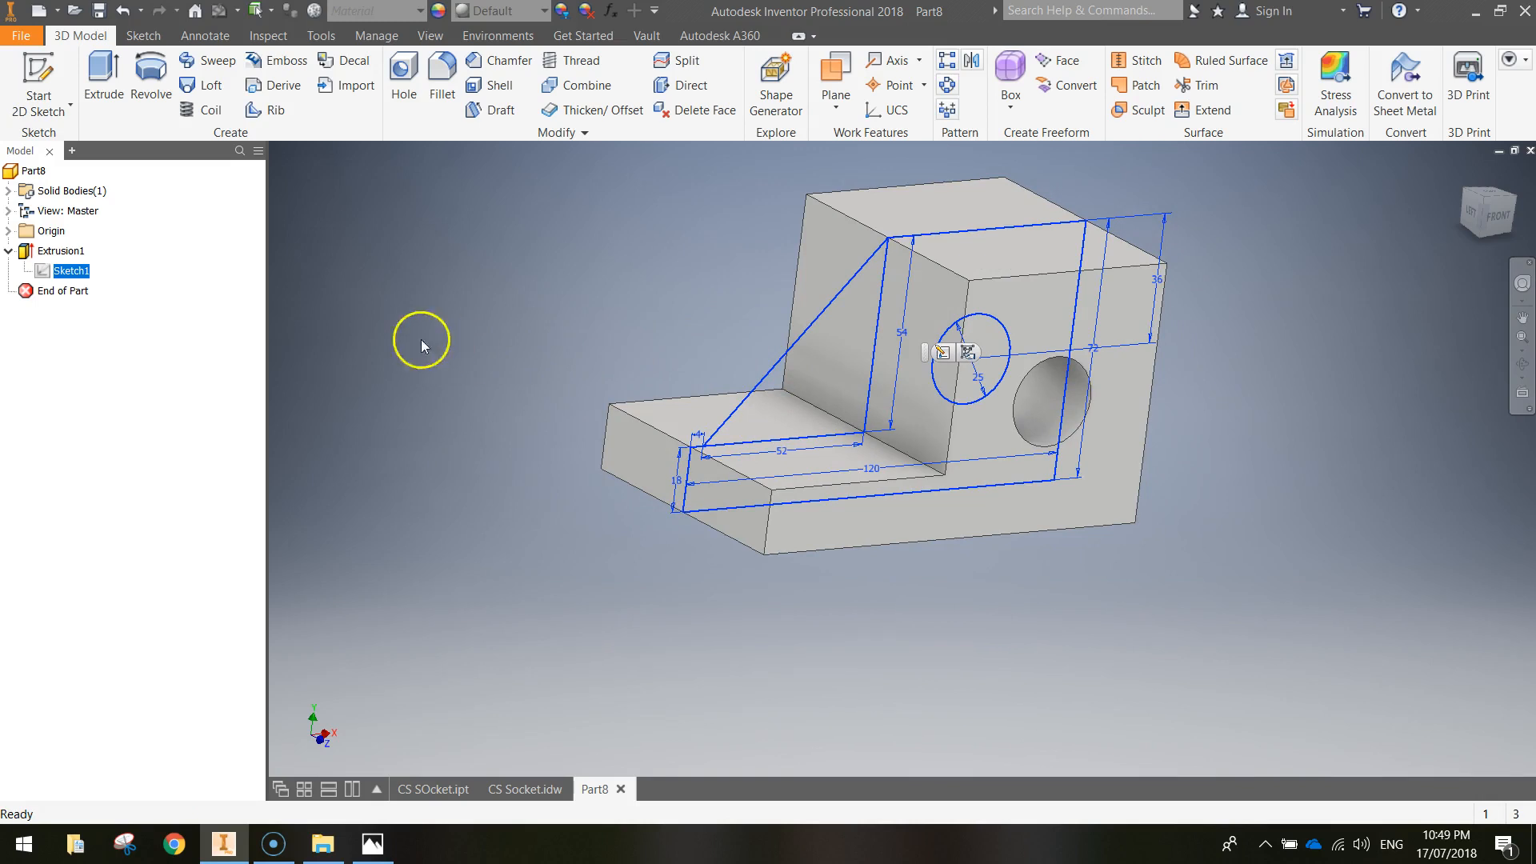
{"action": "left_click", "coordinate": [70, 273]}
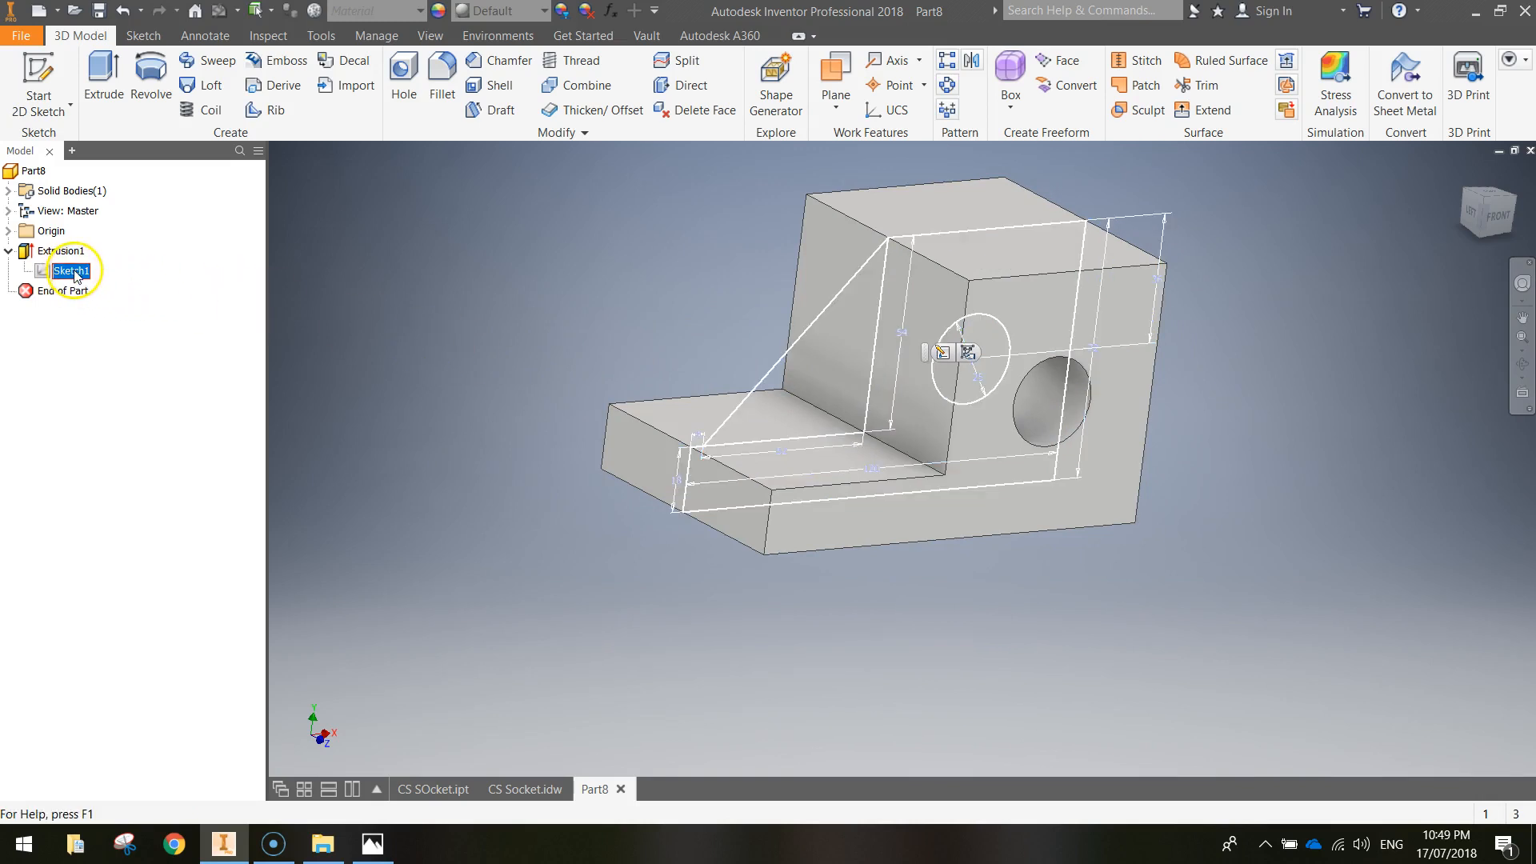
{"action": "right_click", "coordinate": [73, 274]}
{"action": "left_click", "coordinate": [90, 318]}
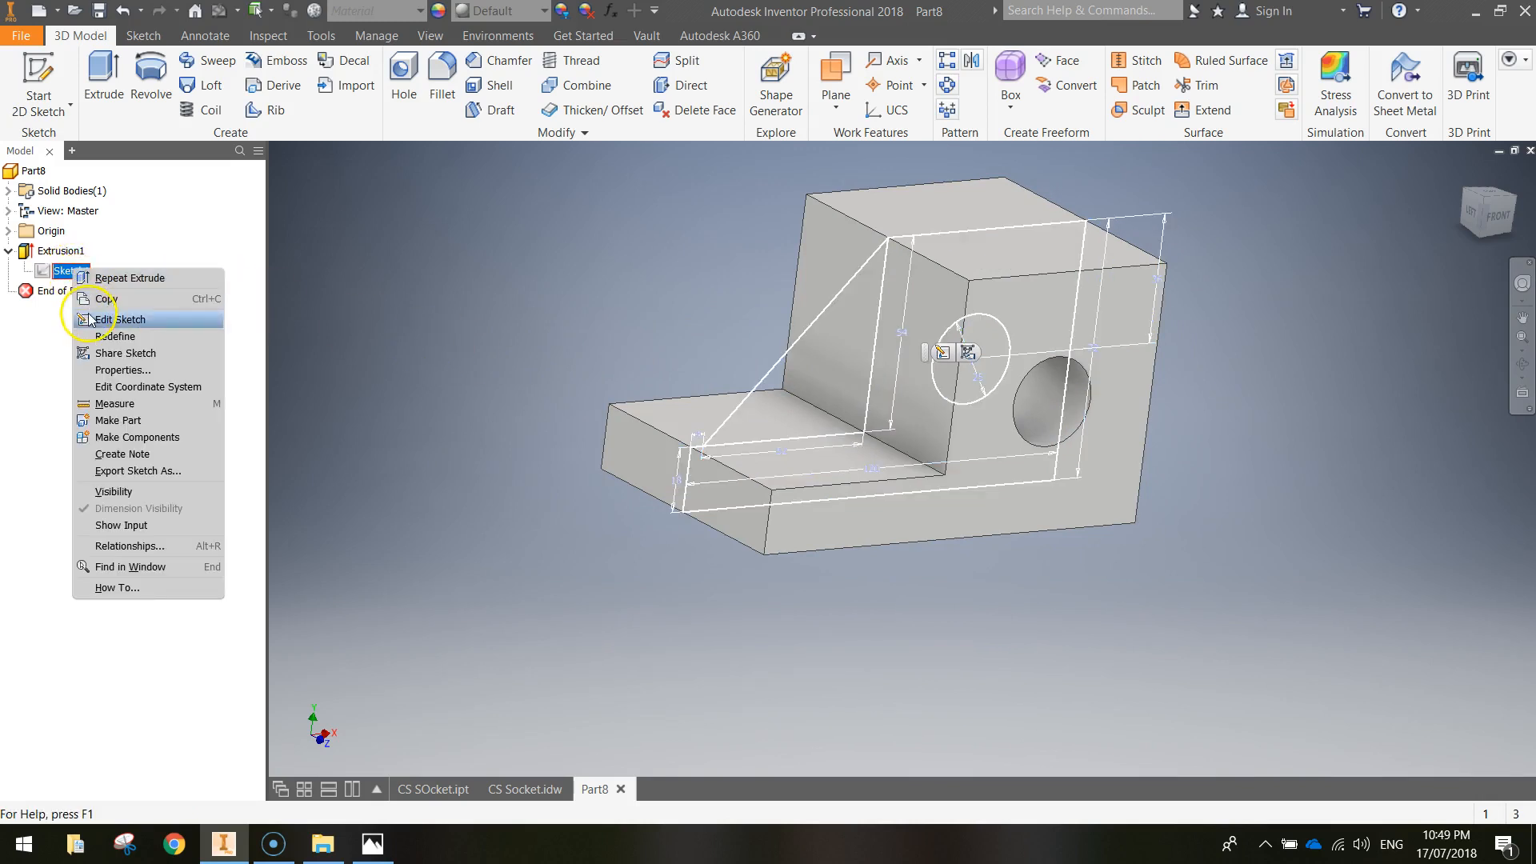
{"action": "left_click", "coordinate": [128, 355]}
- Extrude the triangular region 22 mm symmetrically about the sketch plane as a joined rib between the base and the upright block
{"action": "middle_click_drag", "start_coordinate": [497, 558], "coordinate": [772, 539], "text": "shift"}
{"action": "left_click", "coordinate": [875, 336]}
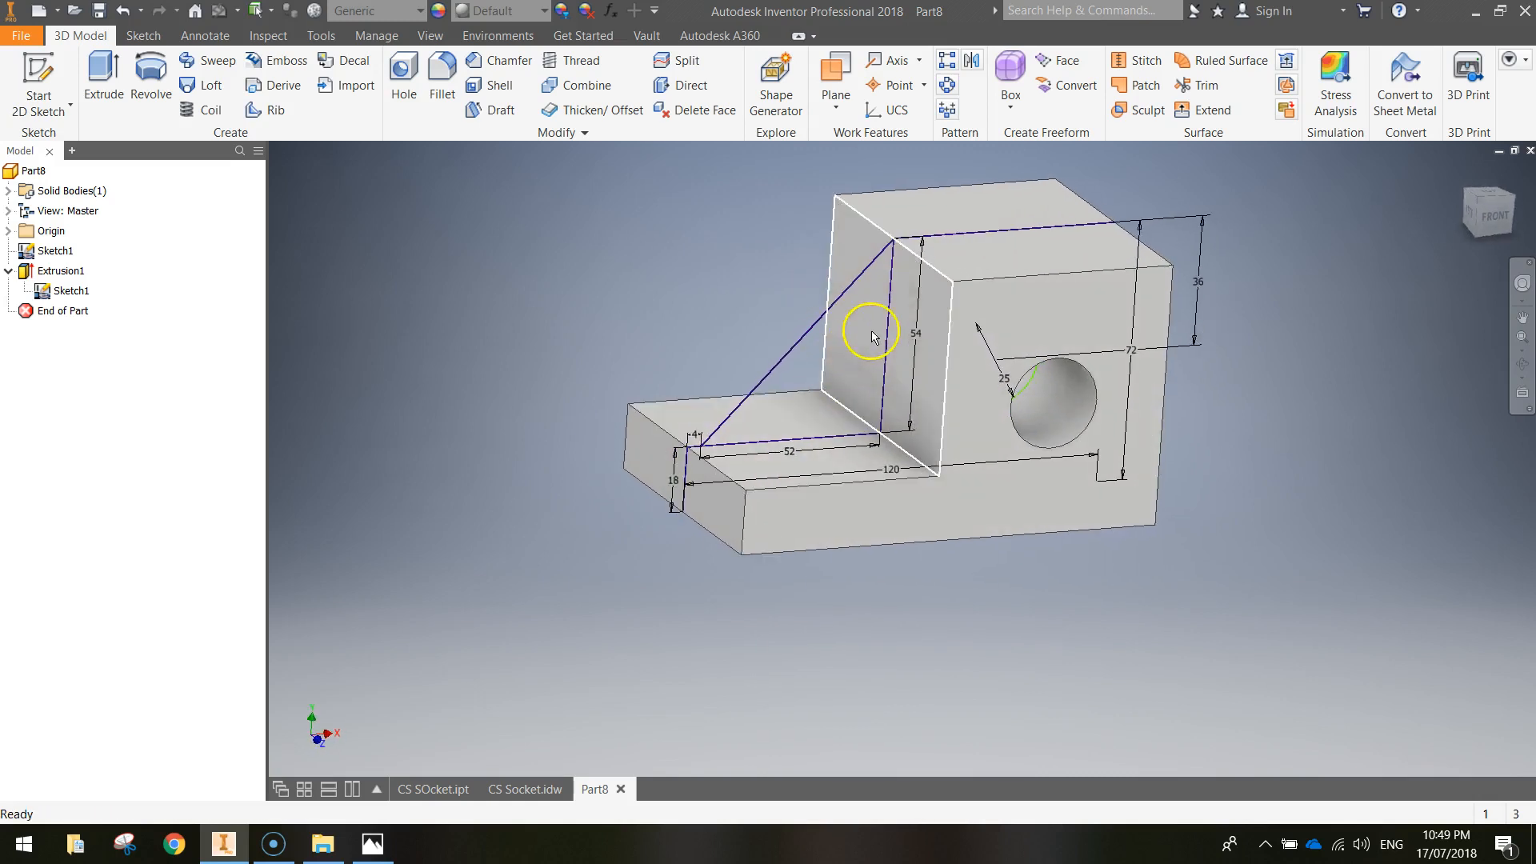
{"action": "left_click", "coordinate": [104, 78]}
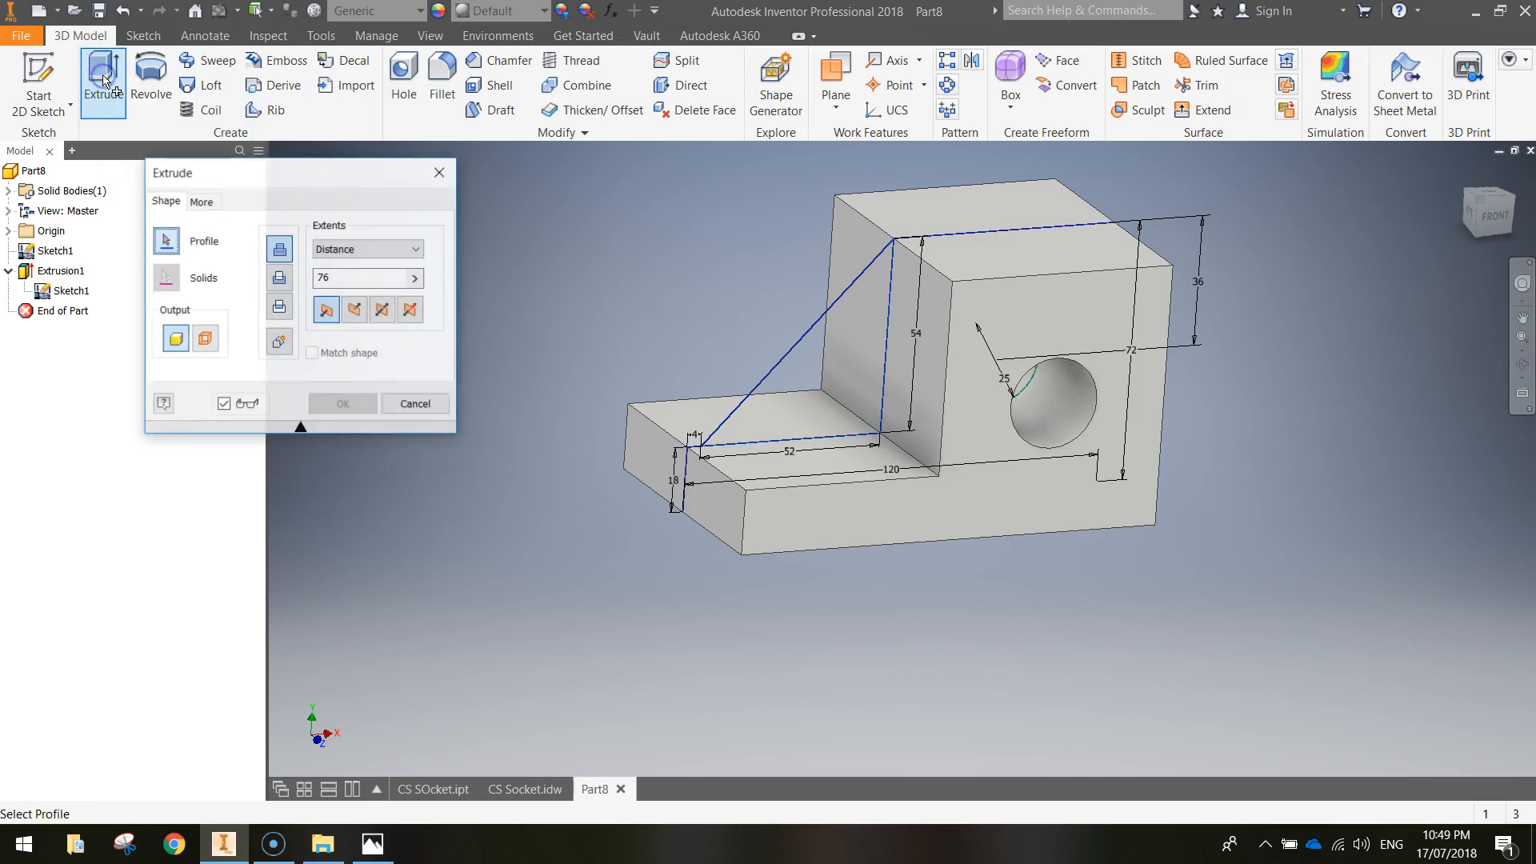
{"action": "left_click", "coordinate": [797, 360]}
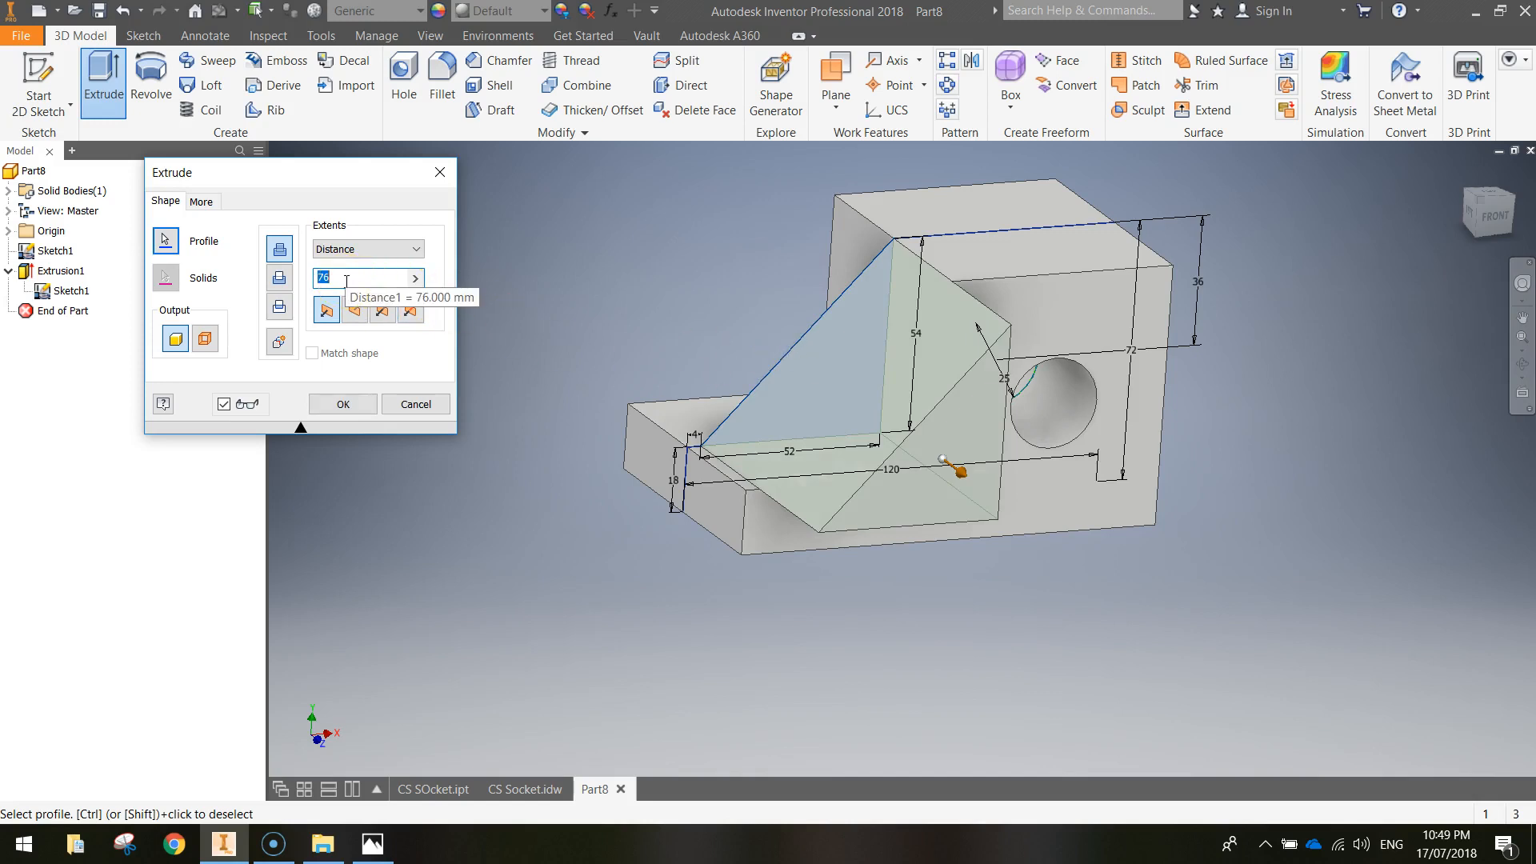
{"action": "left_click", "coordinate": [385, 312]}
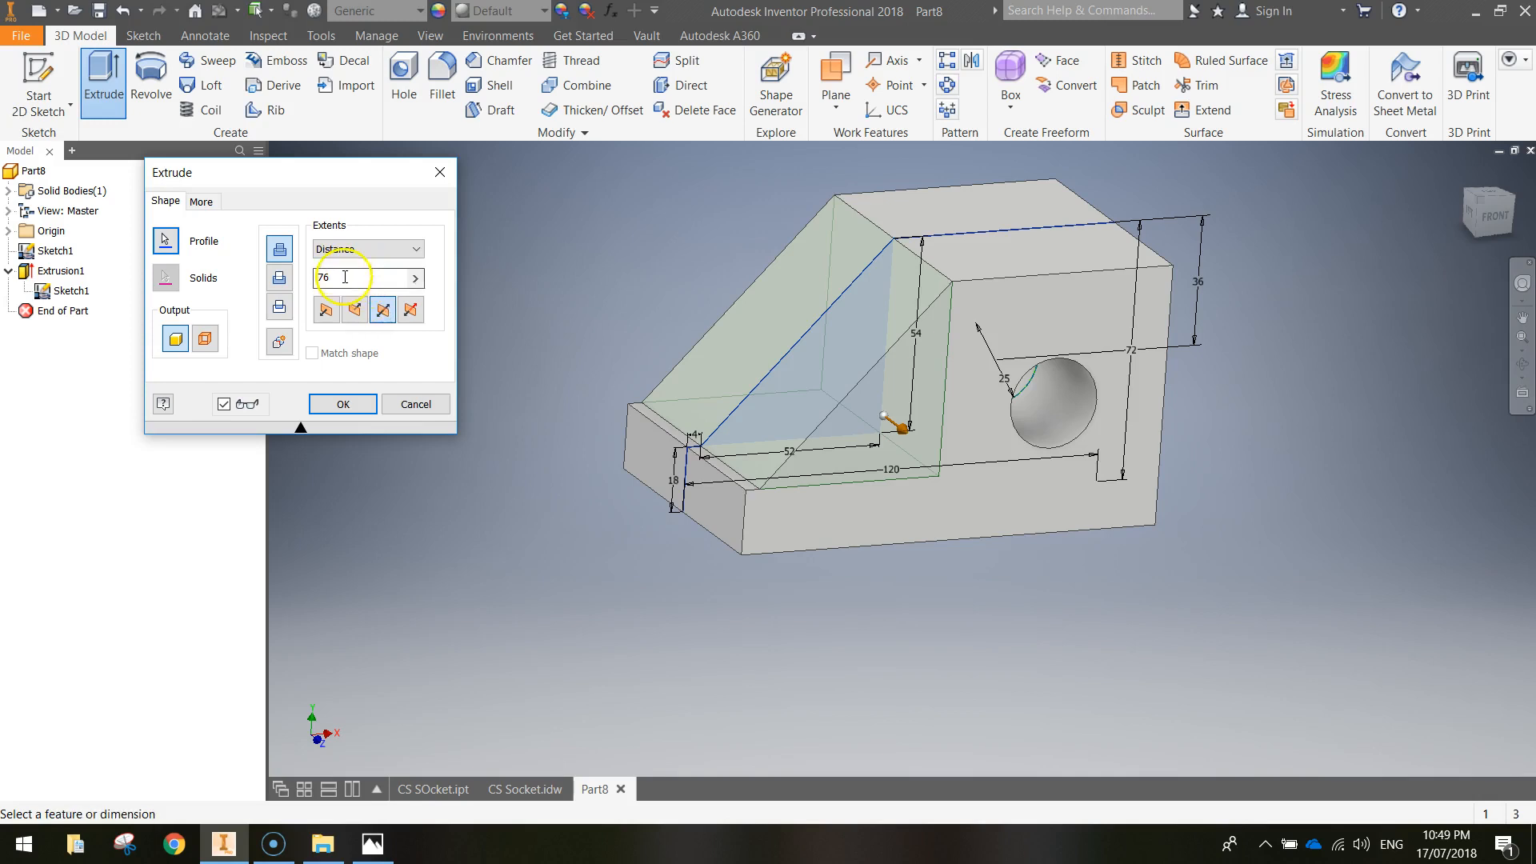
{"action": "middle_click_drag", "start_coordinate": [813, 480], "coordinate": [917, 491], "text": "shift"}
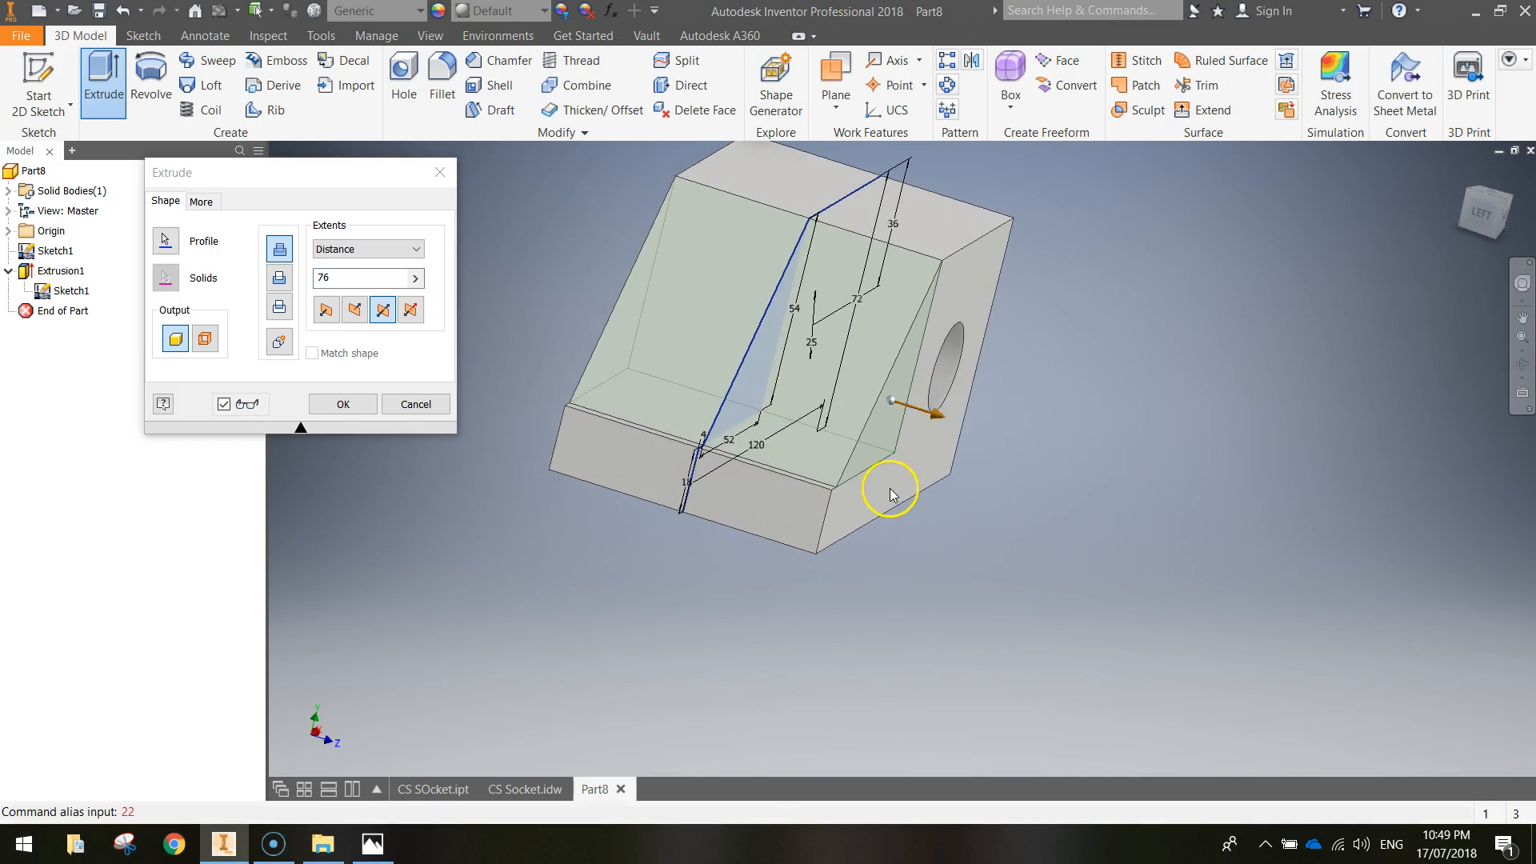
{"action": "left_click", "coordinate": [282, 276]}
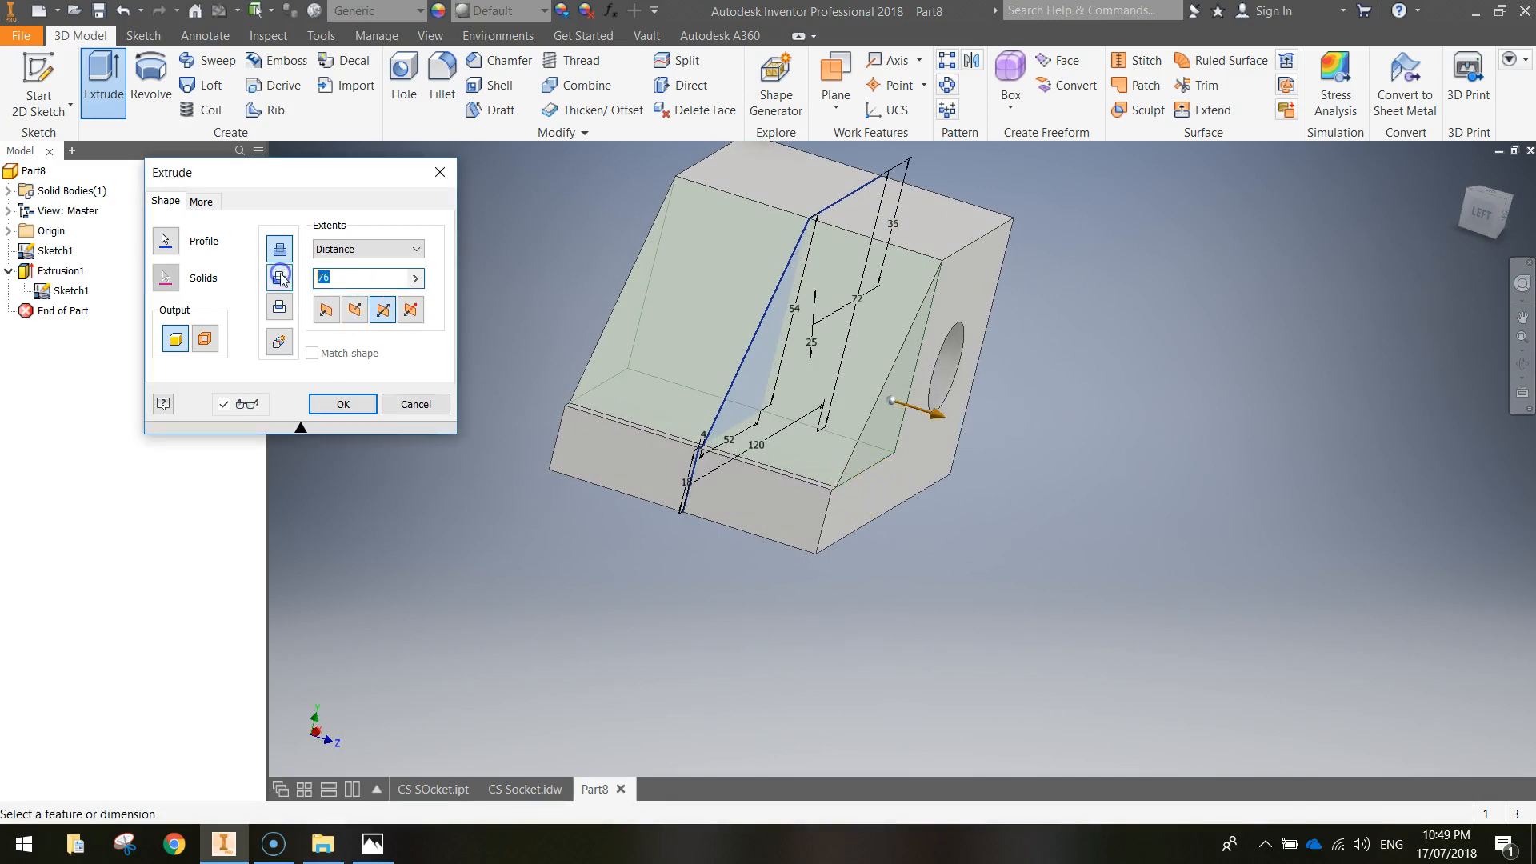
{"action": "left_click", "coordinate": [281, 276]}
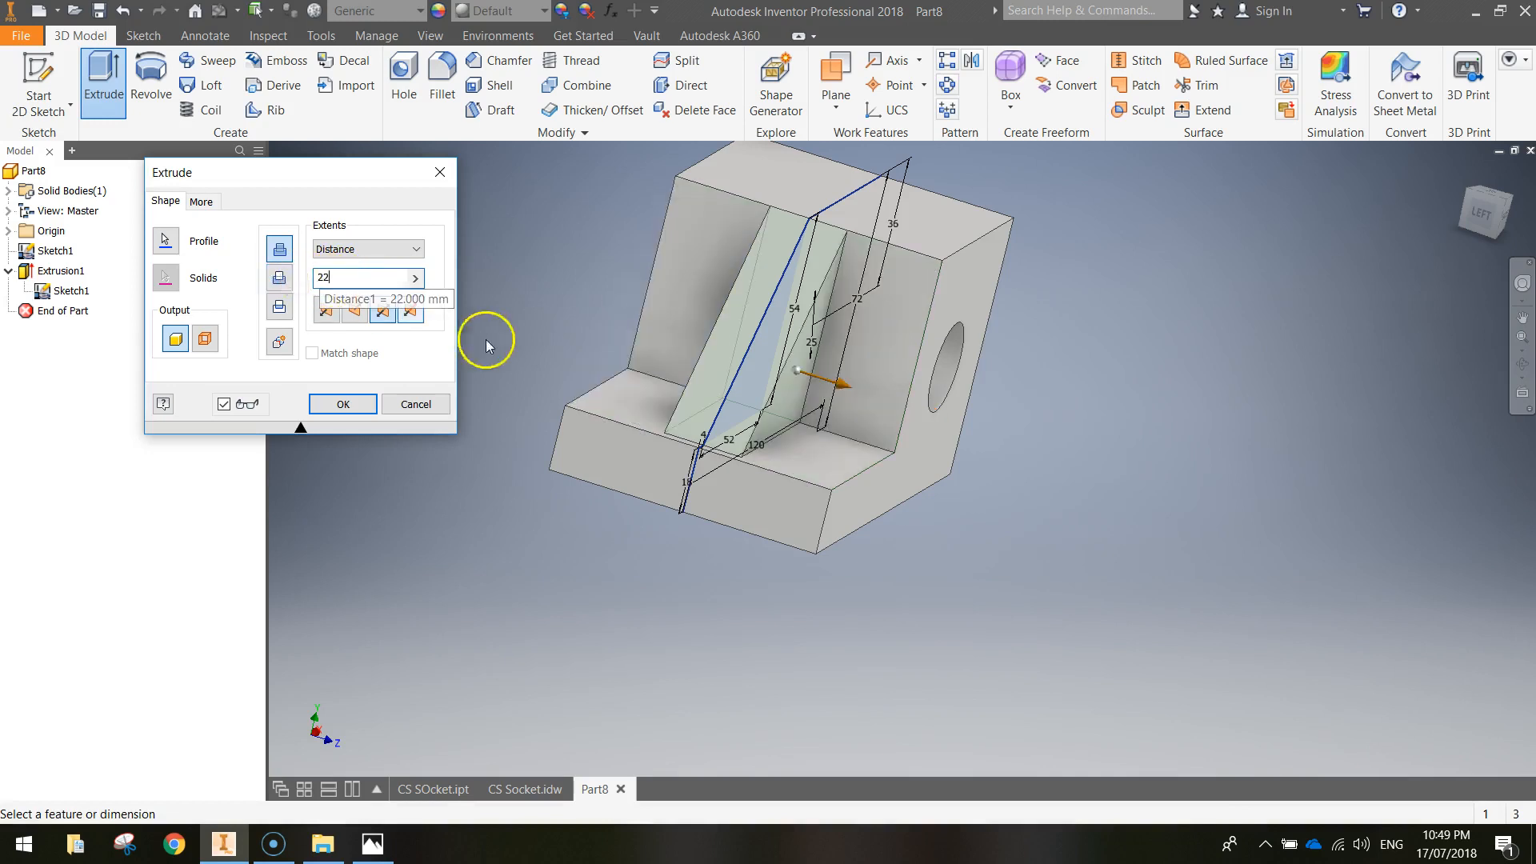
{"action": "middle_click_drag", "start_coordinate": [773, 454], "coordinate": [747, 448], "text": "shift"}
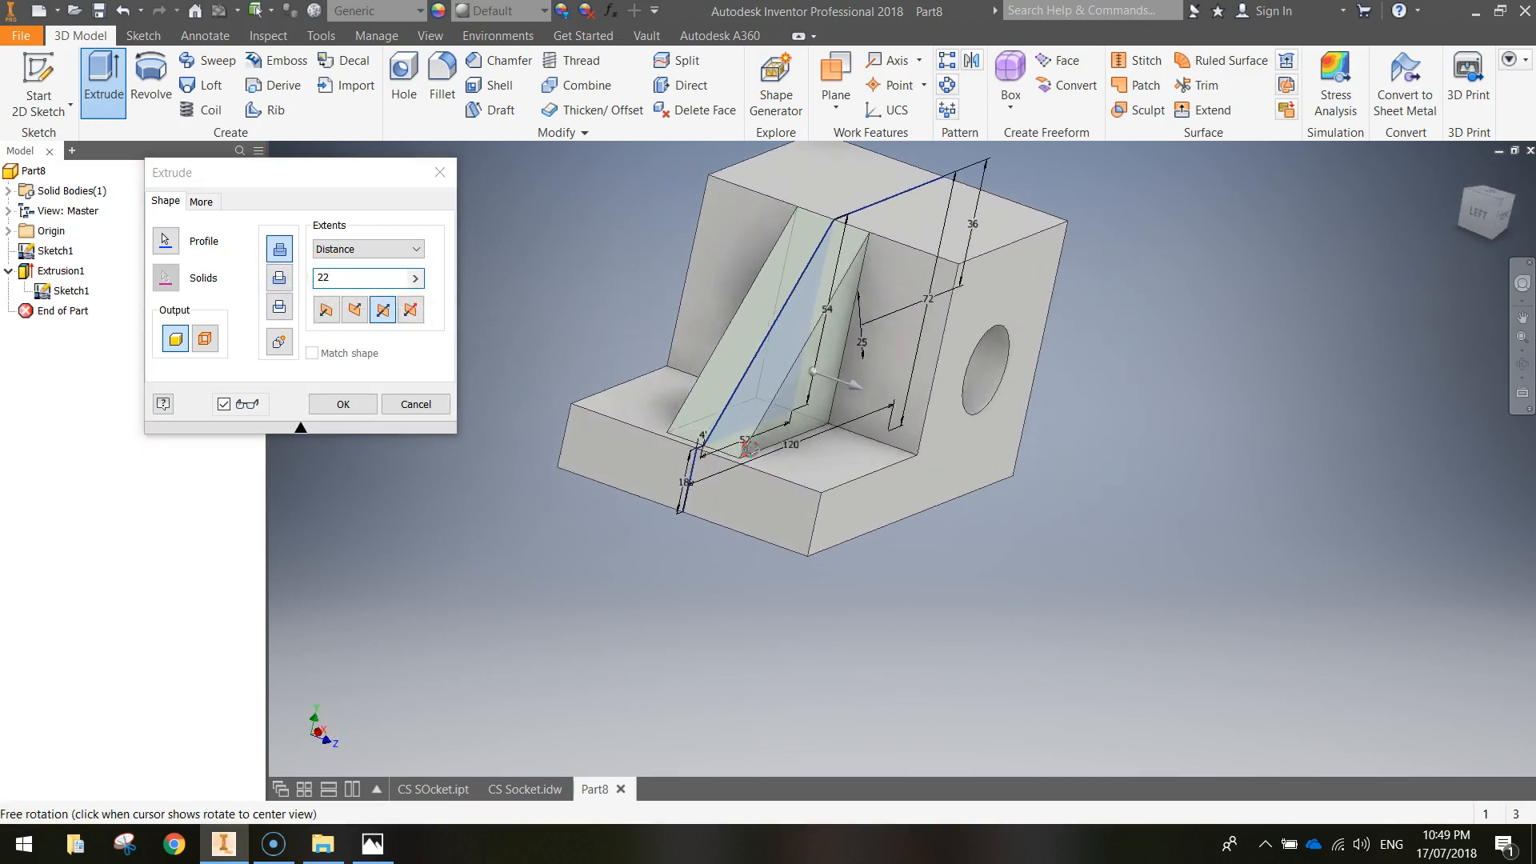
{"action": "left_click", "coordinate": [351, 405]}
- Hide the shared profile sketch so that only the solid body is displayed
{"action": "middle_click_drag", "start_coordinate": [792, 539], "coordinate": [666, 544], "text": "shift"}
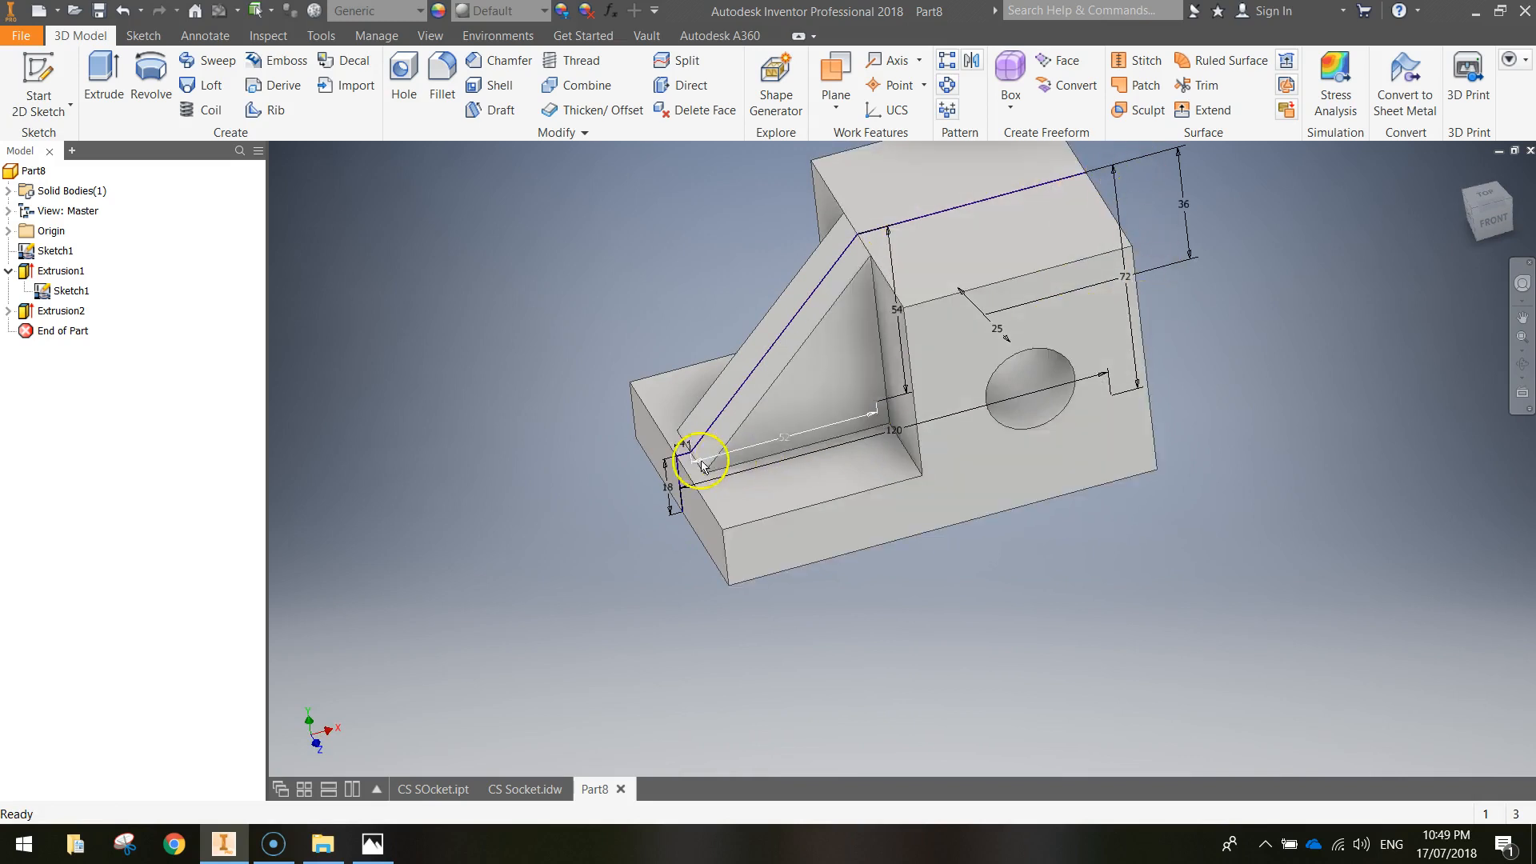
{"action": "left_click", "coordinate": [70, 292]}
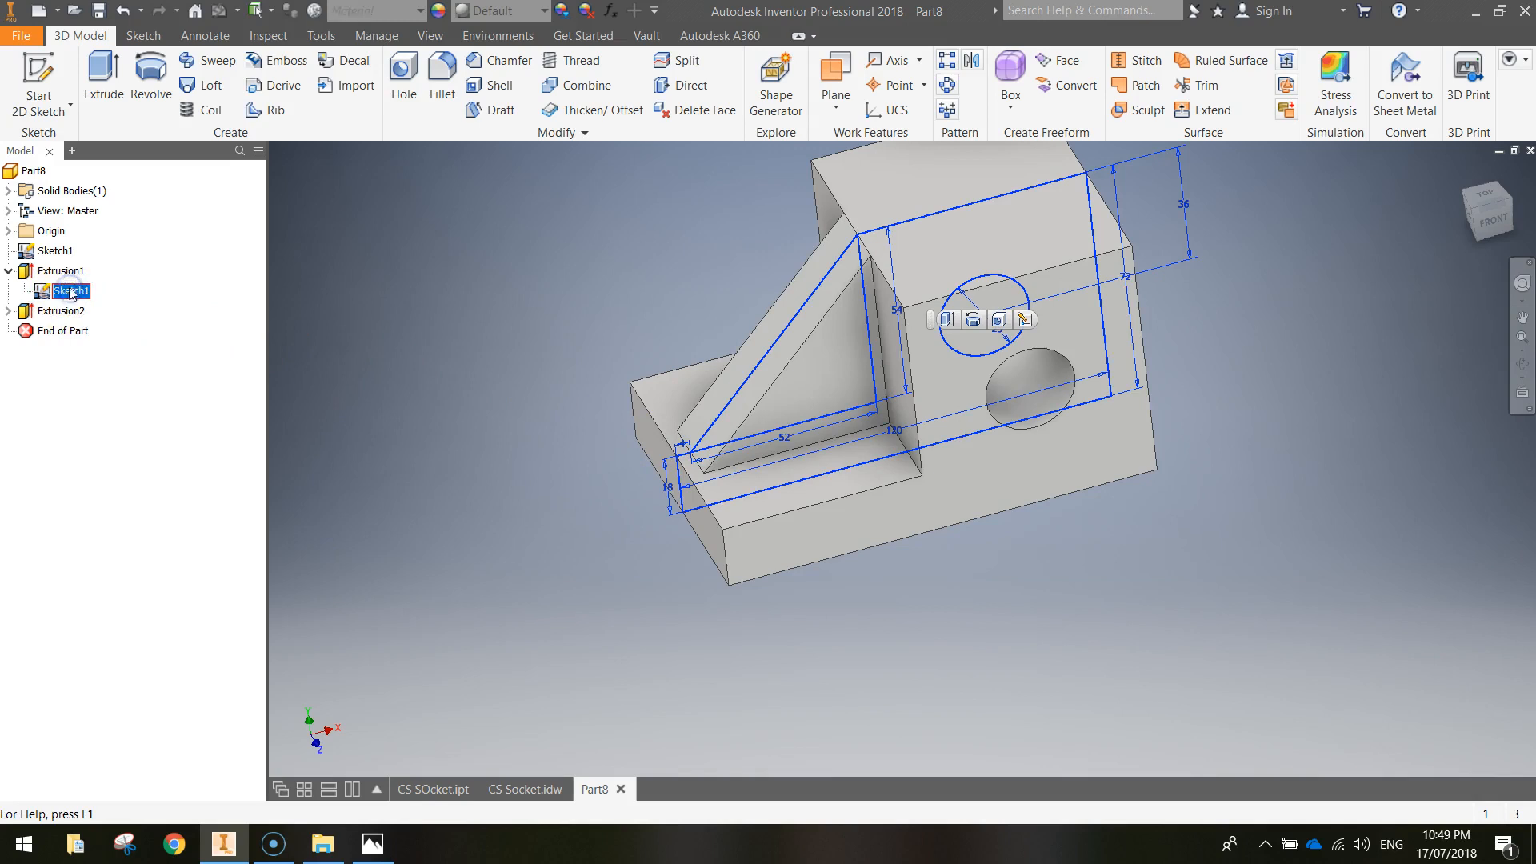
{"action": "right_click", "coordinate": [76, 294]}
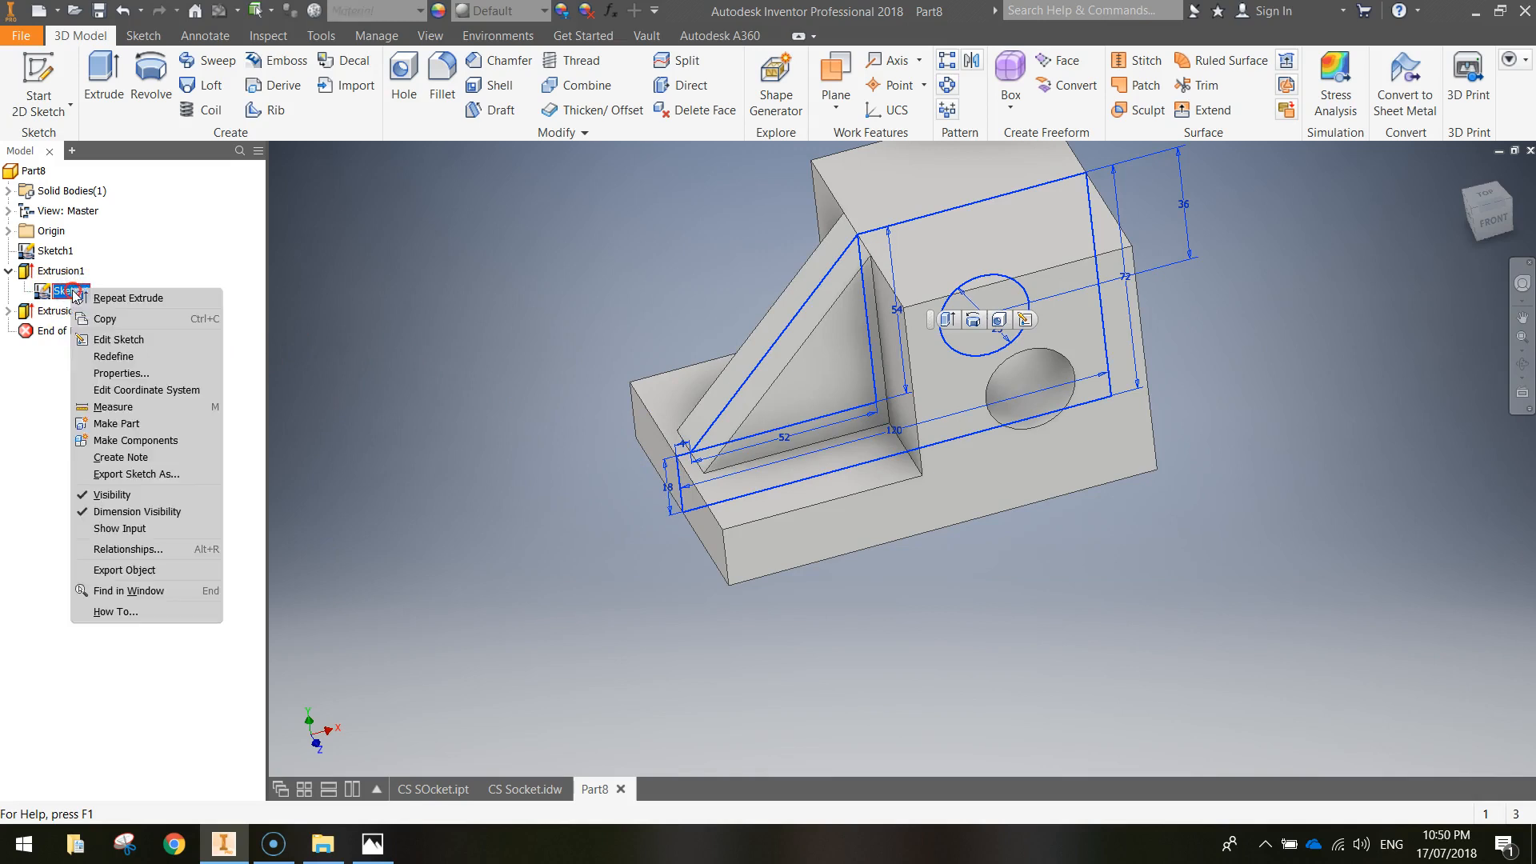
{"action": "left_click", "coordinate": [110, 496]}
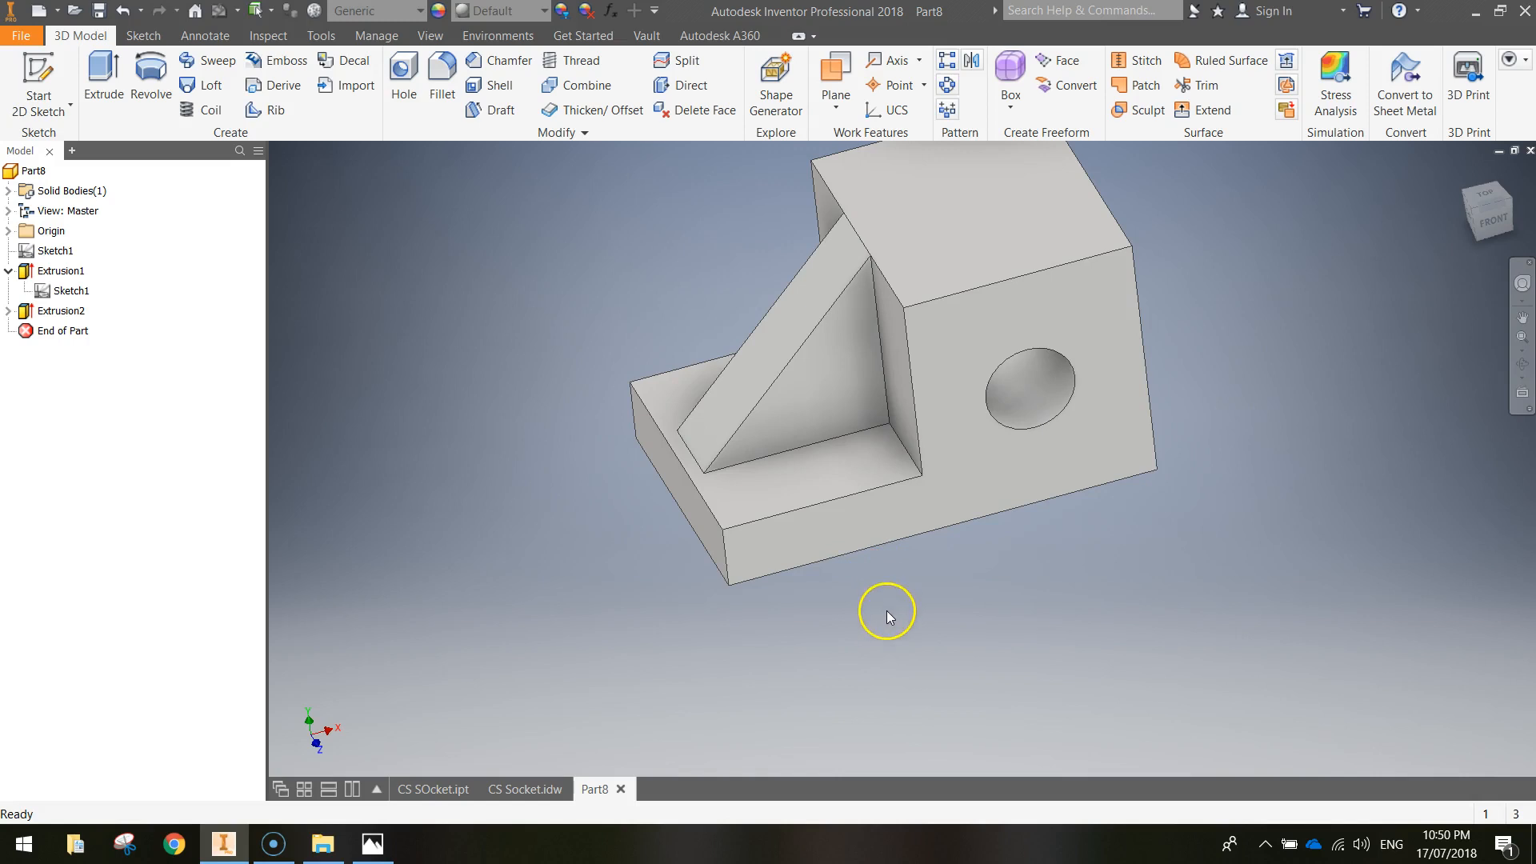
{"action": "middle_click_drag", "start_coordinate": [1001, 497], "coordinate": [744, 619]}
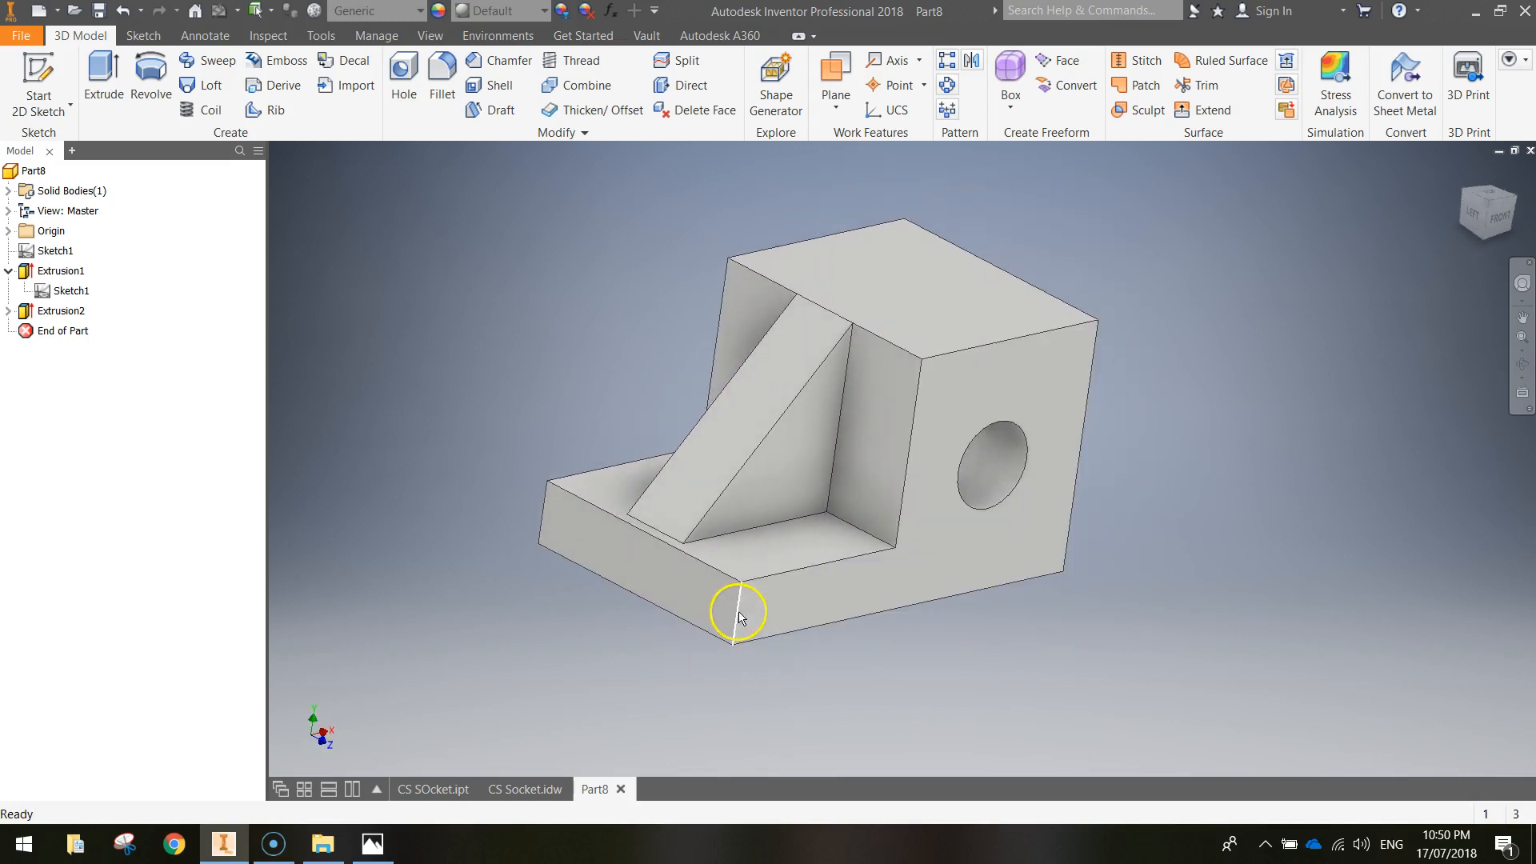
- Fillet the two vertical corner edges at the free end of the base with a 38 mm radius
{"action": "middle_click_drag", "start_coordinate": [603, 569], "coordinate": [699, 588], "text": "shift"}
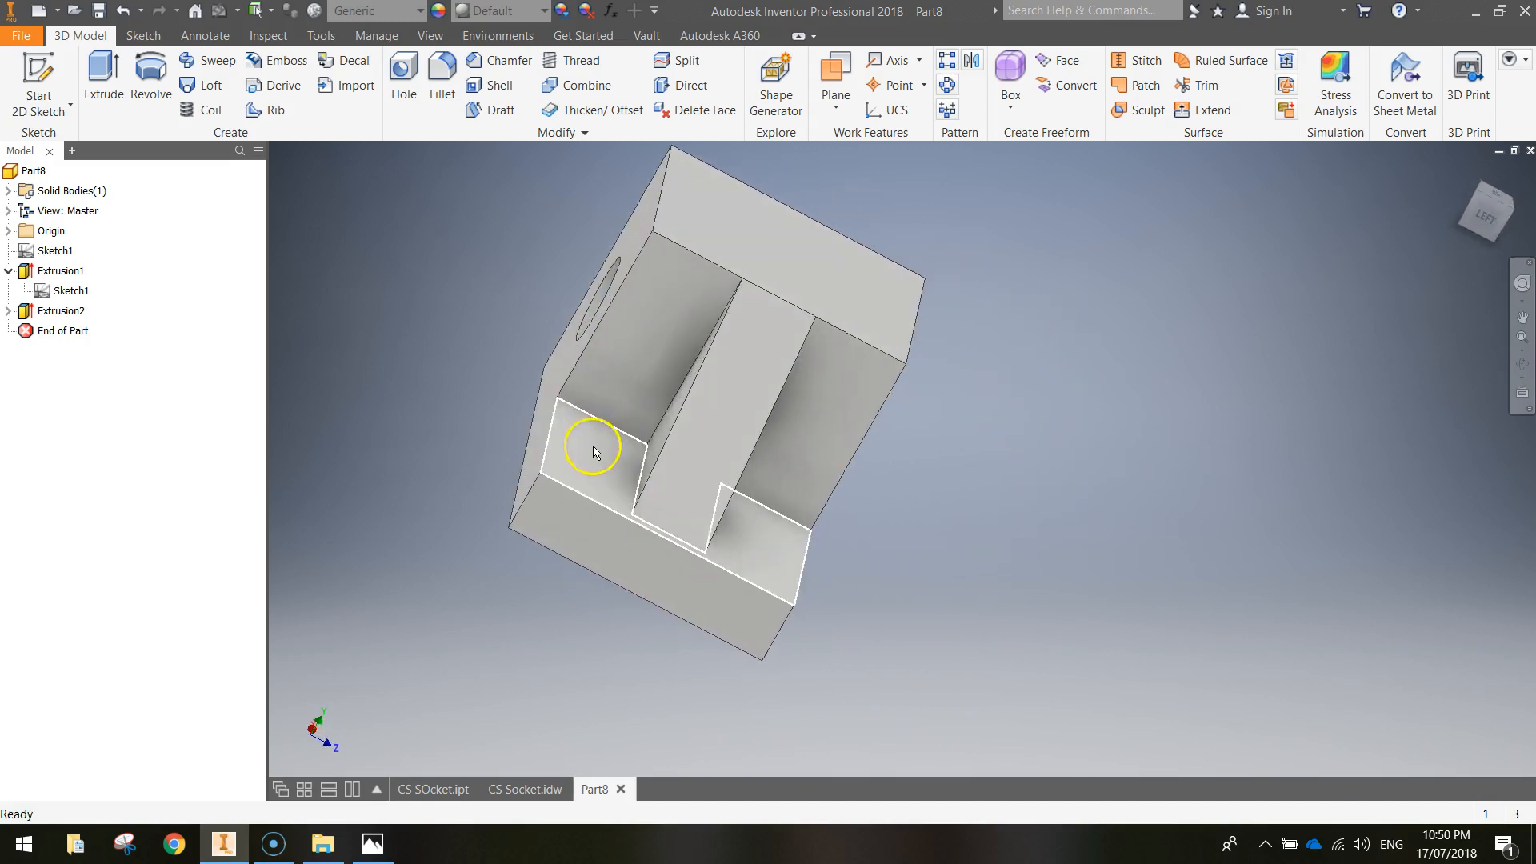
{"action": "left_click", "coordinate": [443, 93]}
{"action": "left_click", "coordinate": [290, 212]}
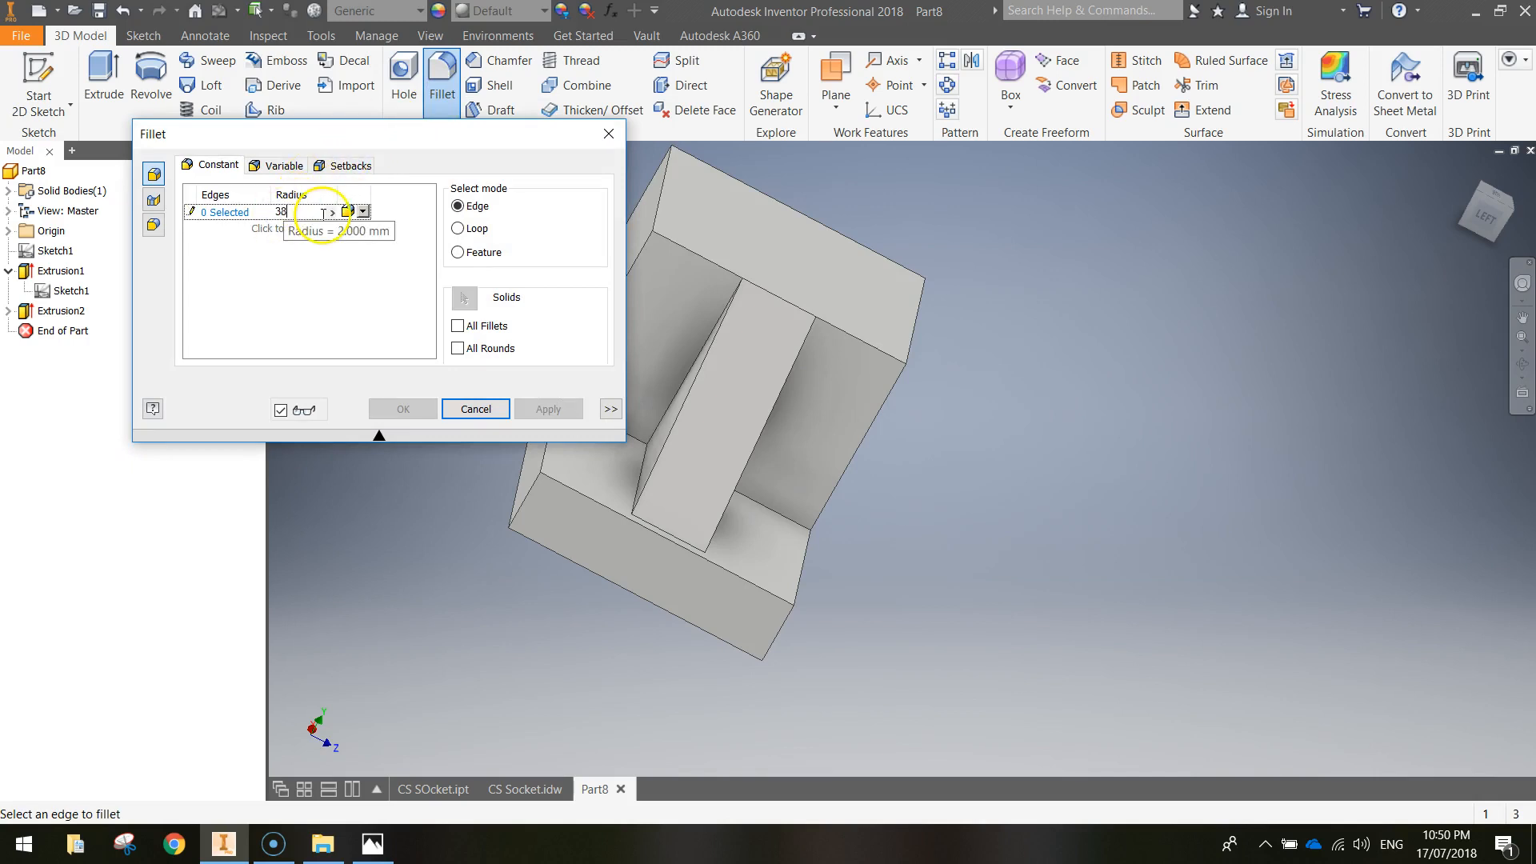
{"action": "left_click", "coordinate": [257, 253]}
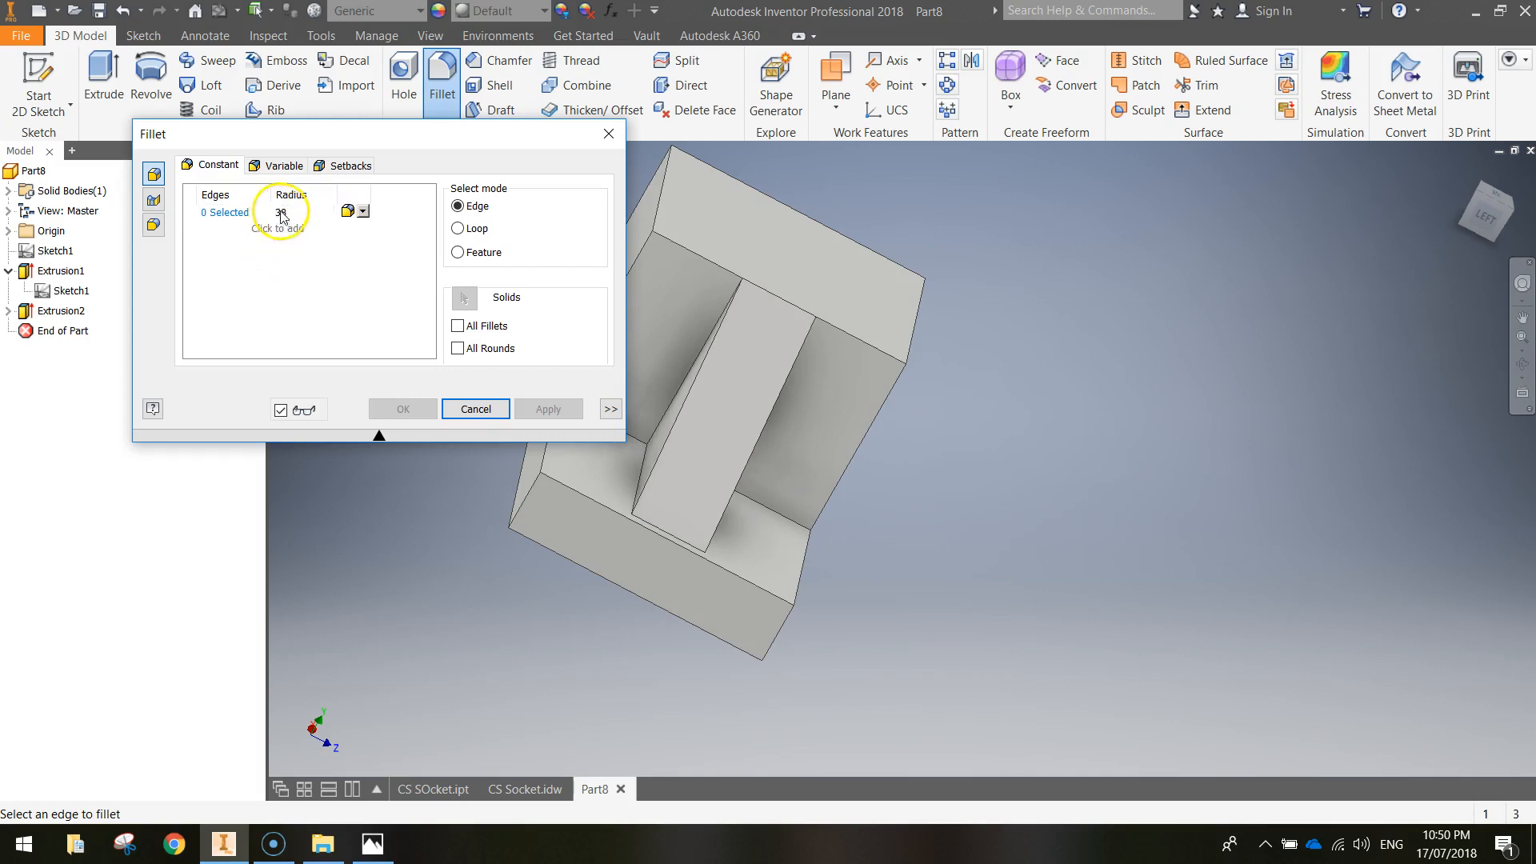
{"action": "left_click", "coordinate": [228, 214]}
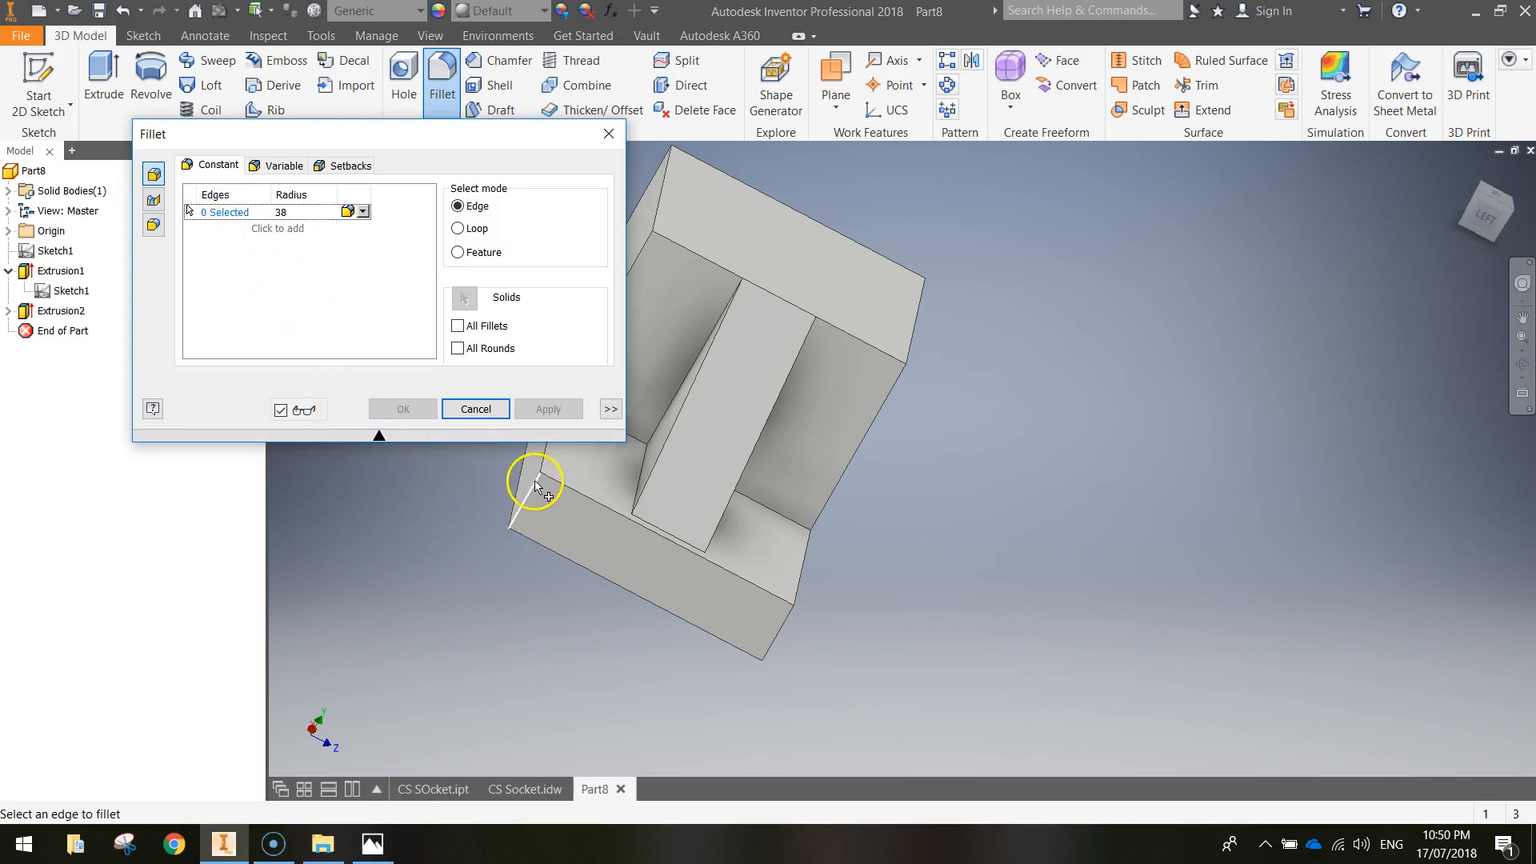
{"action": "left_click", "coordinate": [521, 512]}
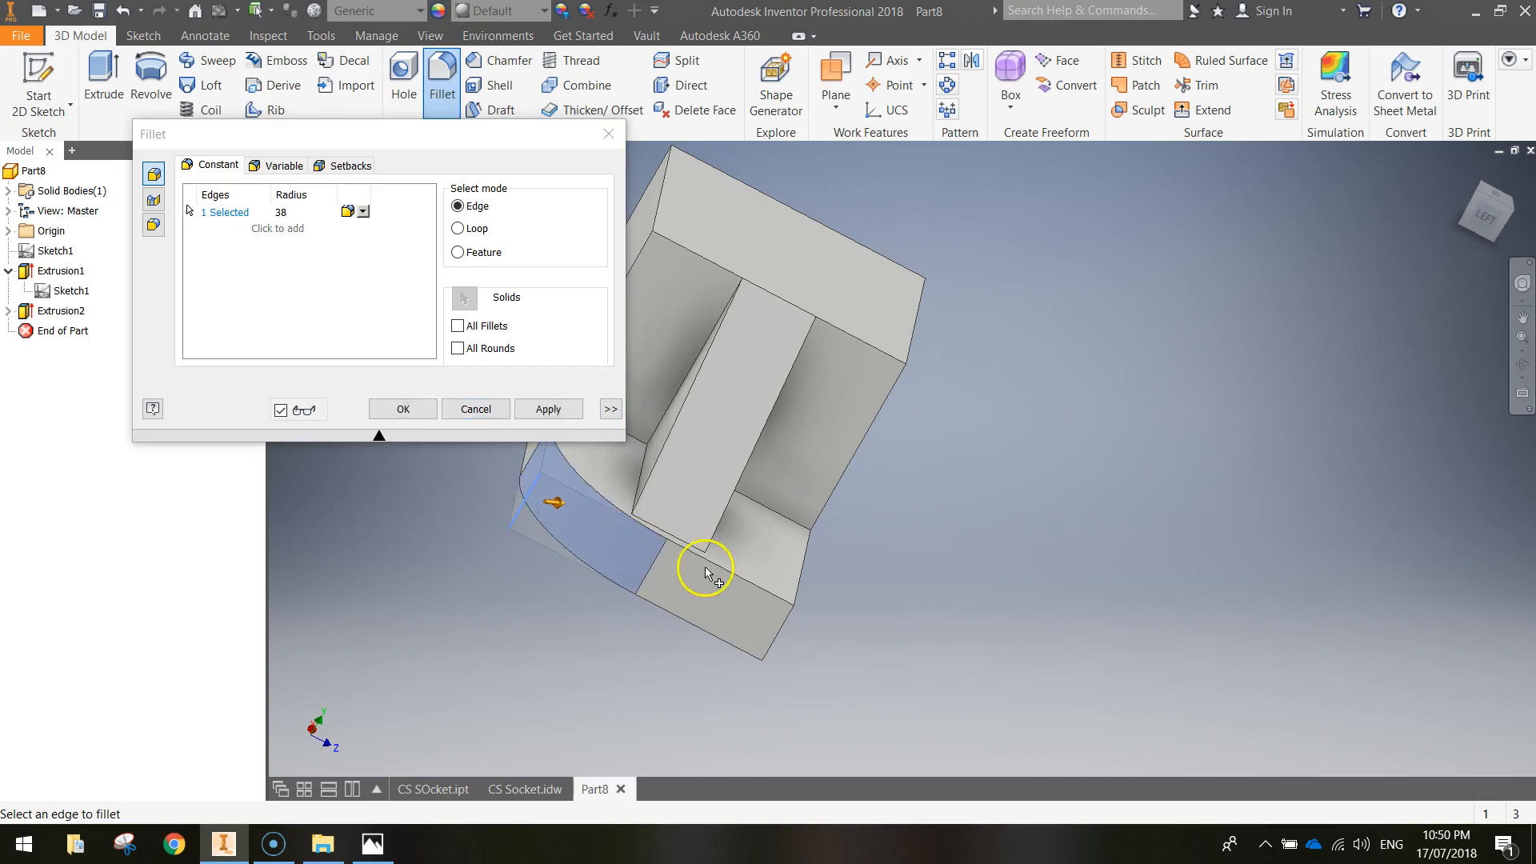
{"action": "middle_click_drag", "start_coordinate": [764, 612], "coordinate": [690, 596], "text": "shift"}
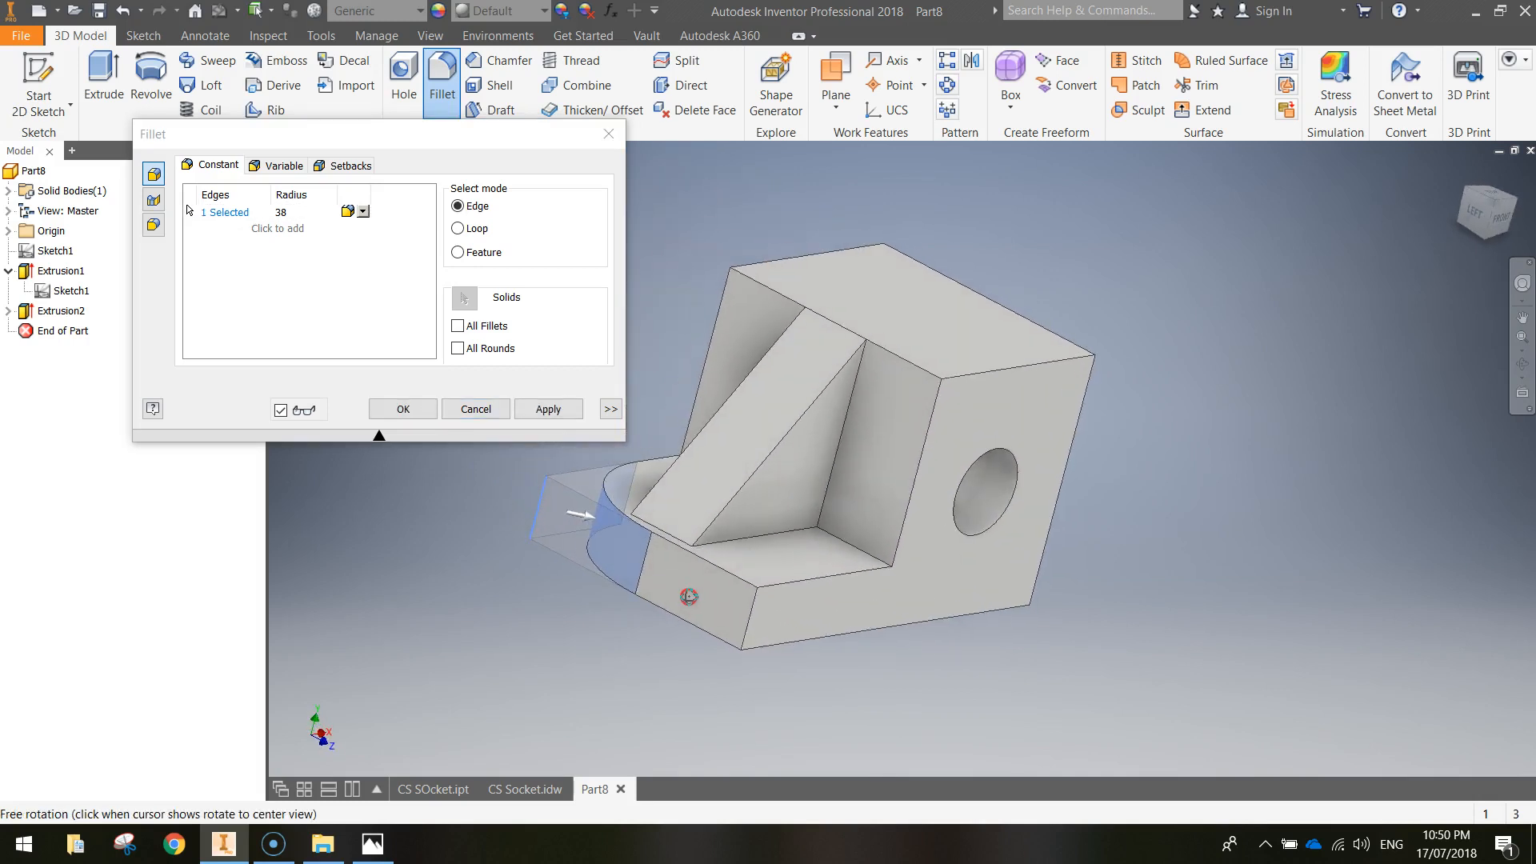
{"action": "left_click", "coordinate": [753, 613]}
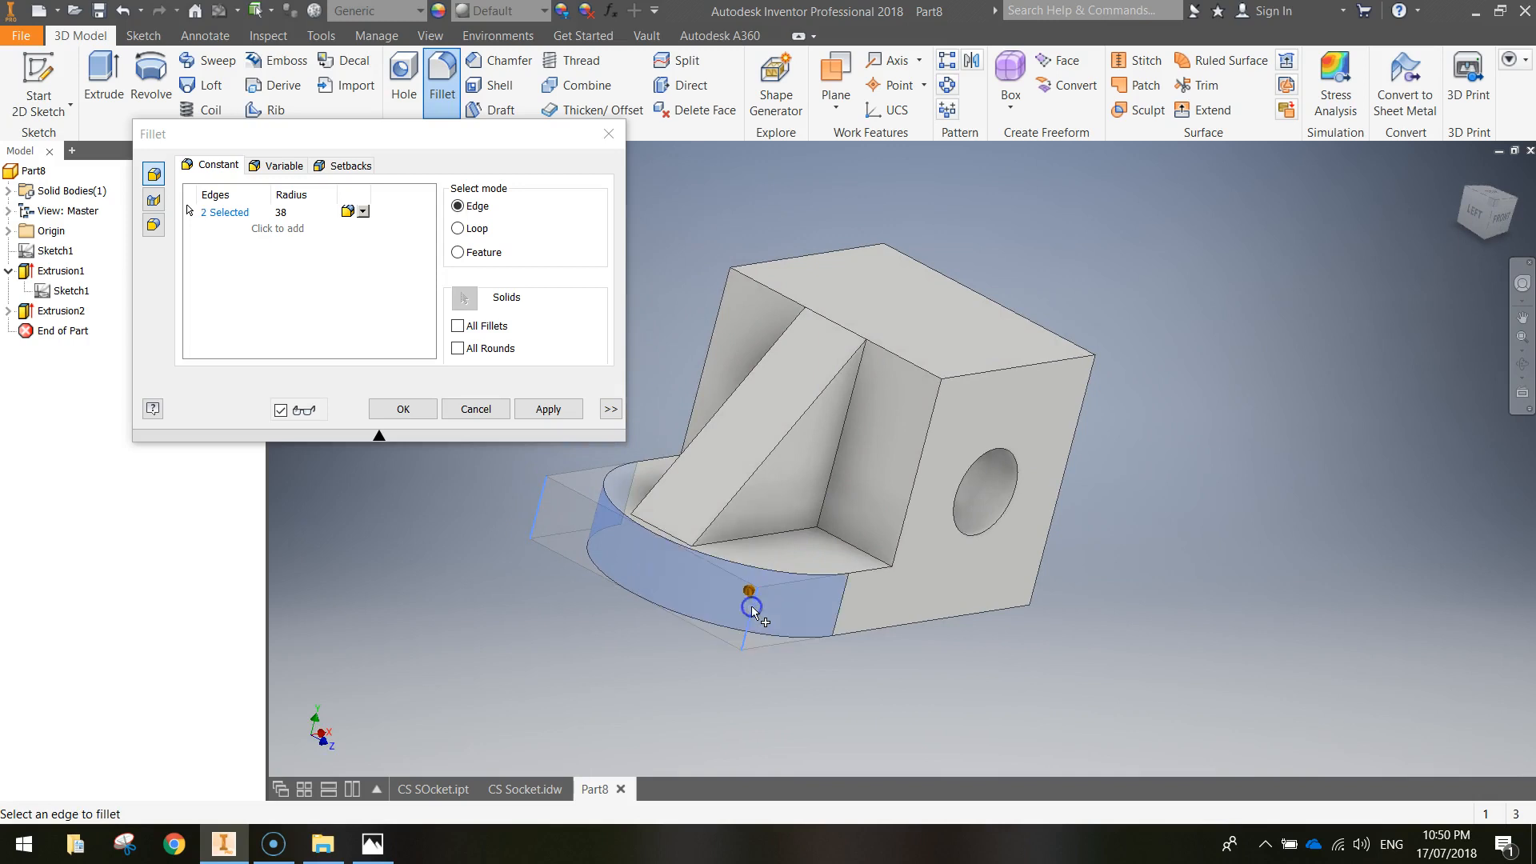
{"action": "left_click", "coordinate": [403, 409]}
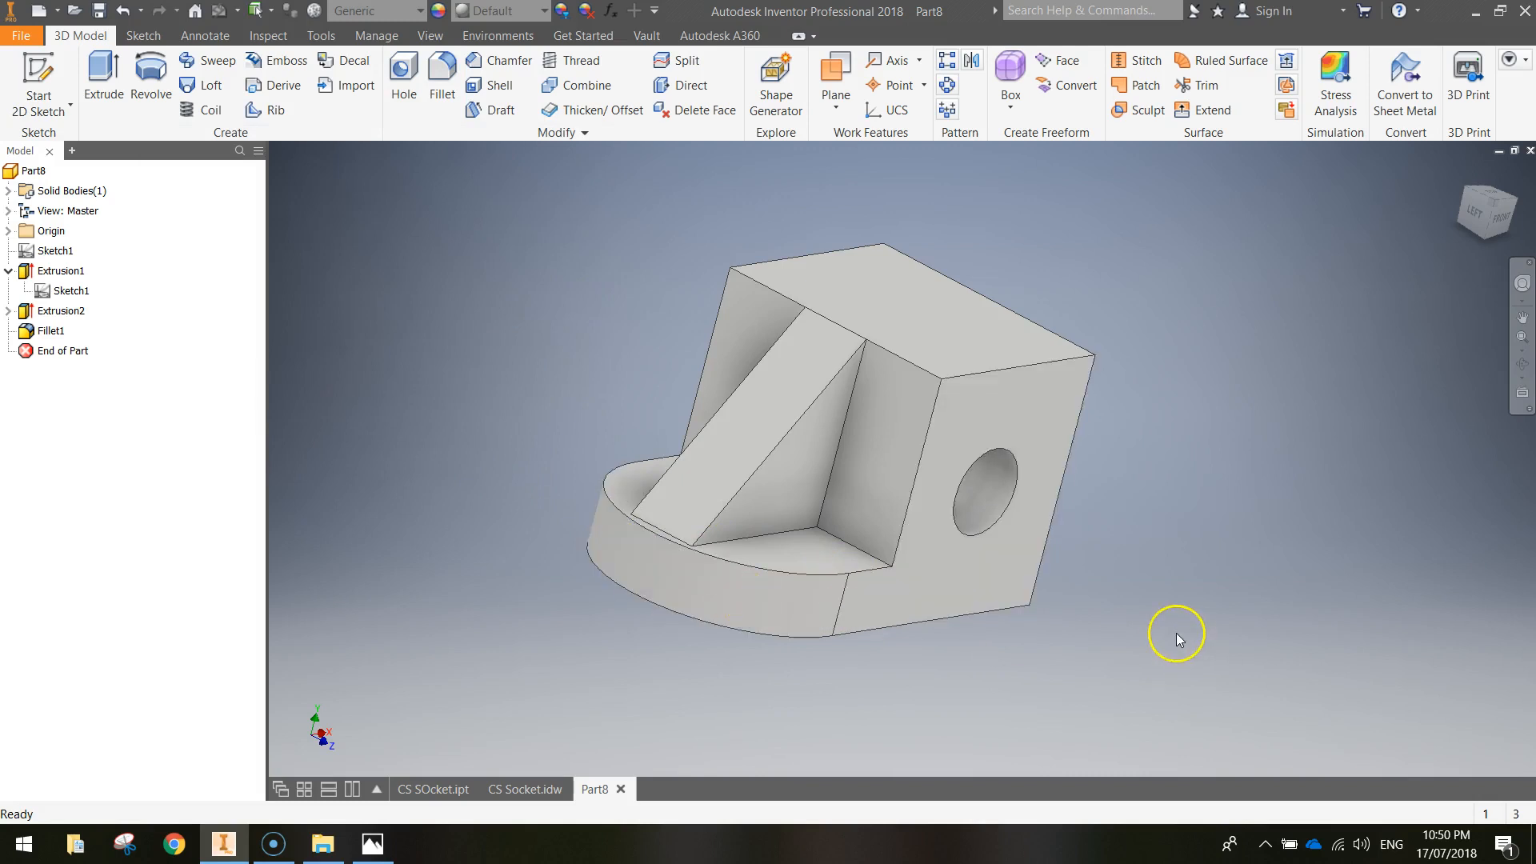
- Start a 2D sketch on the top face of the upright block, viewed with the rounded base end pointing down
{"action": "middle_click_drag", "start_coordinate": [1135, 470], "coordinate": [1061, 528], "text": "shift"}
{"action": "left_click", "coordinate": [892, 328]}
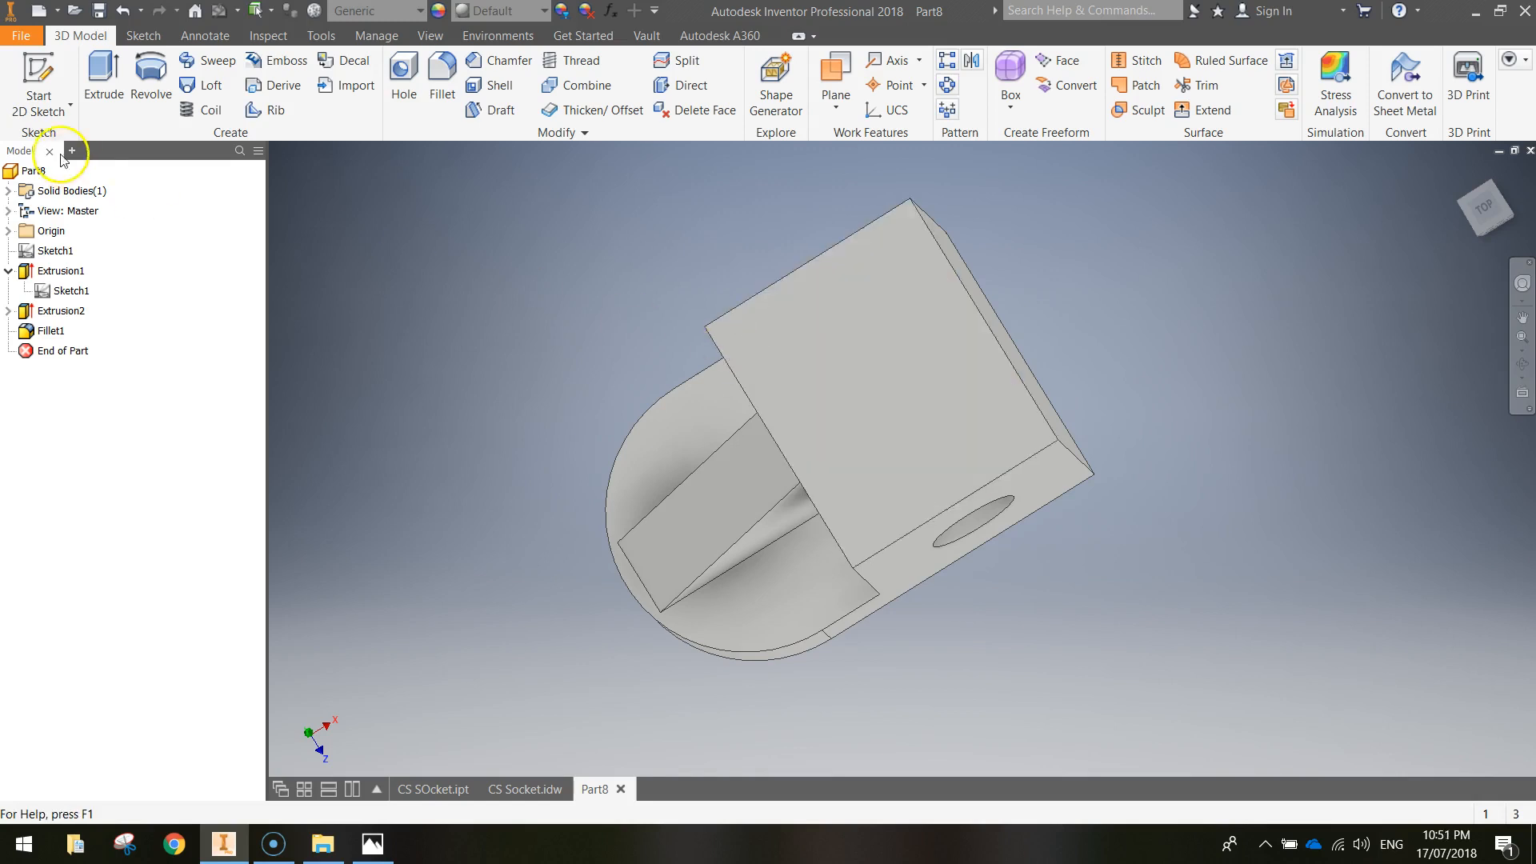
{"action": "left_click", "coordinate": [38, 76]}
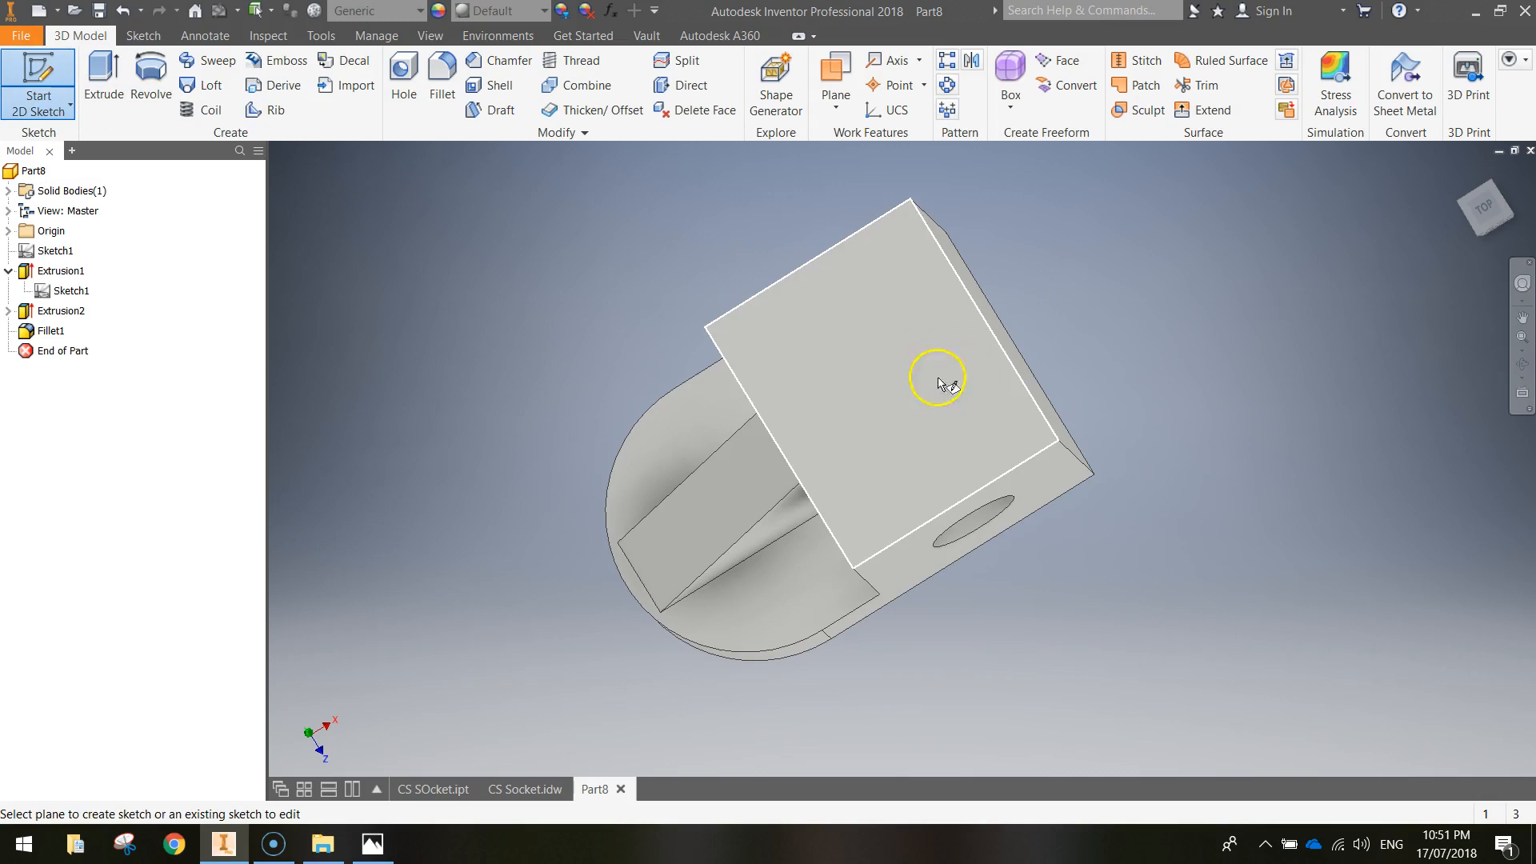
{"action": "left_click", "coordinate": [886, 372]}
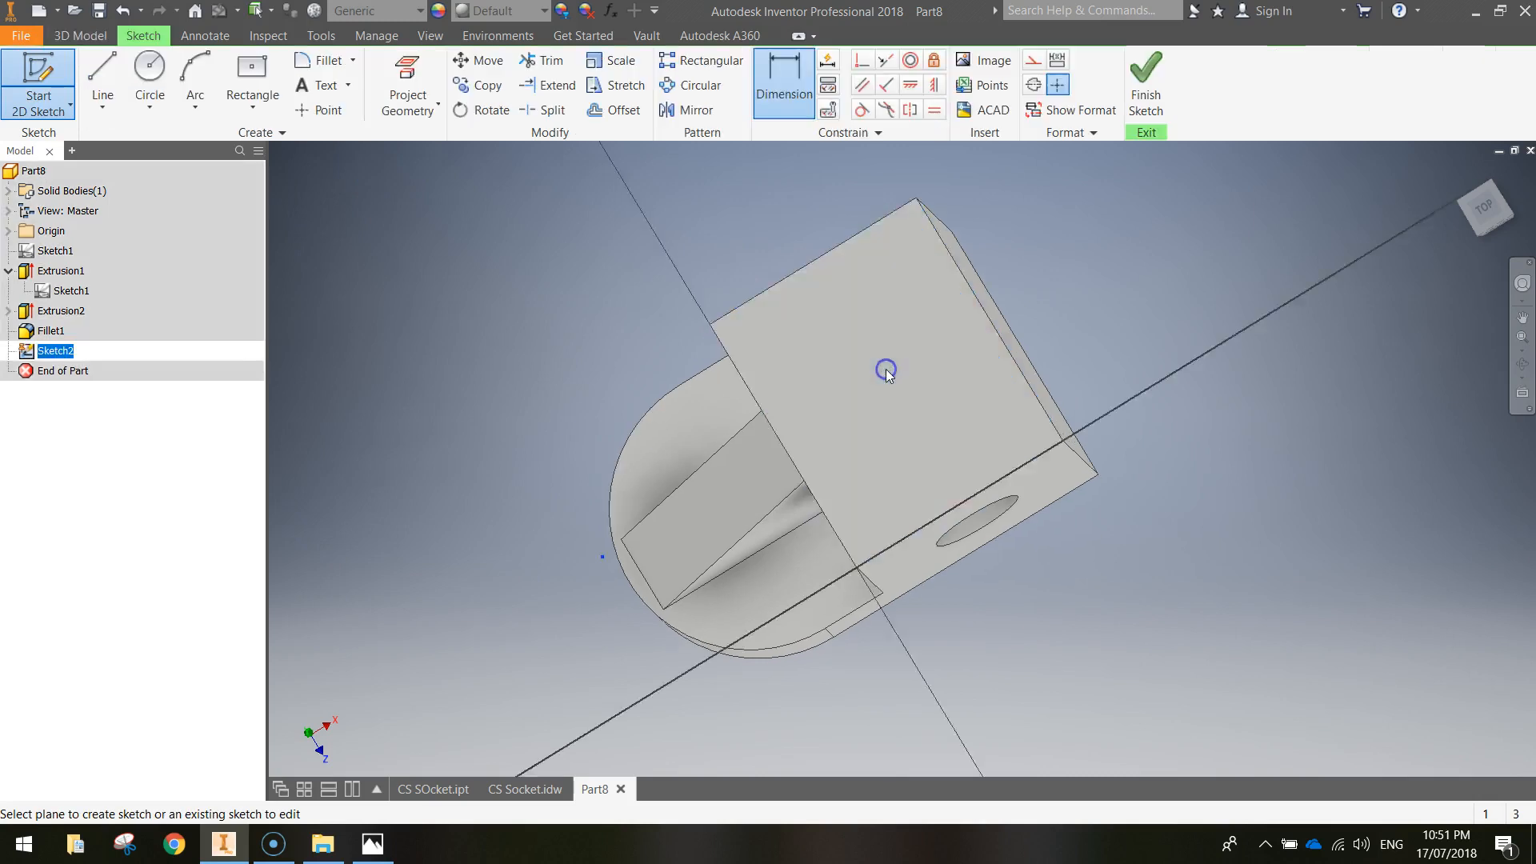
{"action": "middle_click_drag", "start_coordinate": [1169, 422], "coordinate": [1011, 398]}
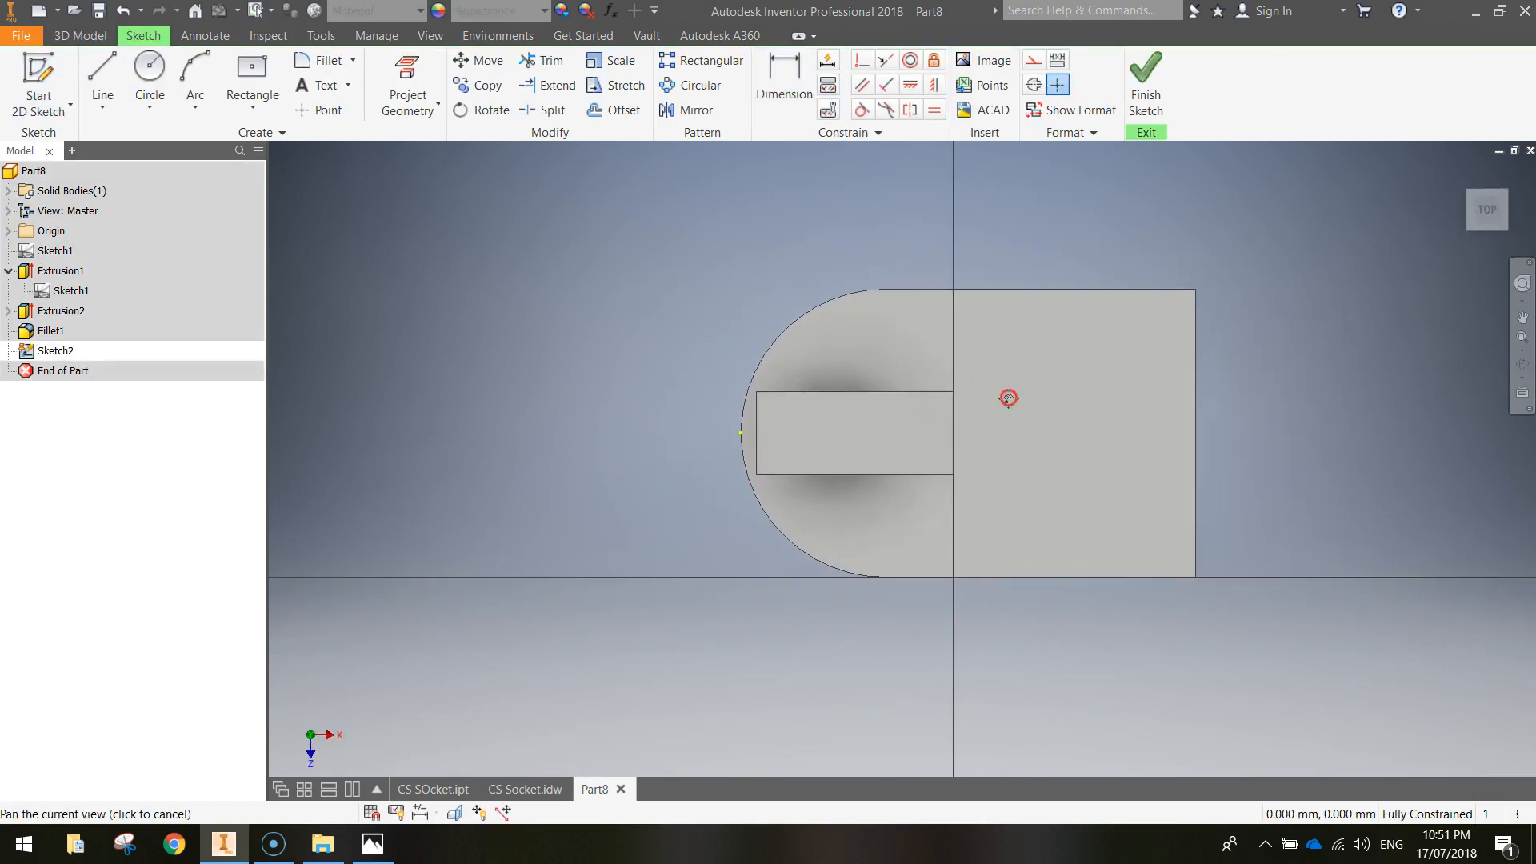
{"action": "left_click", "coordinate": [1509, 173]}
{"action": "left_click", "coordinate": [1245, 330]}
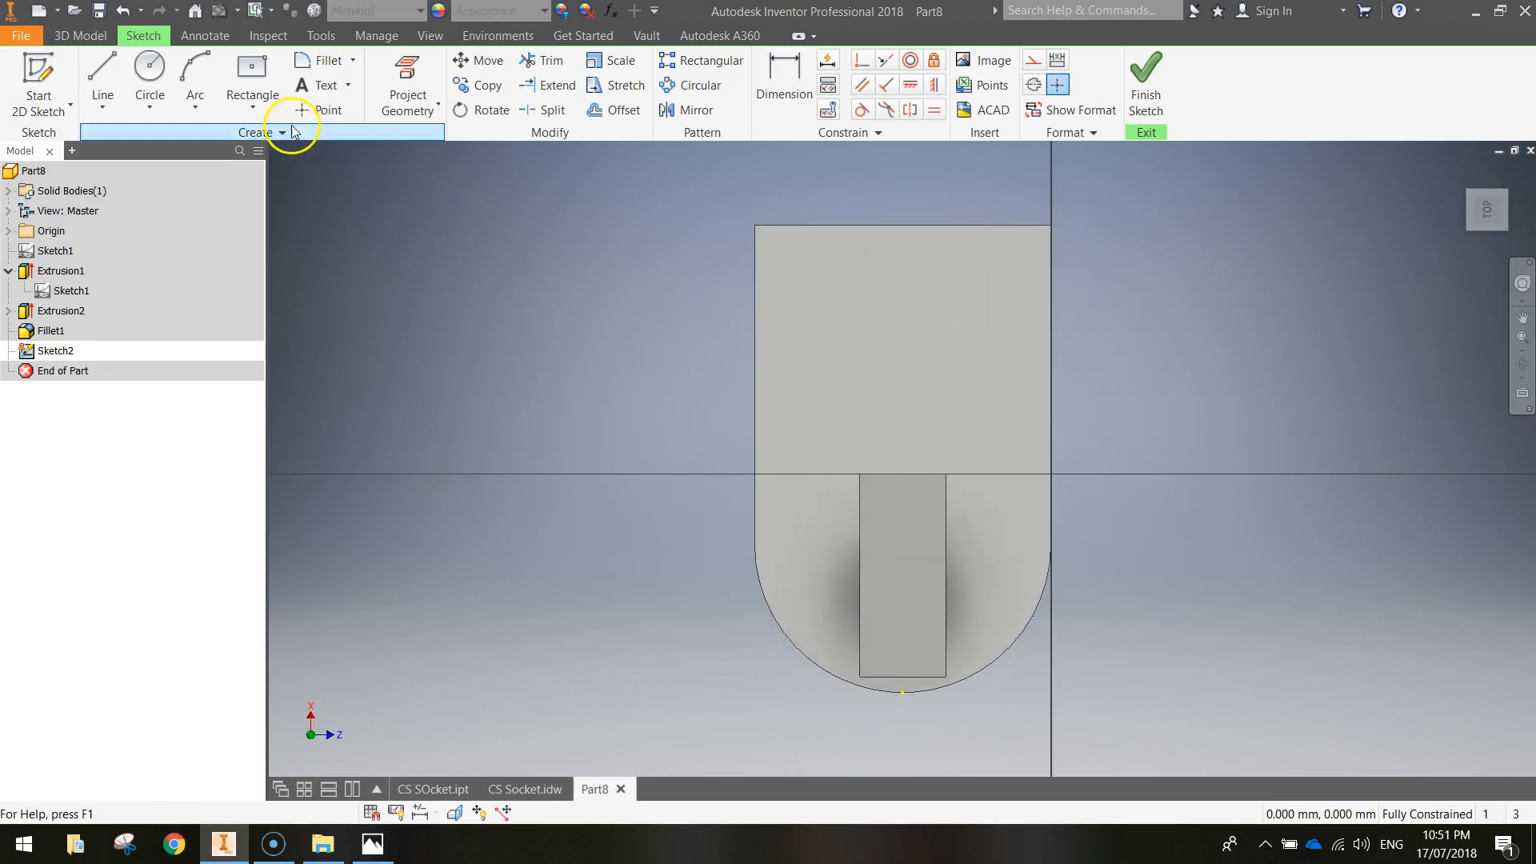
{"action": "left_click", "coordinate": [270, 105]}
{"action": "left_click", "coordinate": [272, 109]}
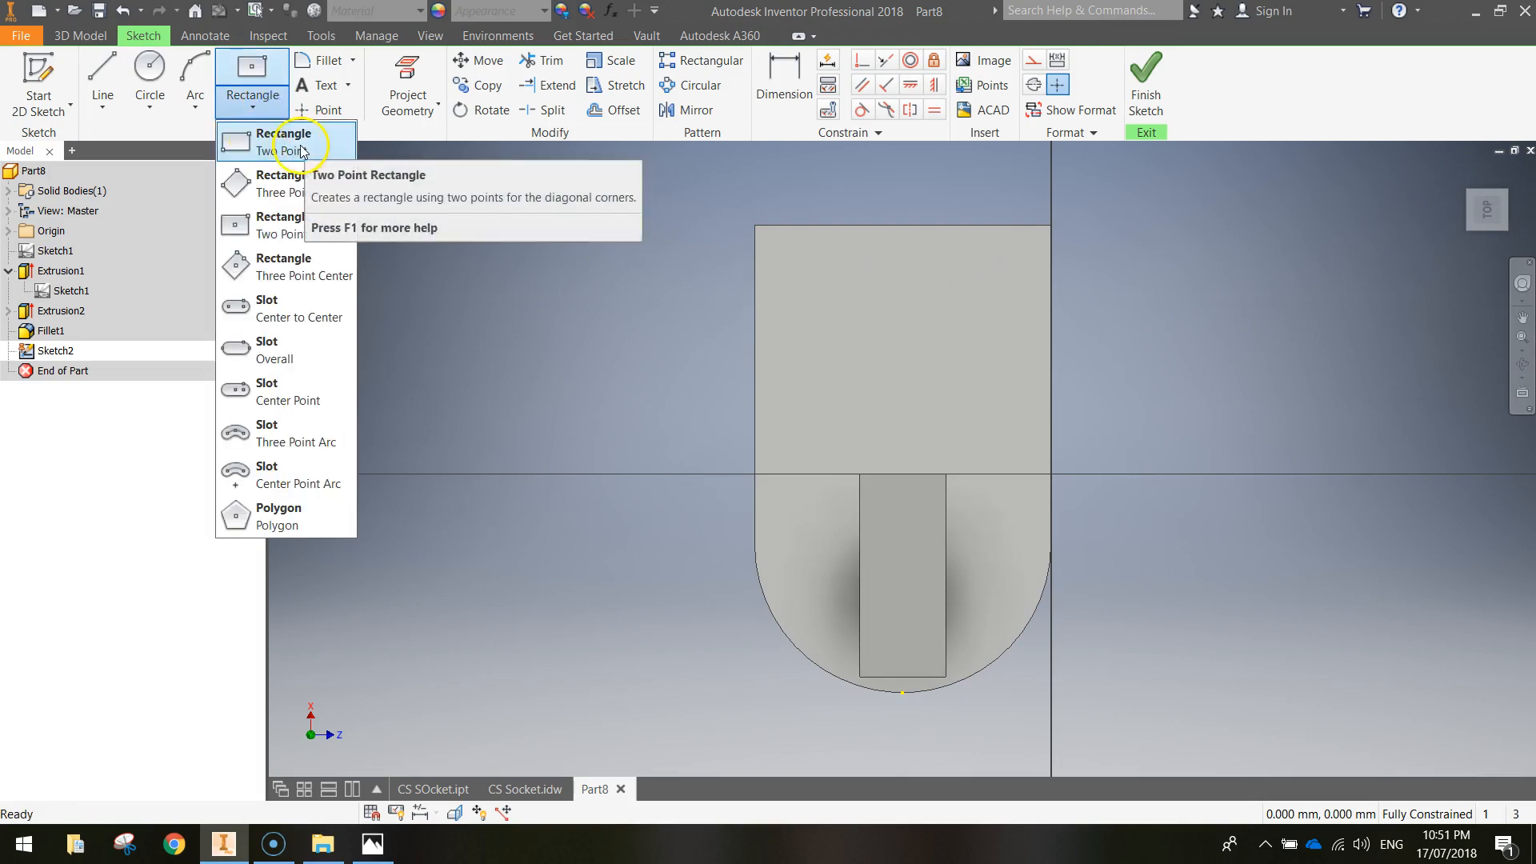
{"action": "left_click", "coordinate": [262, 234]}
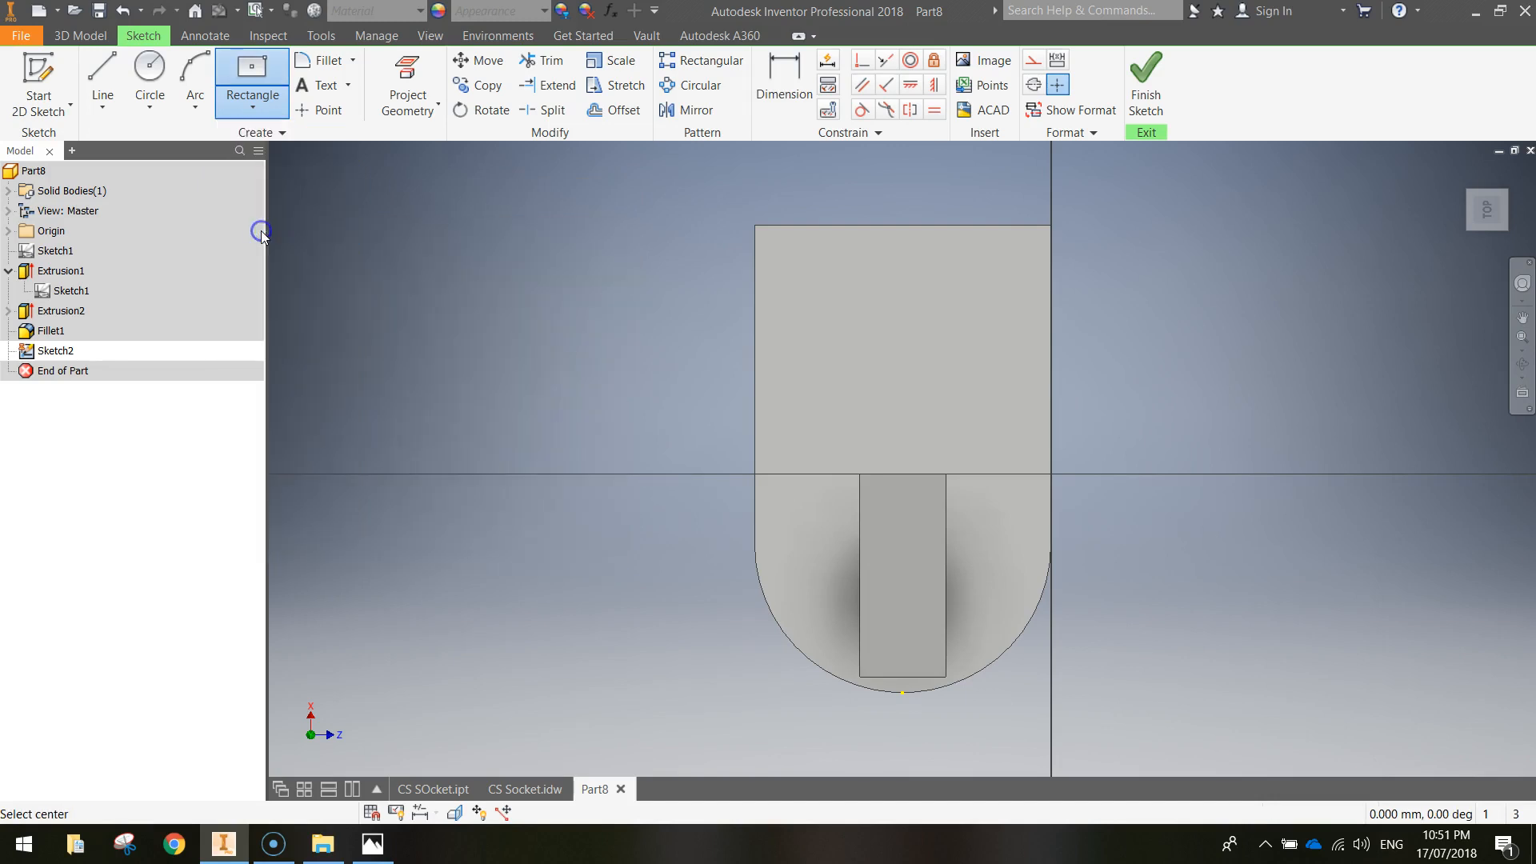
{"action": "left_click", "coordinate": [252, 109]}
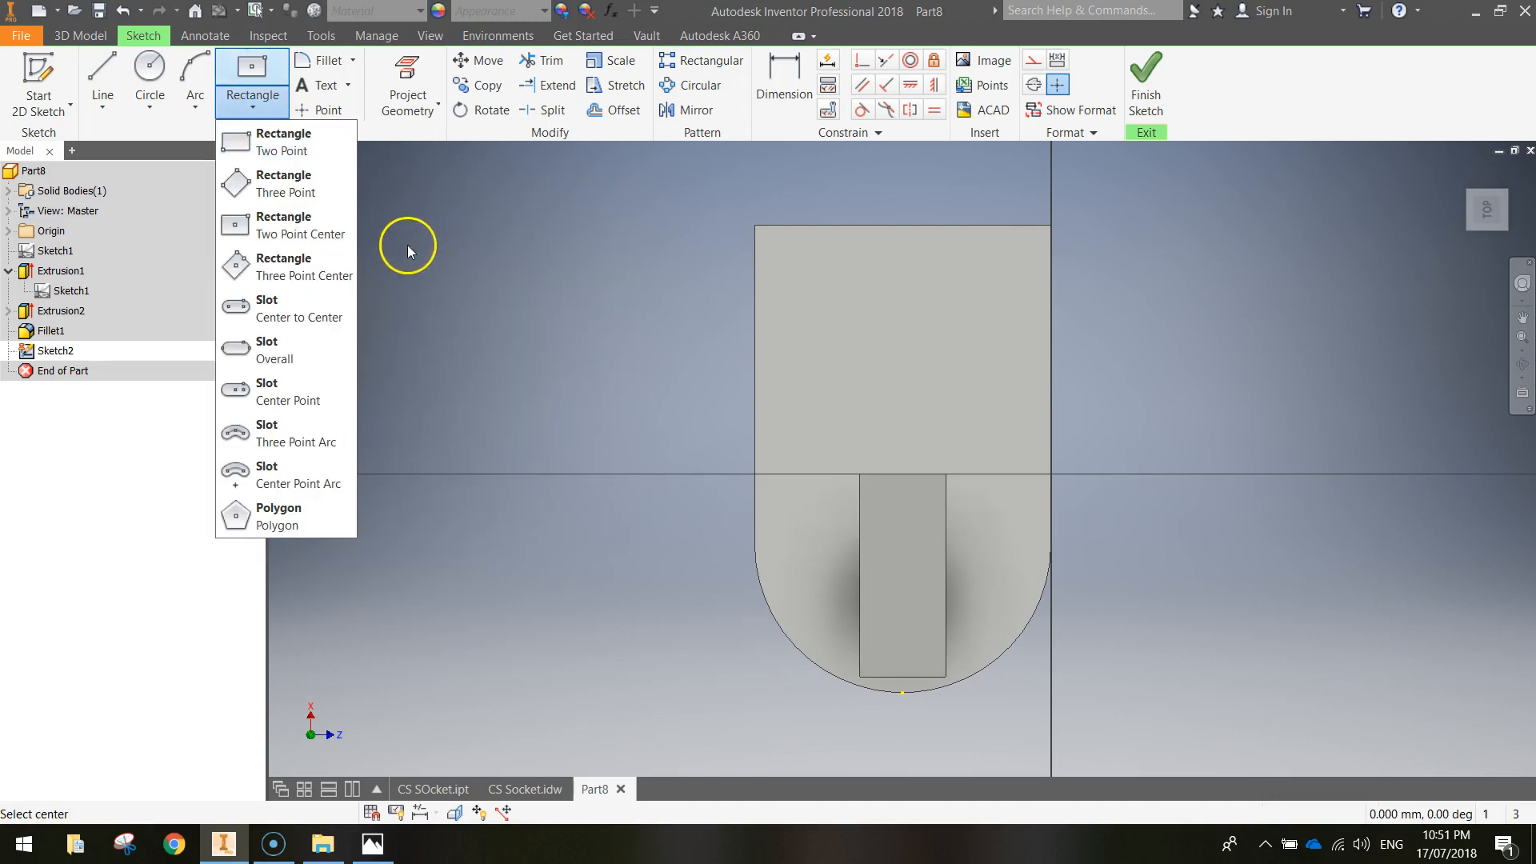
{"action": "left_click", "coordinate": [294, 237]}
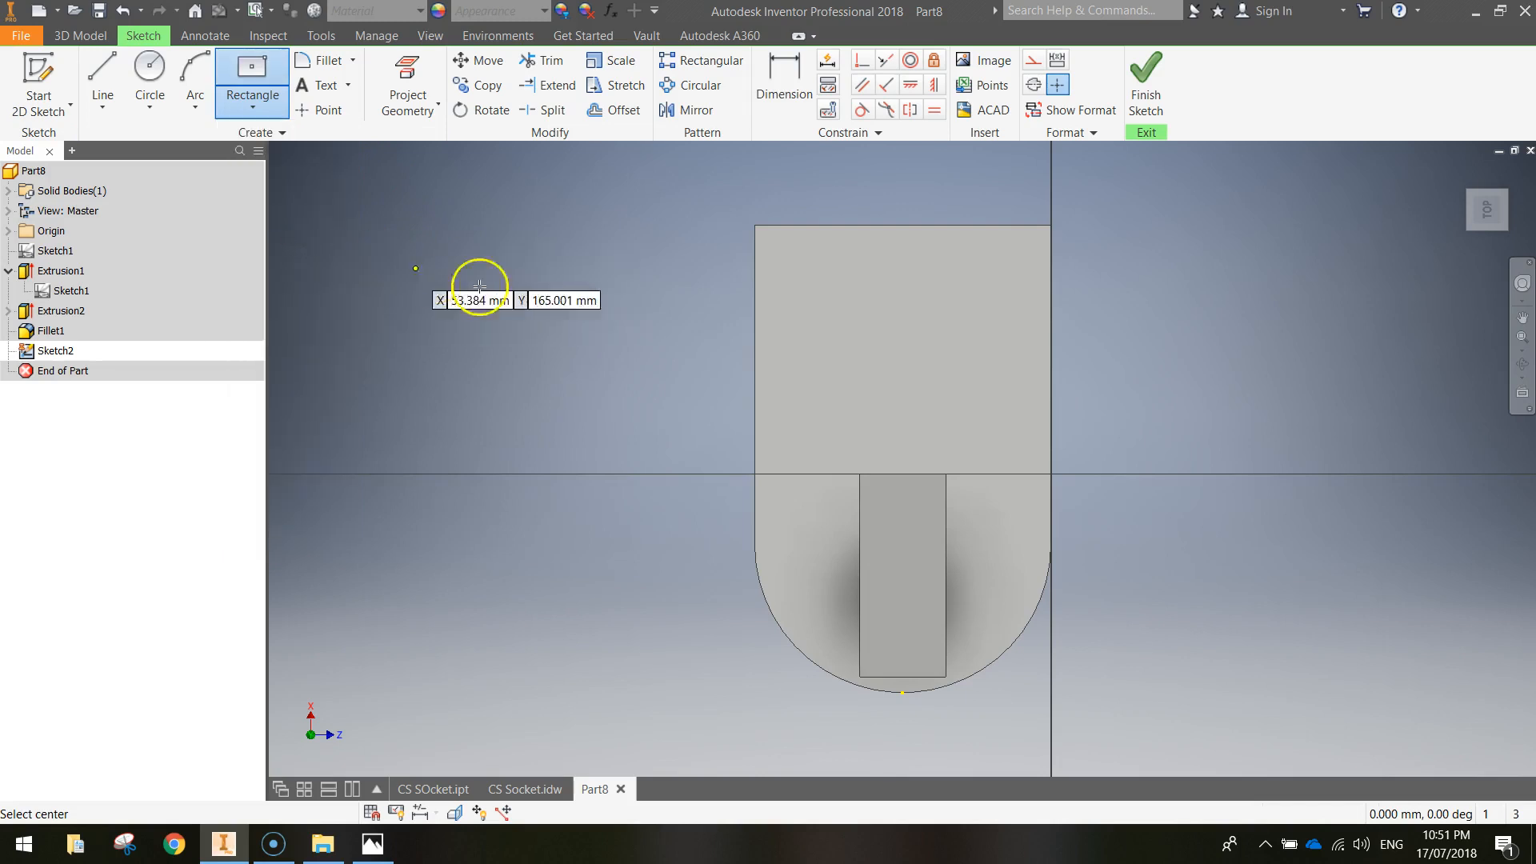
{"action": "left_click", "coordinate": [903, 334]}
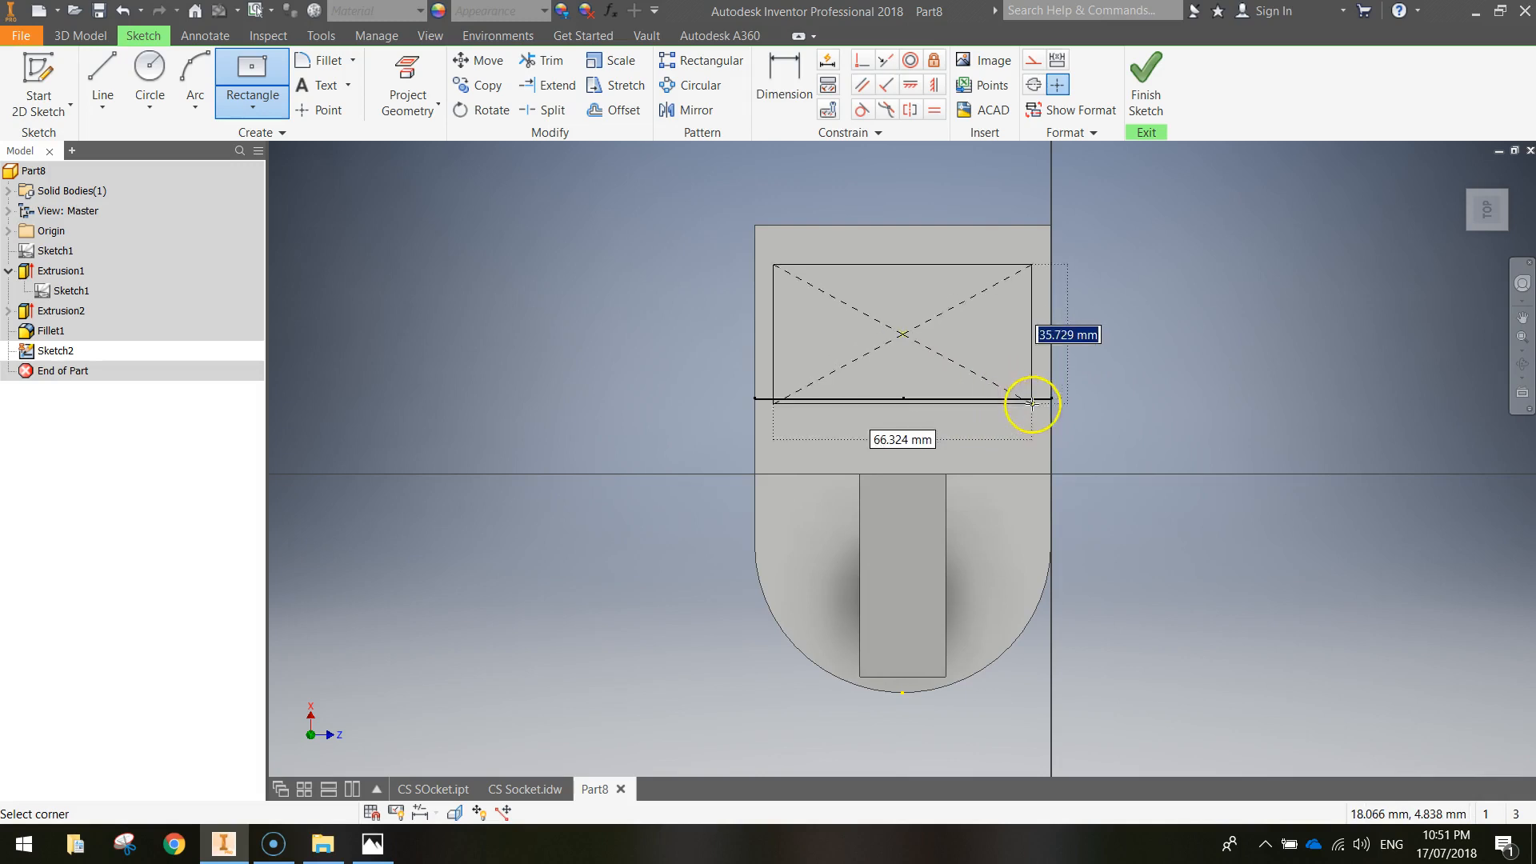
{"action": "key", "text": "Escape"}
{"action": "left_click", "coordinate": [251, 68]}
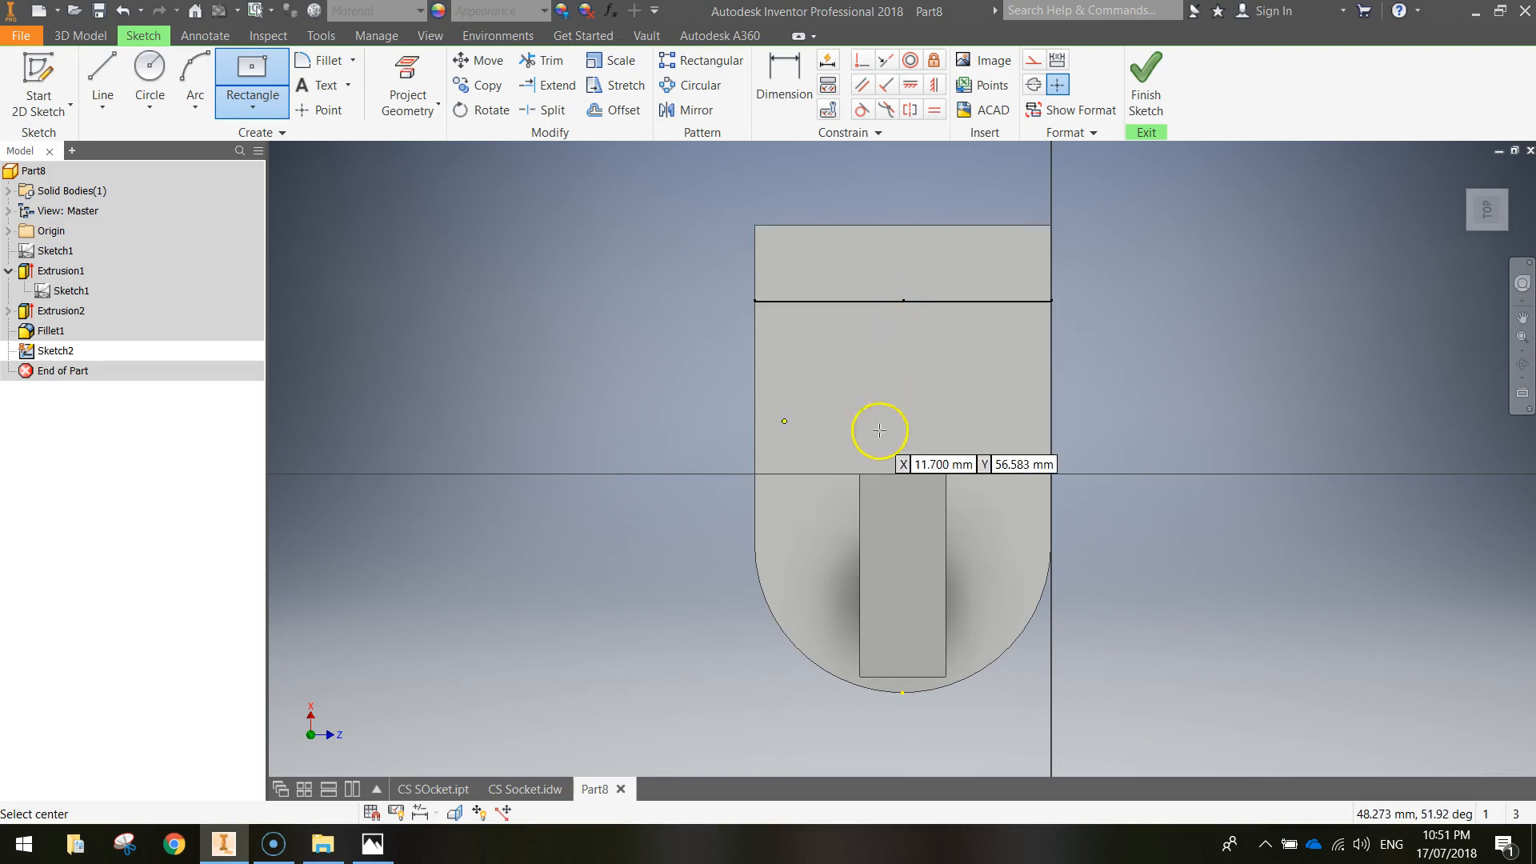
{"action": "key", "text": "Escape"}
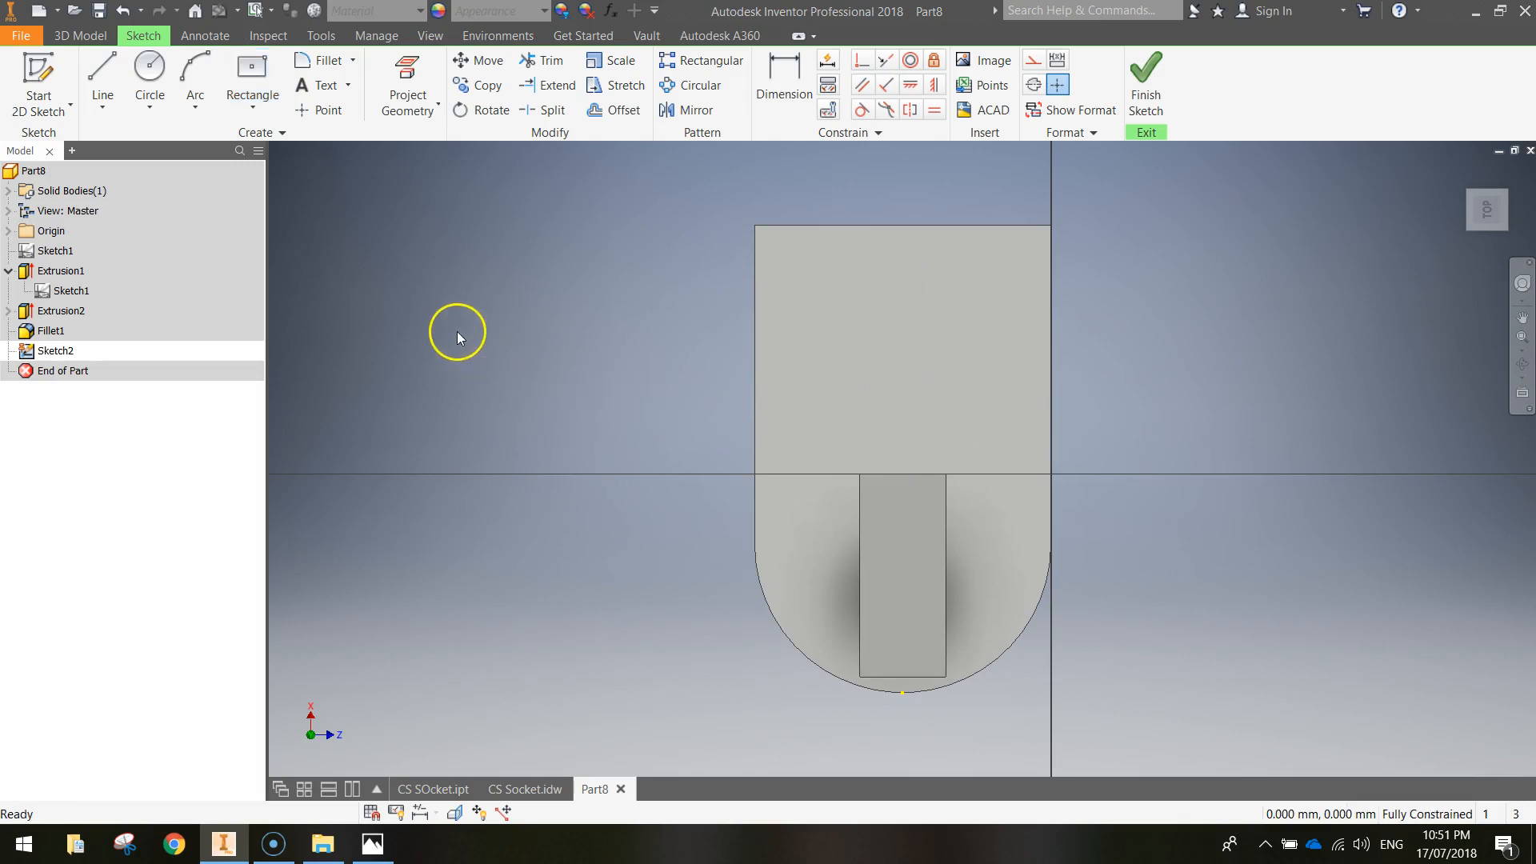
- Project the outline of the upright block's top face into the sketch
{"action": "left_click", "coordinate": [408, 74]}
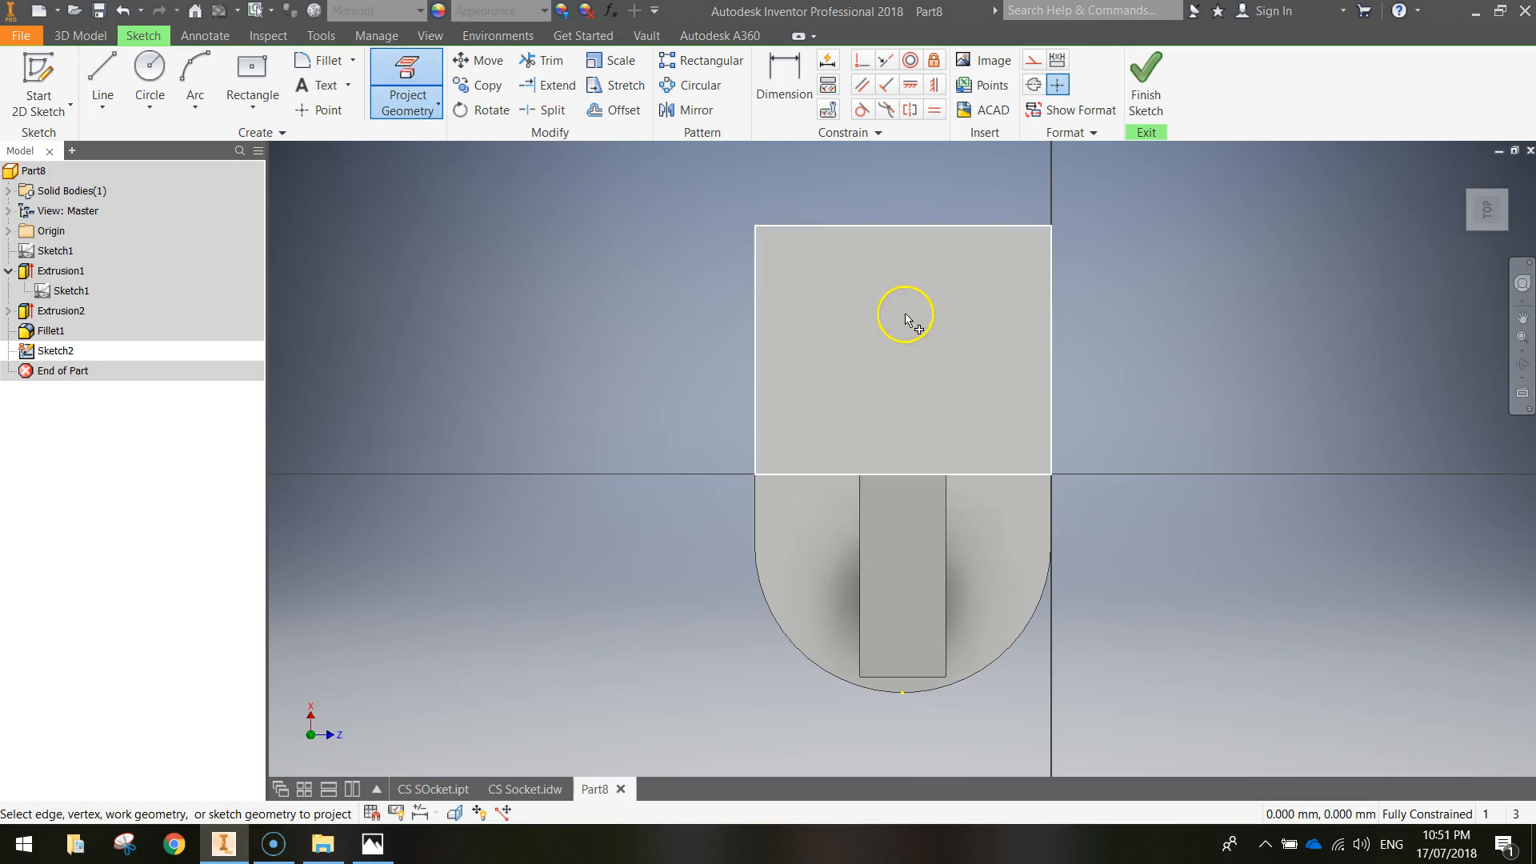
{"action": "left_click", "coordinate": [848, 279]}
{"action": "left_click", "coordinate": [607, 220]}
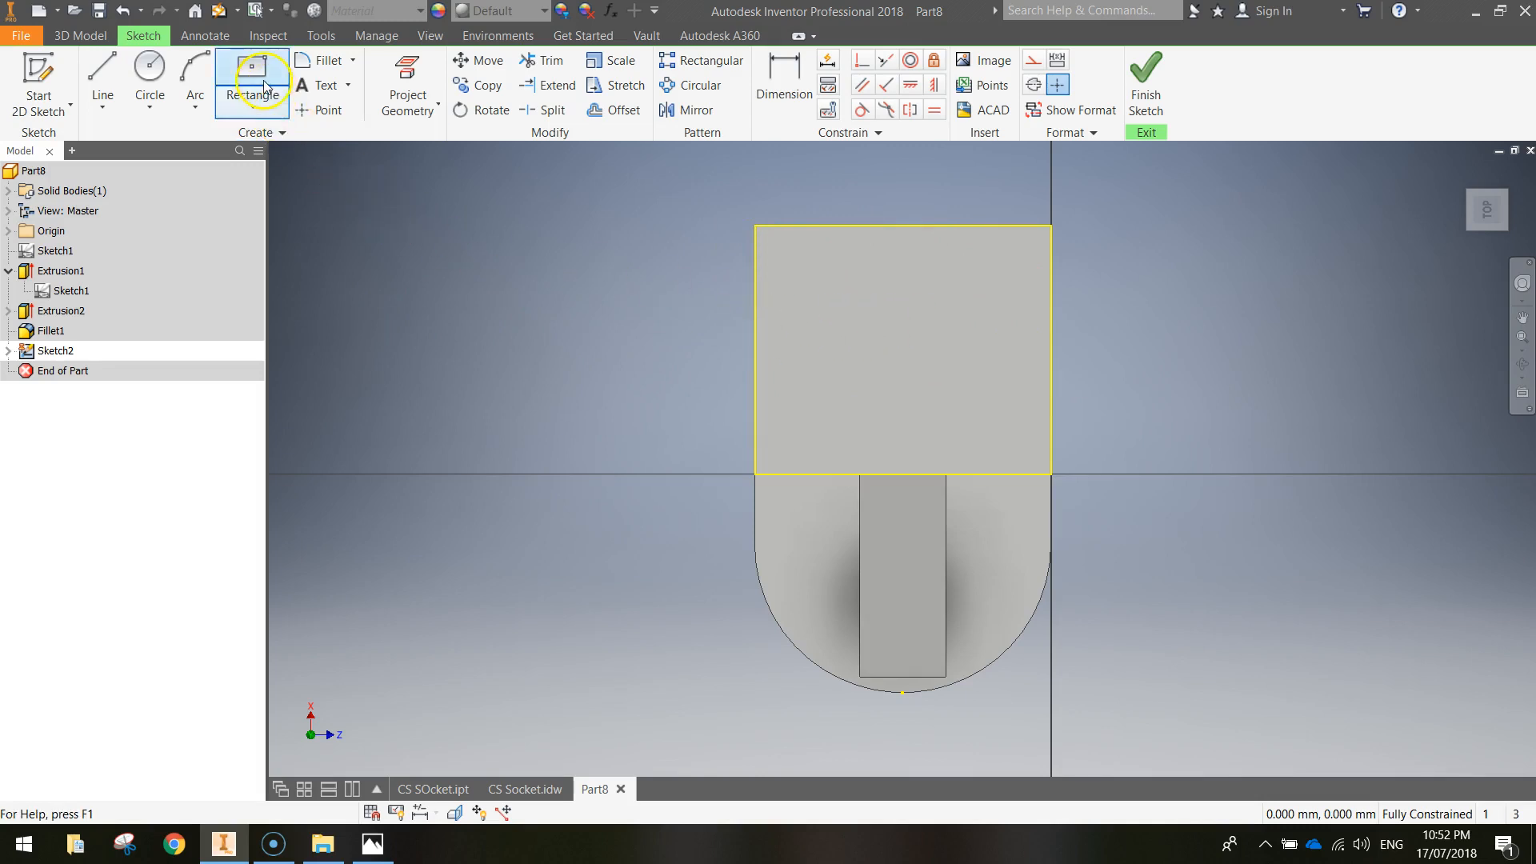
- Draw a two-point center rectangle 38 mm high and 50 mm wide, centred on the block's top face
{"action": "left_click", "coordinate": [276, 108]}
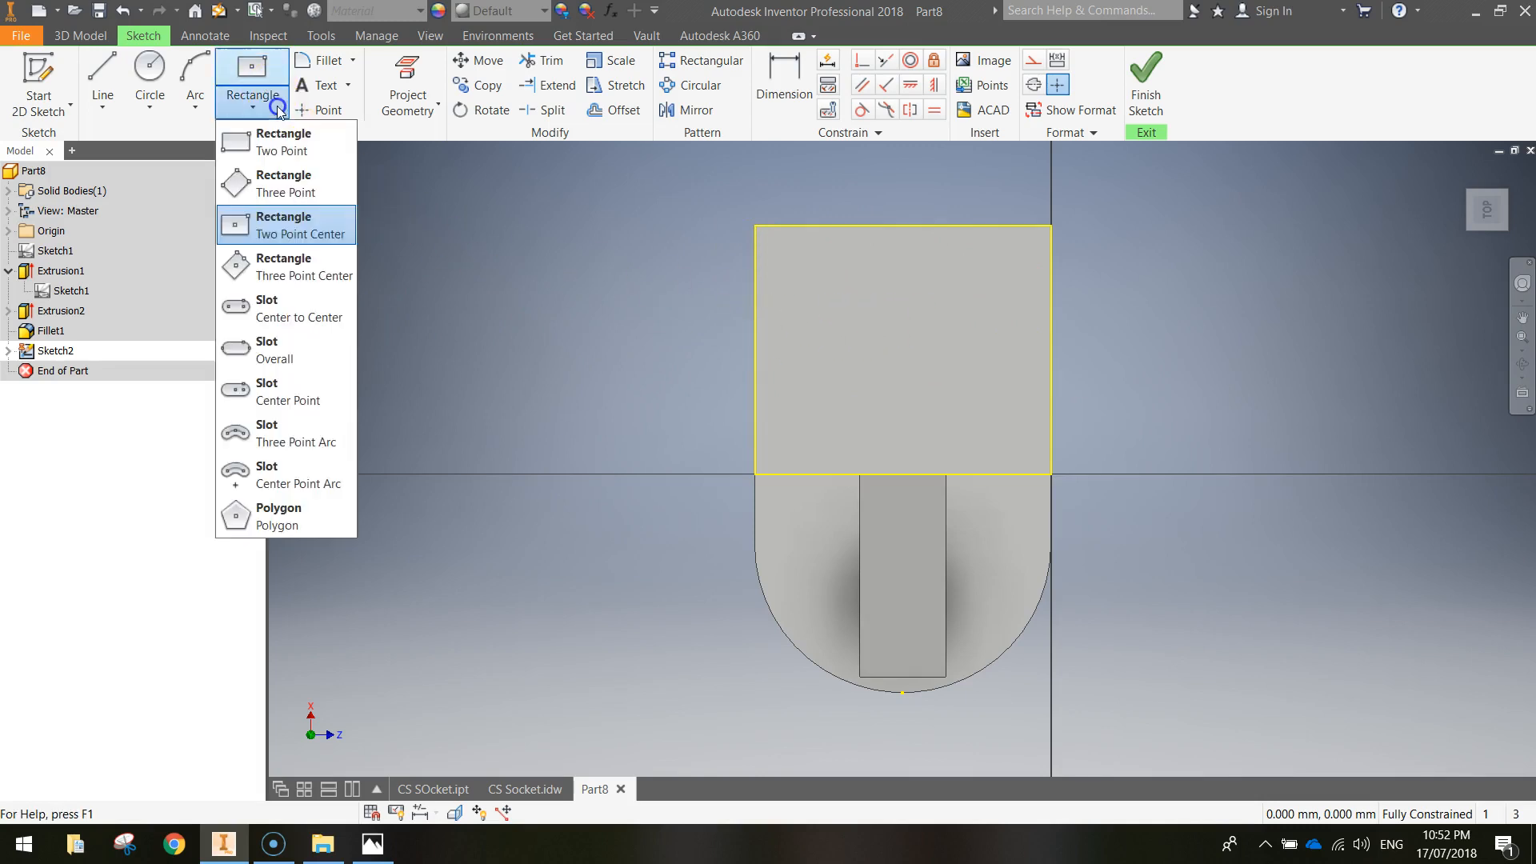
{"action": "left_click", "coordinate": [268, 227]}
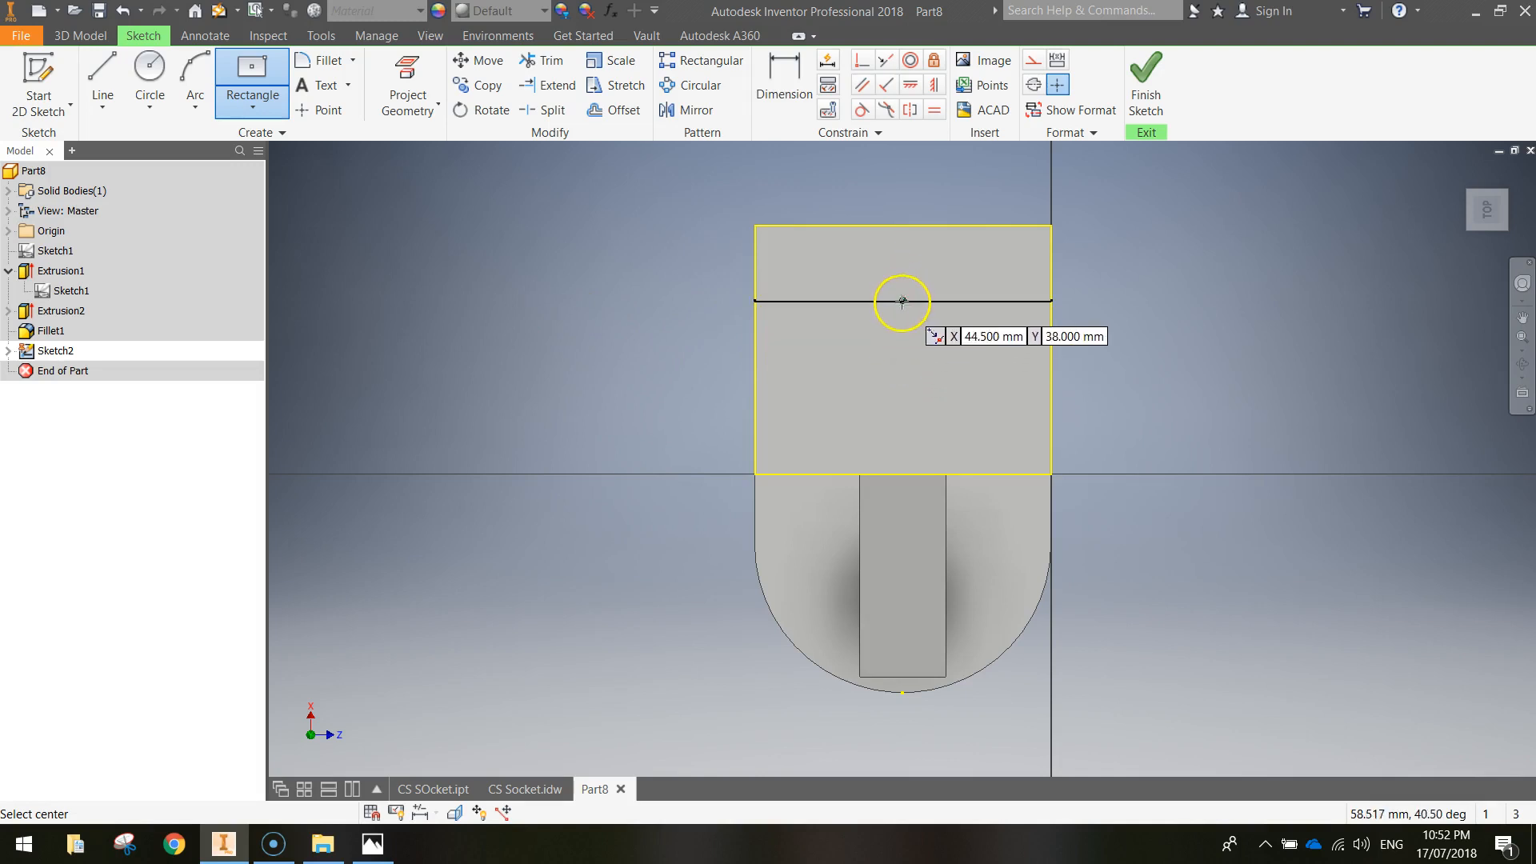
{"action": "key", "text": "Escape"}
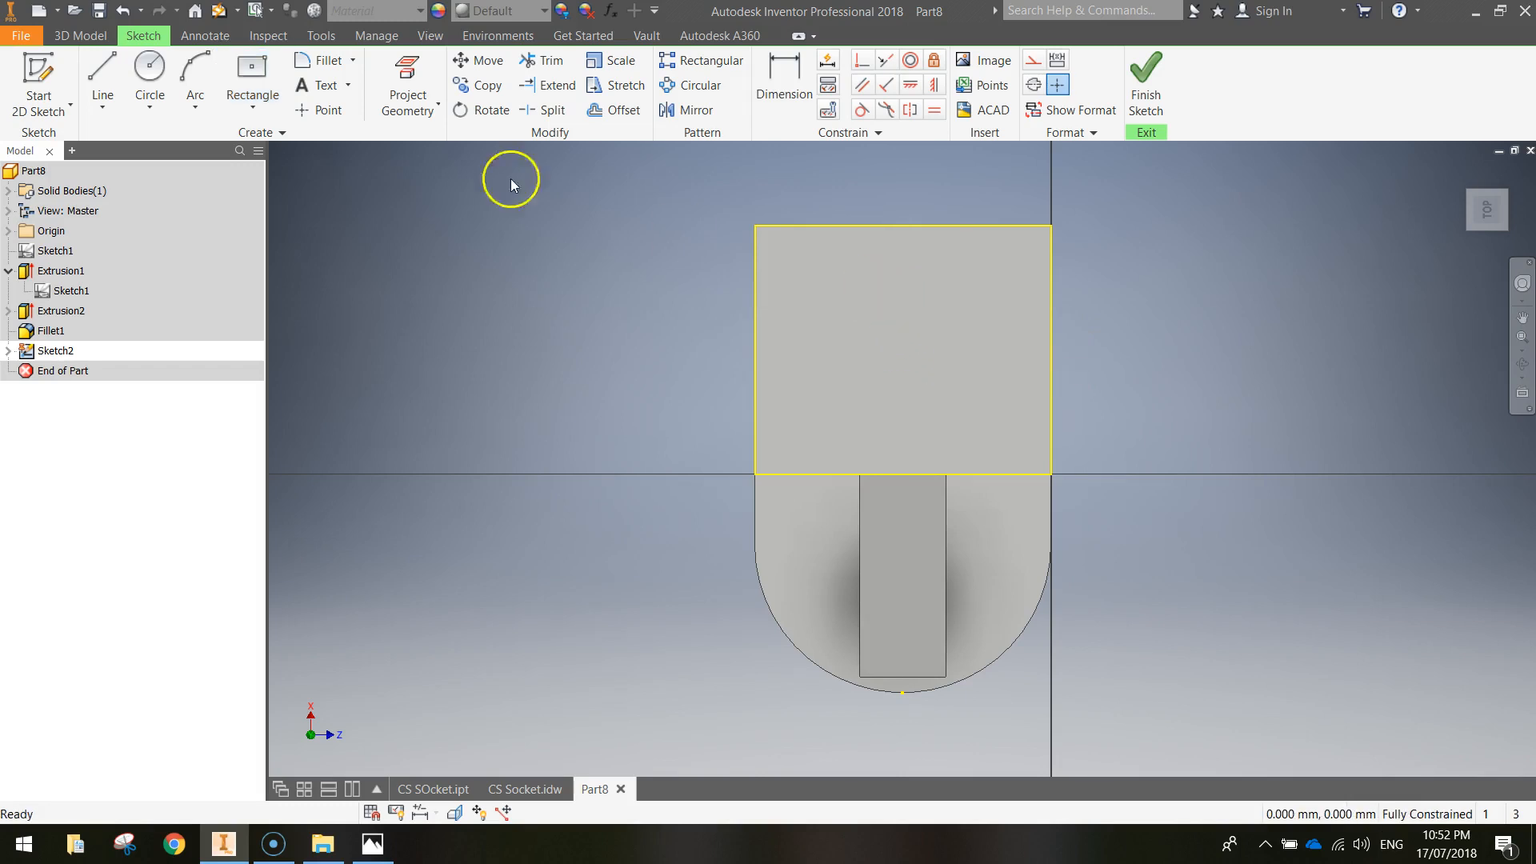
{"action": "left_click", "coordinate": [252, 72]}
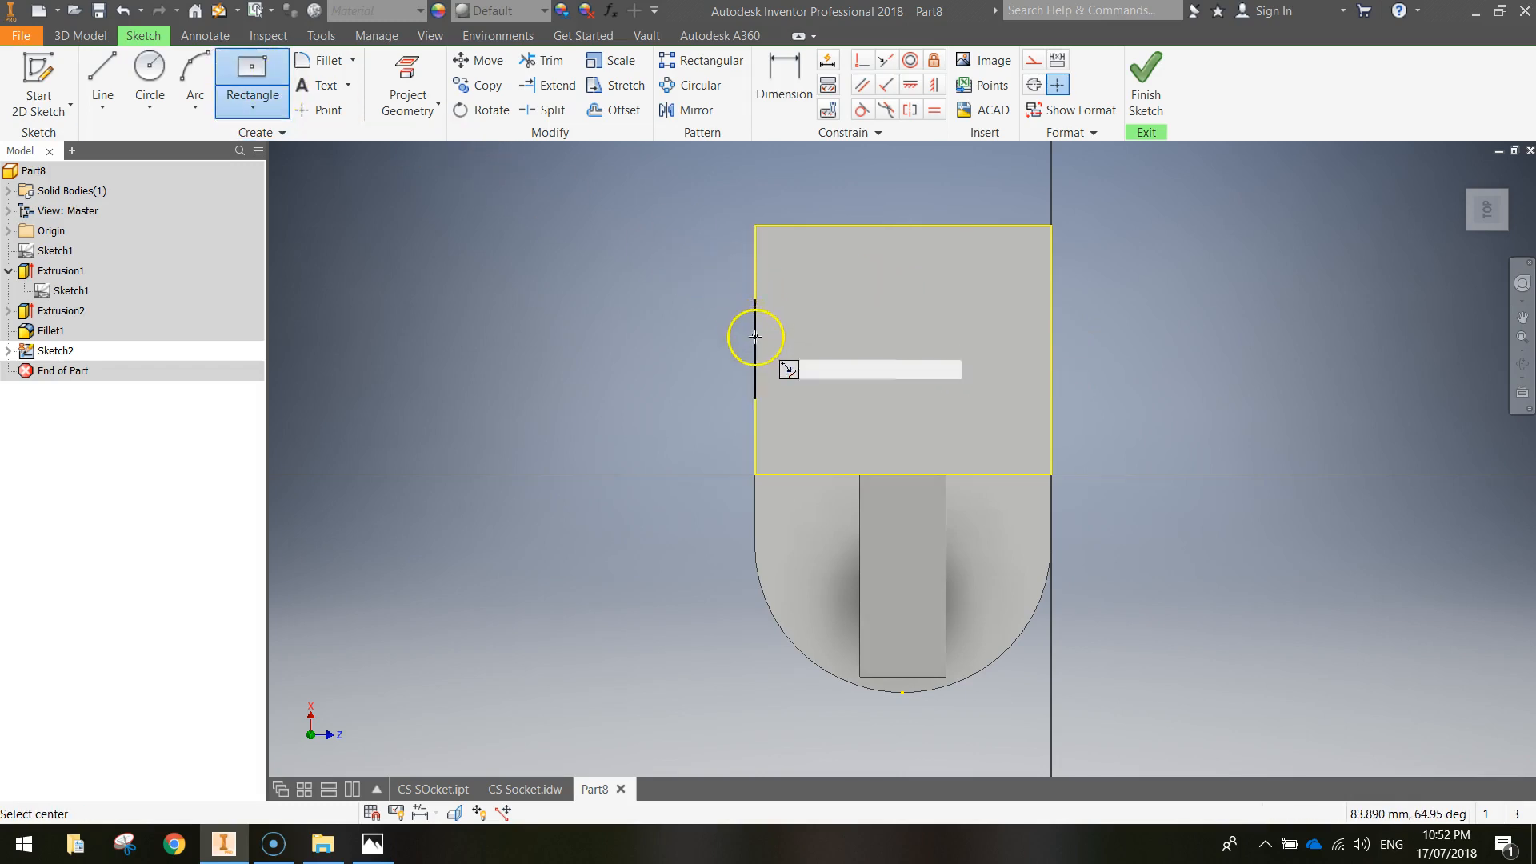
{"action": "left_click", "coordinate": [904, 349]}
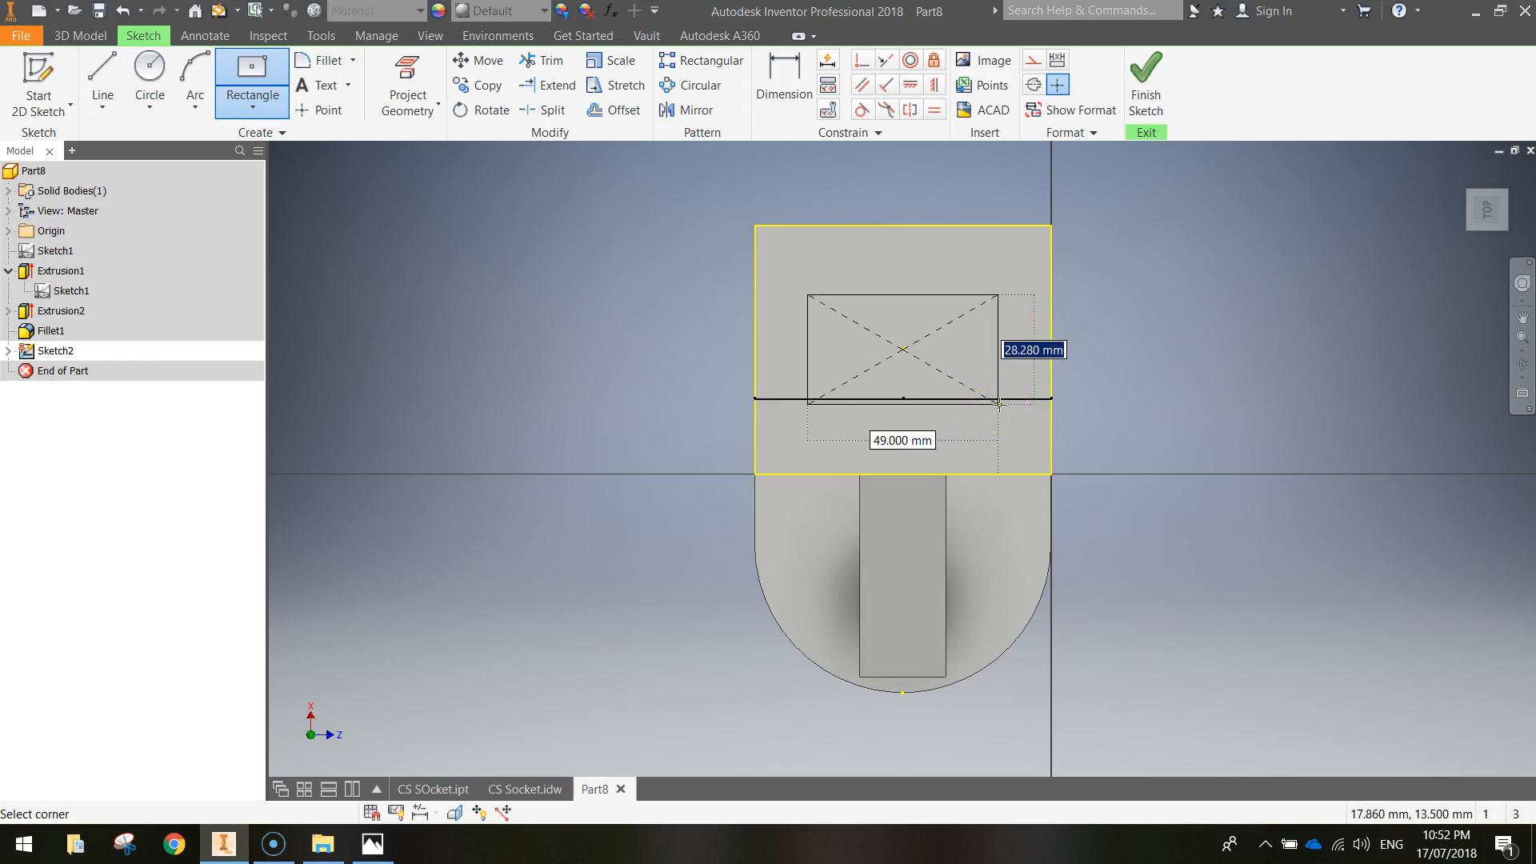
{"action": "type", "text": "38"}
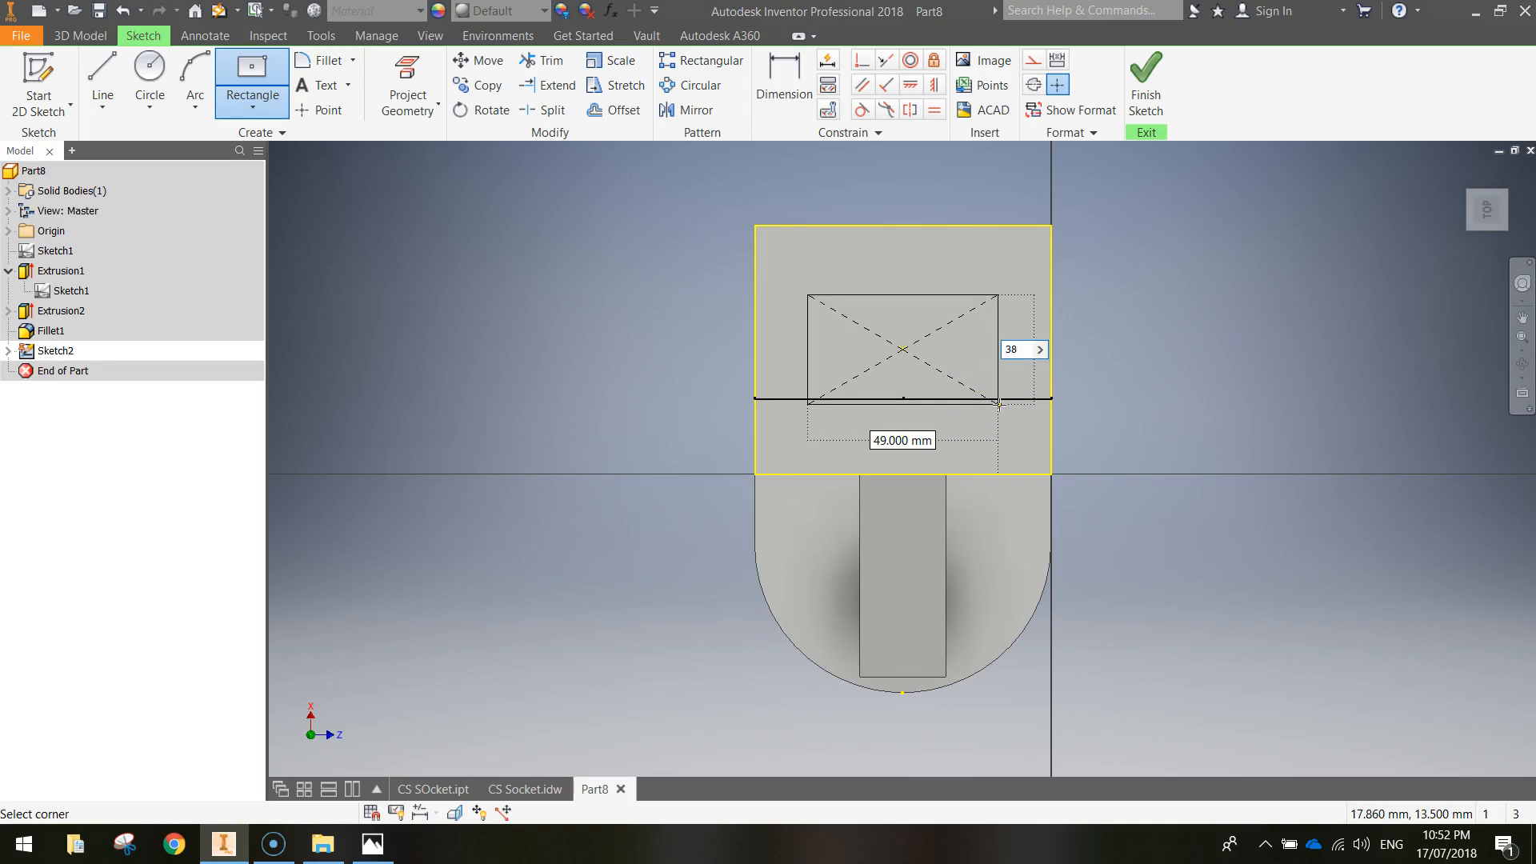
{"action": "key", "text": "Tab"}
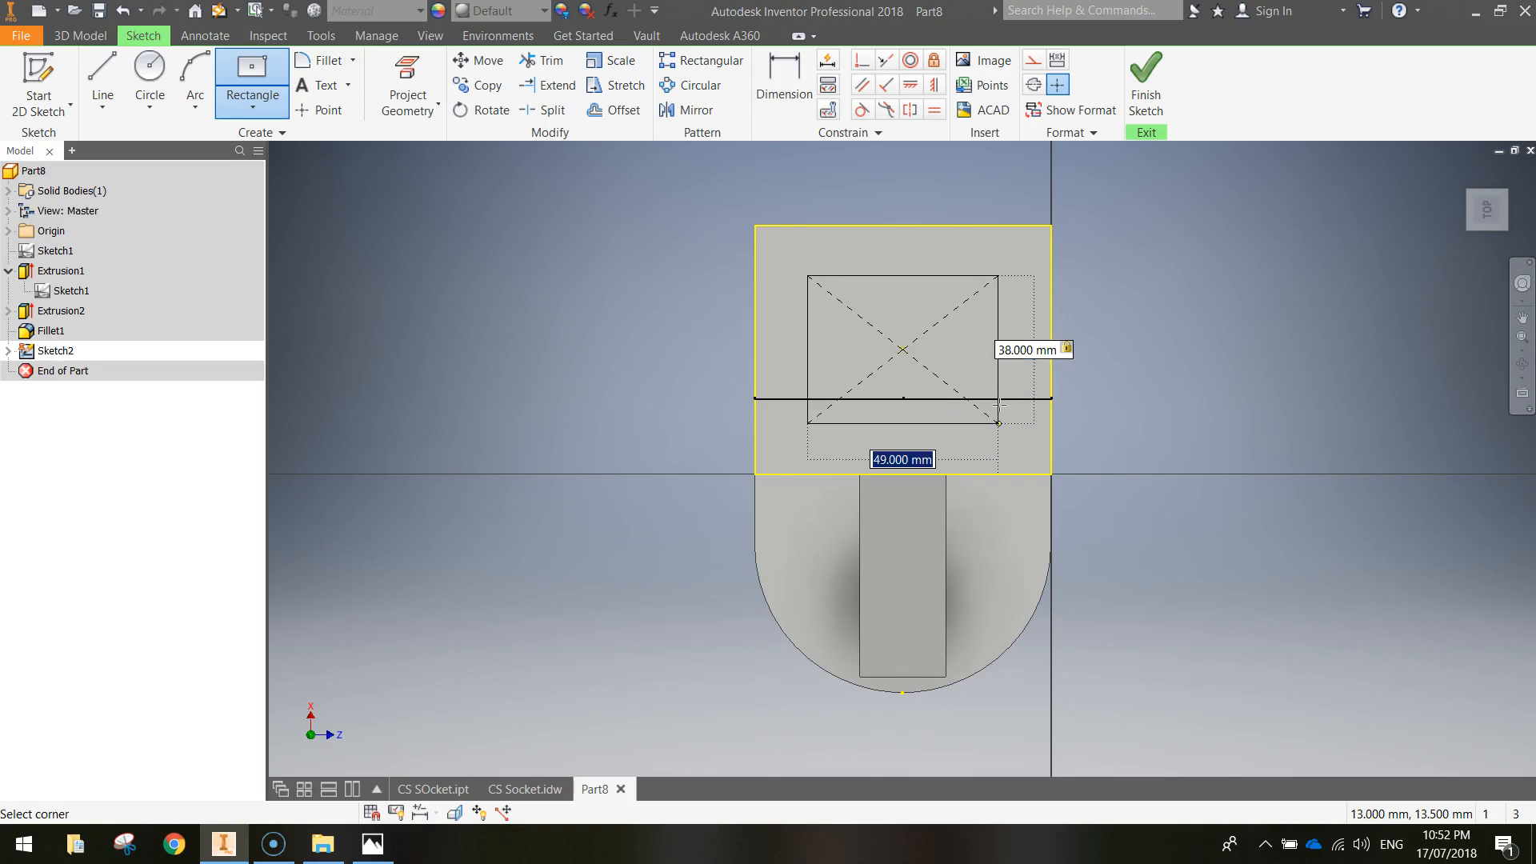
{"action": "type", "text": "50"}
{"action": "key", "text": "Tab"}
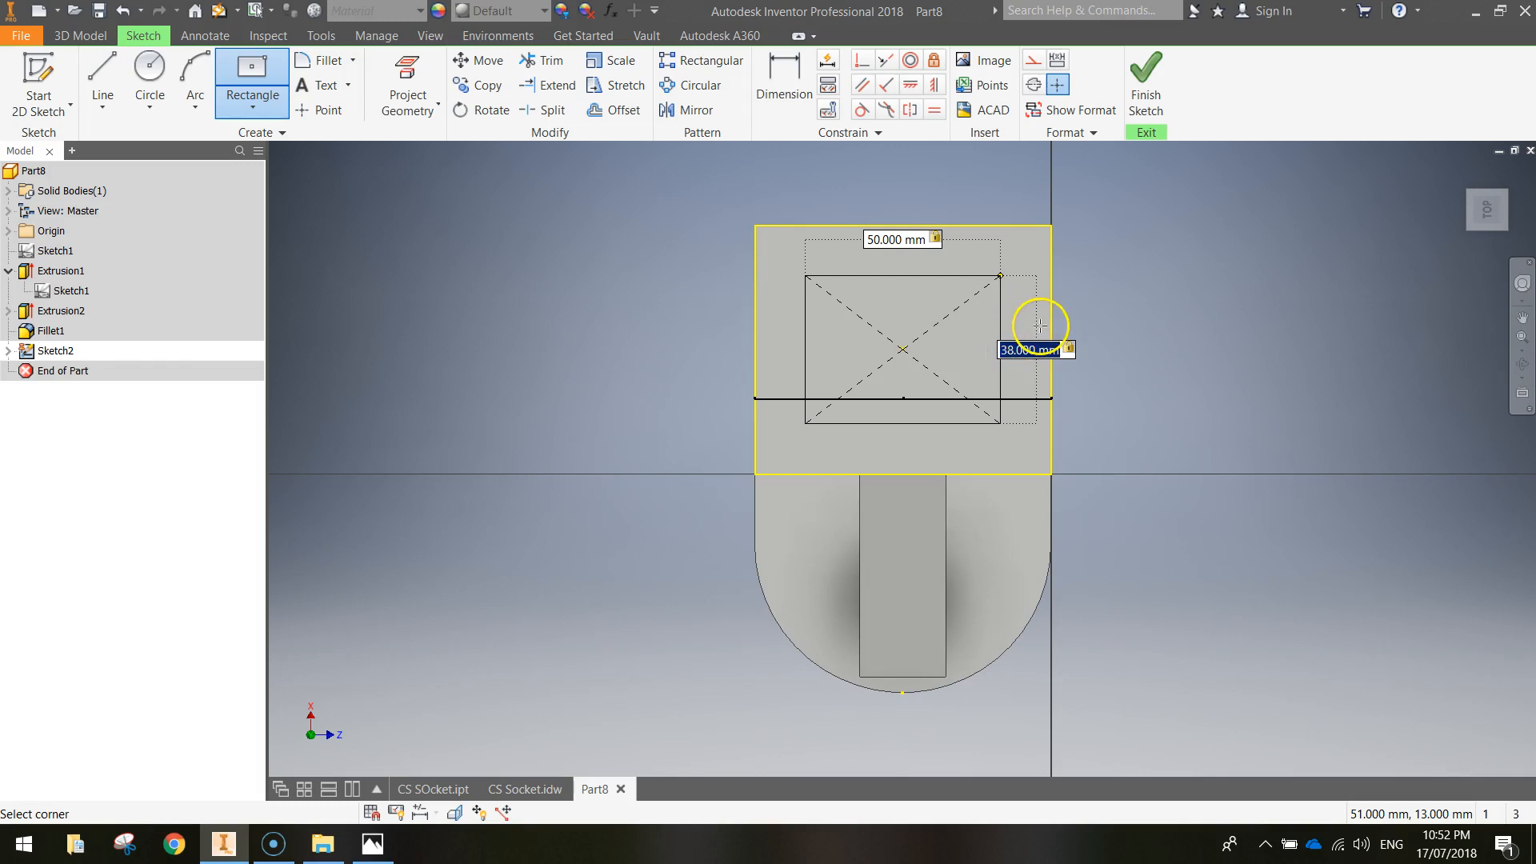
{"action": "key", "text": "Return"}
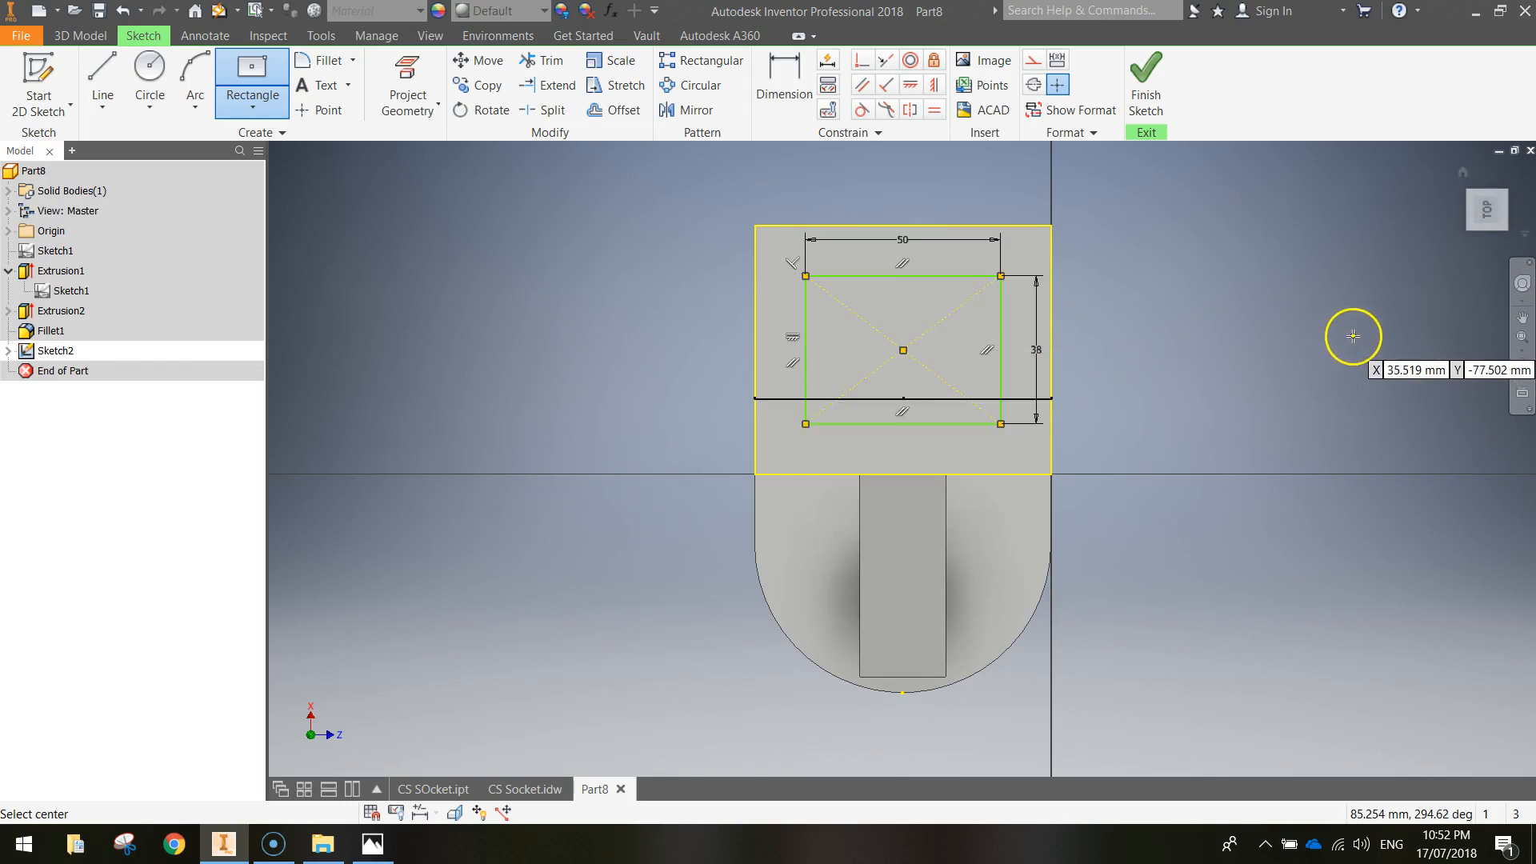
- Finish the sketch and extrude the inner rectangle as a cut through all, down through the upright block
{"action": "left_click", "coordinate": [1153, 88]}
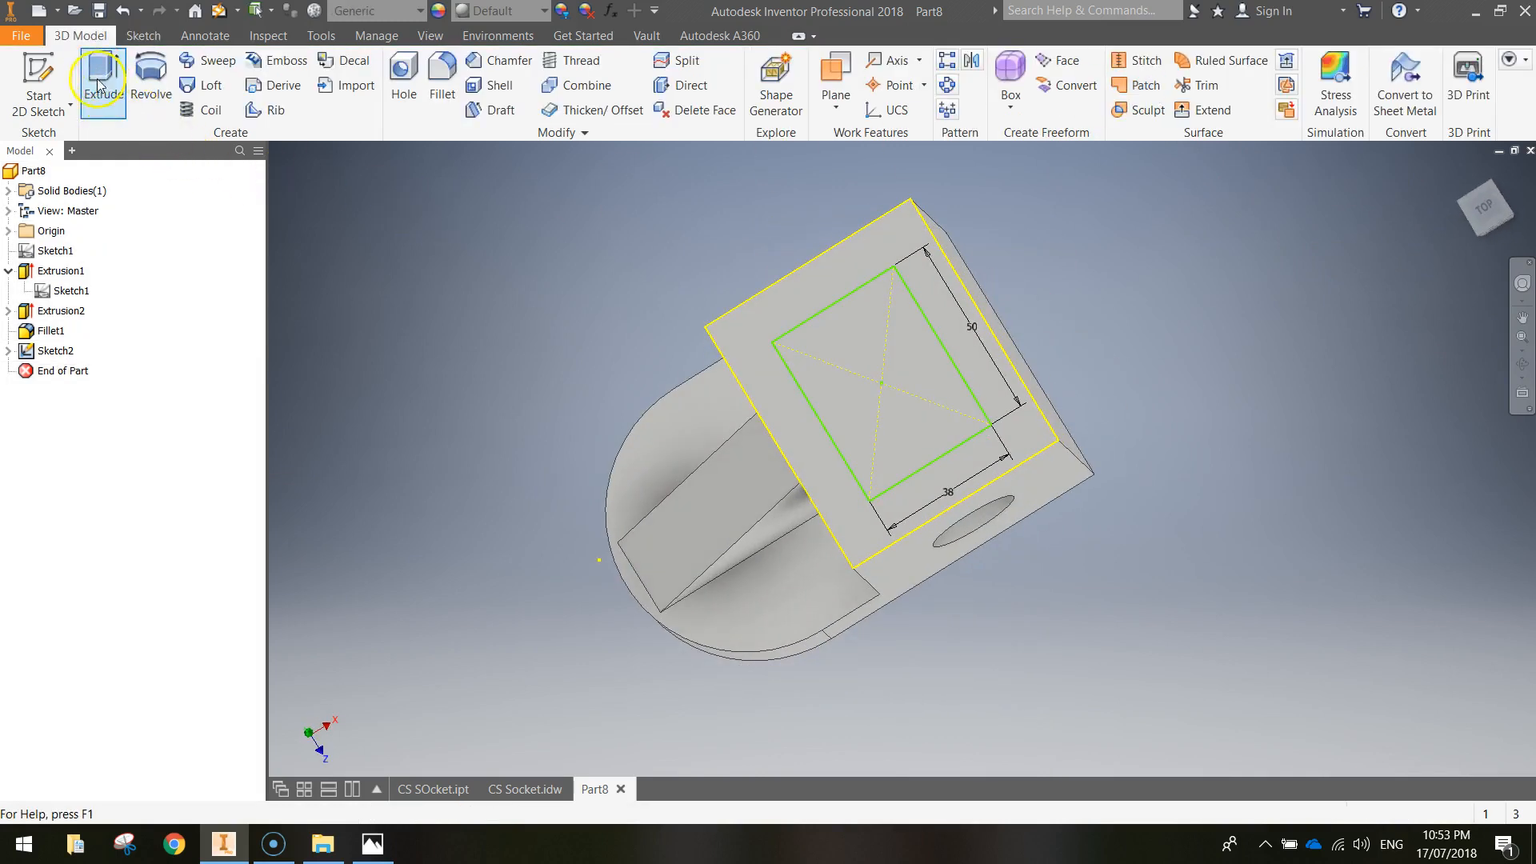
{"action": "left_click", "coordinate": [91, 80]}
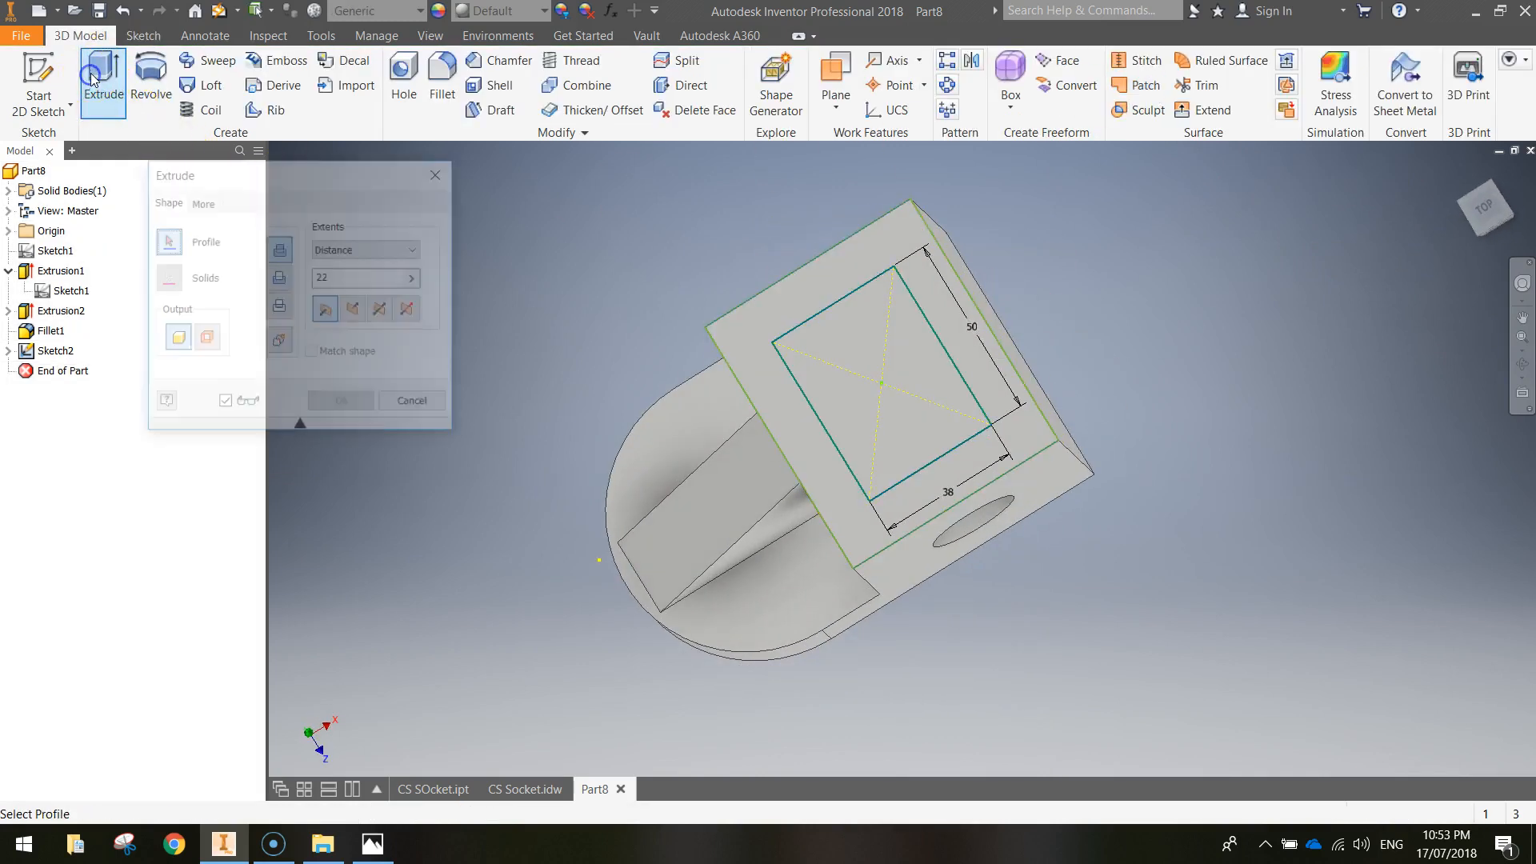
{"action": "left_click", "coordinate": [887, 370]}
{"action": "mouse_move", "coordinate": [1166, 464]}
{"action": "middle_mouse_down", "text": "shift"}
{"action": "mouse_move", "coordinate": [1100, 439]}
{"action": "mouse_move", "coordinate": [1110, 385]}
{"action": "middle_mouse_up", "text": "shift"}
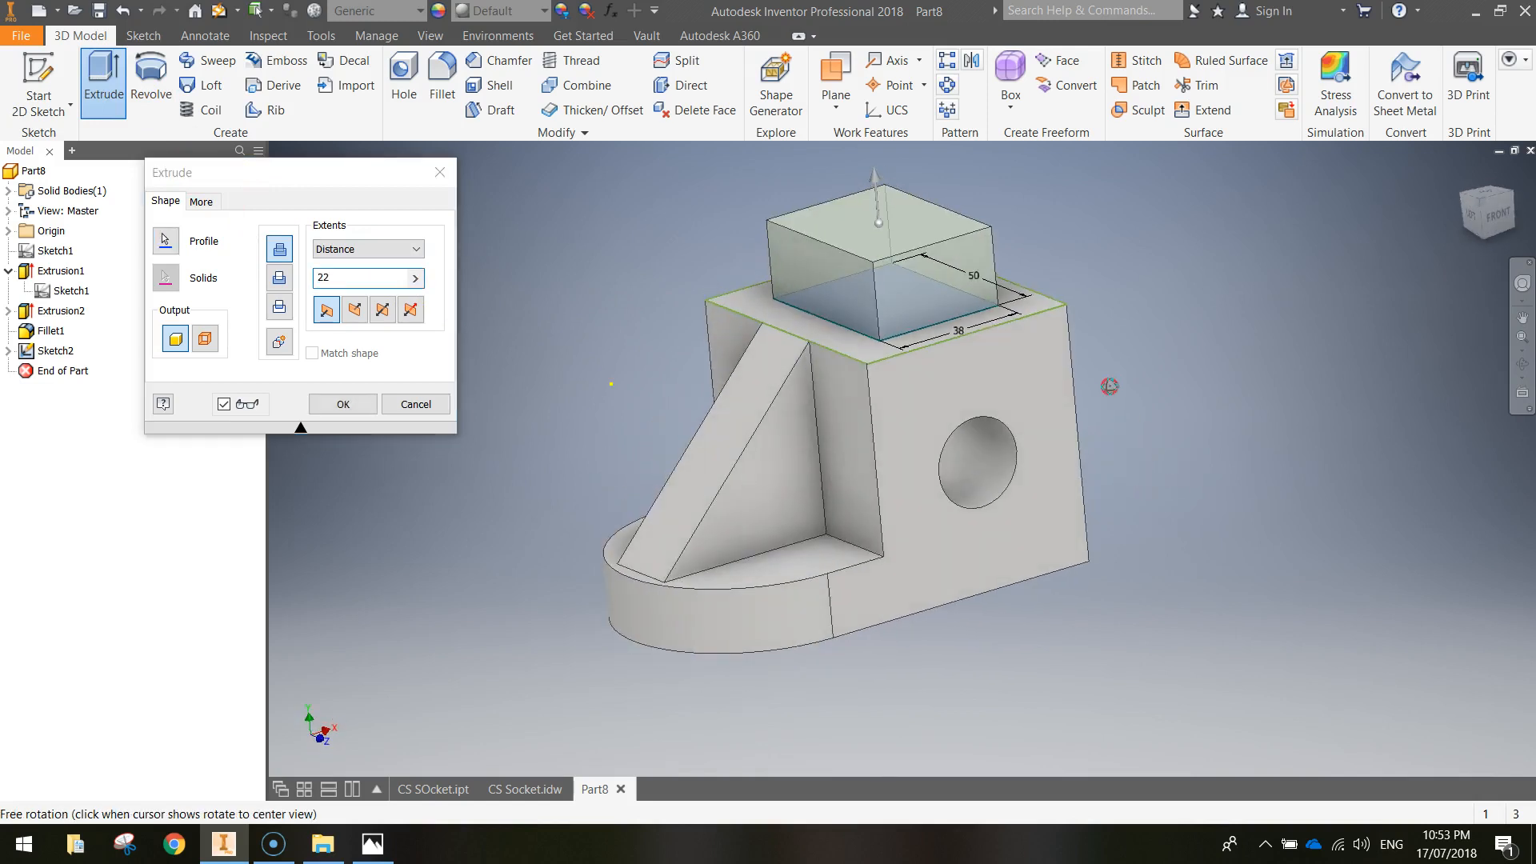
{"action": "left_click", "coordinate": [280, 278]}
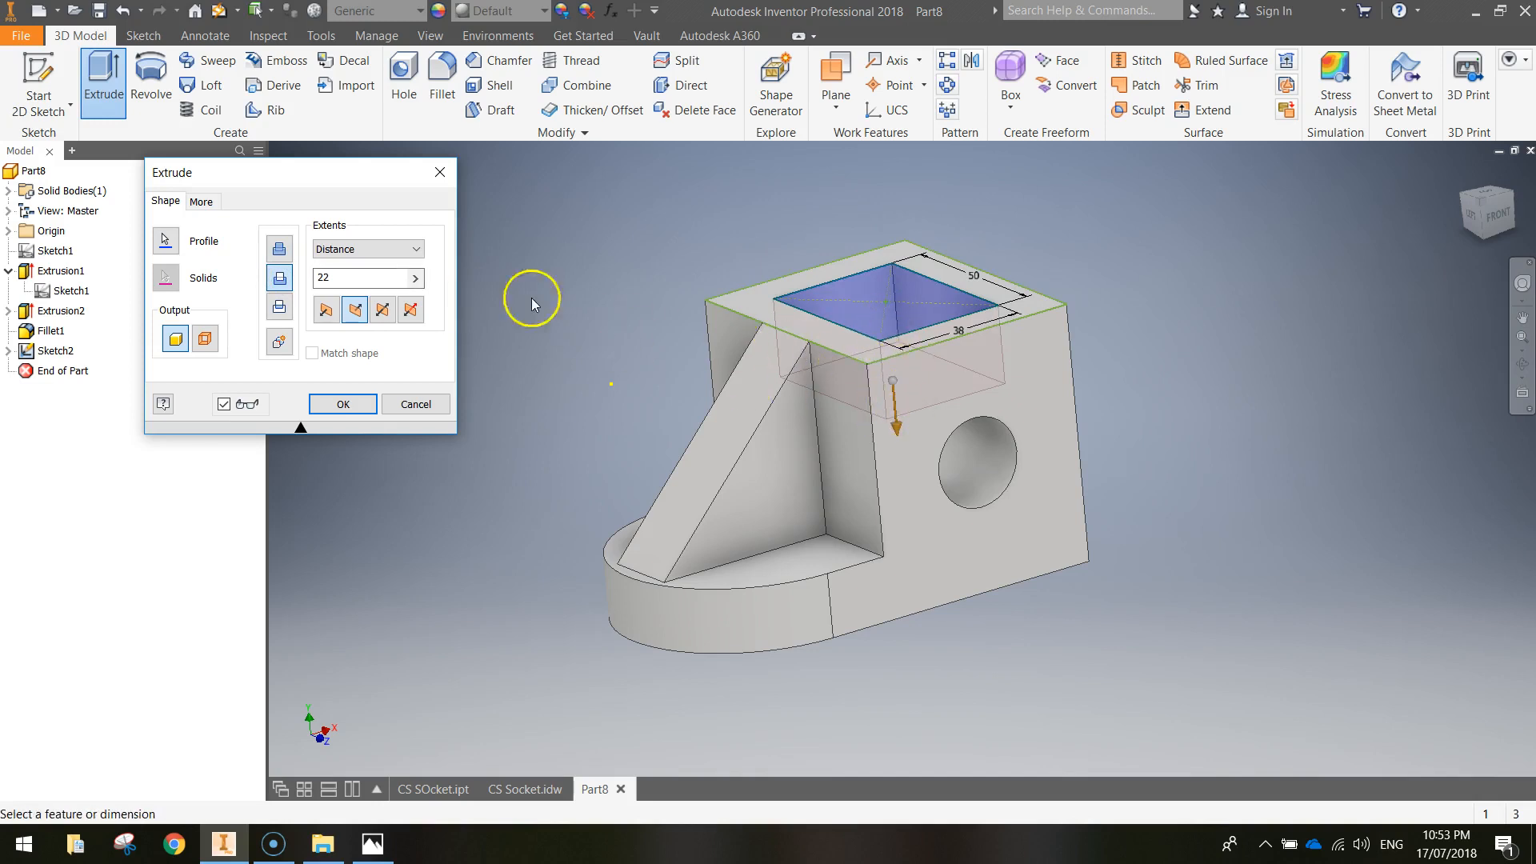
{"action": "left_click", "coordinate": [408, 249]}
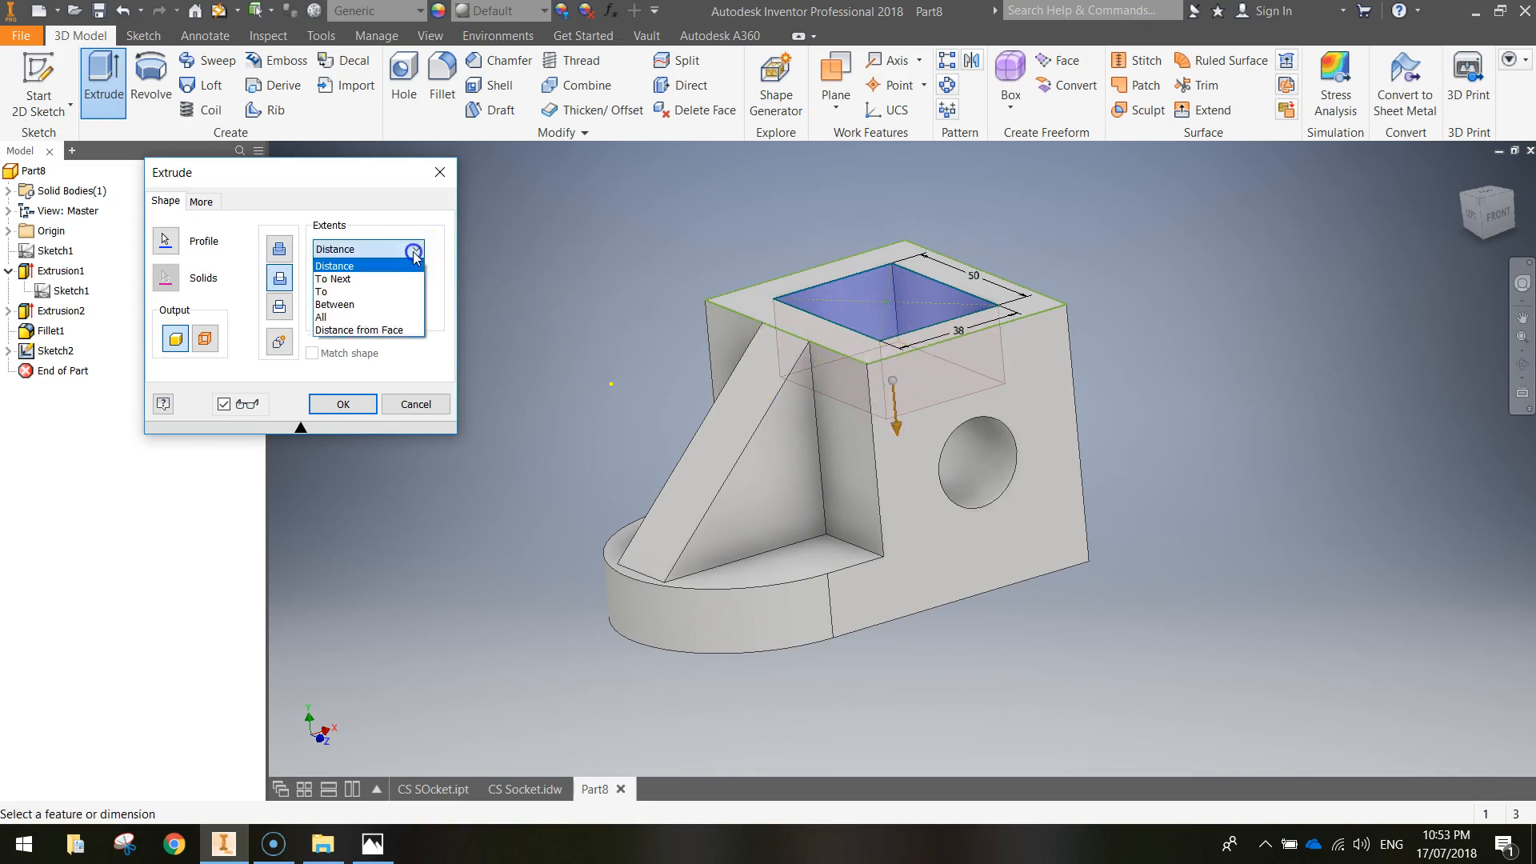
{"action": "left_click", "coordinate": [332, 318]}
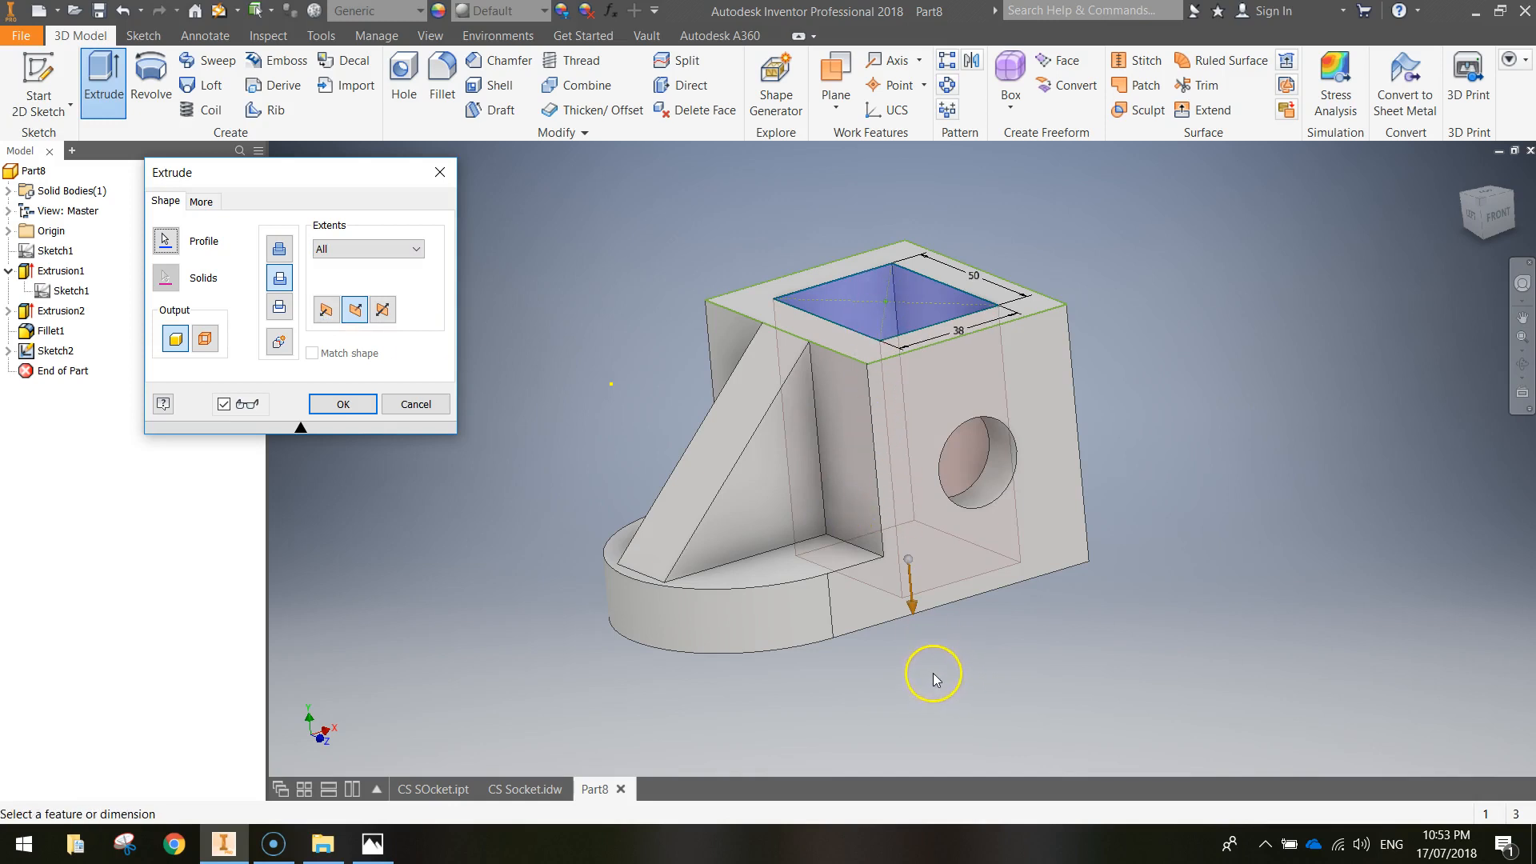
{"action": "left_click", "coordinate": [343, 405]}
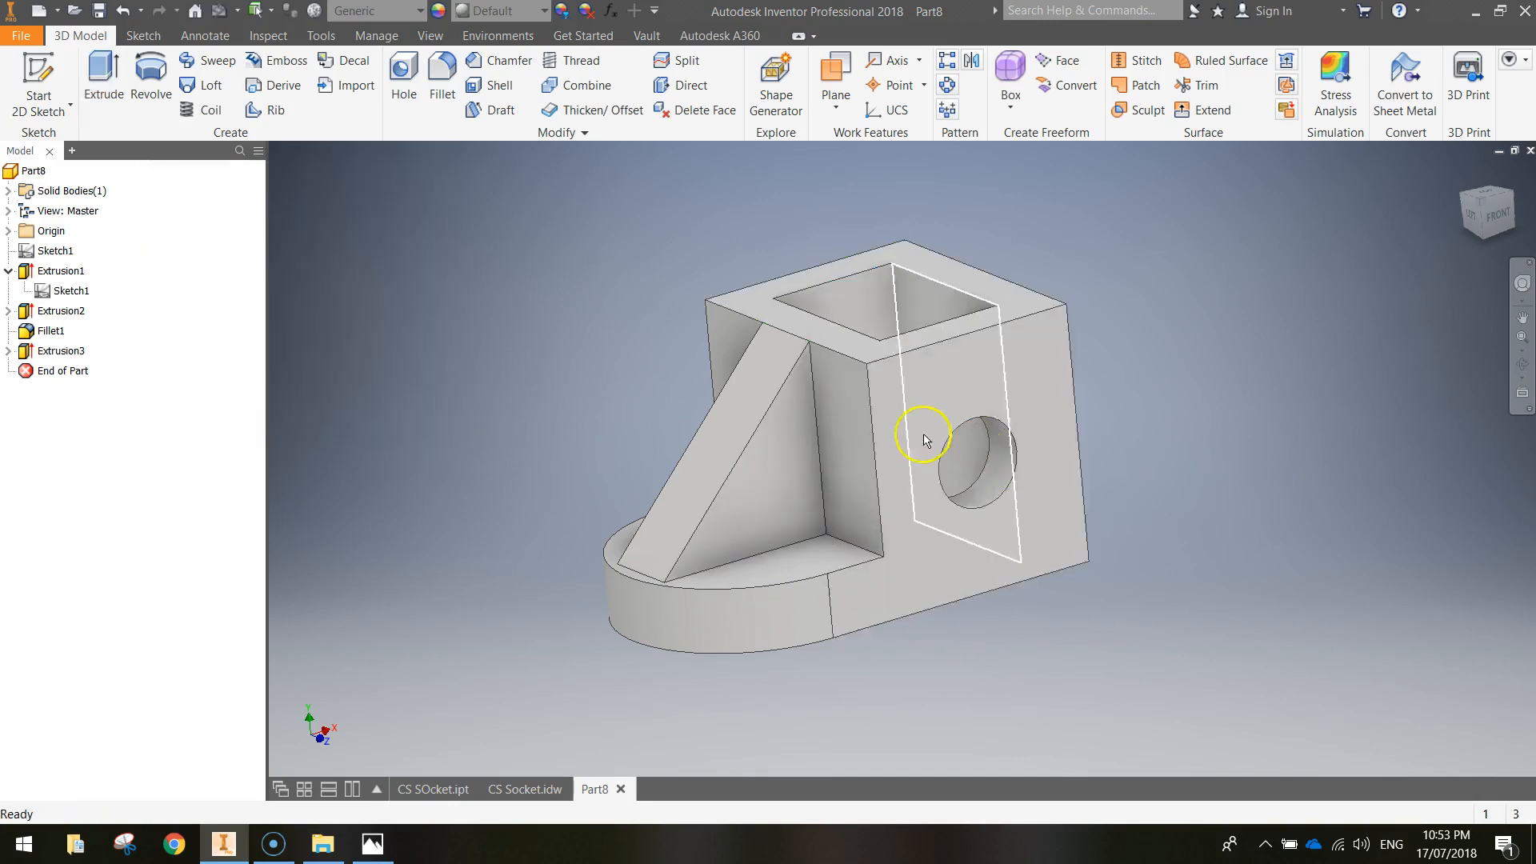
- Open the appearance browser and search it for "steel", keeping the model in view beside it
{"action": "middle_click_drag", "start_coordinate": [907, 417], "coordinate": [929, 423], "text": "shift"}
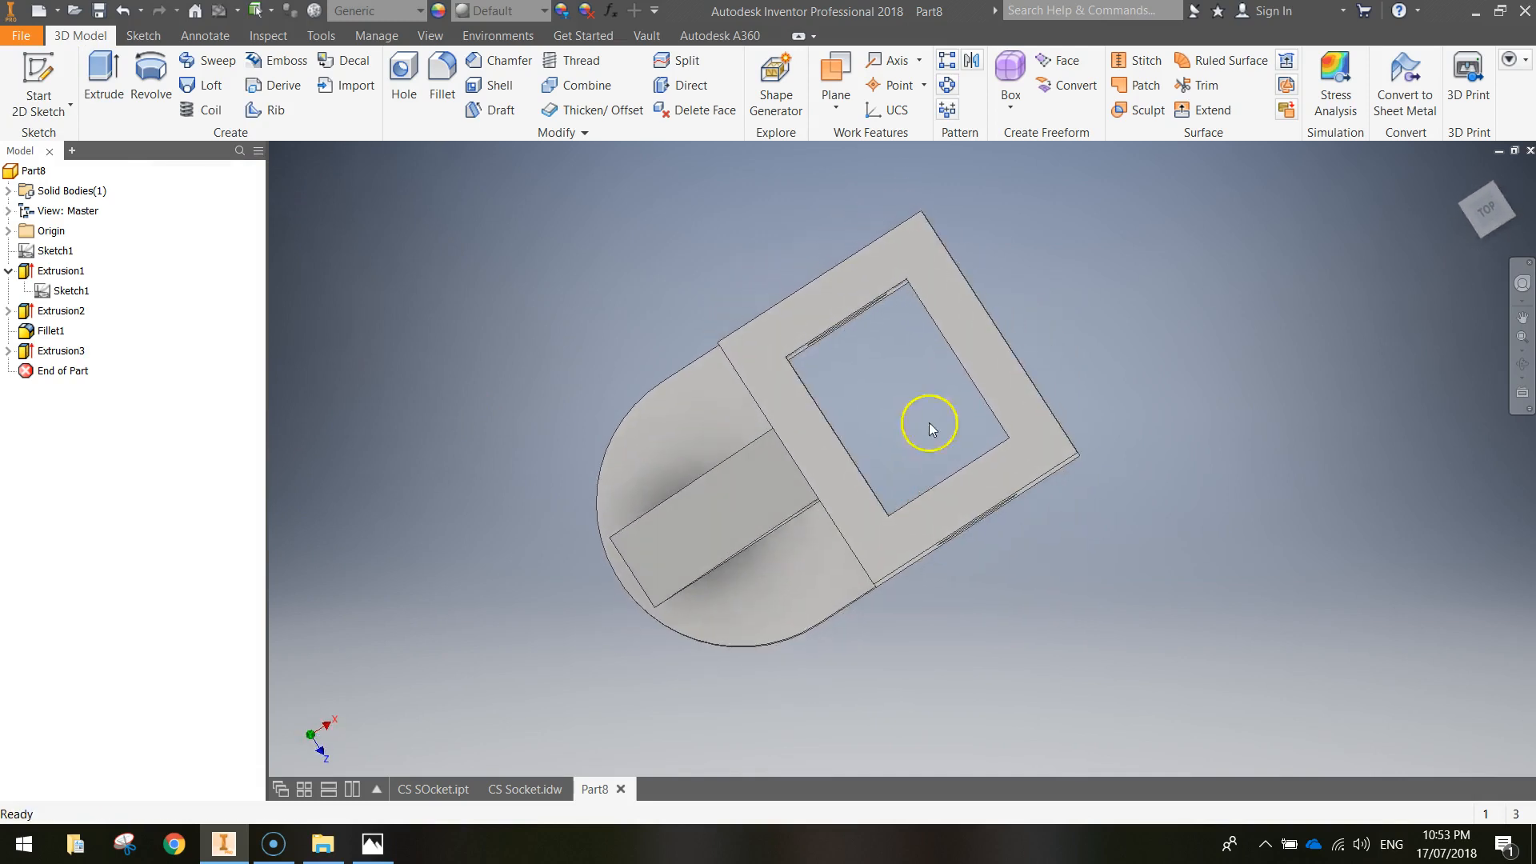
{"action": "middle_click_drag", "start_coordinate": [984, 513], "coordinate": [617, 446], "text": "shift"}
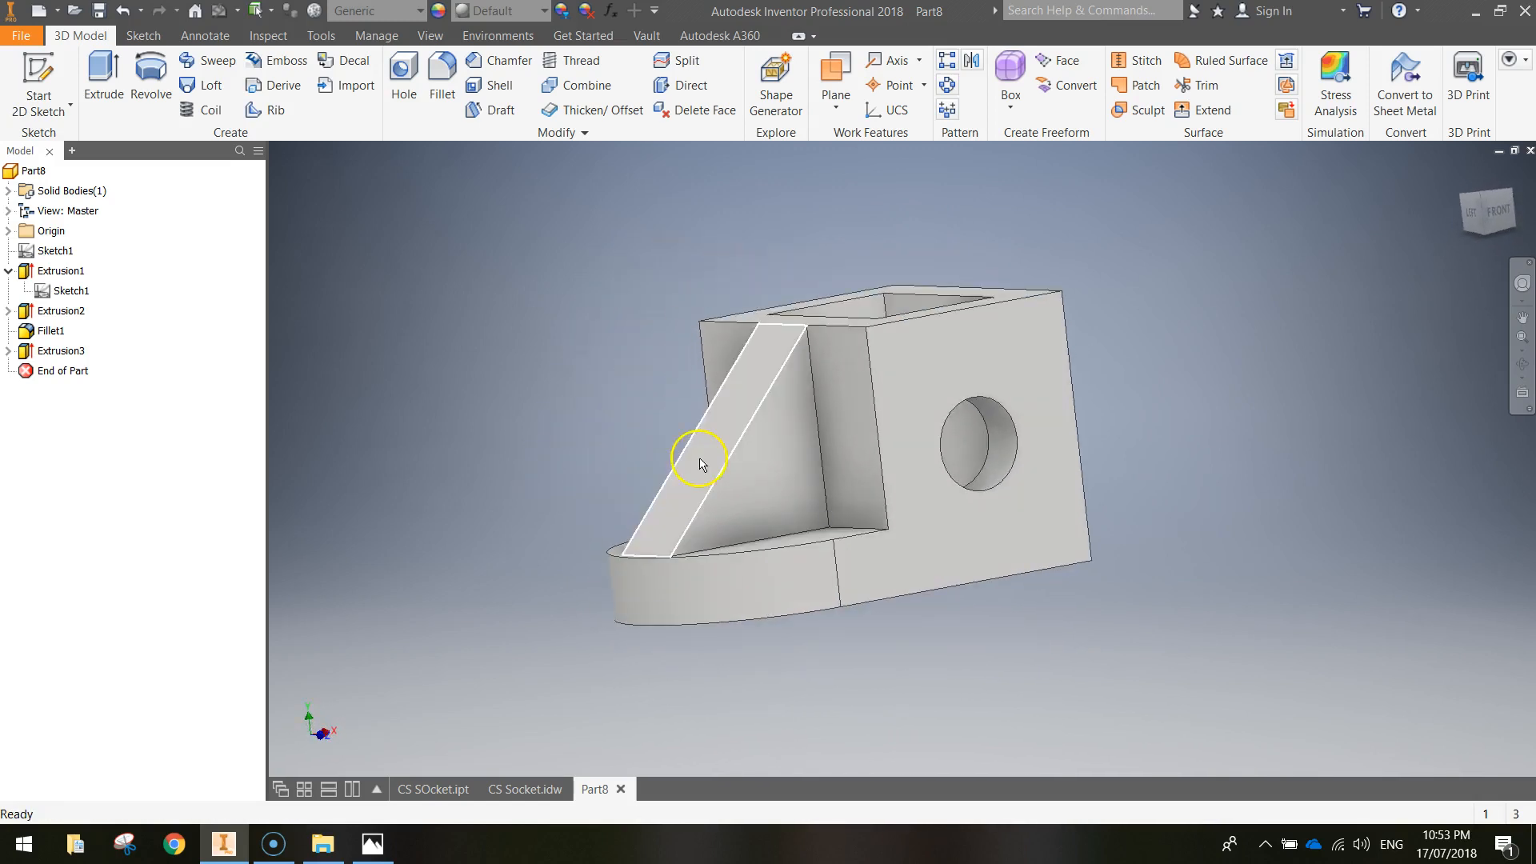
{"action": "left_click", "coordinate": [436, 12]}
{"action": "left_click", "coordinate": [287, 83]}
{"action": "type", "text": "steel"}
{"action": "key", "text": "Return"}
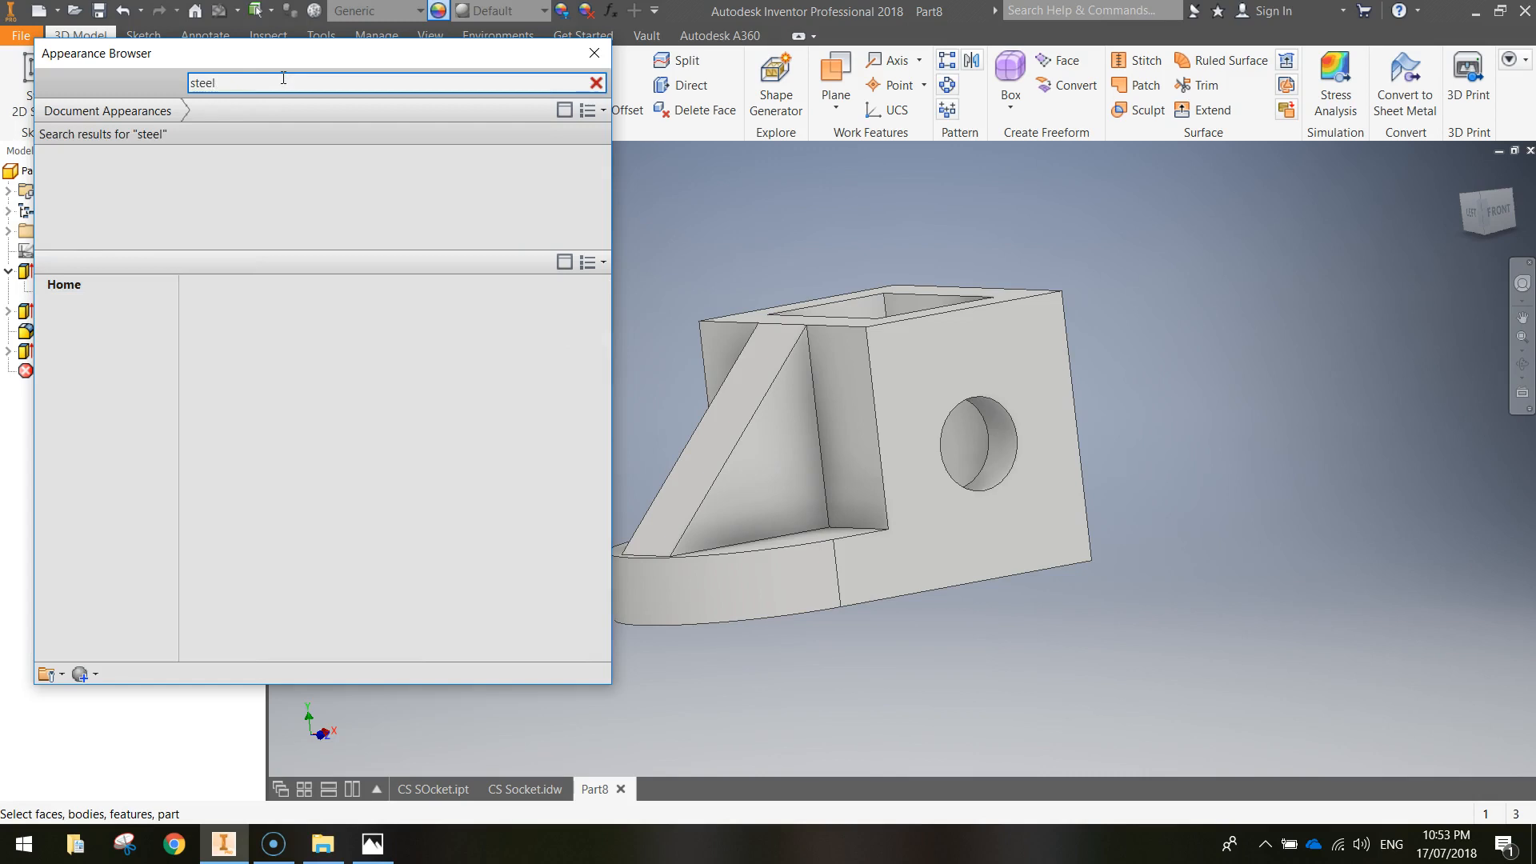
{"action": "left_click_drag", "start_coordinate": [603, 318], "coordinate": [612, 402]}
{"action": "middle_click_drag", "start_coordinate": [734, 304], "coordinate": [873, 300]}
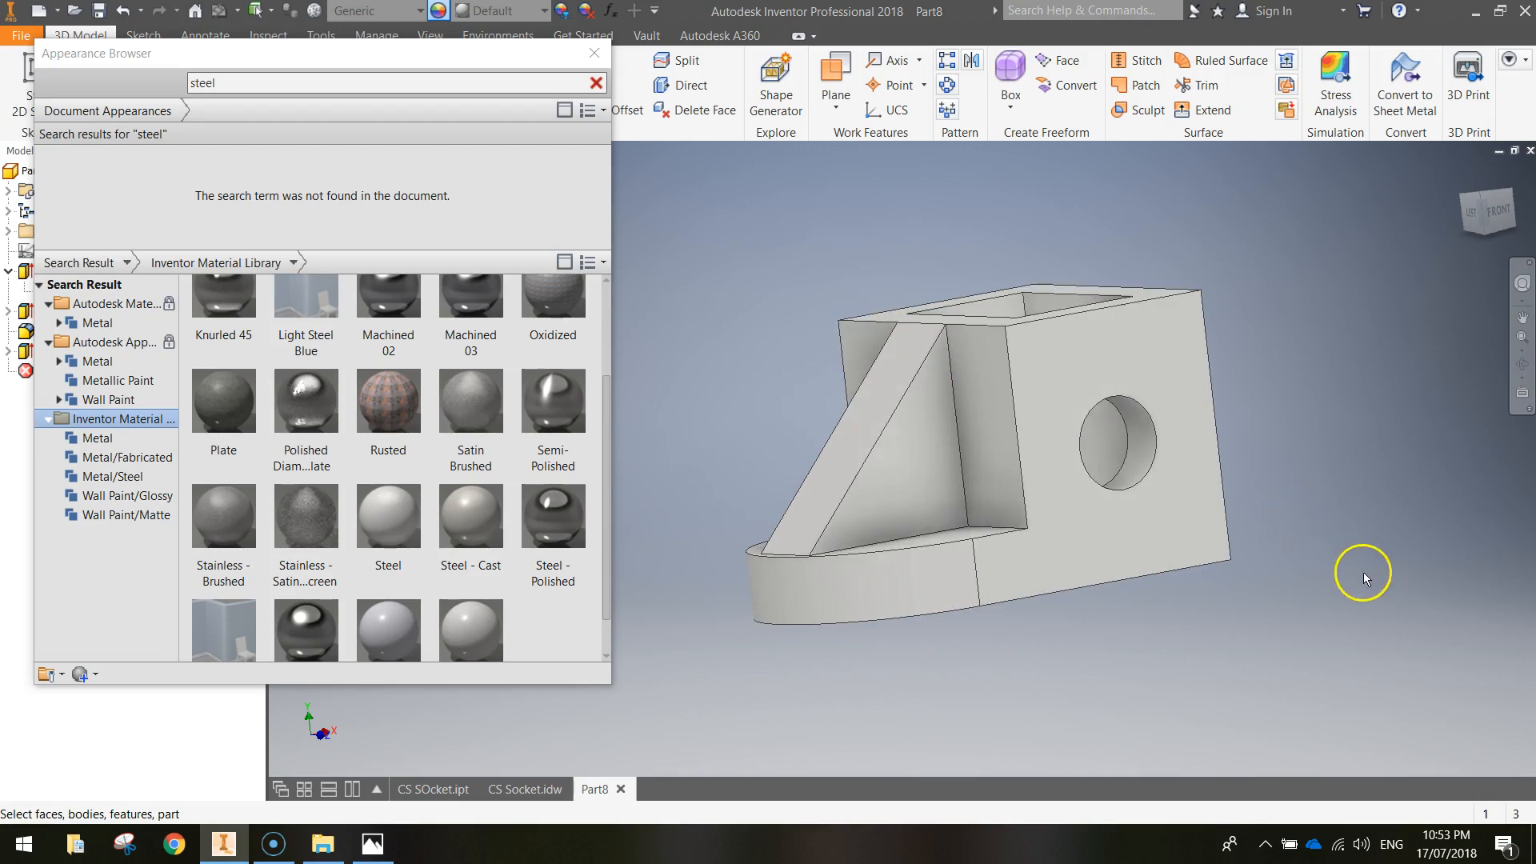
- Select the whole body, apply the Steel - Polished appearance to it and close the appearance browser
{"action": "left_click_drag", "start_coordinate": [1318, 650], "coordinate": [692, 226]}
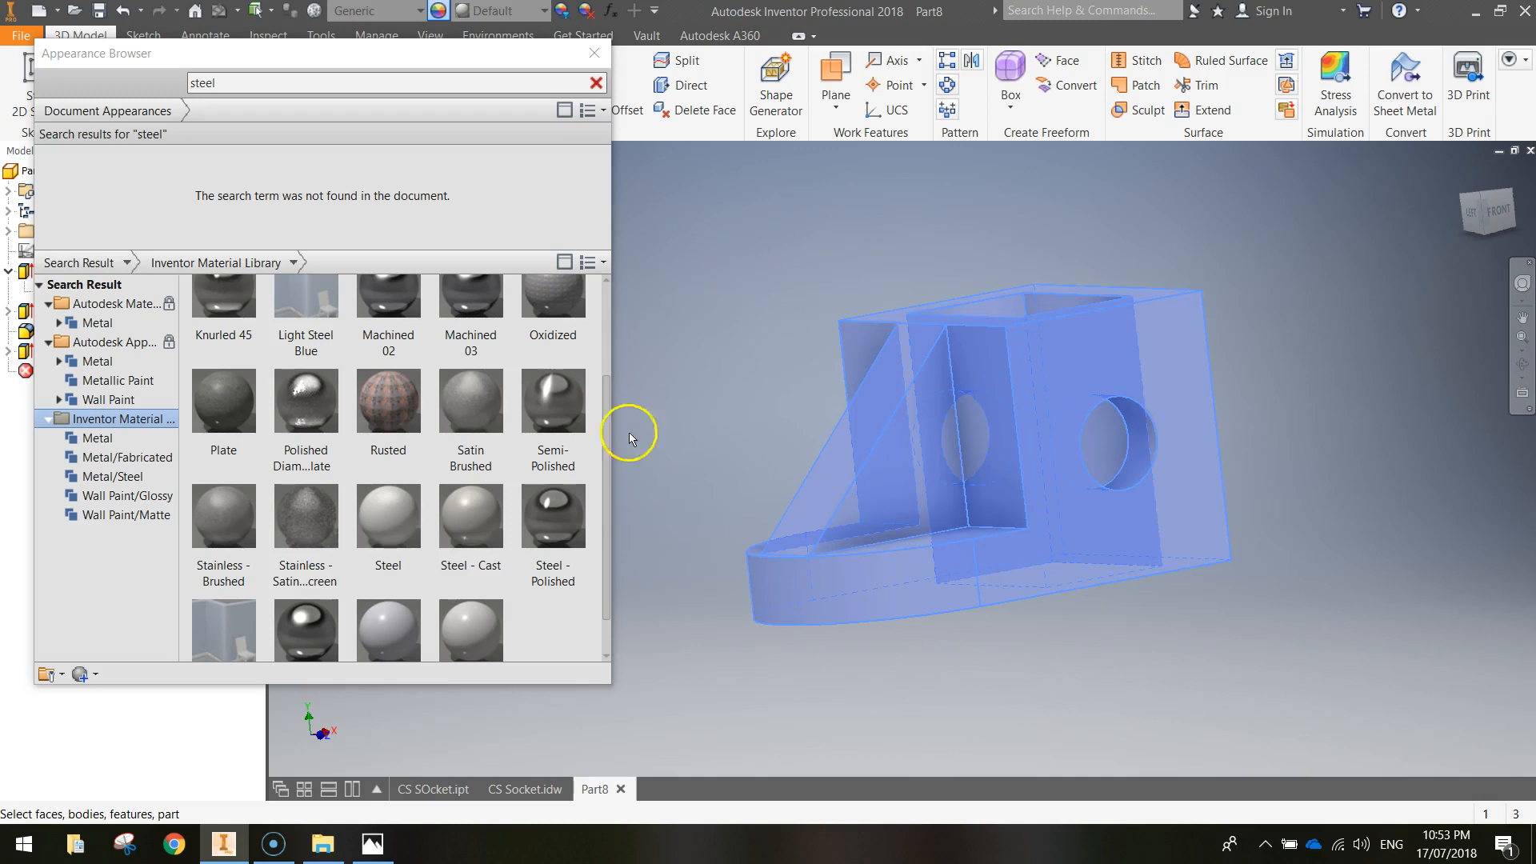
{"action": "scroll", "coordinate": [511, 555], "scroll_direction": "down", "scroll_amount": 1}
{"action": "left_click", "coordinate": [297, 576]}
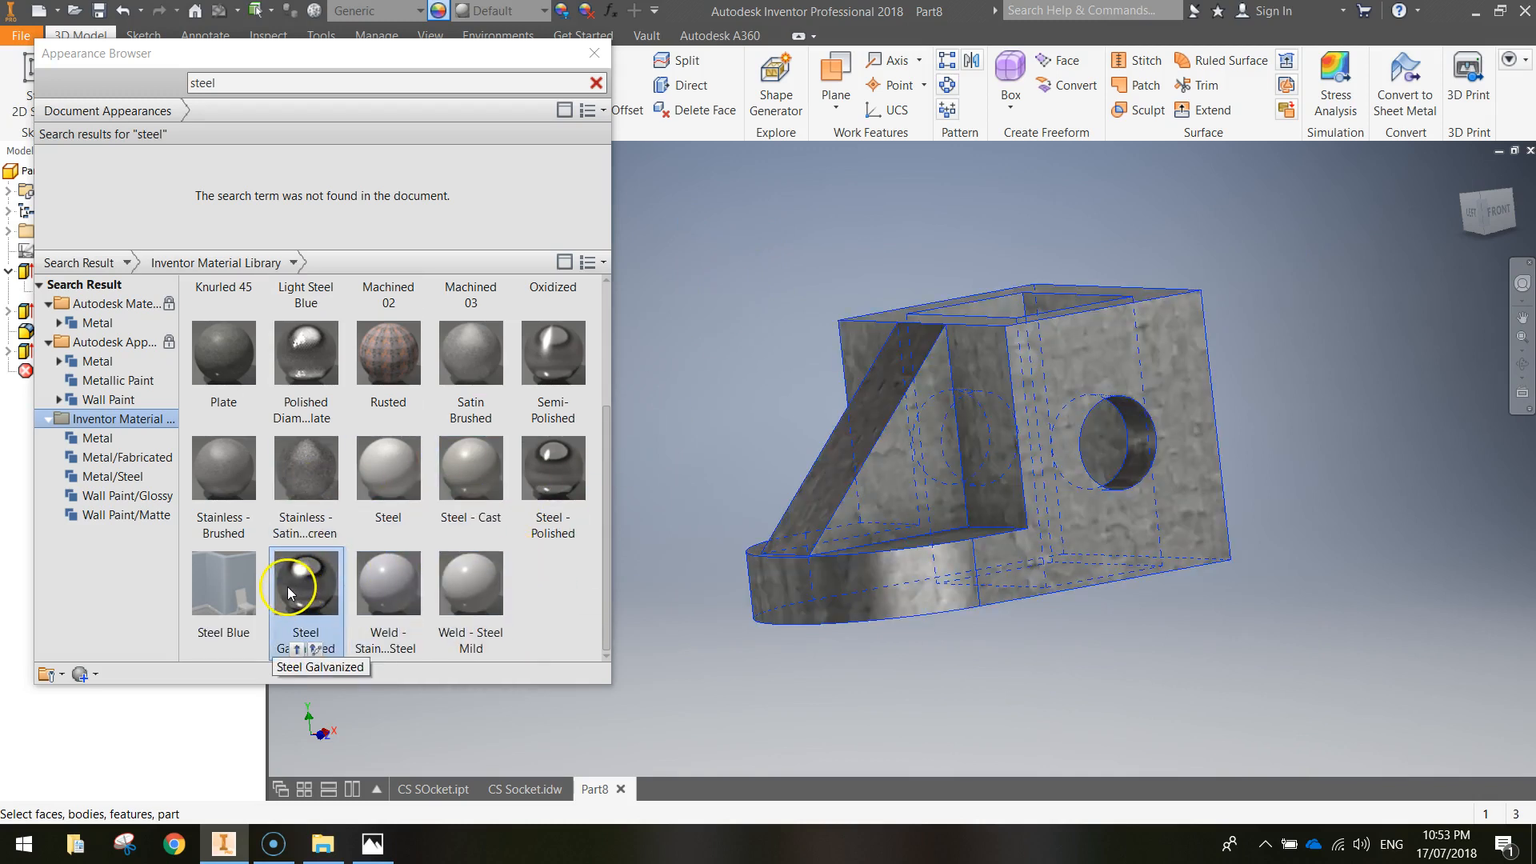
{"action": "left_click", "coordinate": [383, 588]}
{"action": "left_click", "coordinate": [541, 502]}
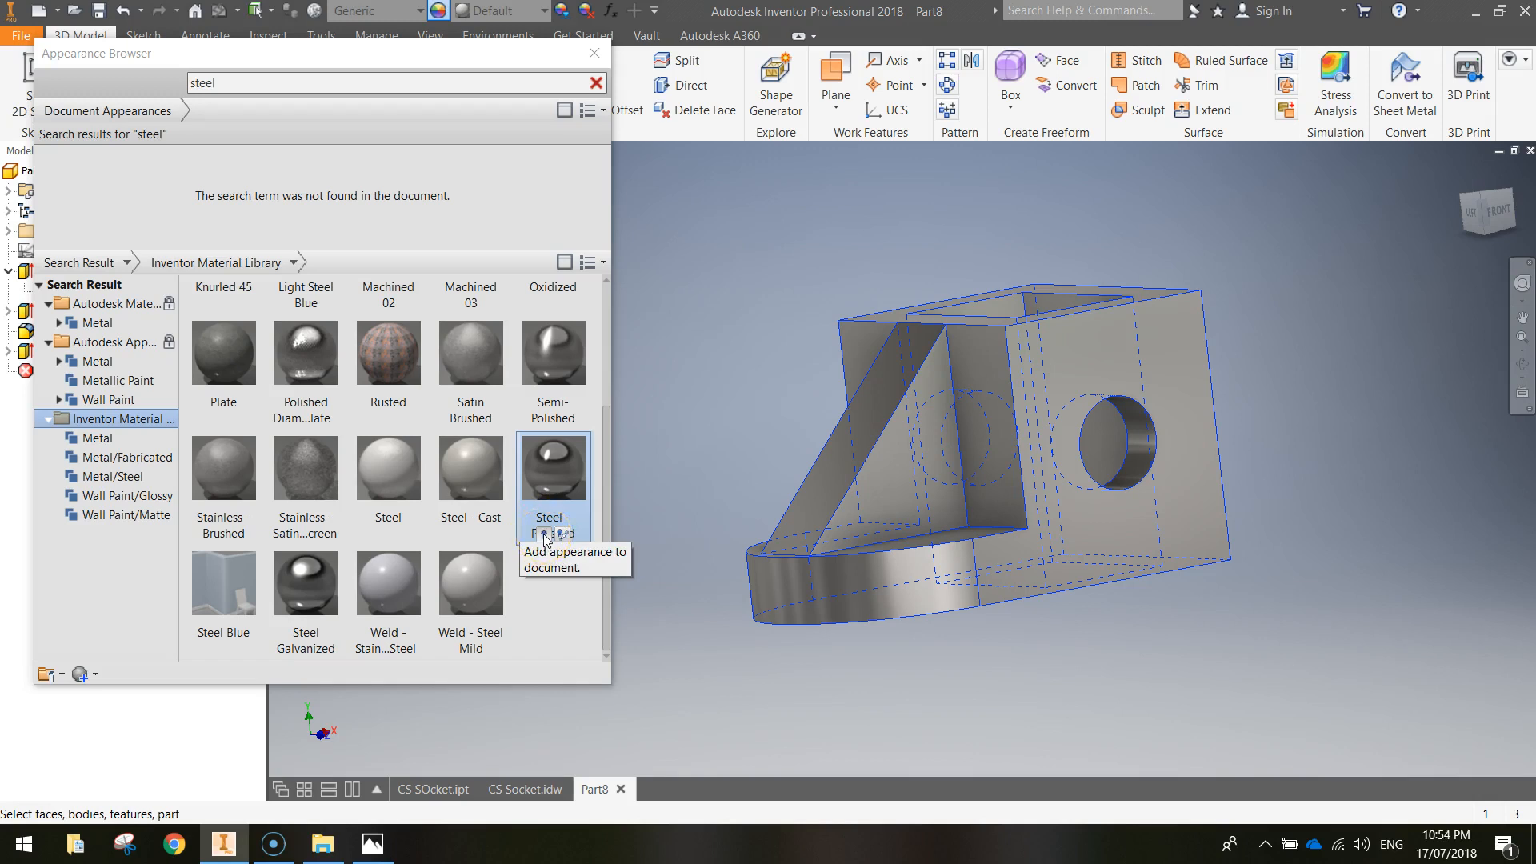
{"action": "left_click", "coordinate": [545, 534]}
{"action": "left_click", "coordinate": [1070, 456]}
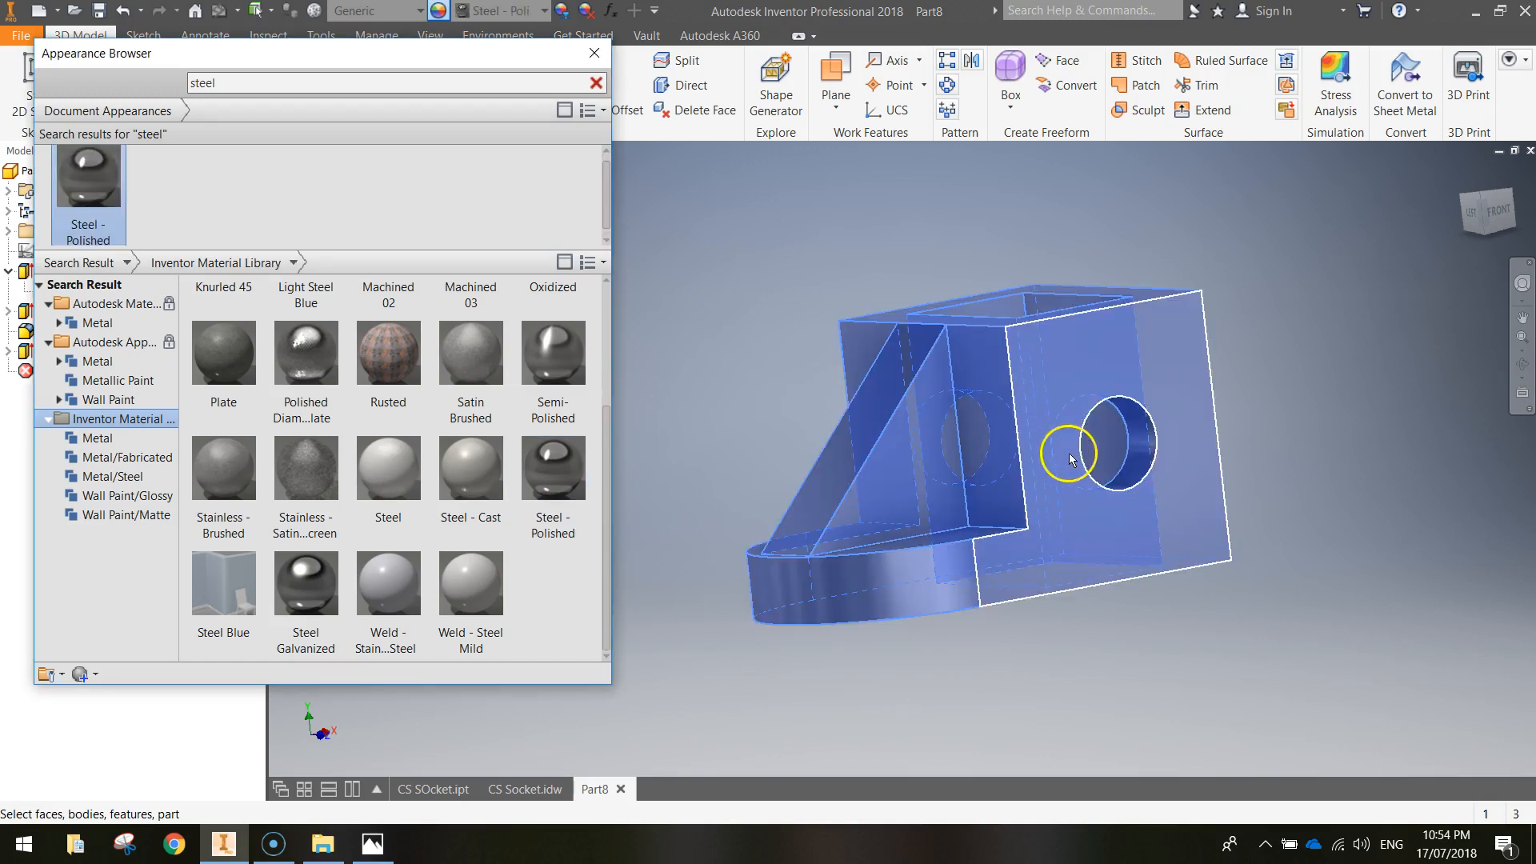
{"action": "left_click", "coordinate": [596, 57]}
- Save the part as "CS Socket" in the New Graphics Shapes folder
{"action": "left_click", "coordinate": [1523, 363]}
{"action": "left_click_drag", "start_coordinate": [796, 408], "coordinate": [775, 432]}
{"action": "key", "text": "Escape"}
{"action": "left_click", "coordinate": [100, 21]}
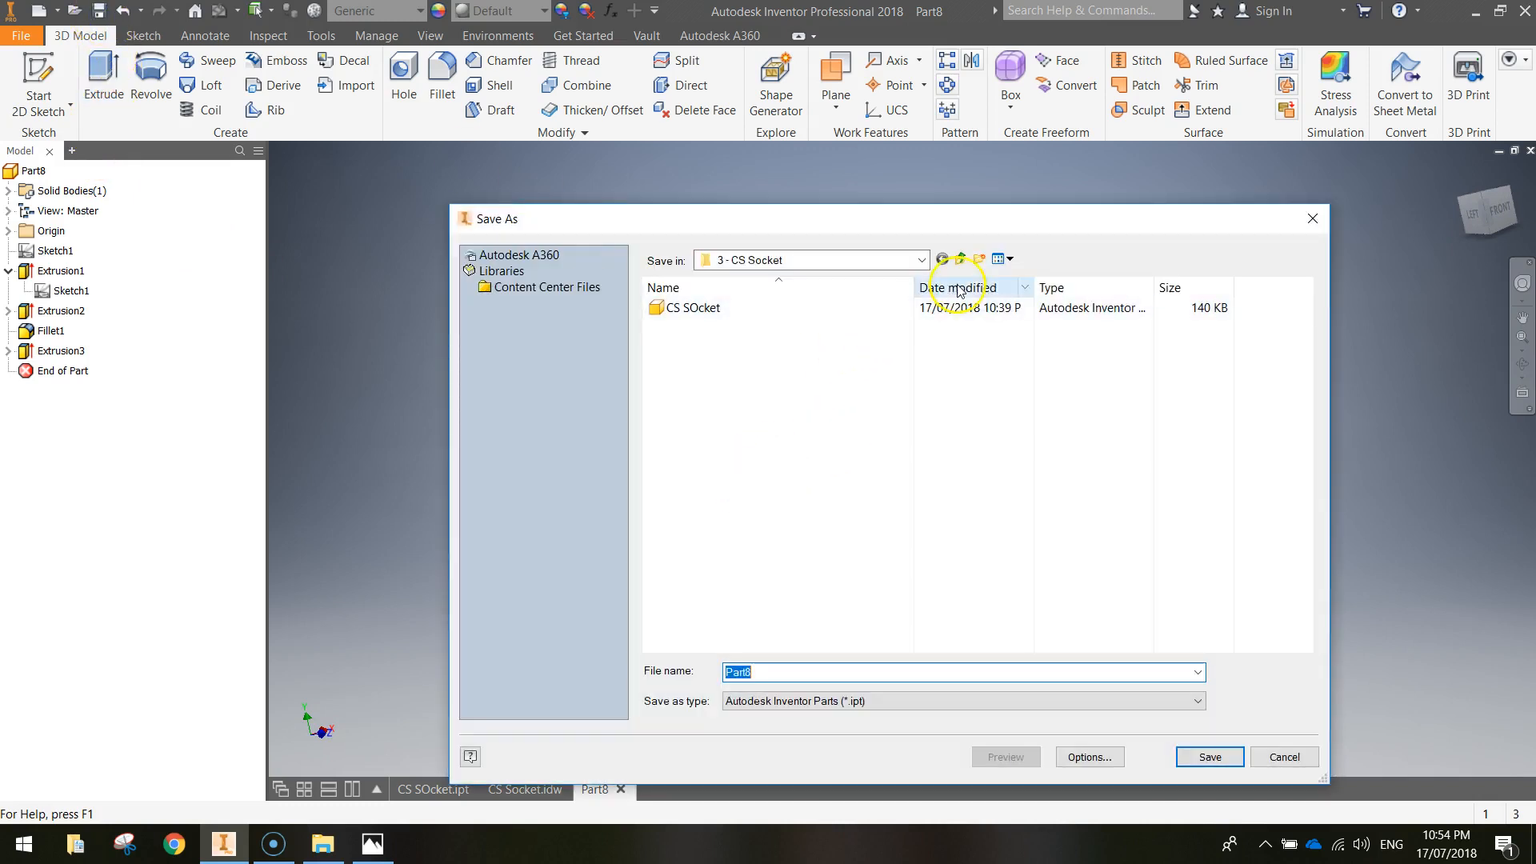
{"action": "left_click", "coordinate": [962, 259]}
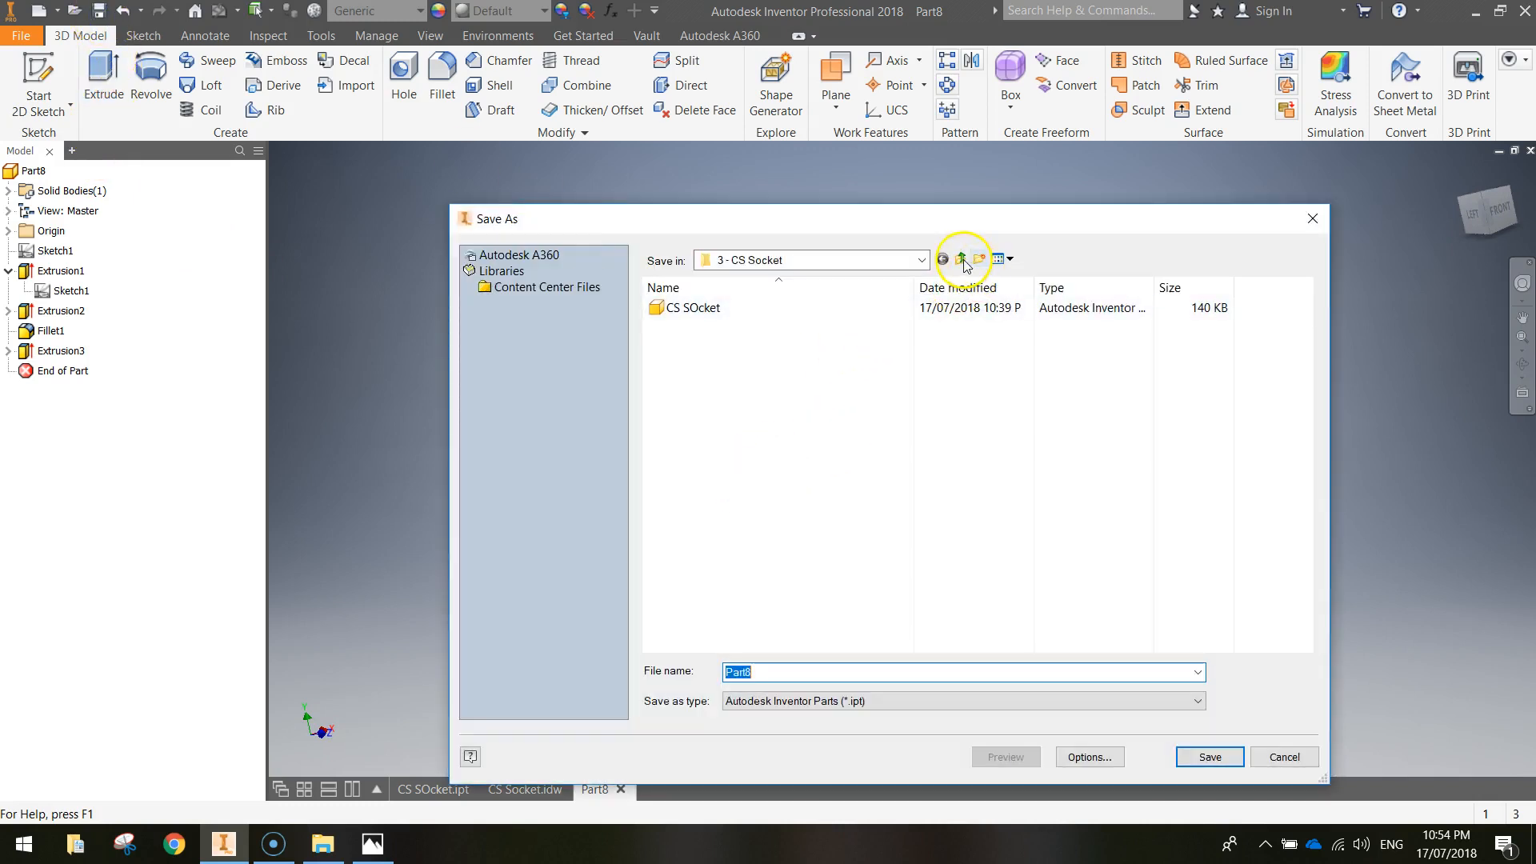
{"action": "type", "text": "CS Socket"}
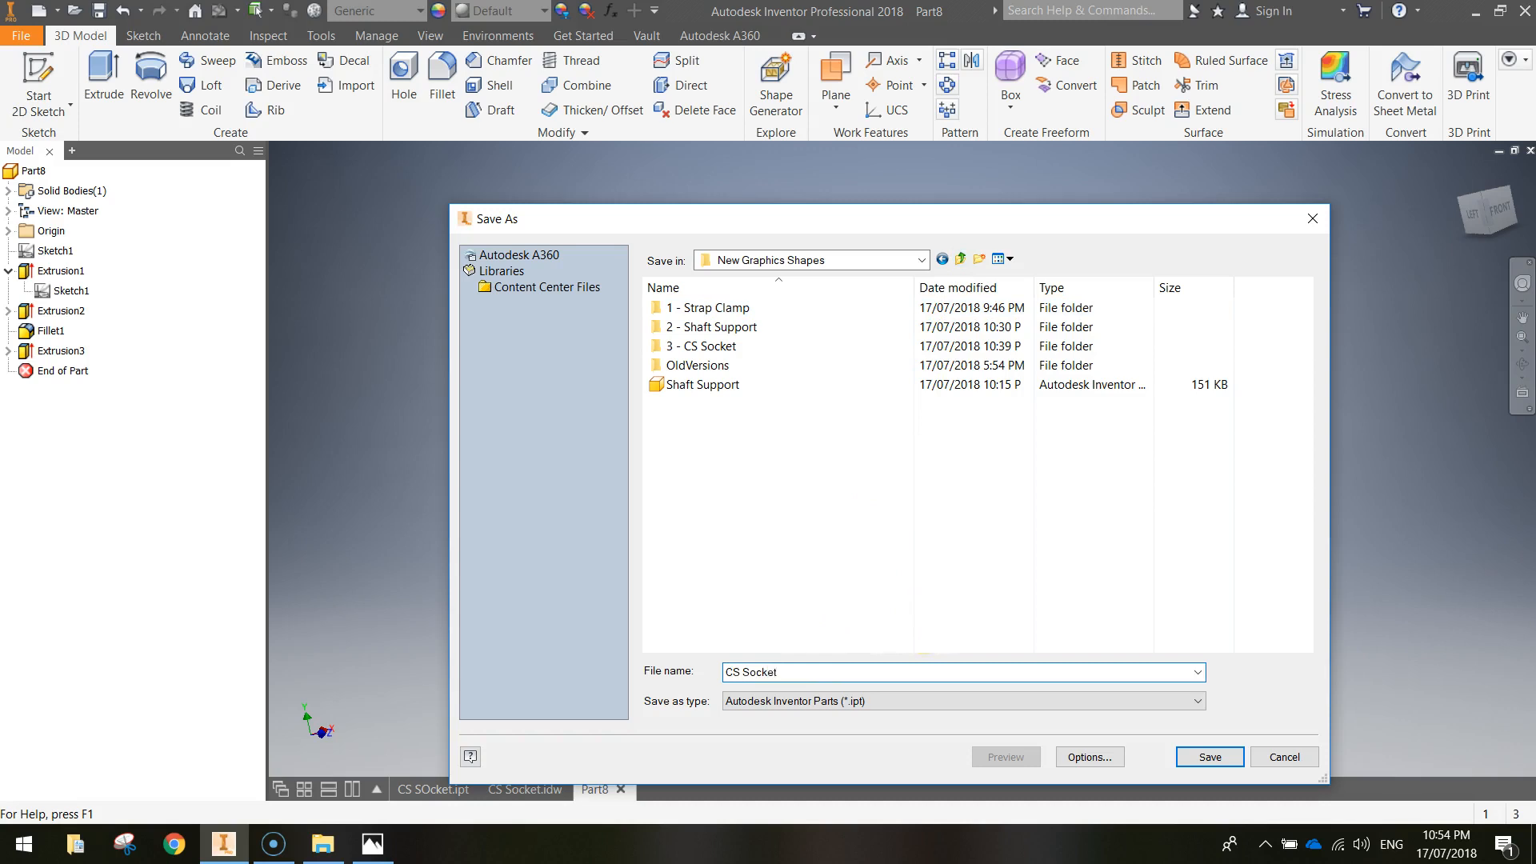
{"action": "key", "text": "Return"}
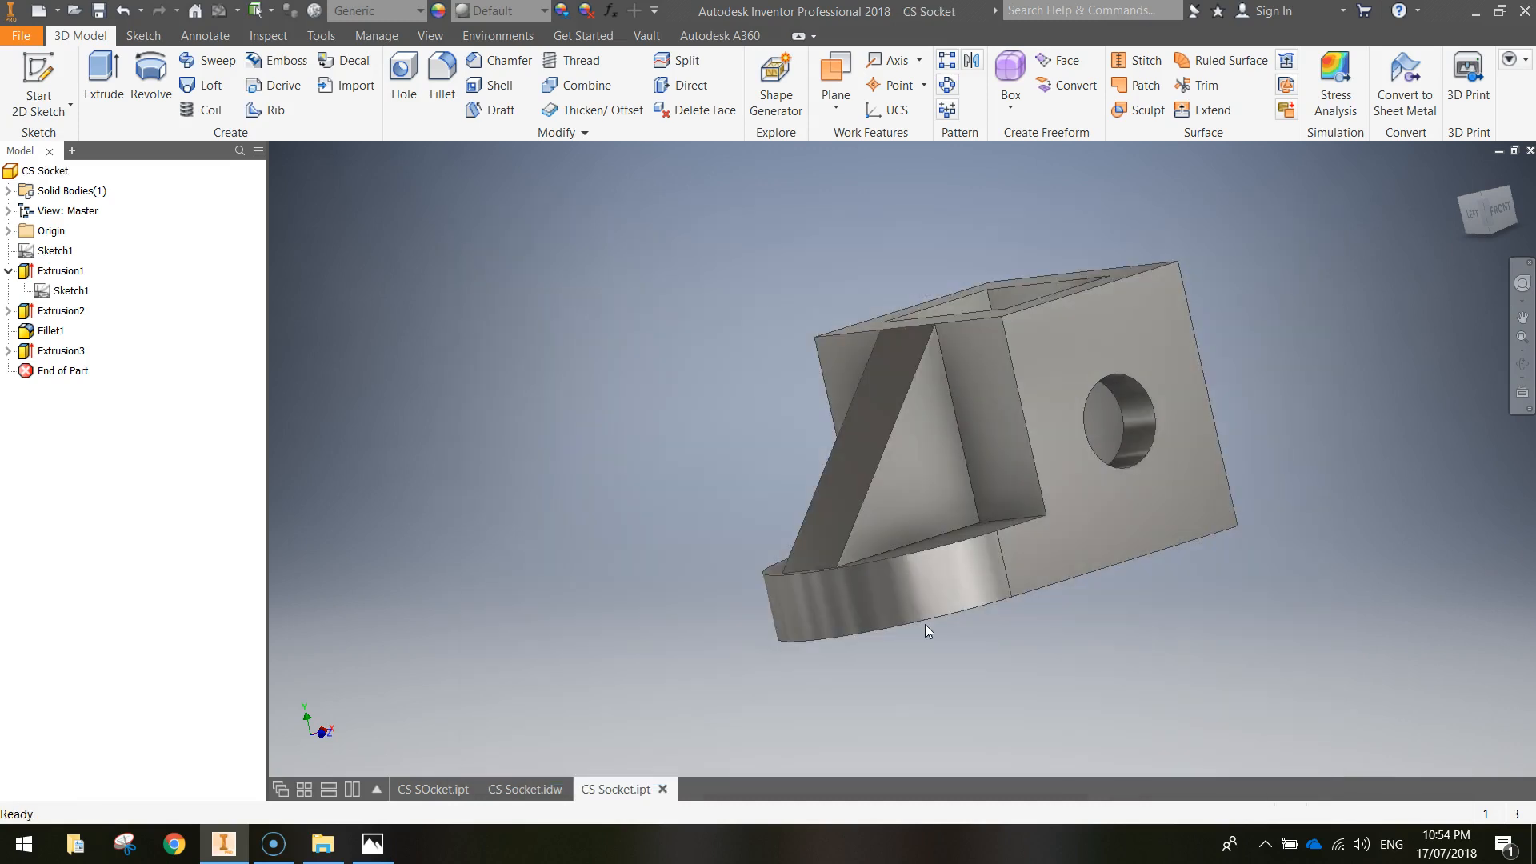
- Close the CS Socket.idw drawing and the other CS SOcket.ipt part, keeping only the newly saved part open
{"action": "left_click", "coordinate": [504, 782]}
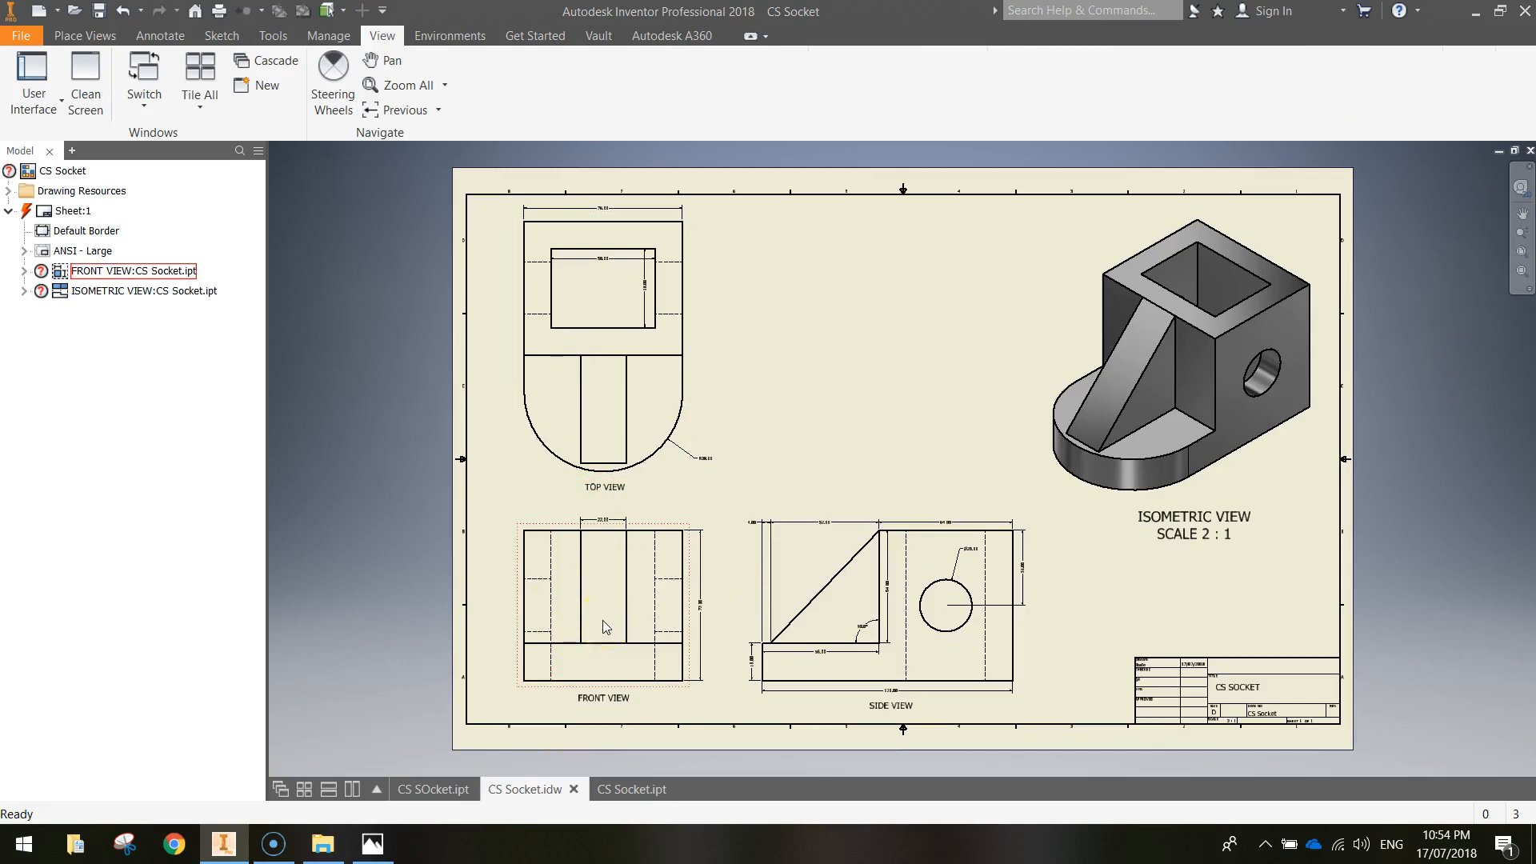
{"action": "left_click", "coordinate": [718, 670]}
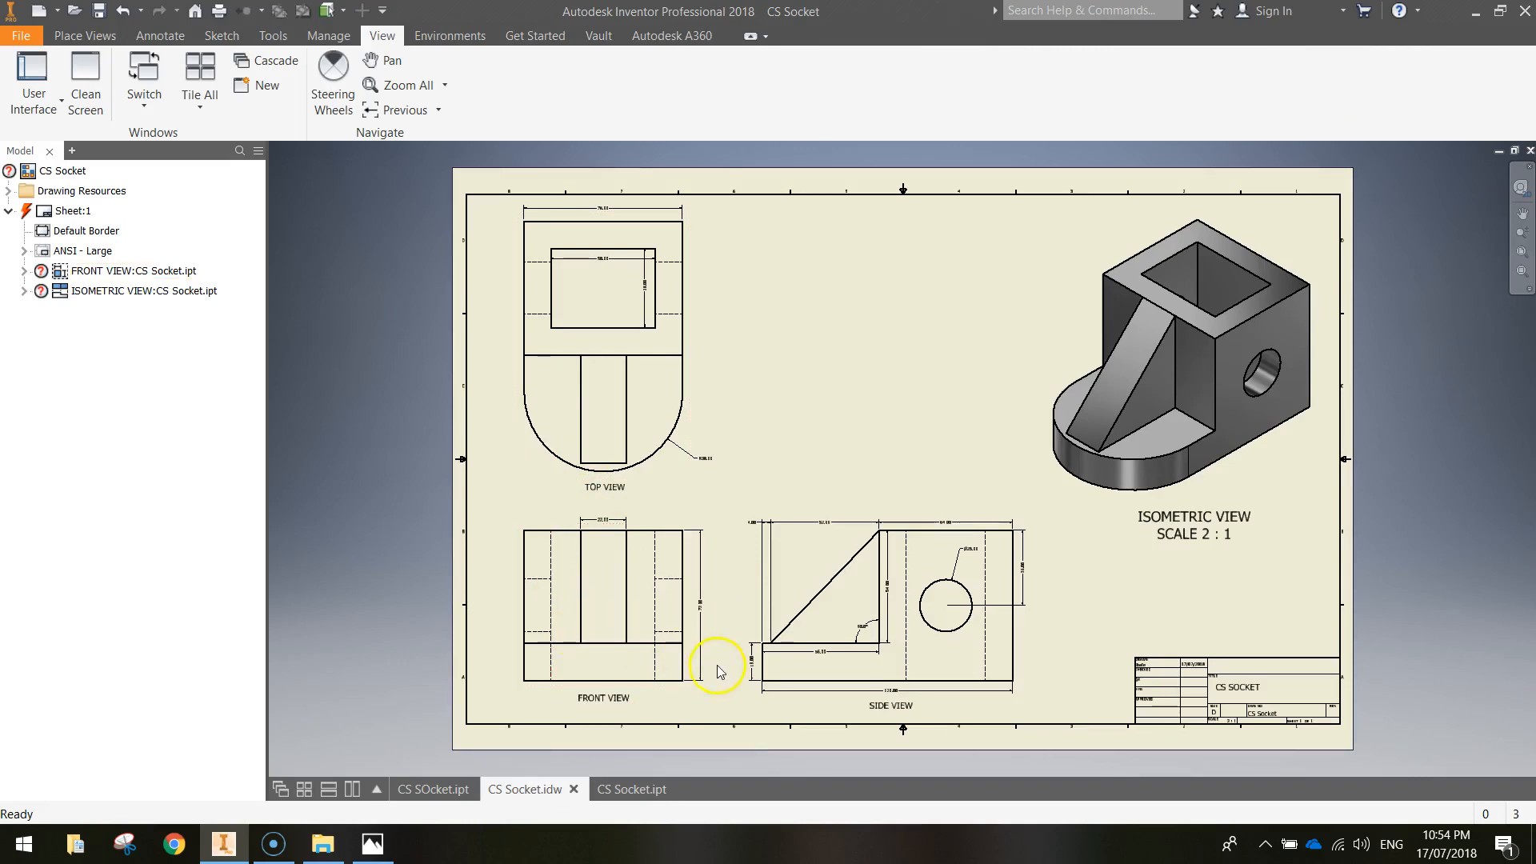
{"action": "left_click", "coordinate": [574, 789]}
{"action": "left_click", "coordinate": [703, 457]}
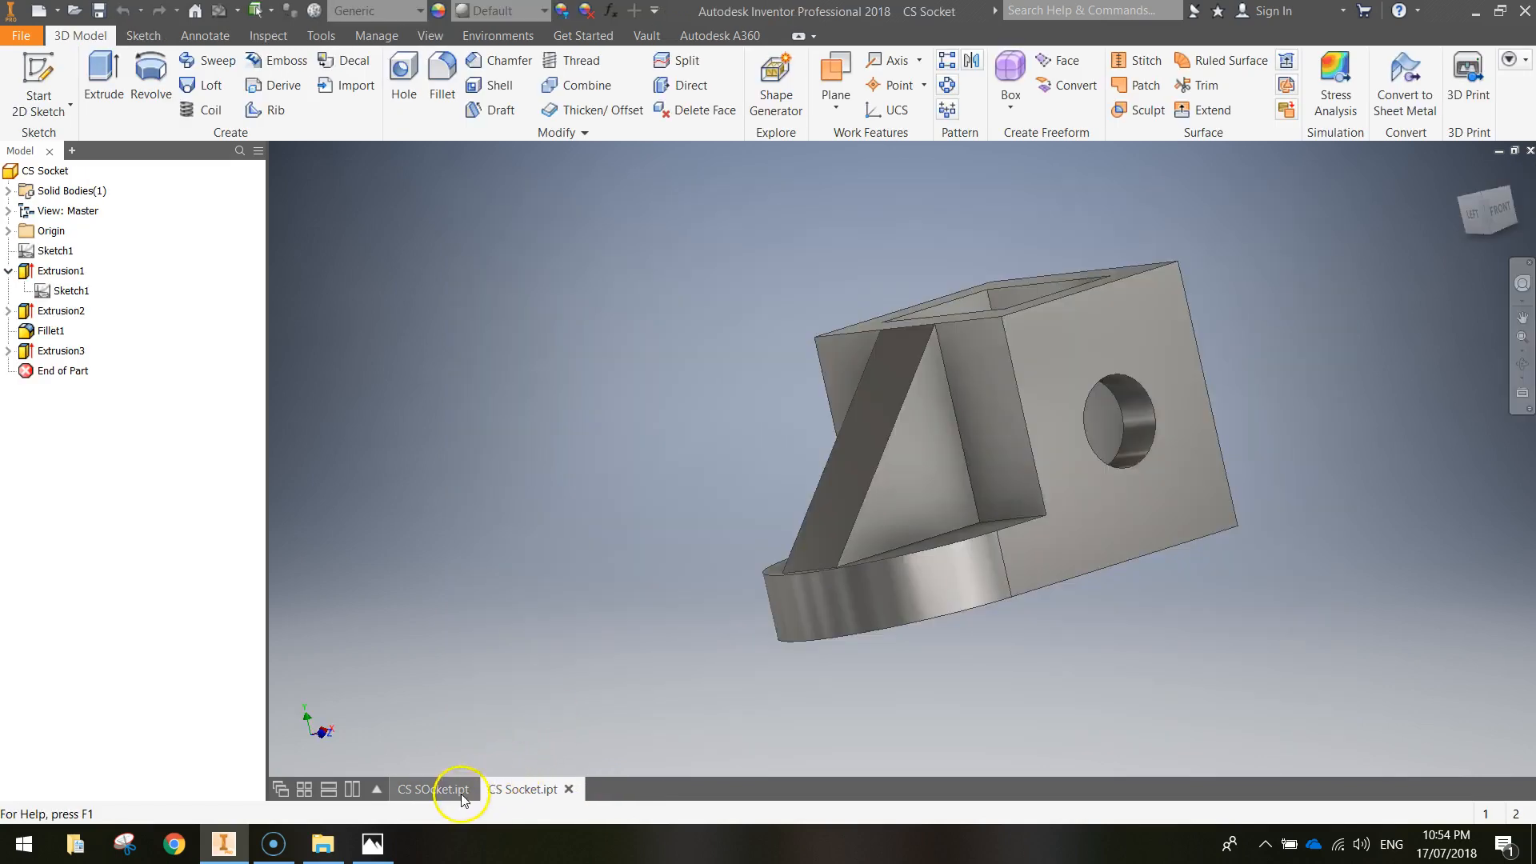
{"action": "left_click", "coordinate": [440, 789]}
{"action": "left_click", "coordinate": [482, 789]}
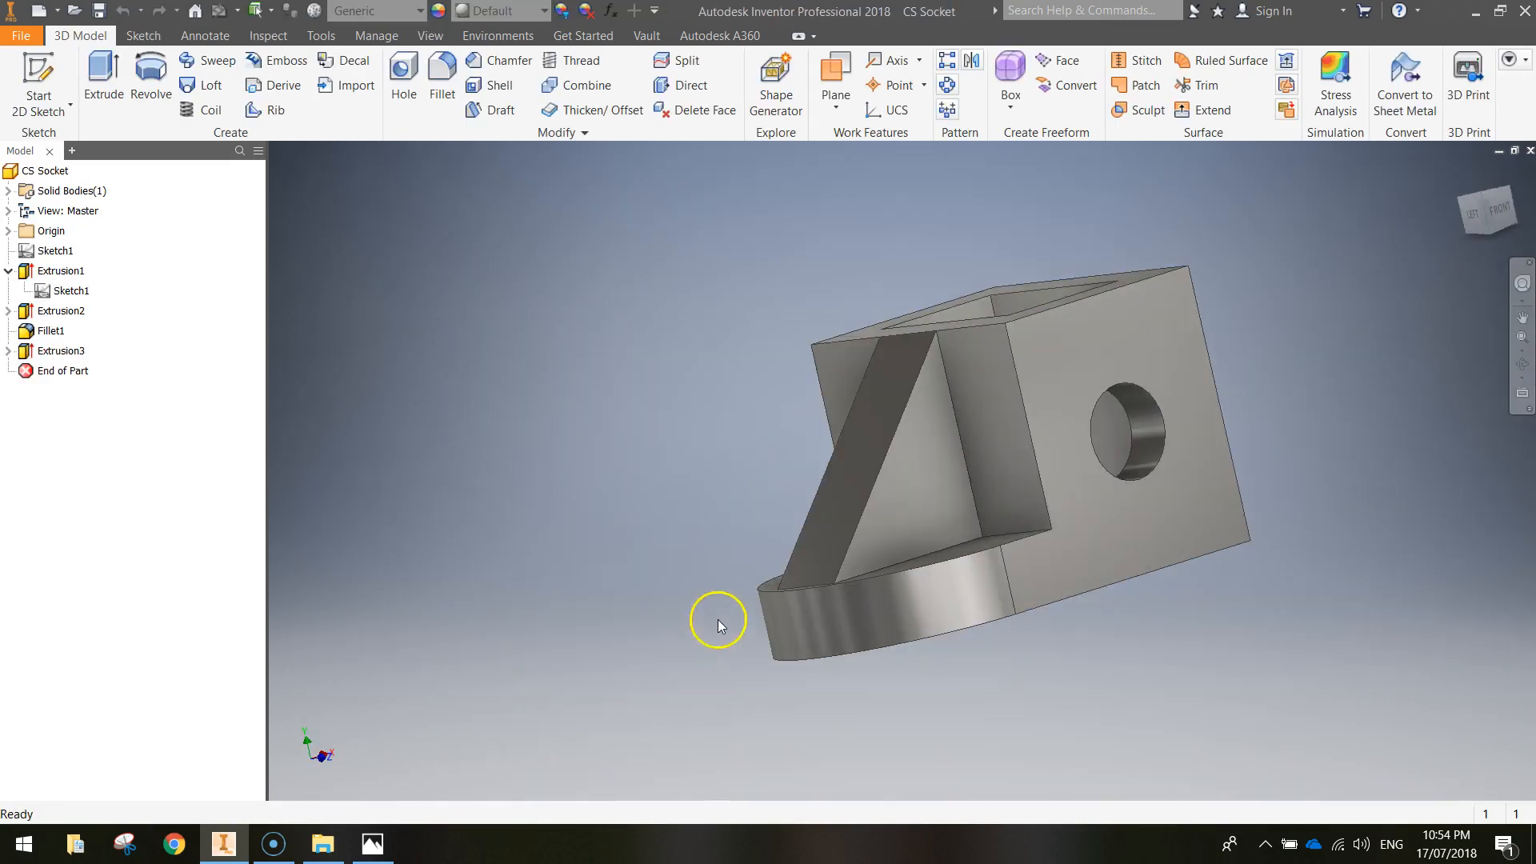
- Create a new drawing from the metric ANSI (mm).idw template
{"action": "mouse_move", "coordinate": [640, 488]}
{"action": "left_mouse_down"}
{"action": "mouse_move", "coordinate": [686, 500]}
{"action": "mouse_move", "coordinate": [671, 484]}
{"action": "left_mouse_up"}
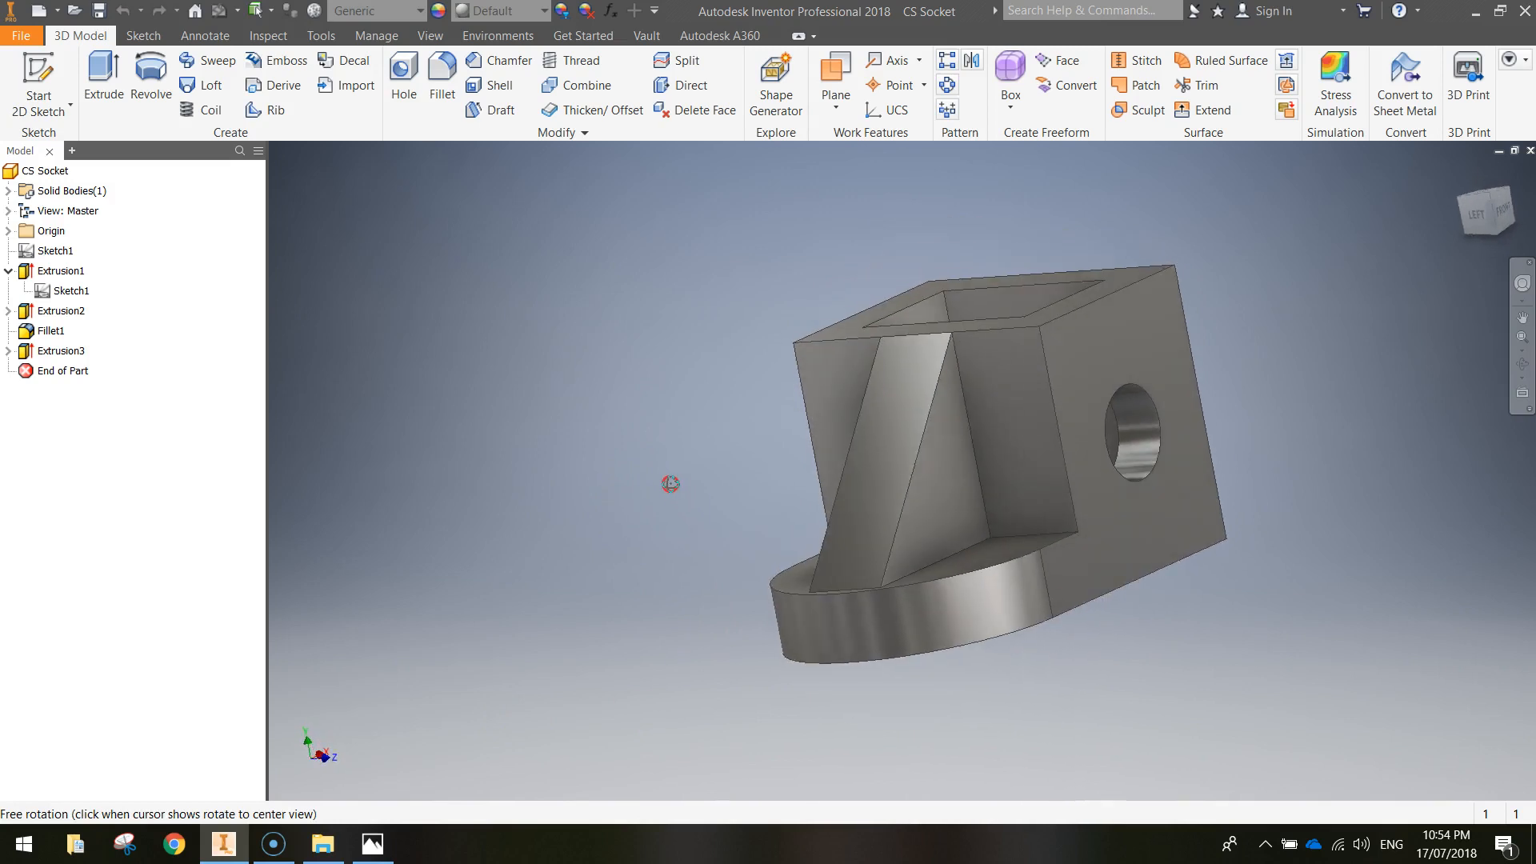
{"action": "left_click", "coordinate": [22, 37]}
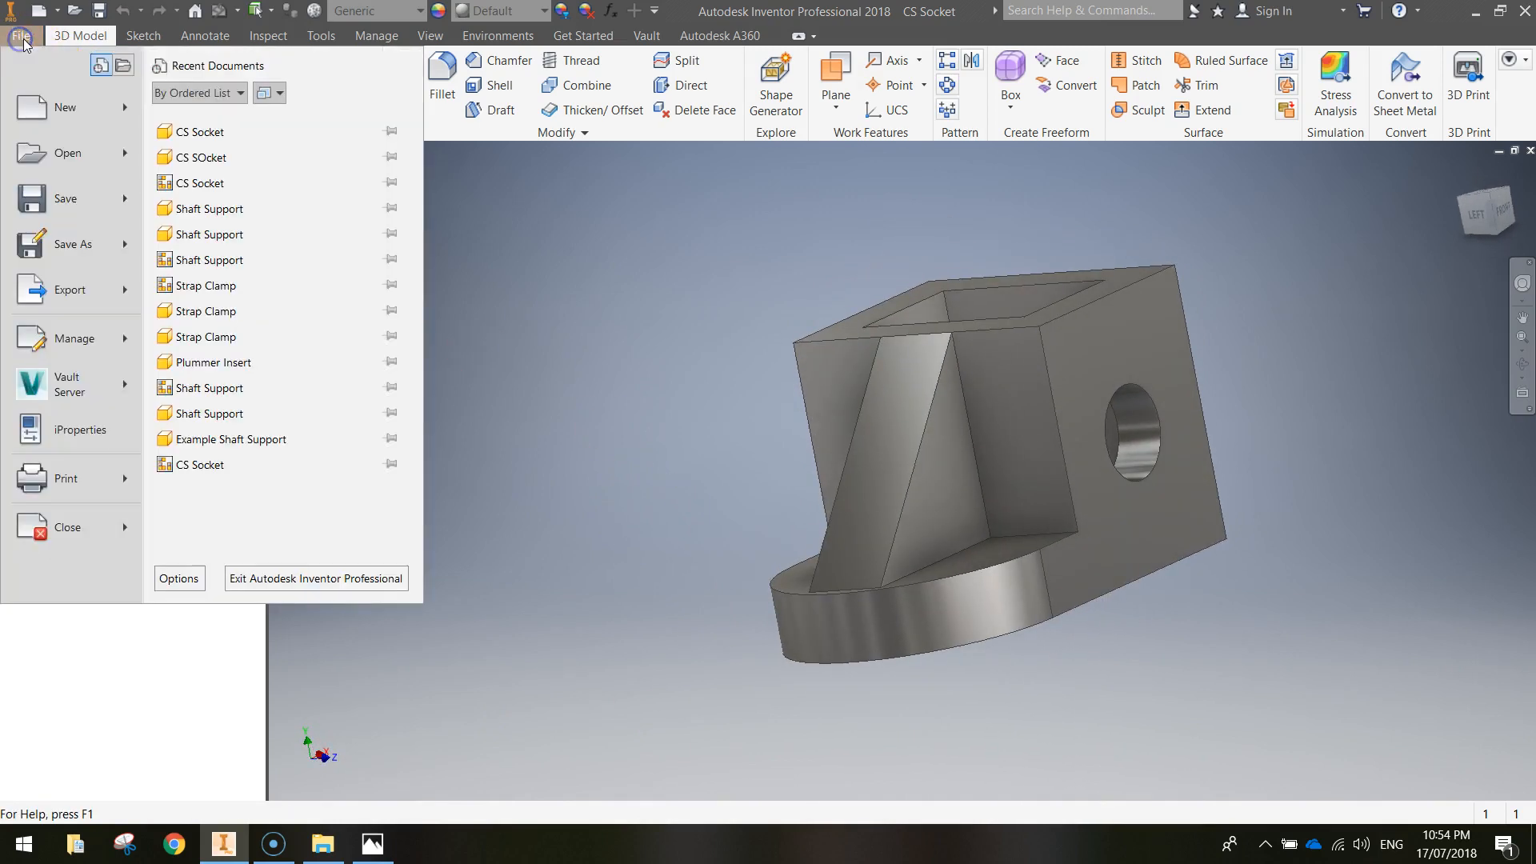
{"action": "left_click", "coordinate": [60, 107]}
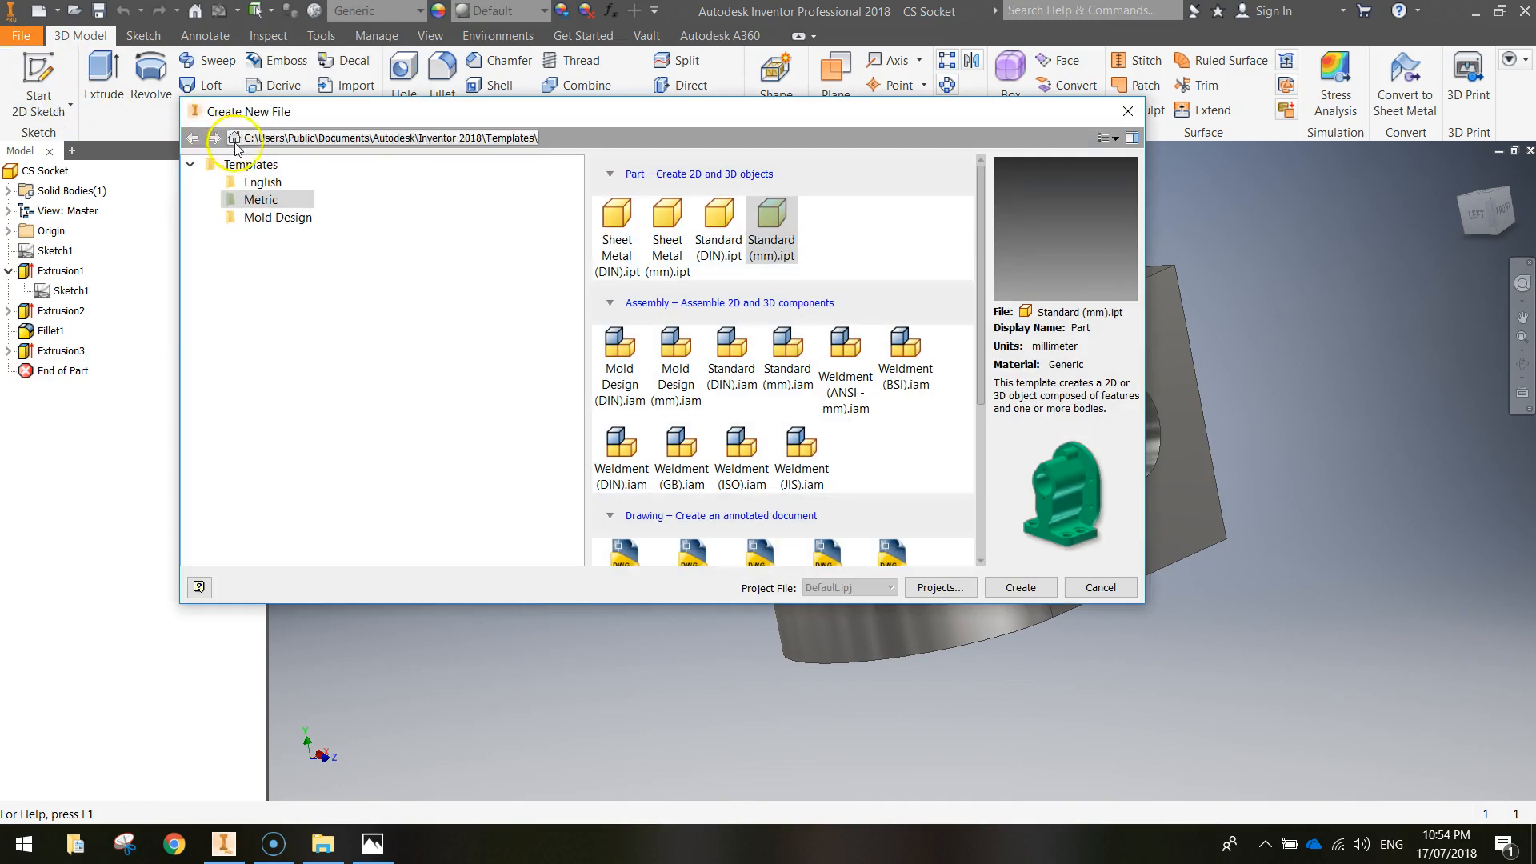
{"action": "left_click", "coordinate": [261, 200]}
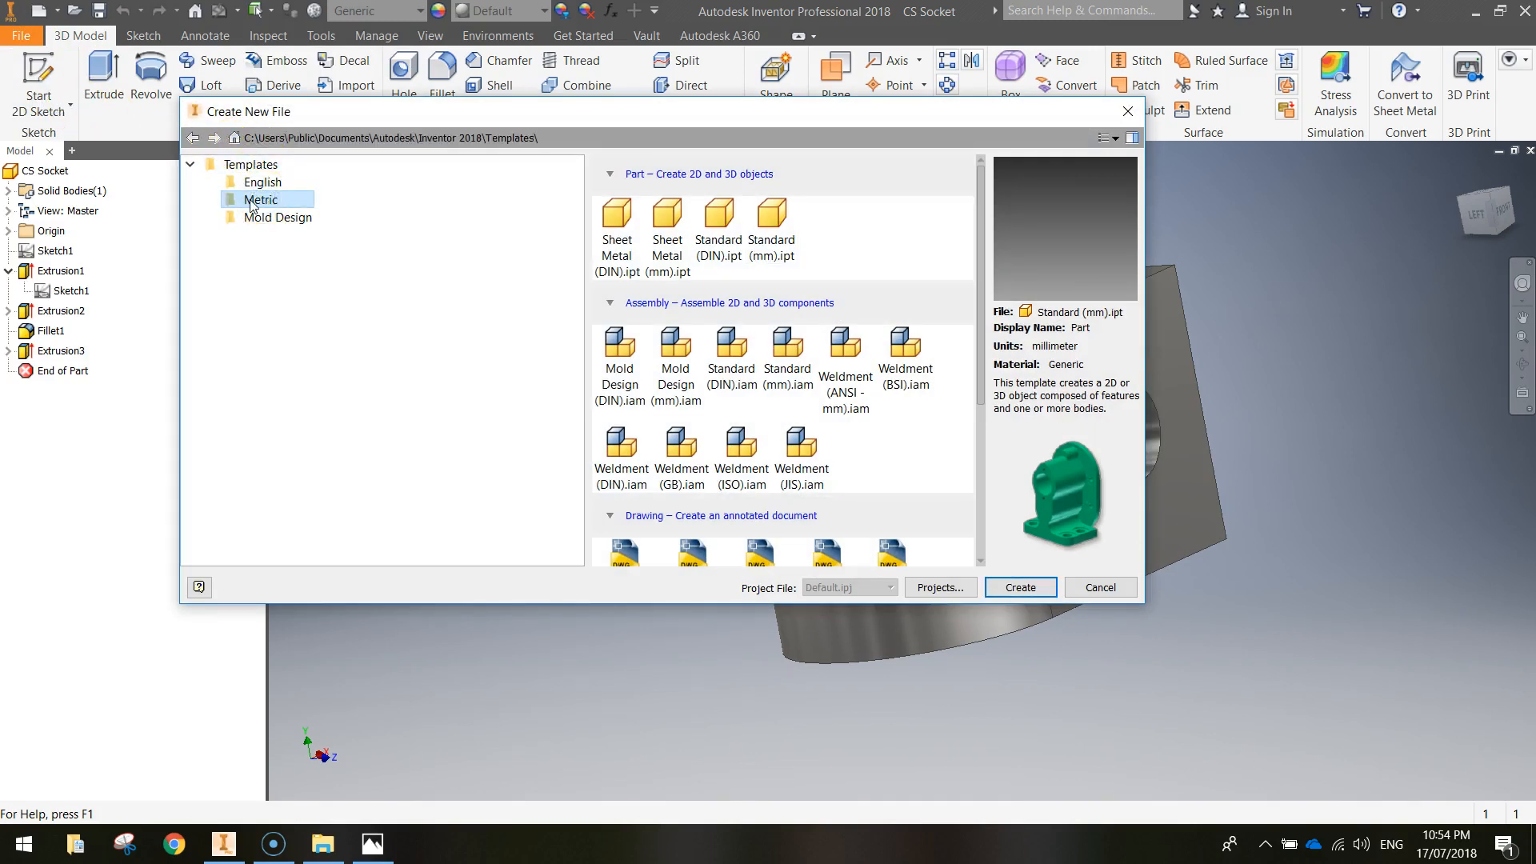
{"action": "left_click_drag", "start_coordinate": [982, 267], "coordinate": [978, 424]}
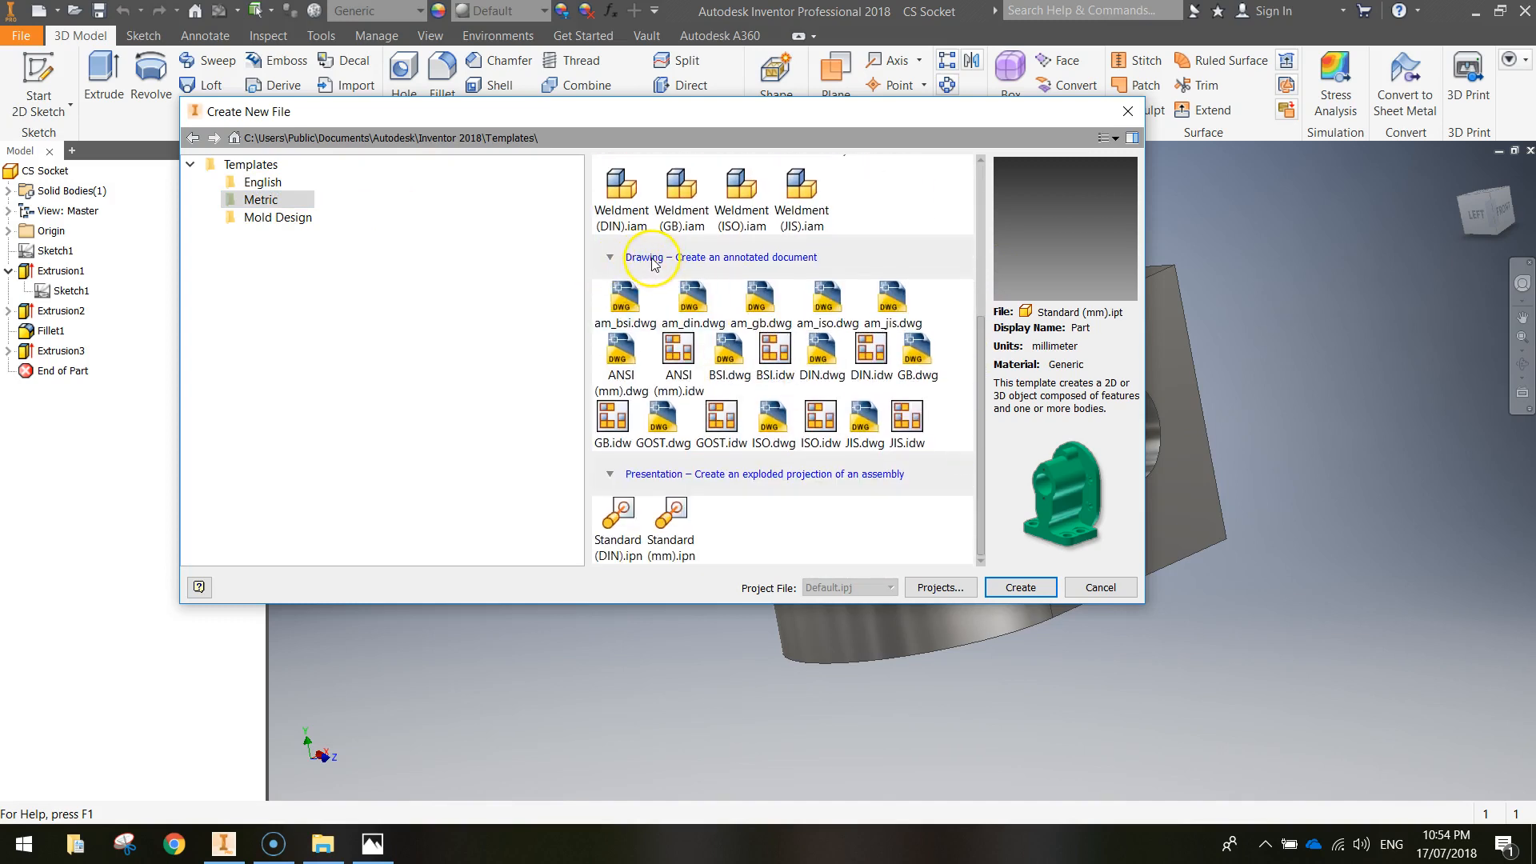
{"action": "left_click", "coordinate": [685, 352]}
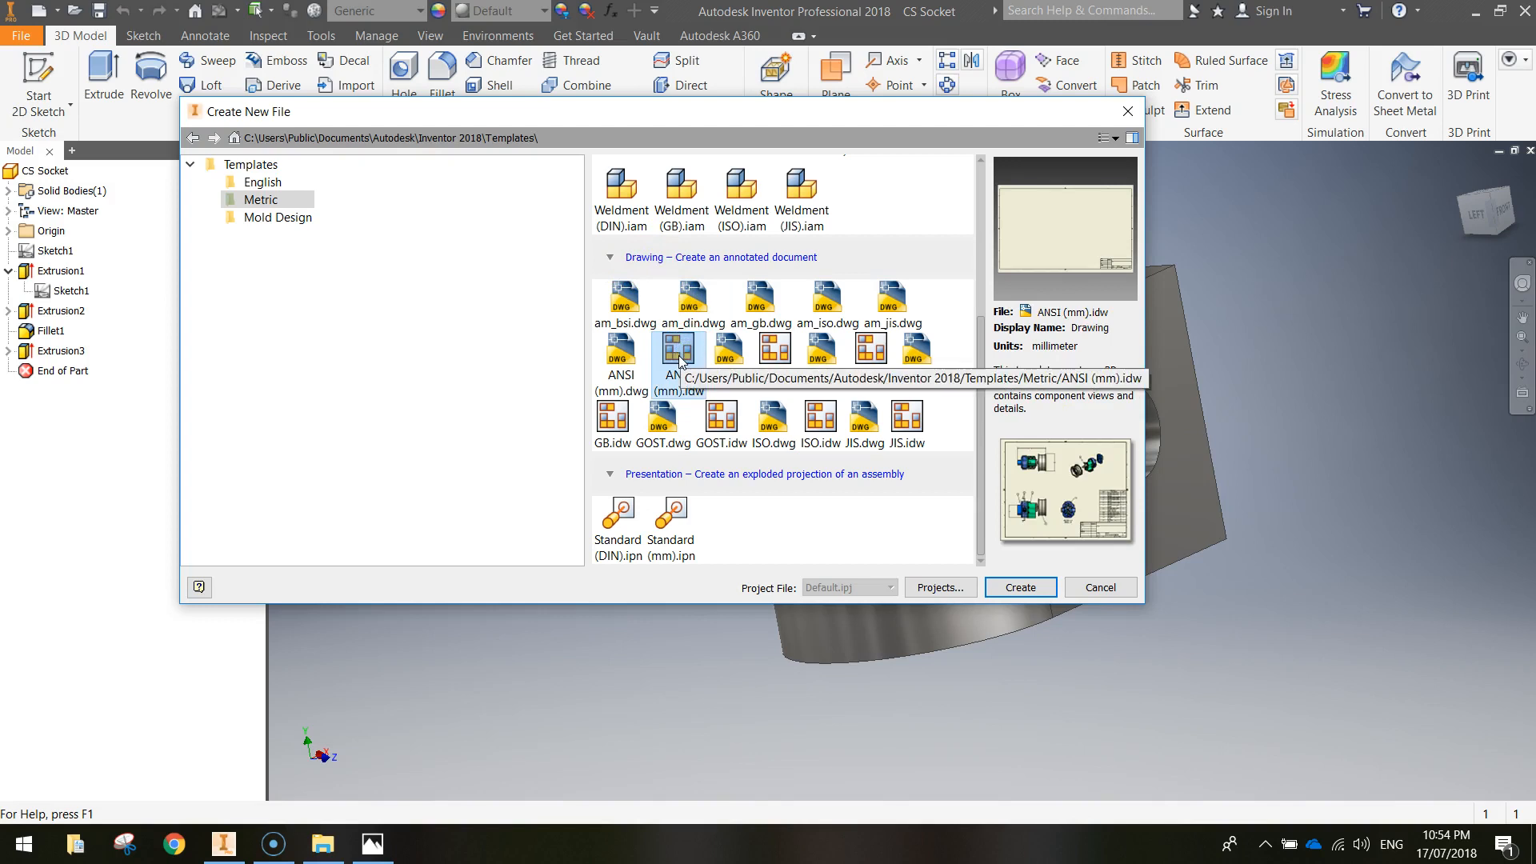
{"action": "left_click", "coordinate": [1034, 588]}
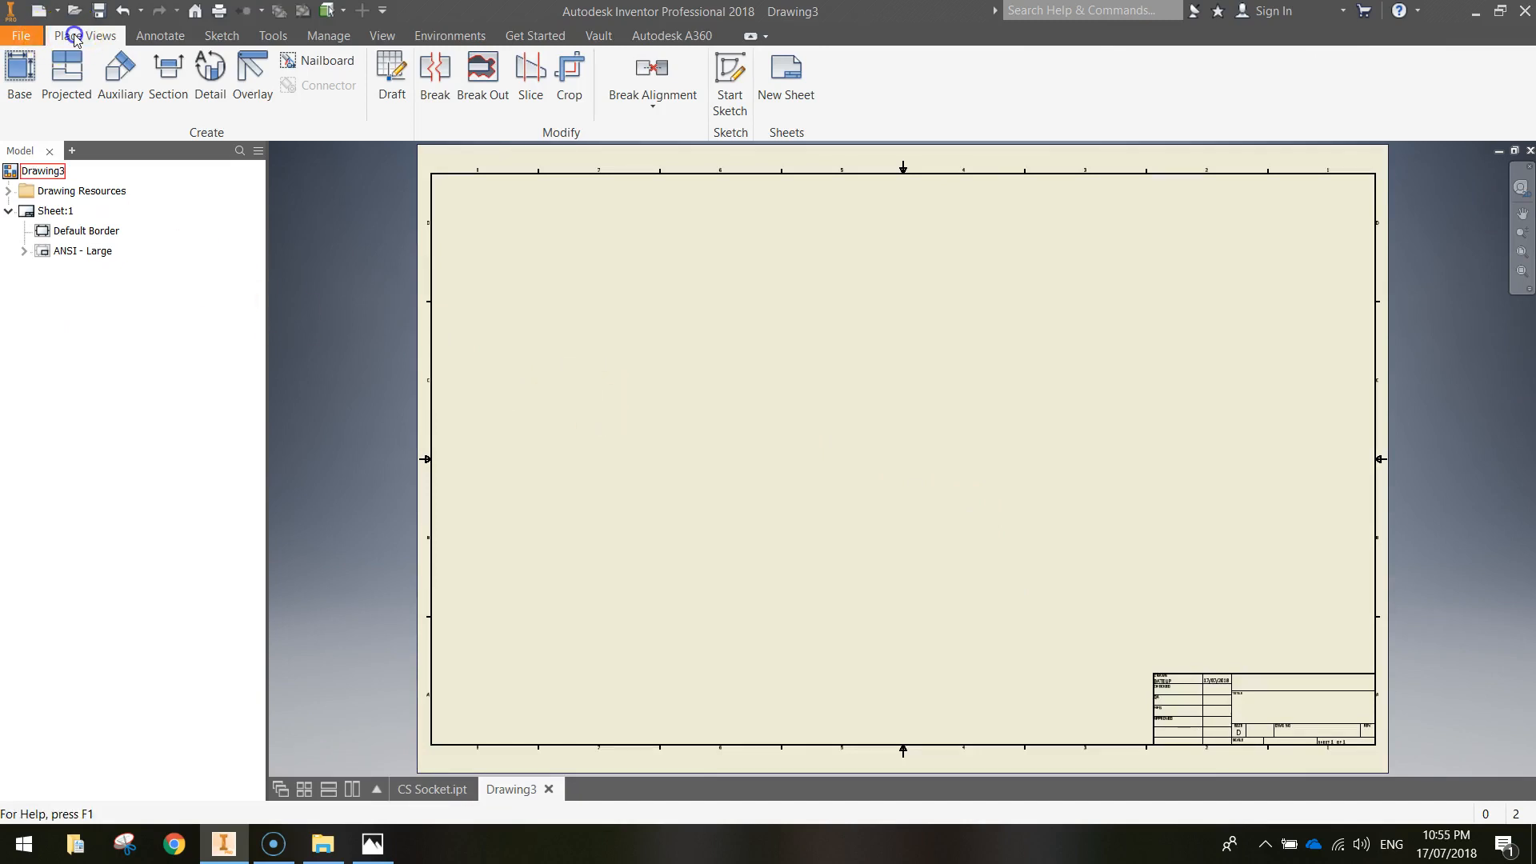
- Place a front-oriented base view of CS Socket at 2:1 scale in the lower-left area of the sheet
{"action": "left_click", "coordinate": [37, 57]}
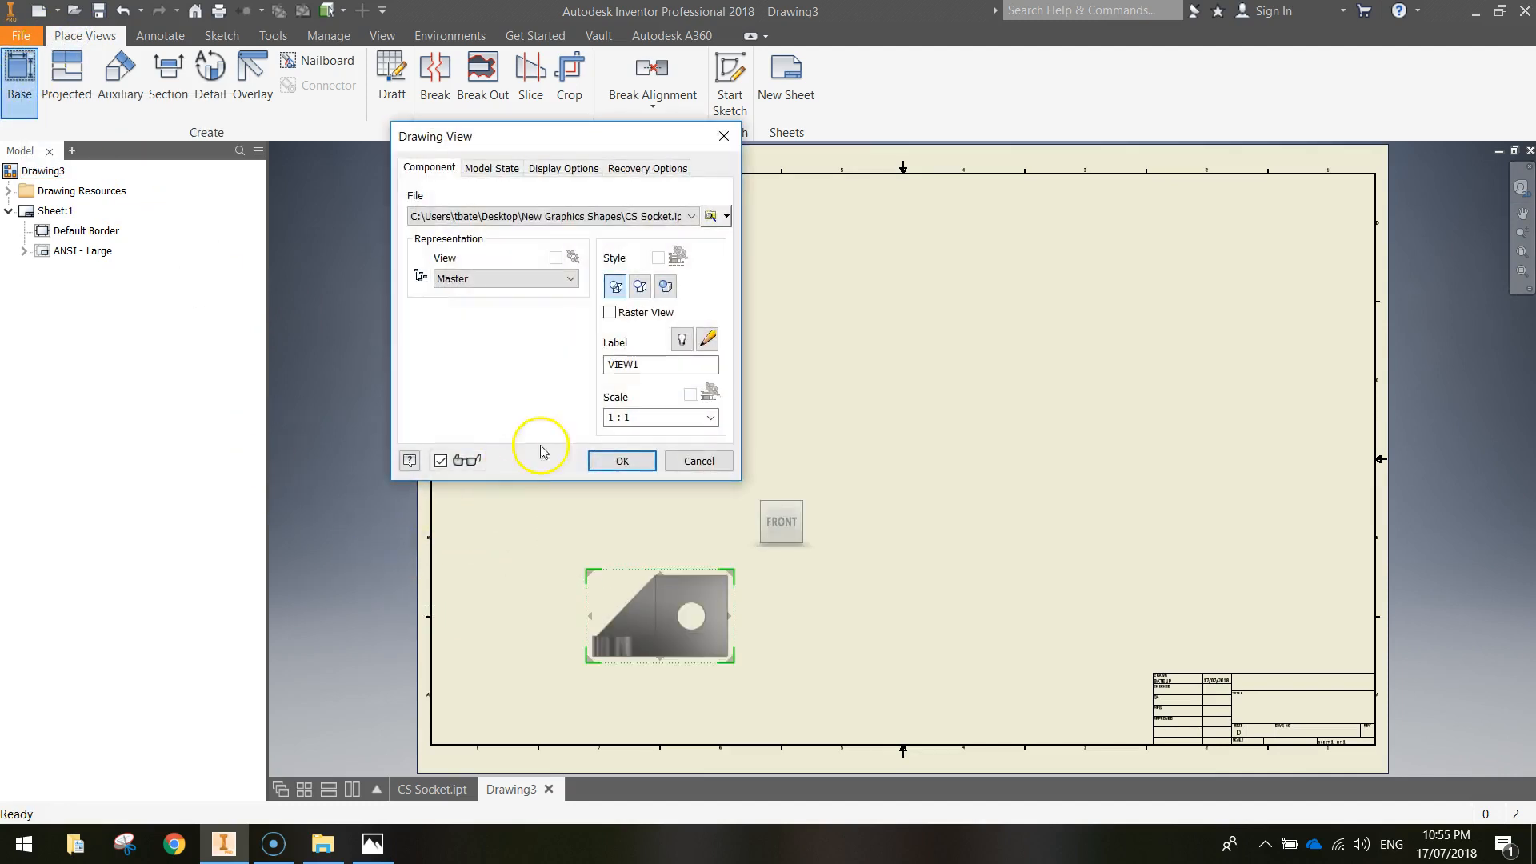
{"action": "left_click", "coordinate": [709, 417]}
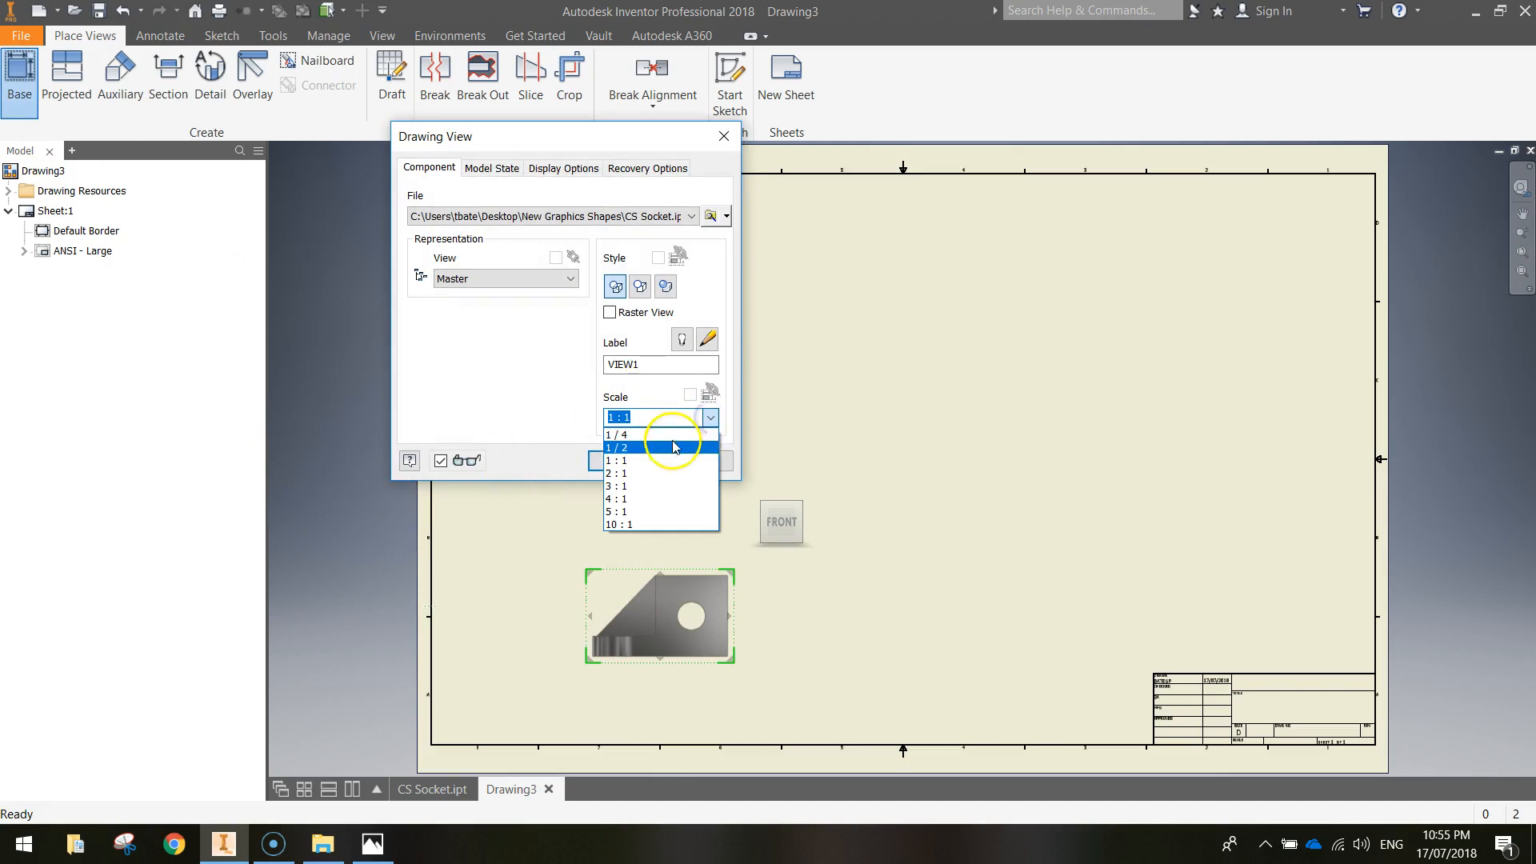
{"action": "left_click", "coordinate": [653, 473]}
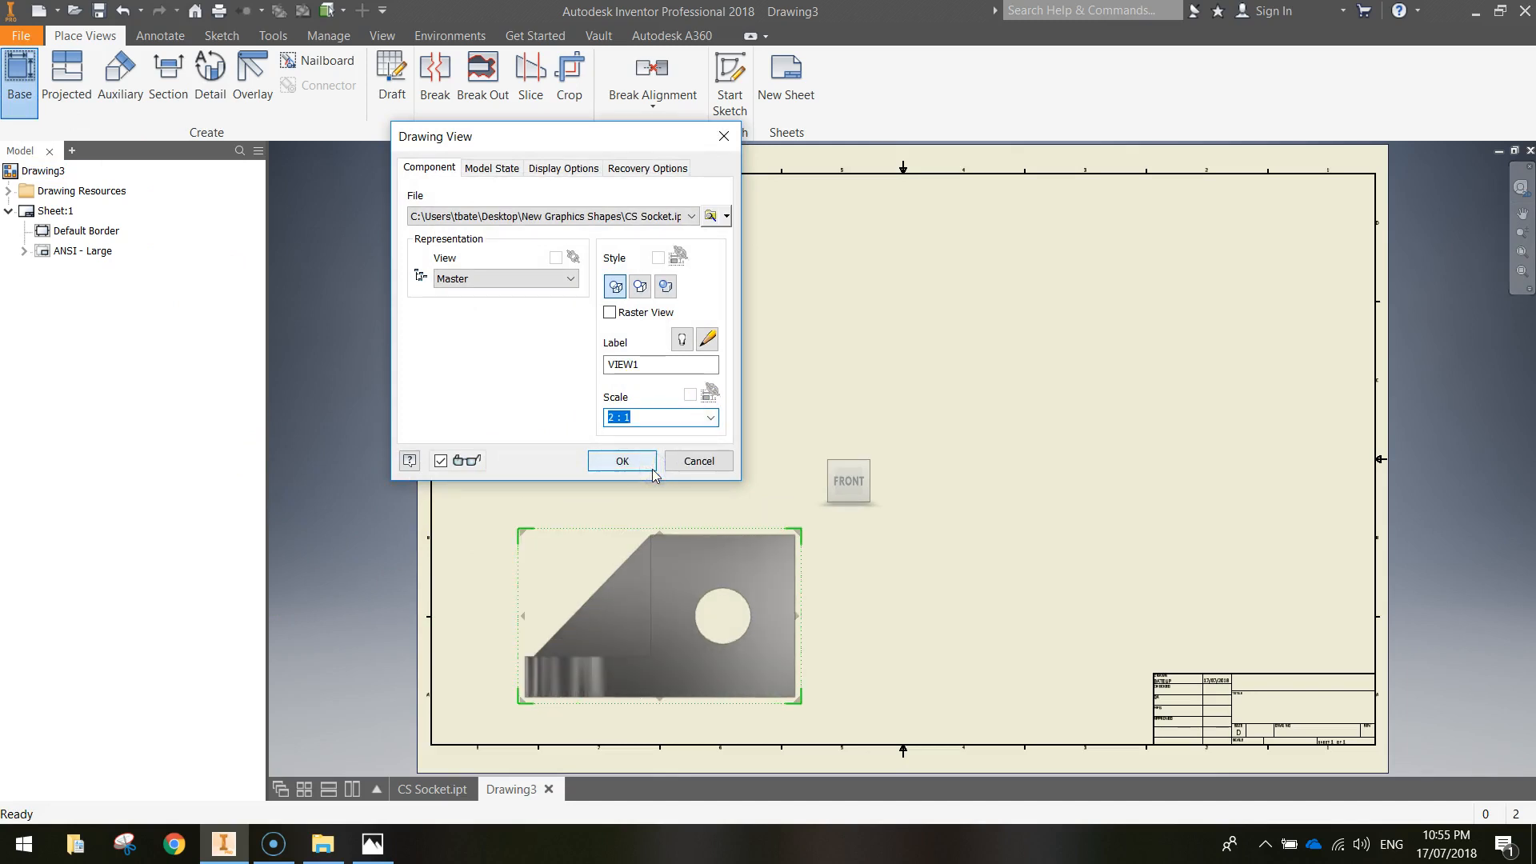
{"action": "left_click_drag", "start_coordinate": [760, 573], "coordinate": [703, 585]}
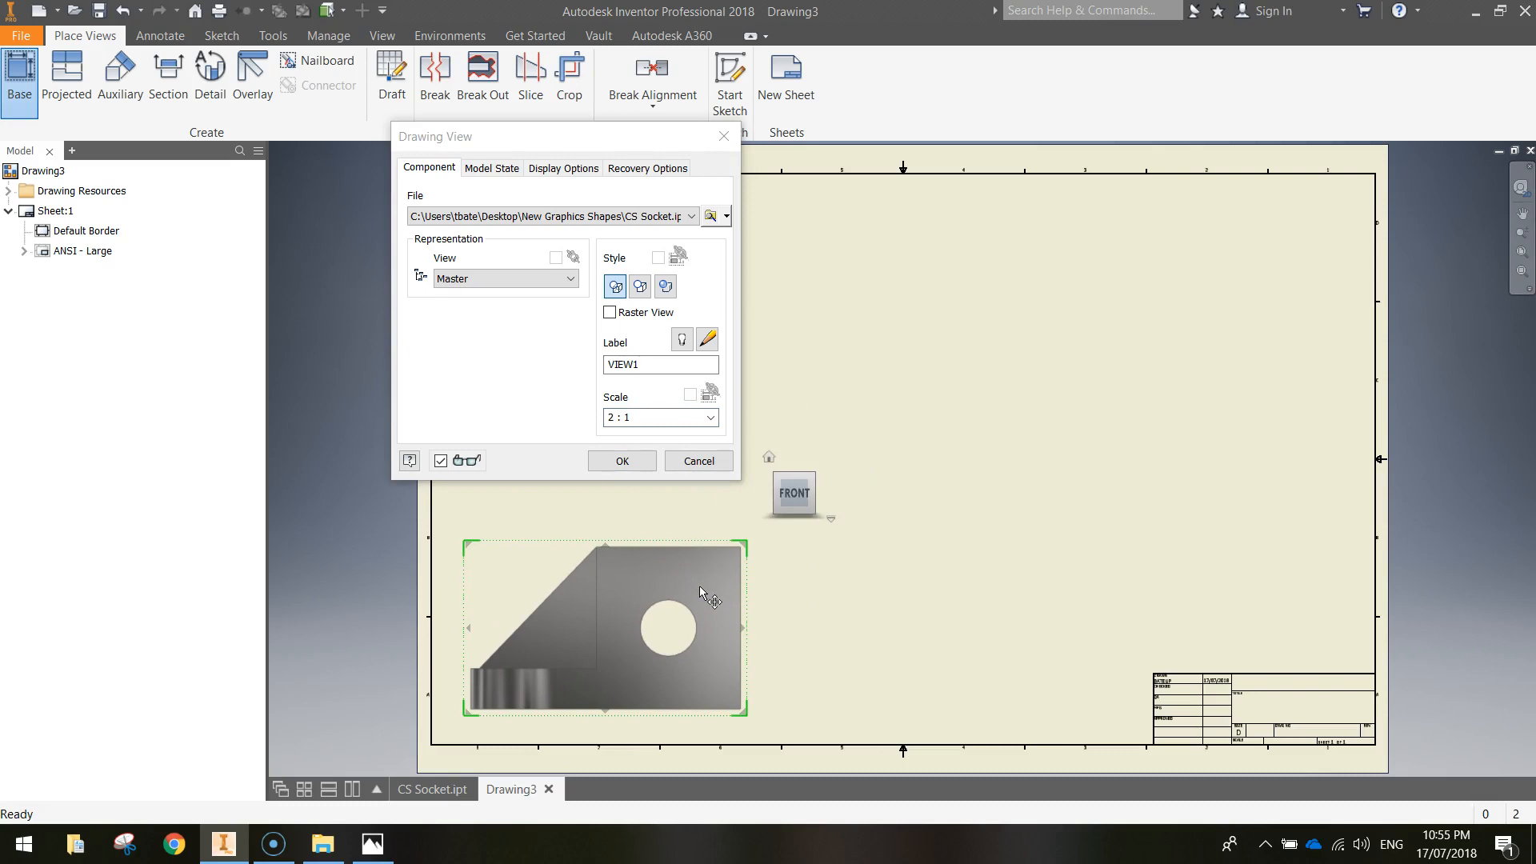
{"action": "left_click_drag", "start_coordinate": [591, 131], "coordinate": [240, 150]}
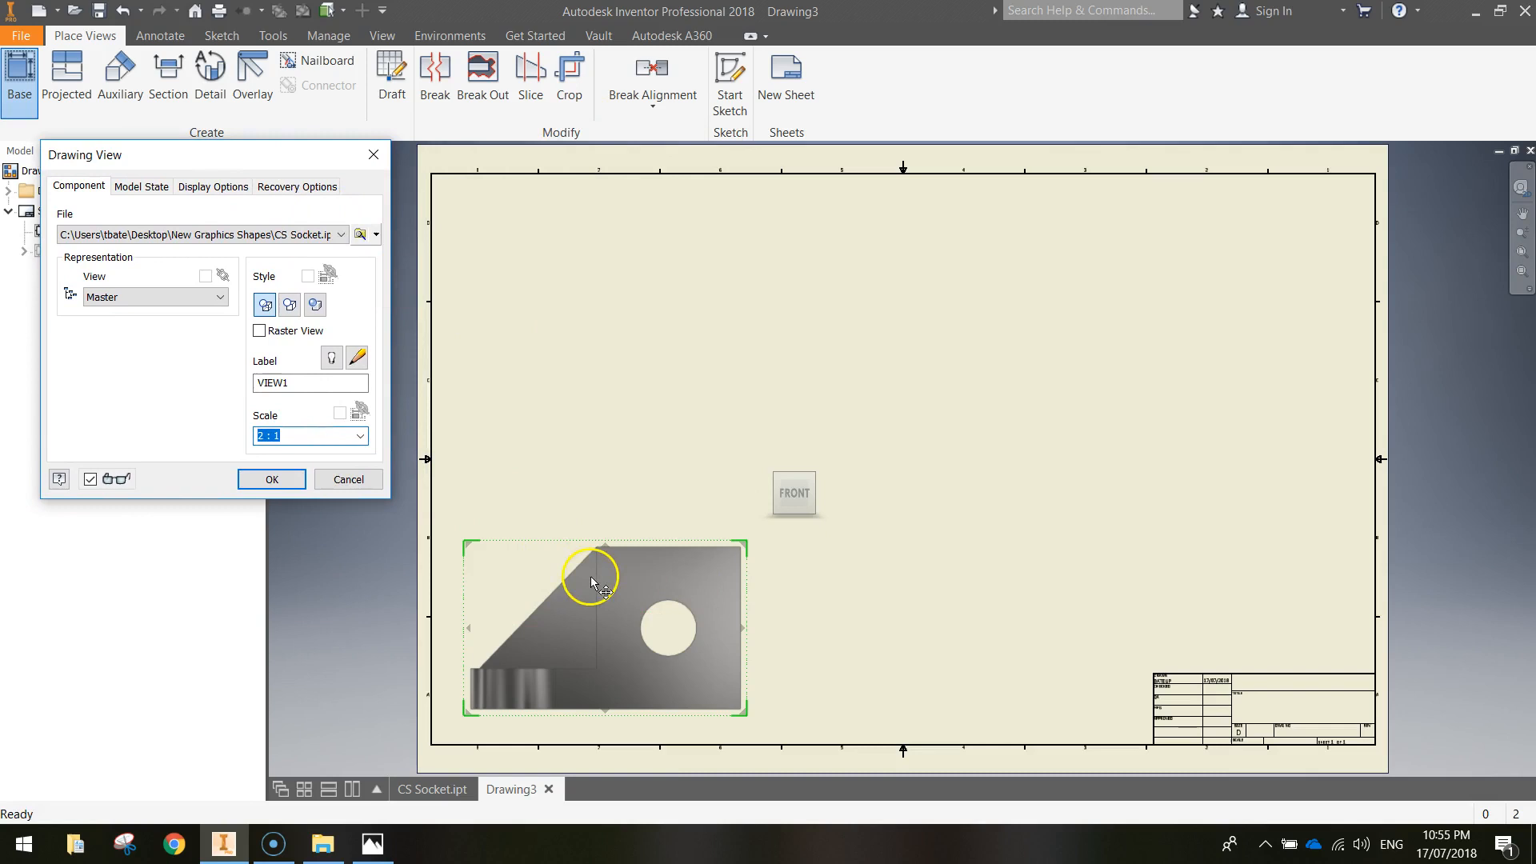
{"action": "left_click", "coordinate": [593, 545]}
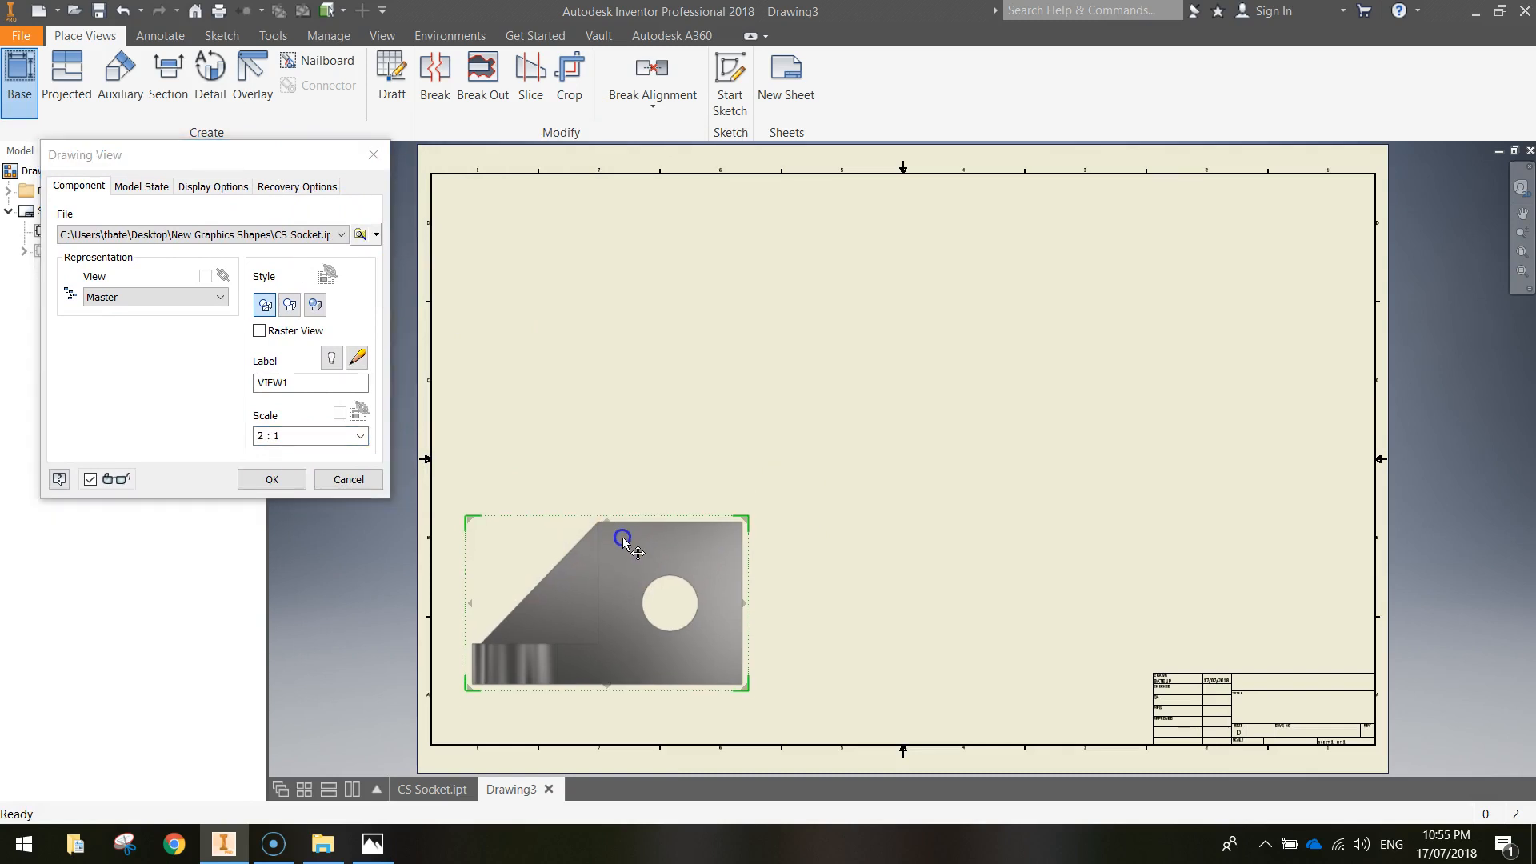
- Project a plan view above the base view, an end view beside it and an isometric view in the sheet's upper-right area
{"action": "left_click", "coordinate": [606, 315]}
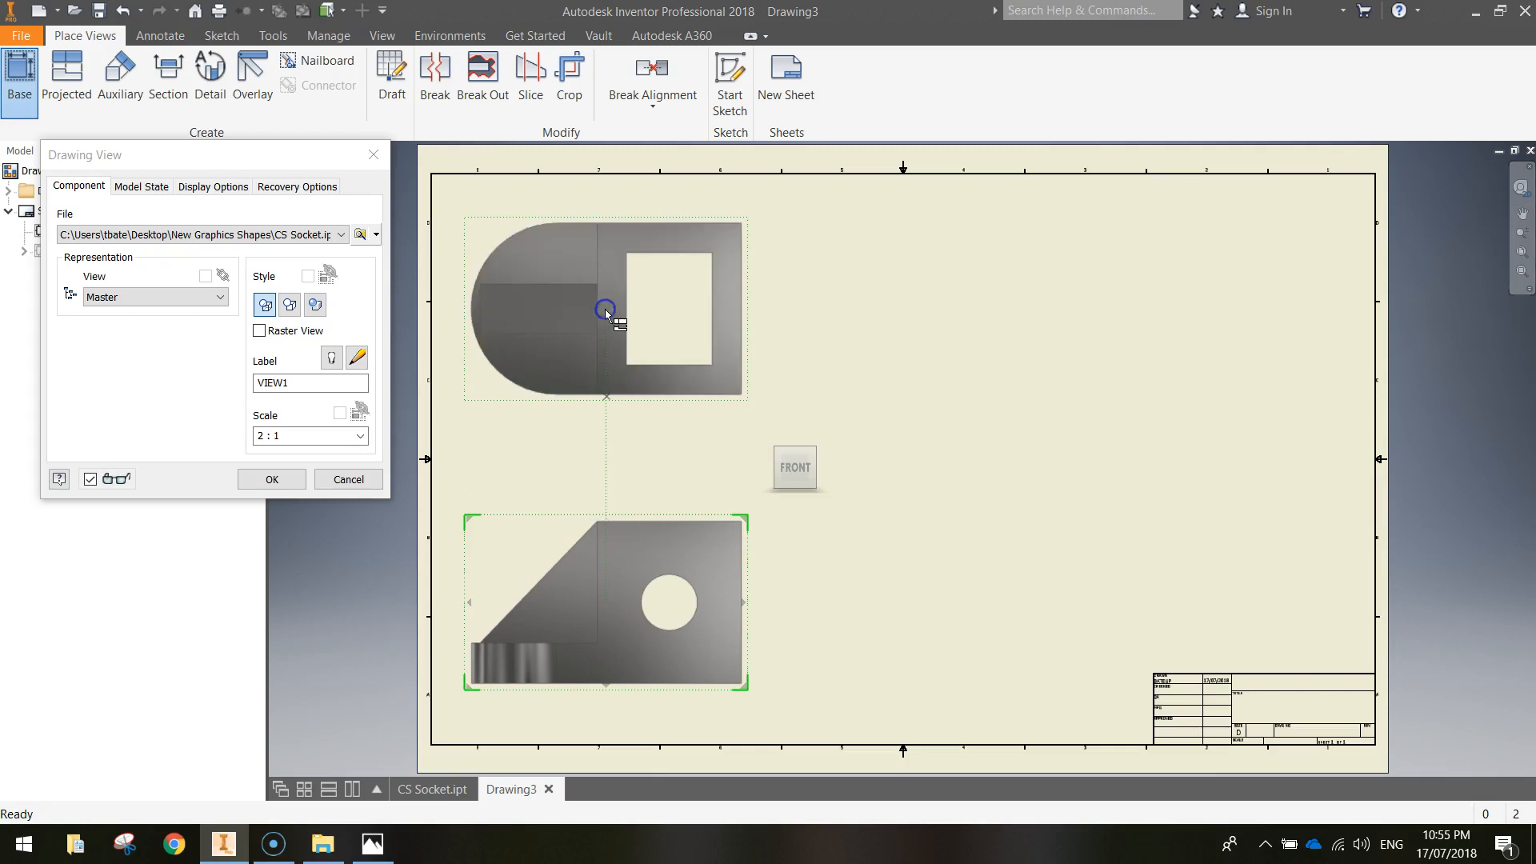
{"action": "left_click", "coordinate": [901, 642]}
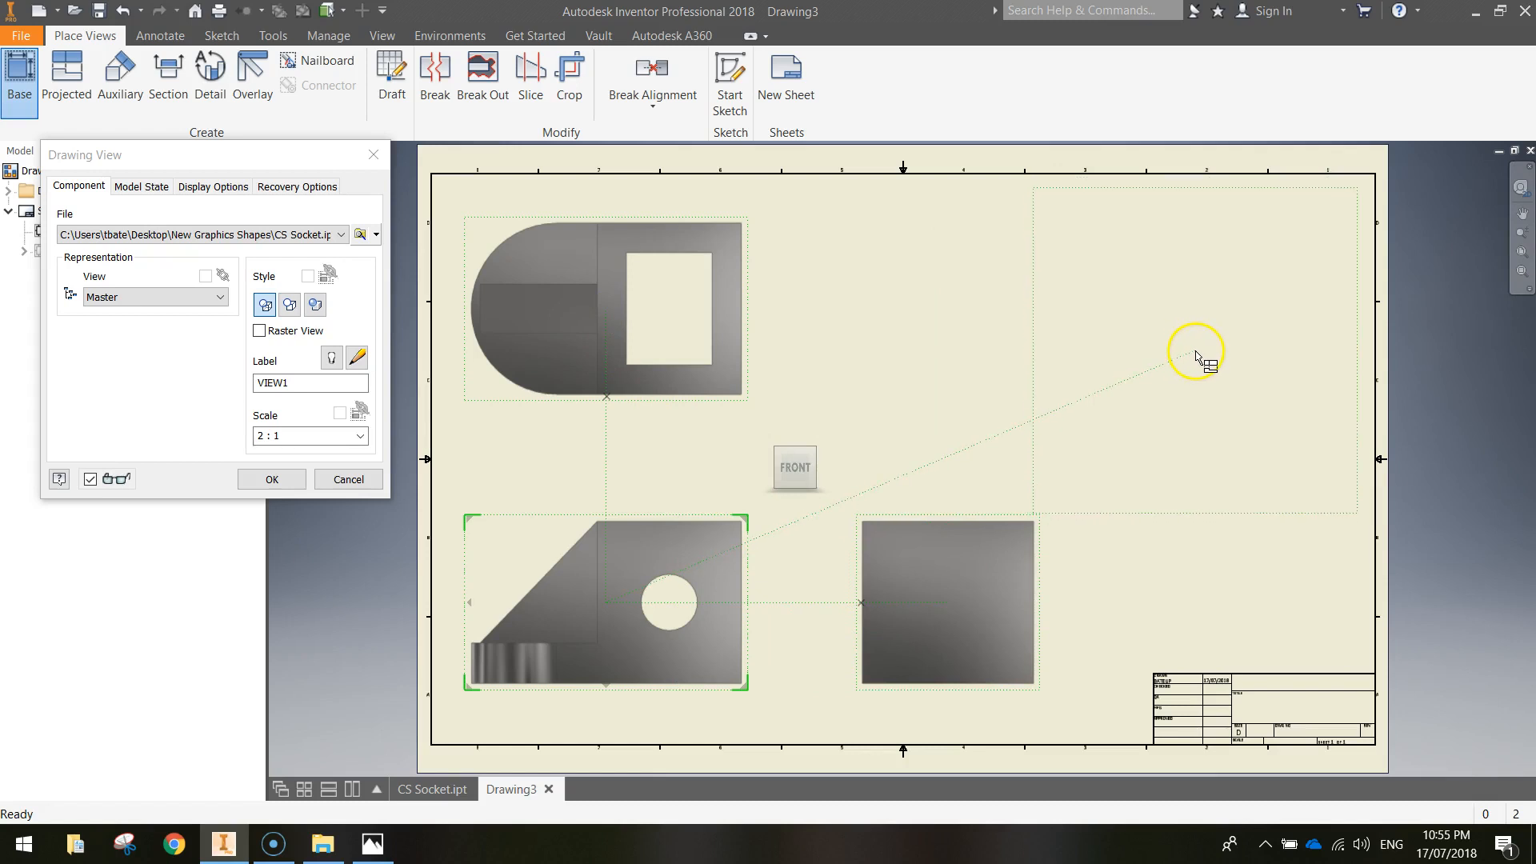
{"action": "mouse_move", "coordinate": [1195, 351]}
{"action": "left_mouse_down"}
{"action": "mouse_move", "coordinate": [1217, 353]}
{"action": "mouse_move", "coordinate": [1184, 357]}
{"action": "mouse_move", "coordinate": [1196, 381]}
{"action": "left_mouse_up"}
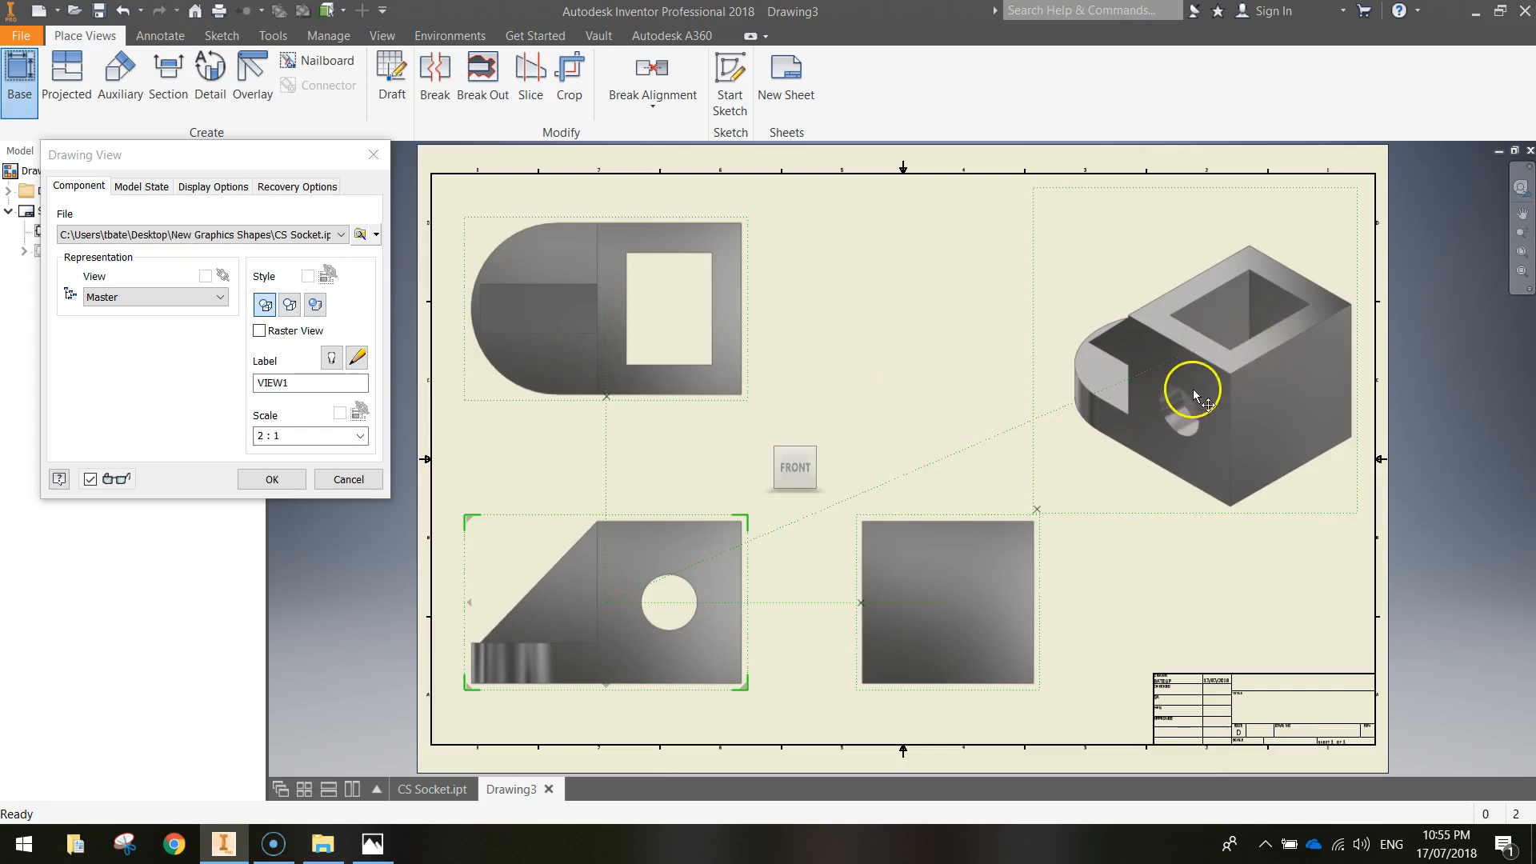
{"action": "left_click", "coordinate": [293, 479]}
- Reorient the isometric view to look from the top-left-front corner so the rib and rounded base face forward
{"action": "left_click", "coordinate": [1146, 303]}
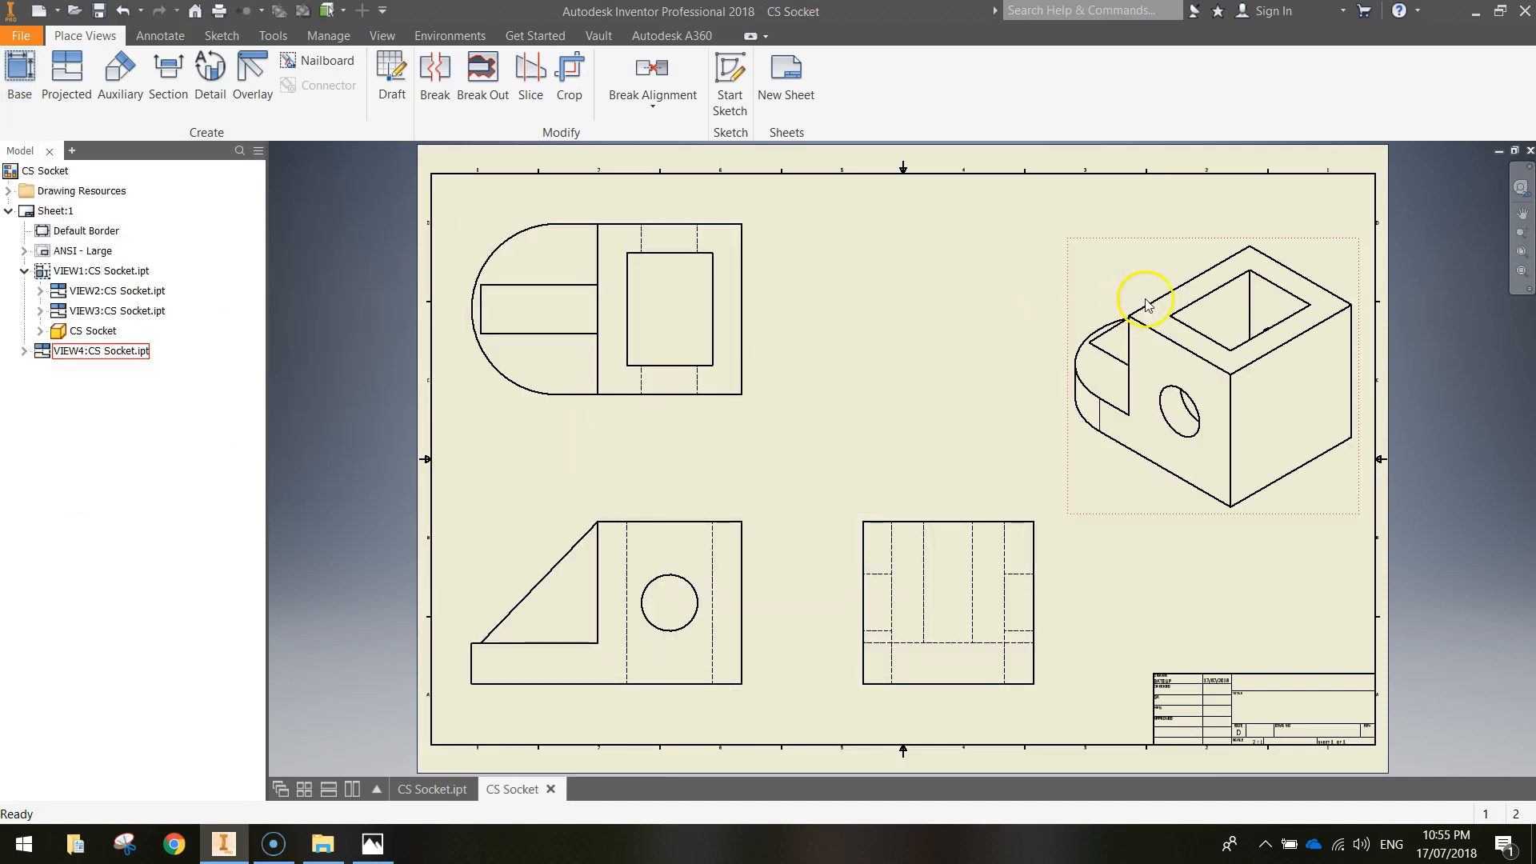
{"action": "left_click", "coordinate": [1160, 246]}
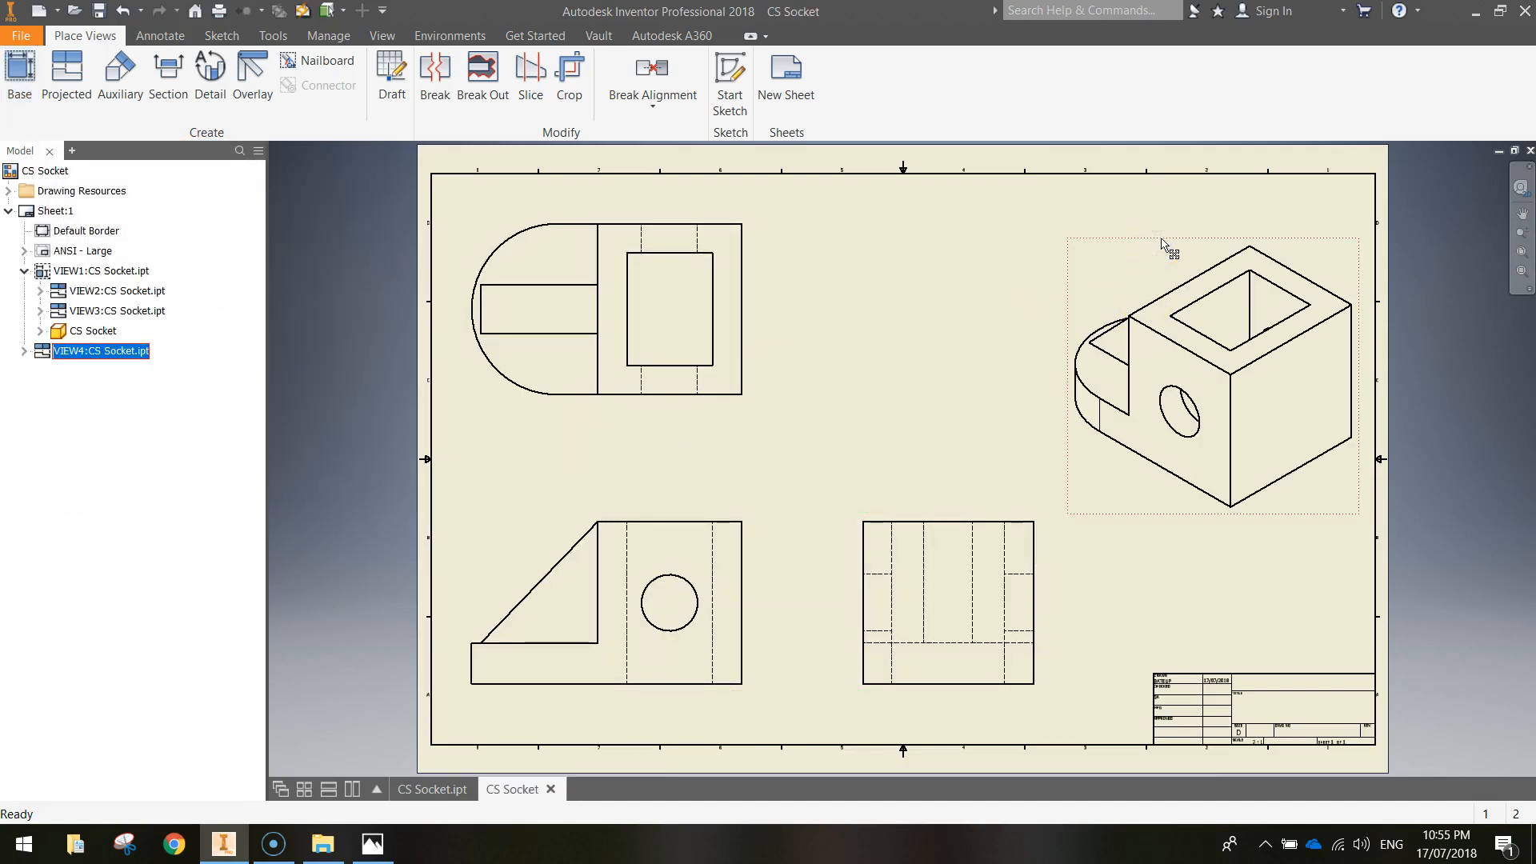
{"action": "left_click", "coordinate": [1316, 402]}
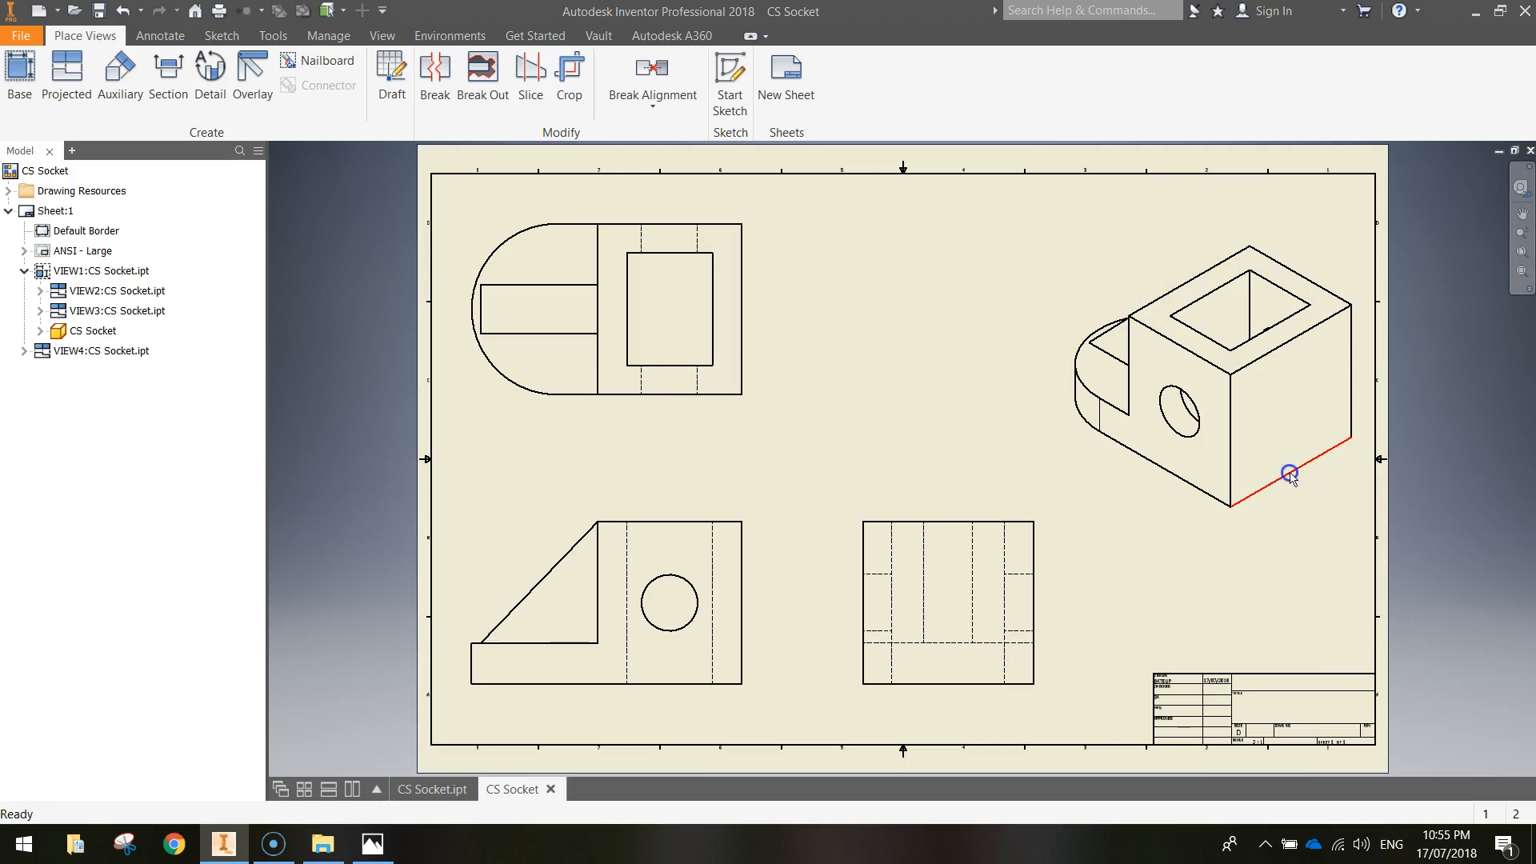
{"action": "left_click", "coordinate": [1306, 518]}
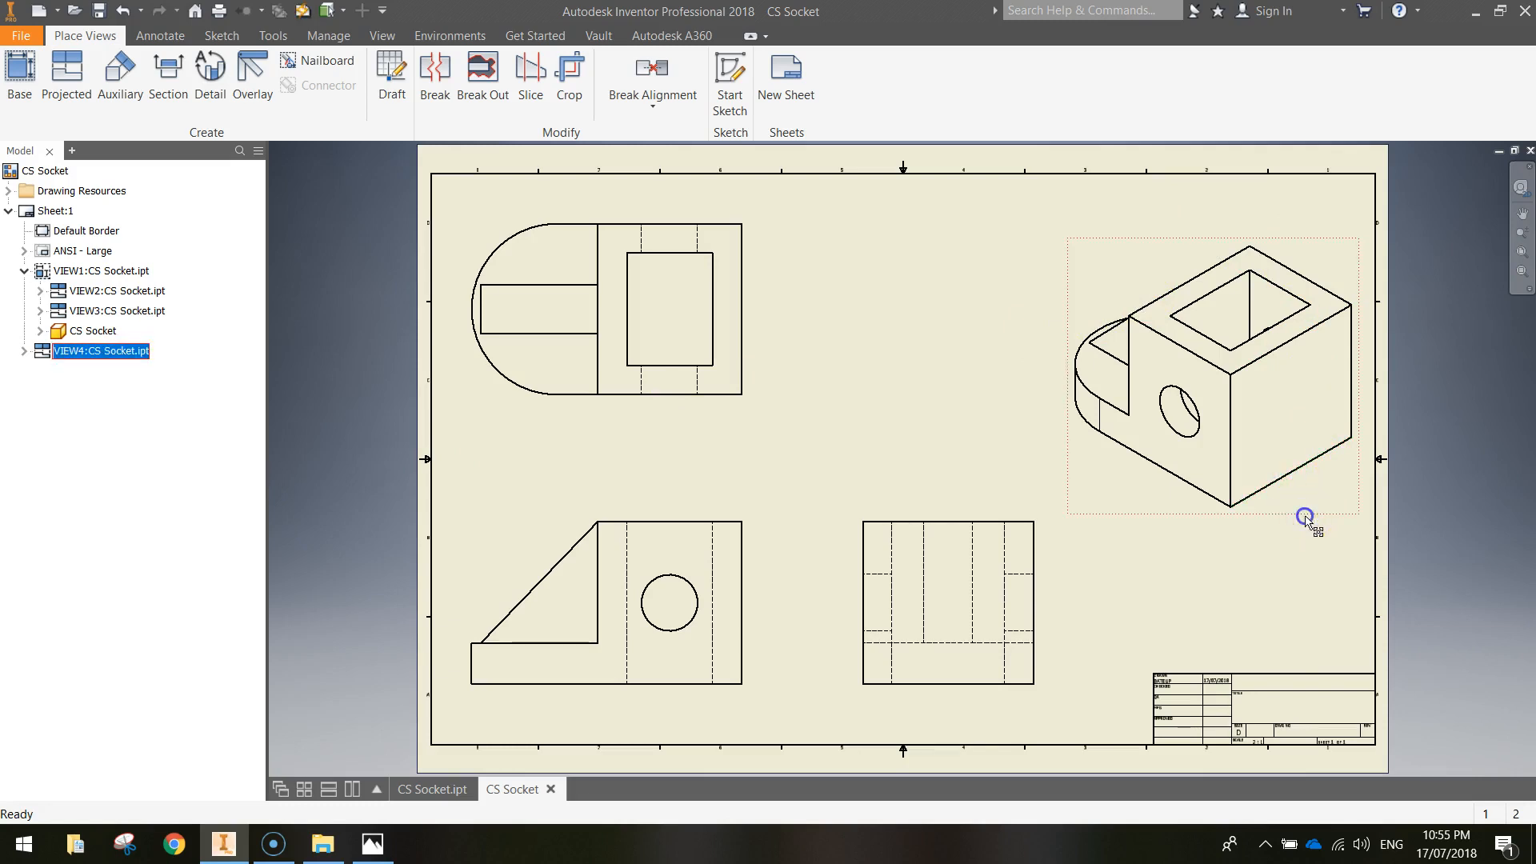
{"action": "double_click", "coordinate": [1305, 518]}
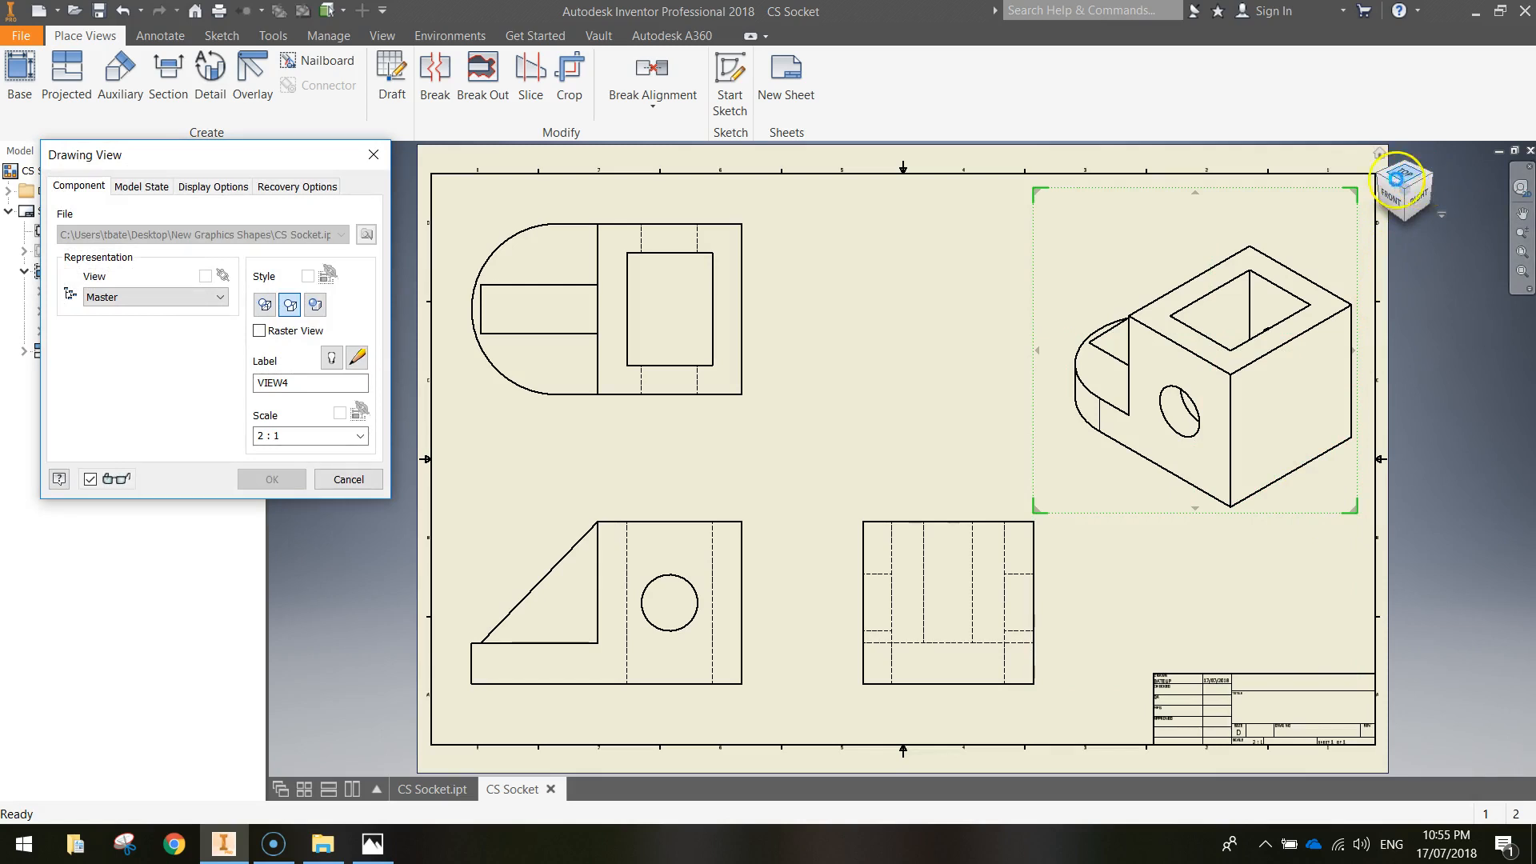
{"action": "left_click", "coordinate": [1381, 171]}
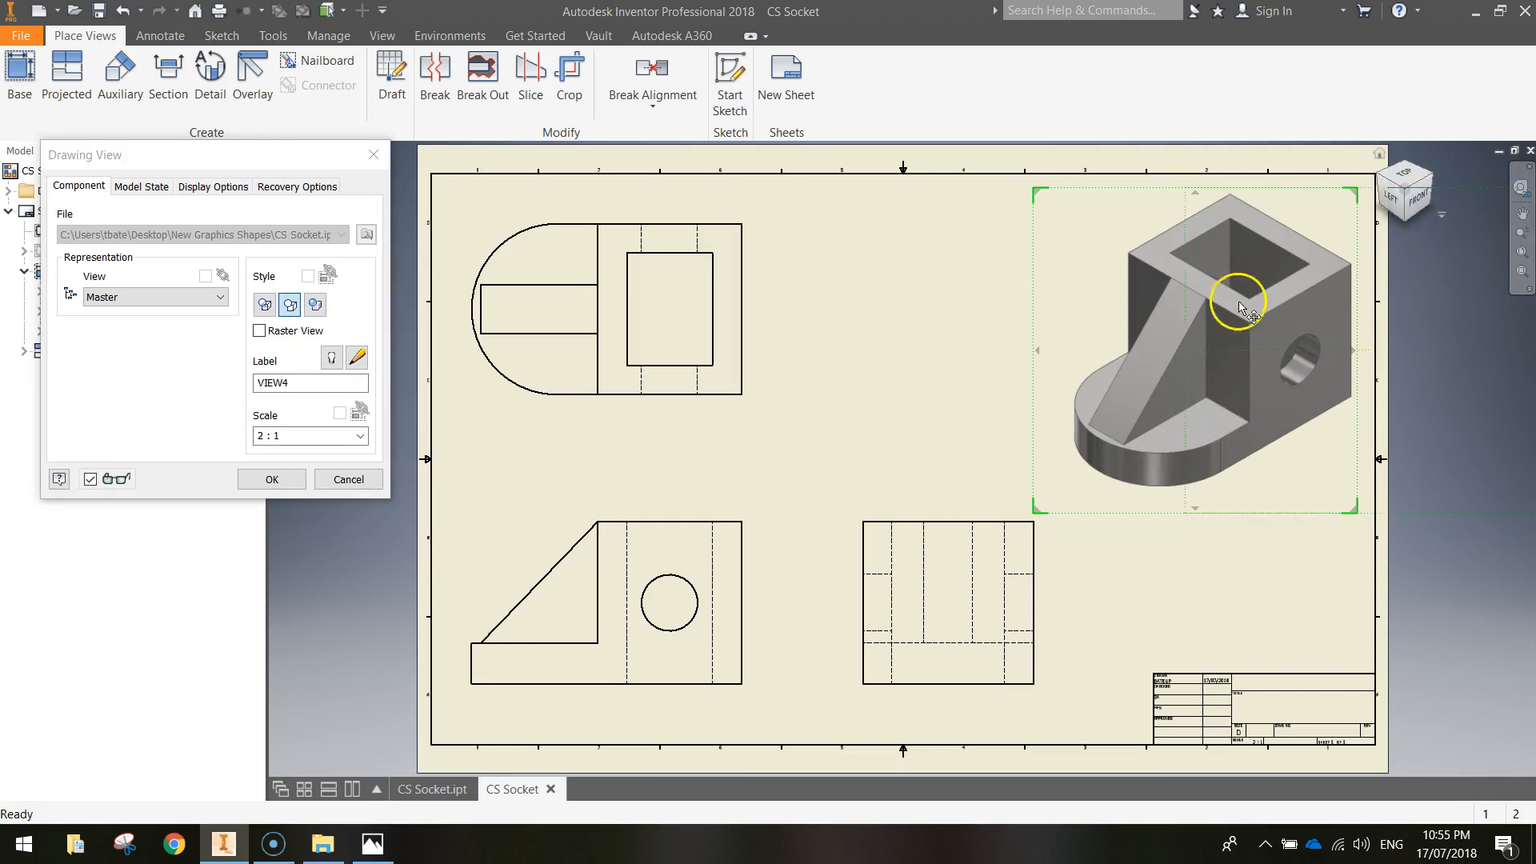
{"action": "left_click", "coordinate": [274, 481]}
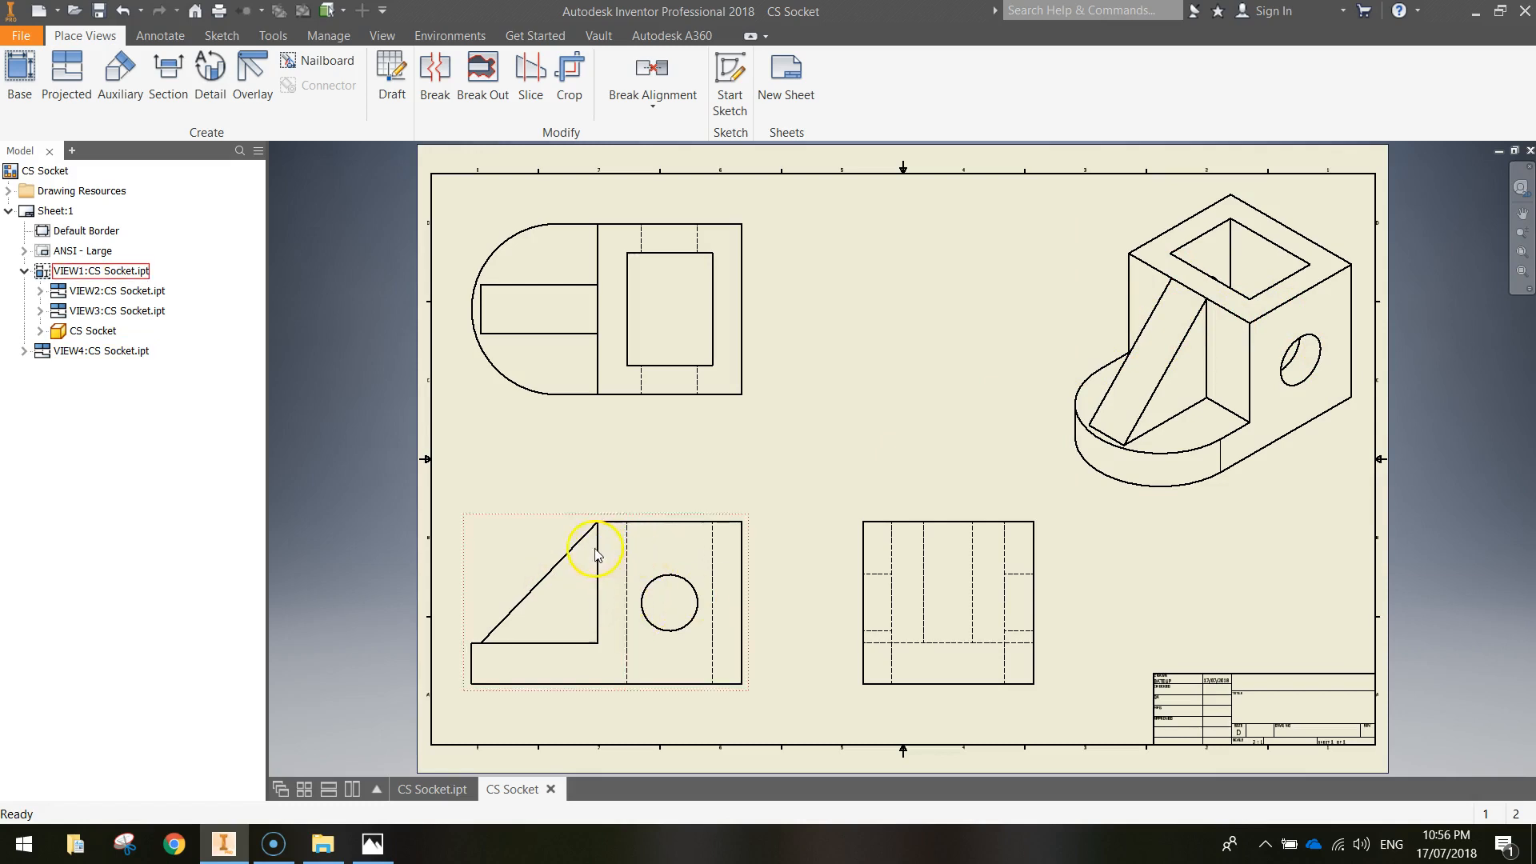
- Label the base view "SIDE VIEW" and turn on the label's visibility
{"action": "scroll", "coordinate": [500, 609], "scroll_direction": "down", "scroll_amount": 5}
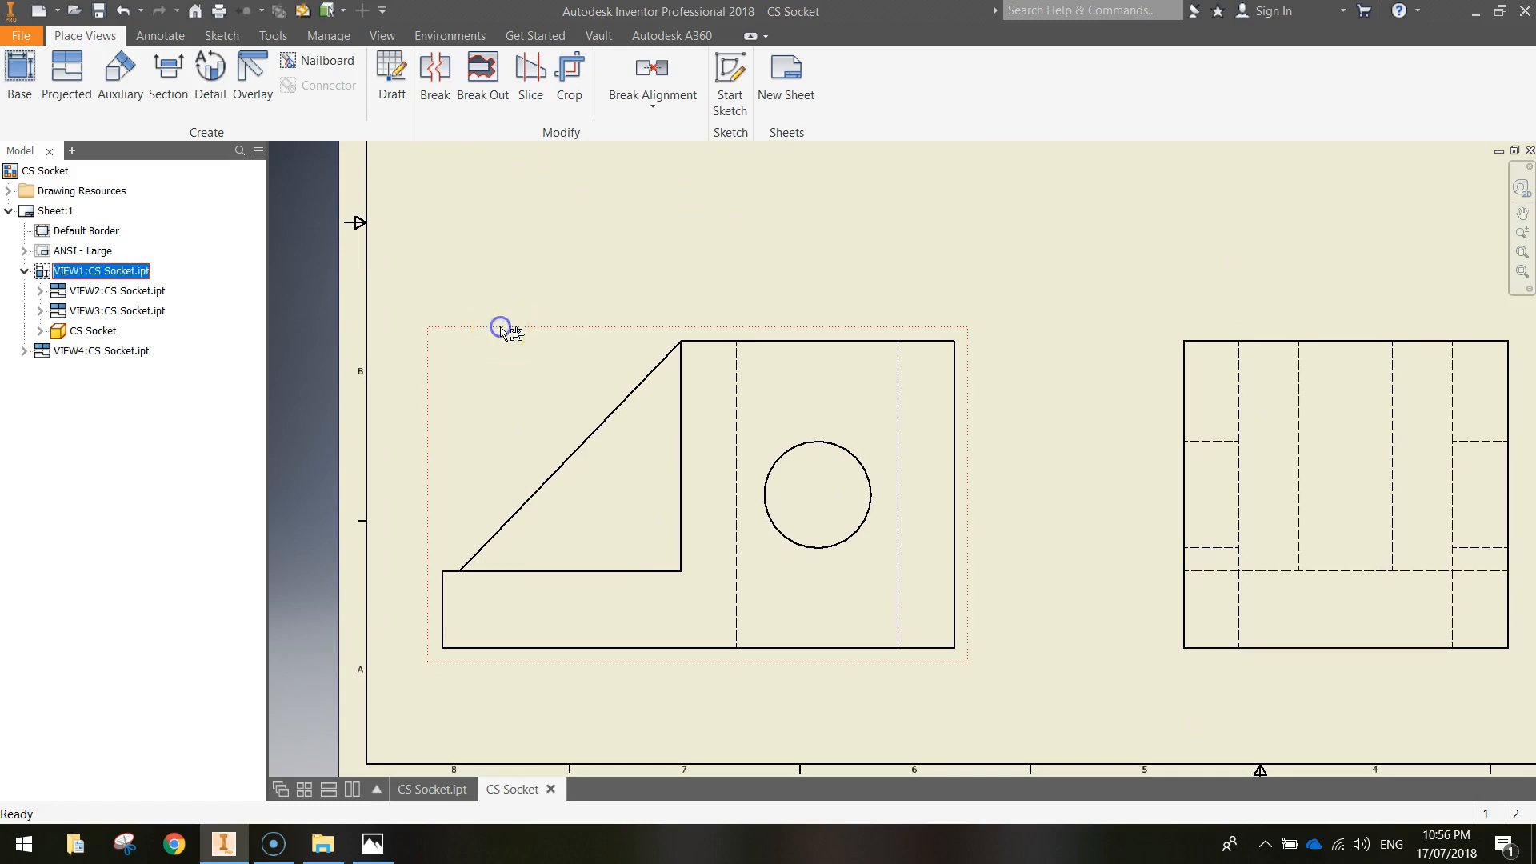
{"action": "double_click", "coordinate": [504, 330]}
{"action": "double_click", "coordinate": [293, 388]}
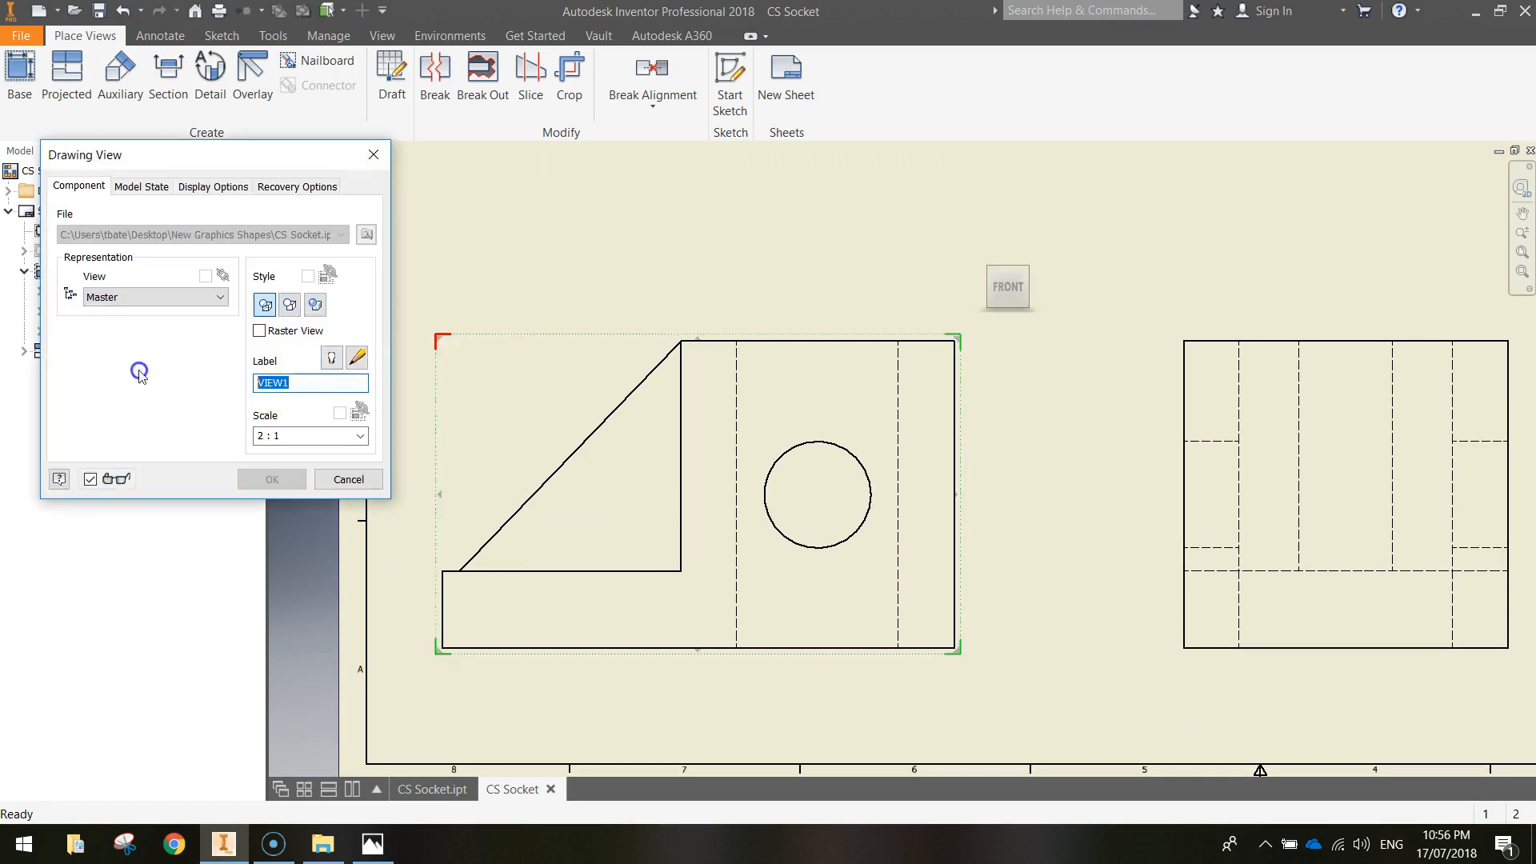
{"action": "type", "text": "SIDE"}
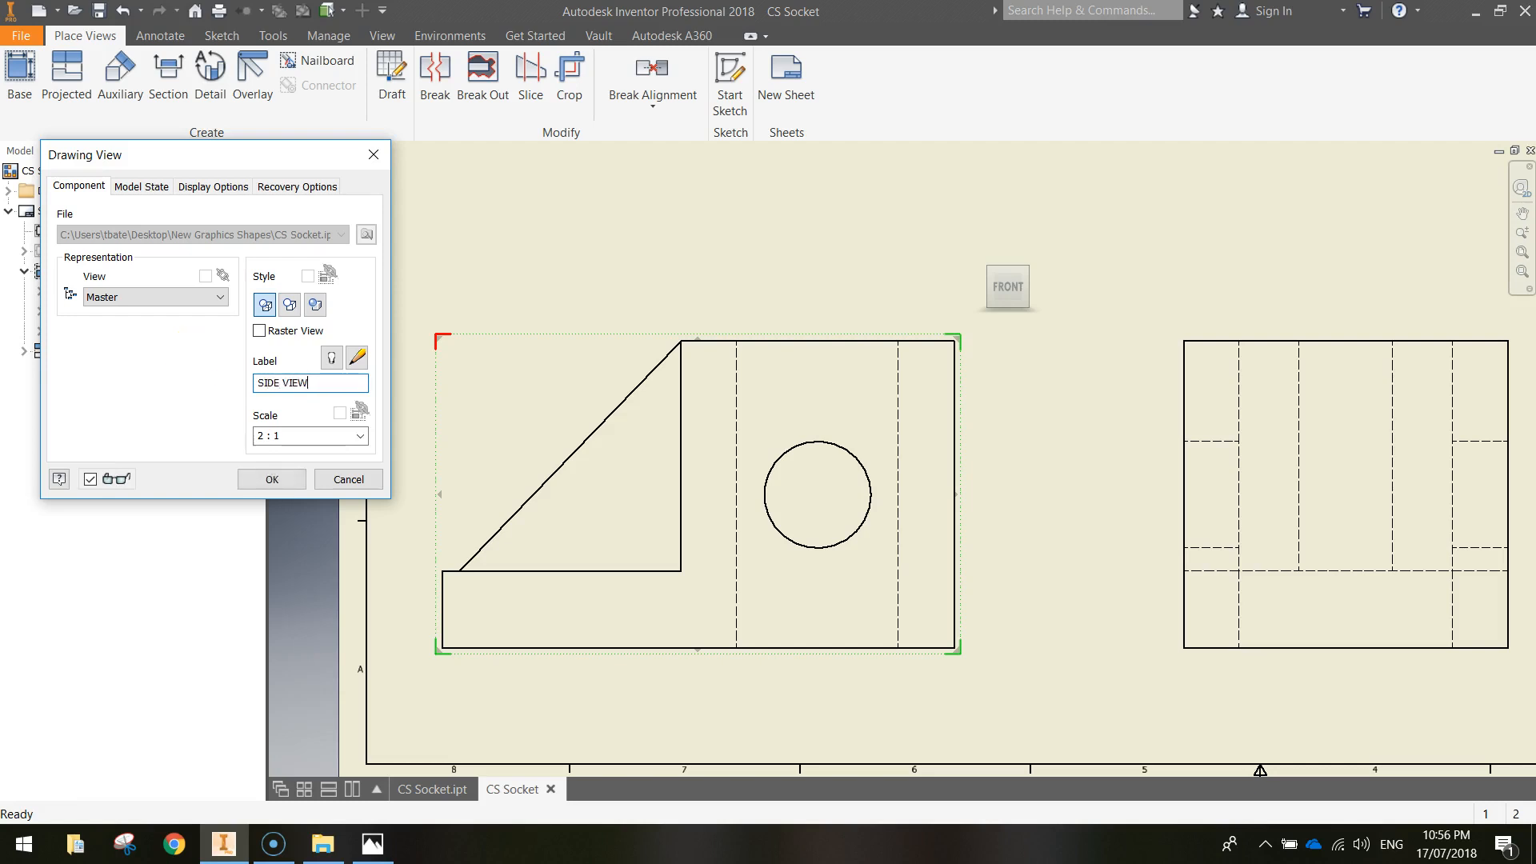
{"action": "left_click", "coordinate": [332, 359]}
- Remove the scale line from the side view's label, set its text height to 6.10 mm and position the label centrally beneath the view
{"action": "left_click", "coordinate": [354, 360]}
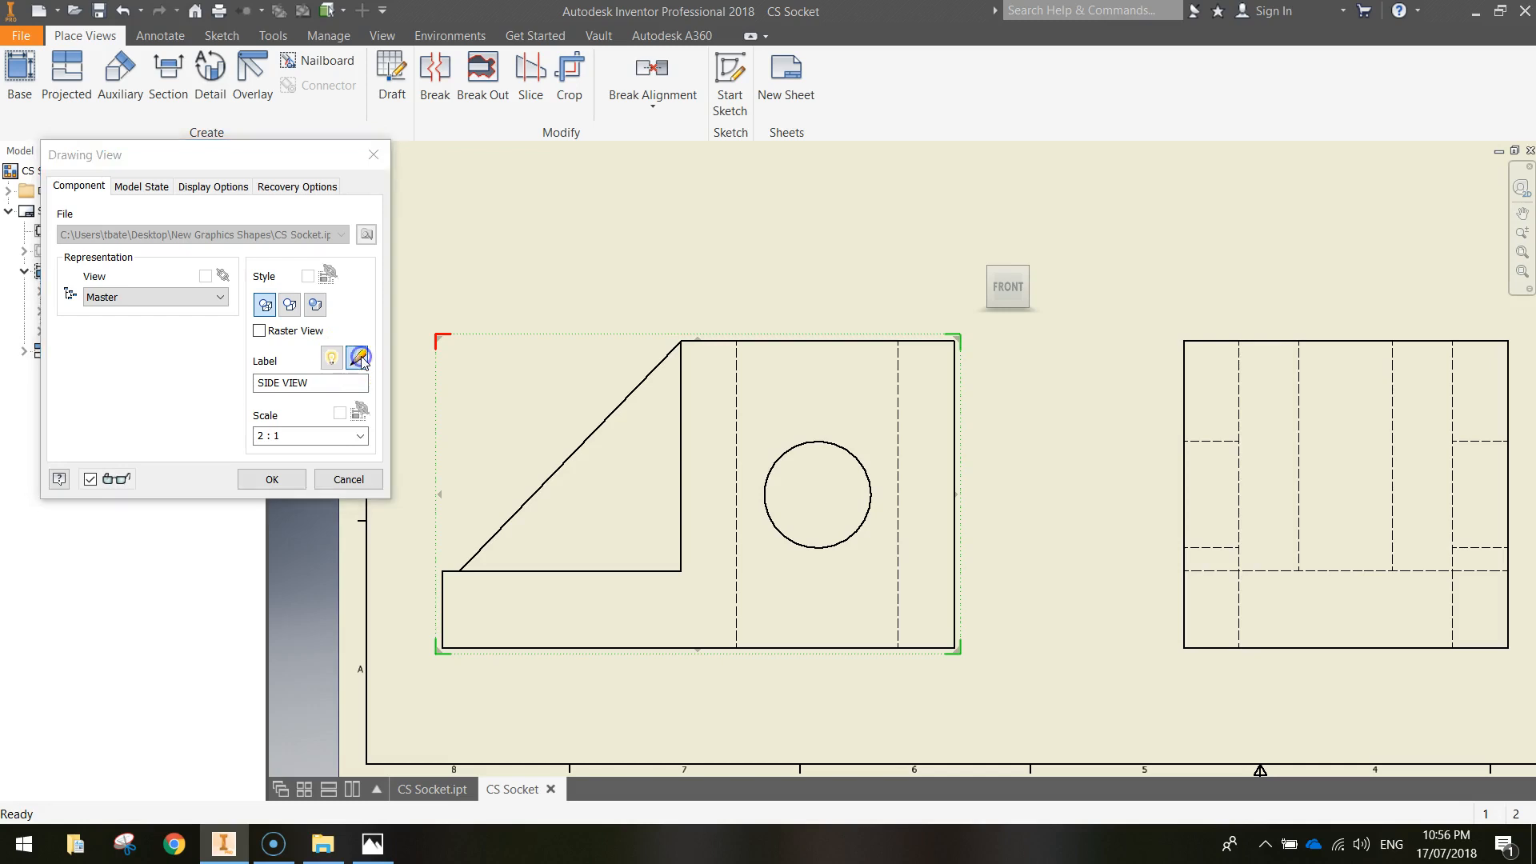
{"action": "triple_click", "coordinate": [938, 353]}
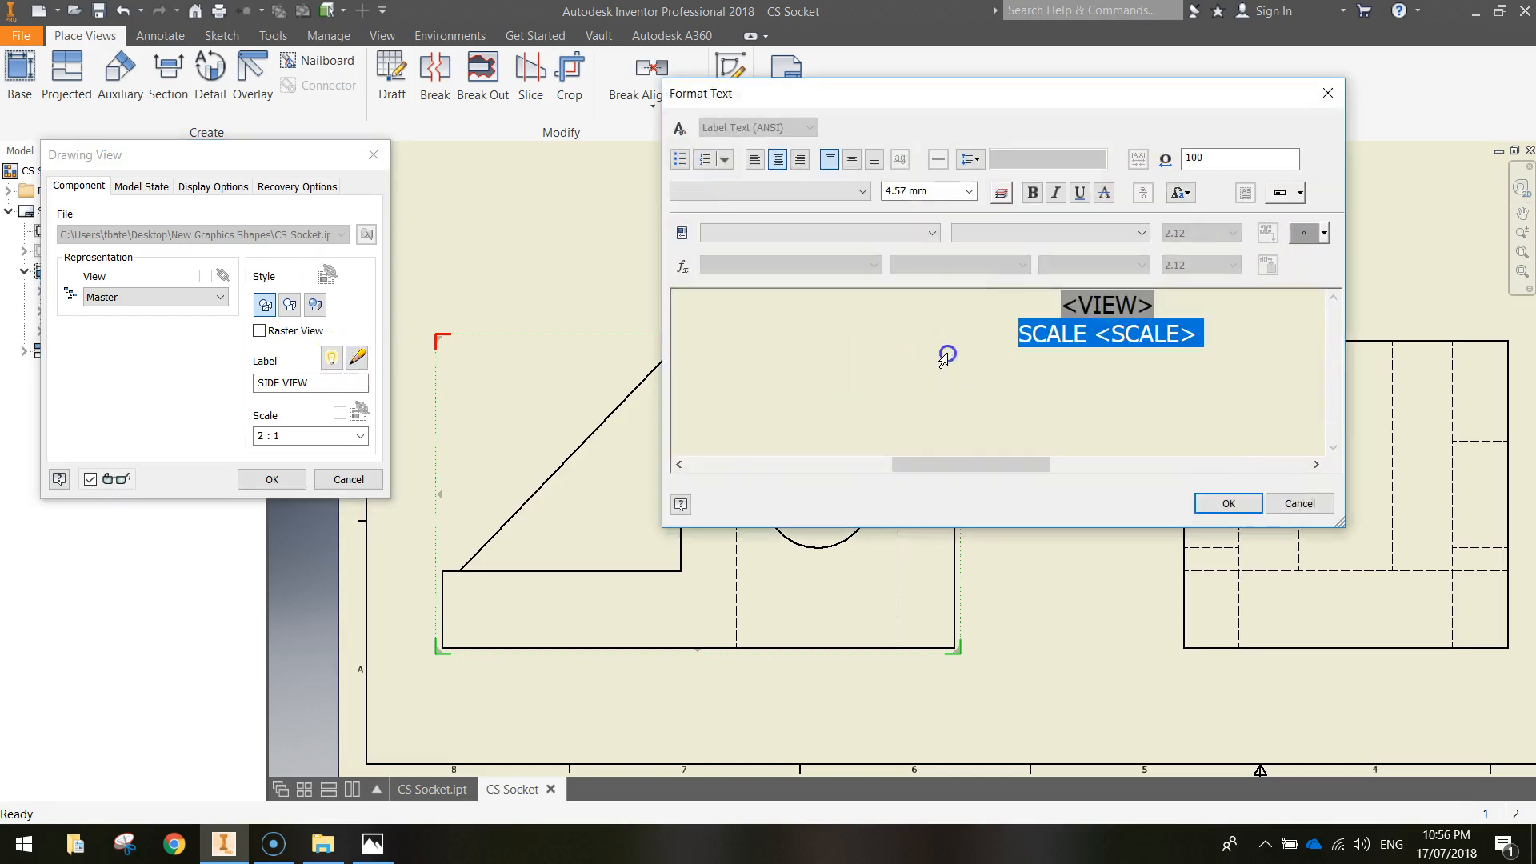
{"action": "key", "text": "BackSpace"}
{"action": "double_click", "coordinate": [1080, 304]}
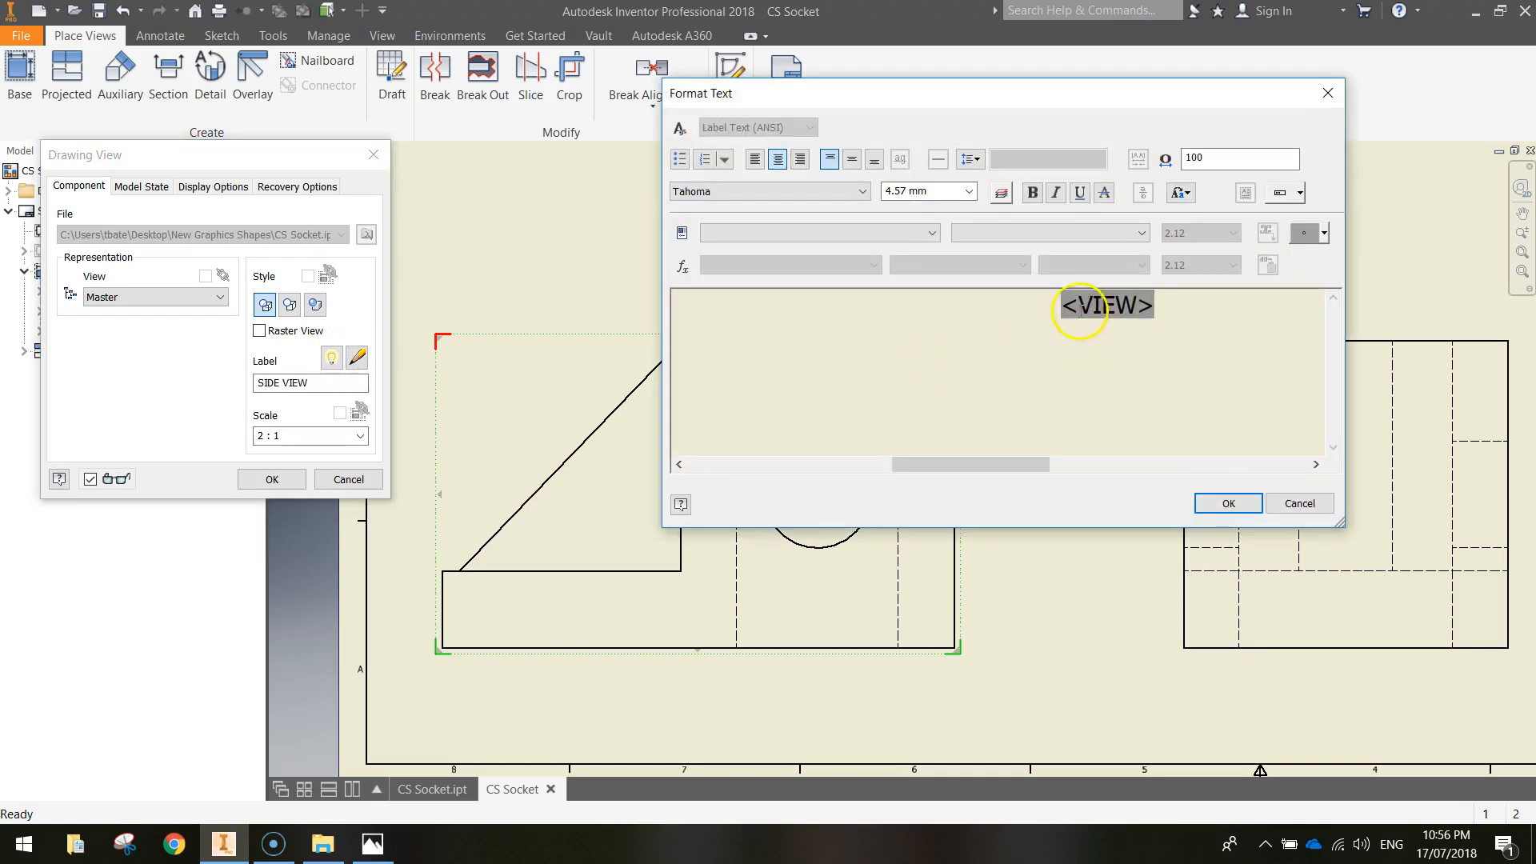
{"action": "left_click", "coordinate": [969, 190]}
{"action": "left_click", "coordinate": [916, 266]}
{"action": "left_click", "coordinate": [1227, 503]}
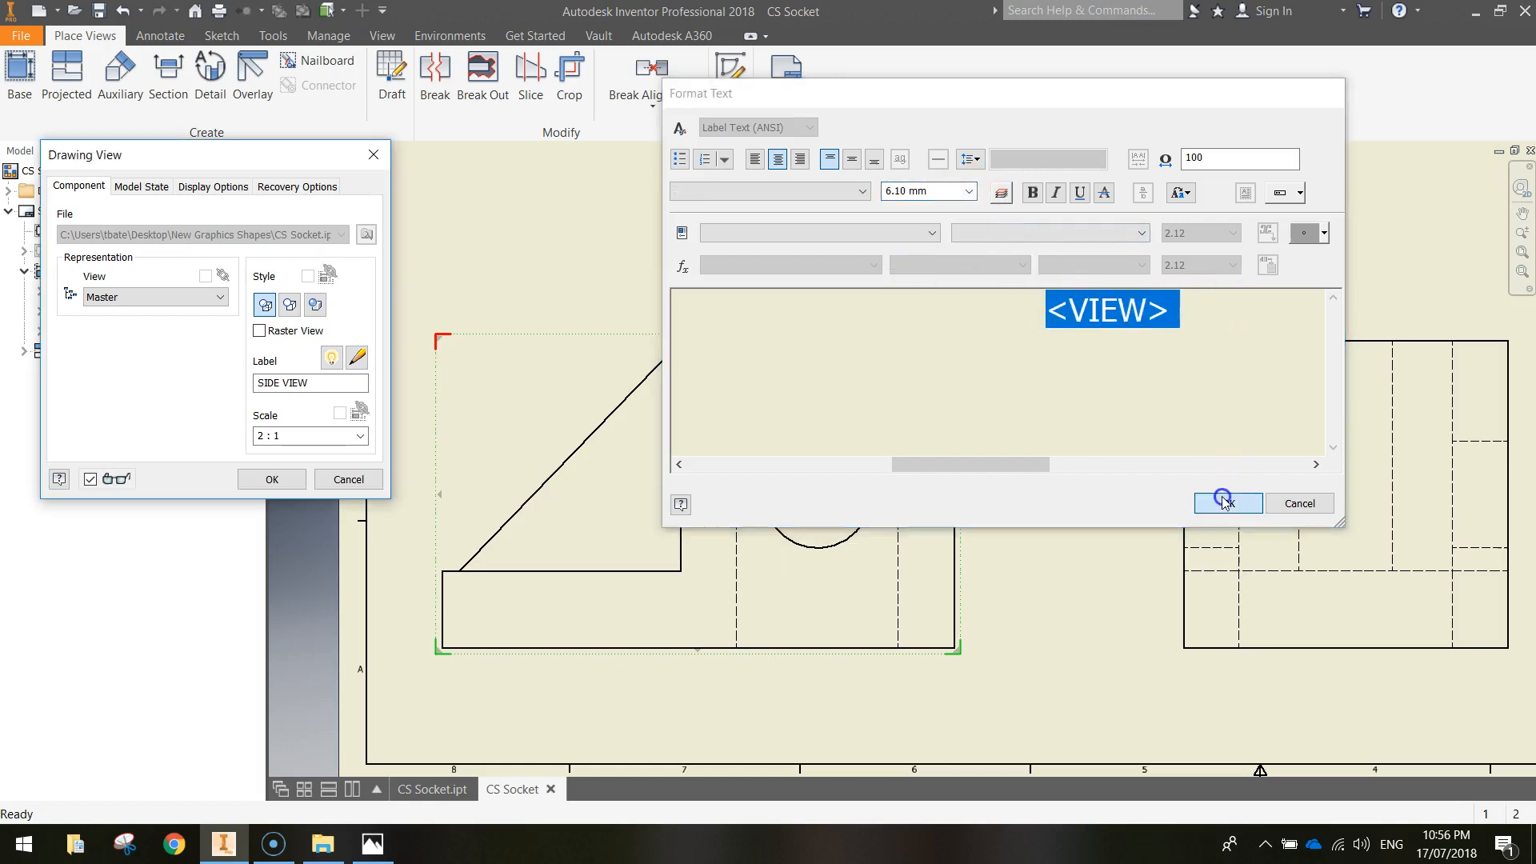
{"action": "left_click", "coordinate": [265, 479]}
{"action": "left_click_drag", "start_coordinate": [709, 682], "coordinate": [737, 698]}
{"action": "left_click_drag", "start_coordinate": [837, 690], "coordinate": [839, 688]}
- Label the end view beside the side view "FRONT VIEW" and turn on the label's visibility
{"action": "middle_click_drag", "start_coordinate": [1169, 676], "coordinate": [840, 655]}
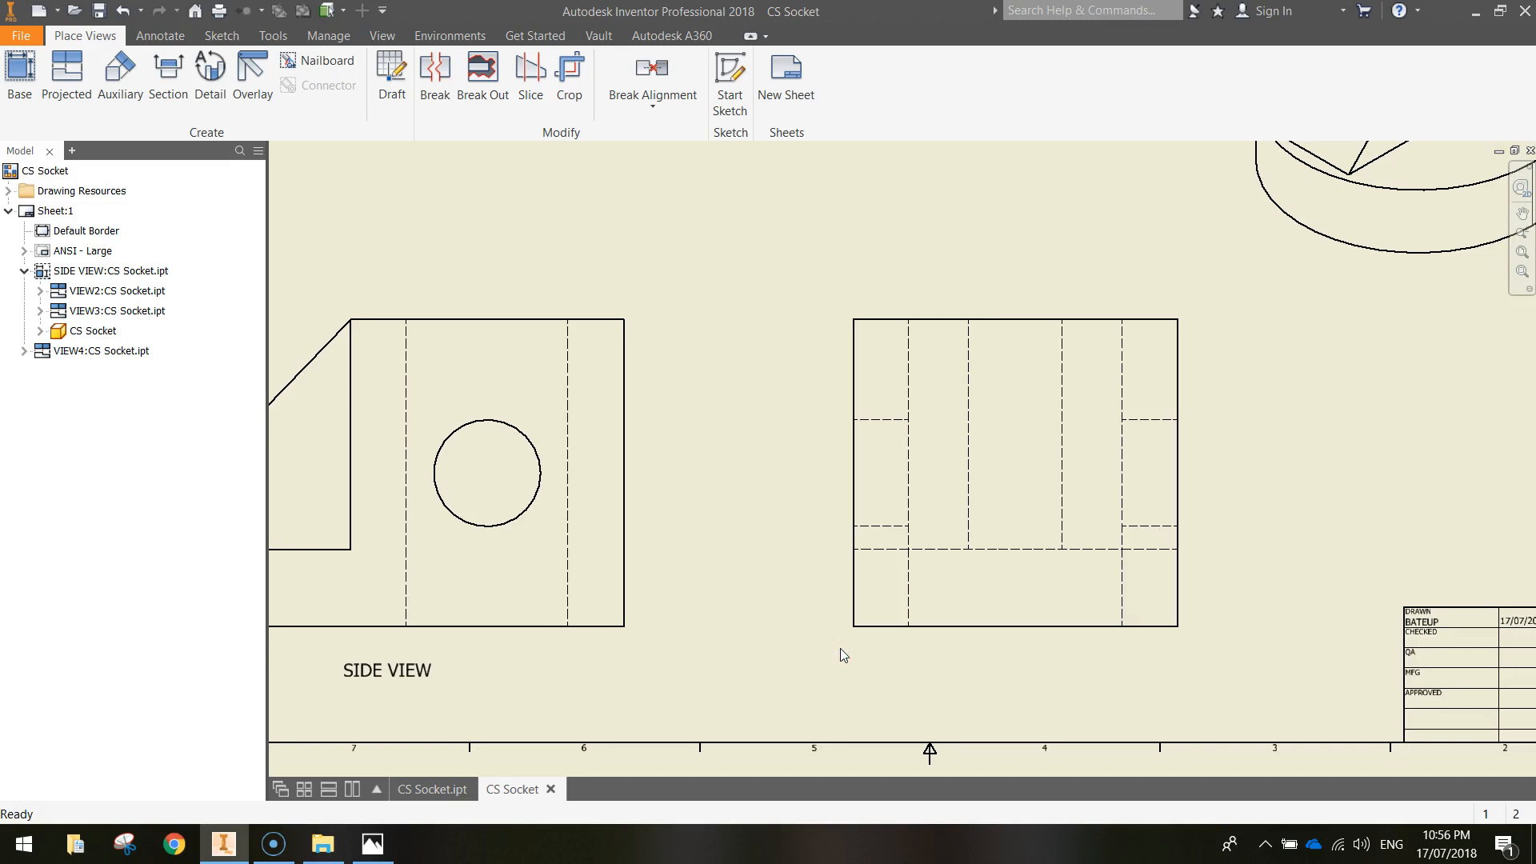
{"action": "left_click", "coordinate": [881, 648]}
{"action": "left_click", "coordinate": [1006, 698]}
{"action": "double_click", "coordinate": [930, 640]}
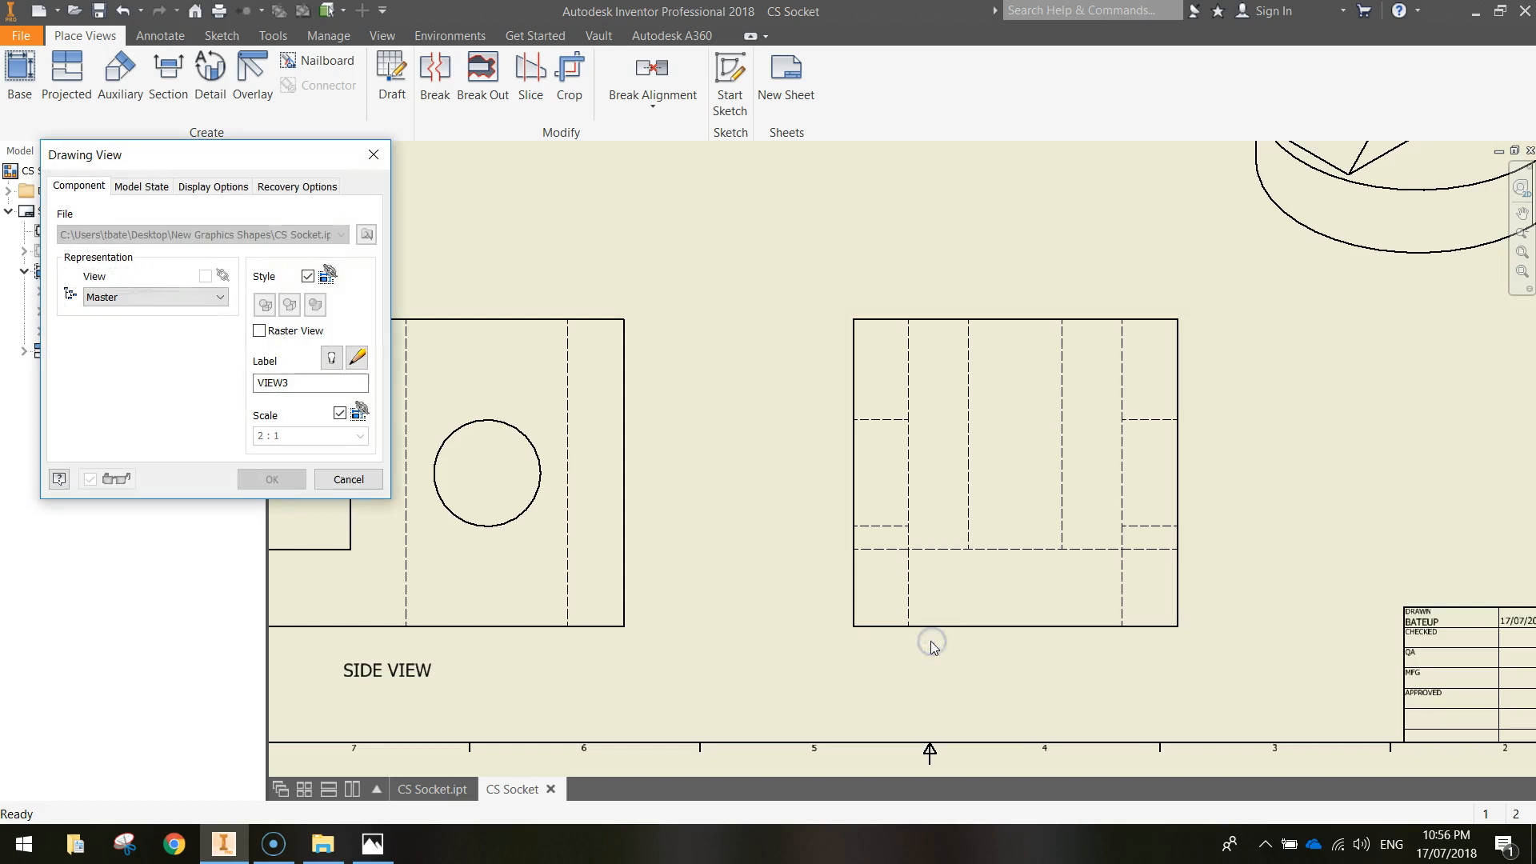
{"action": "double_click", "coordinate": [293, 382]}
{"action": "type", "text": "FRO"}
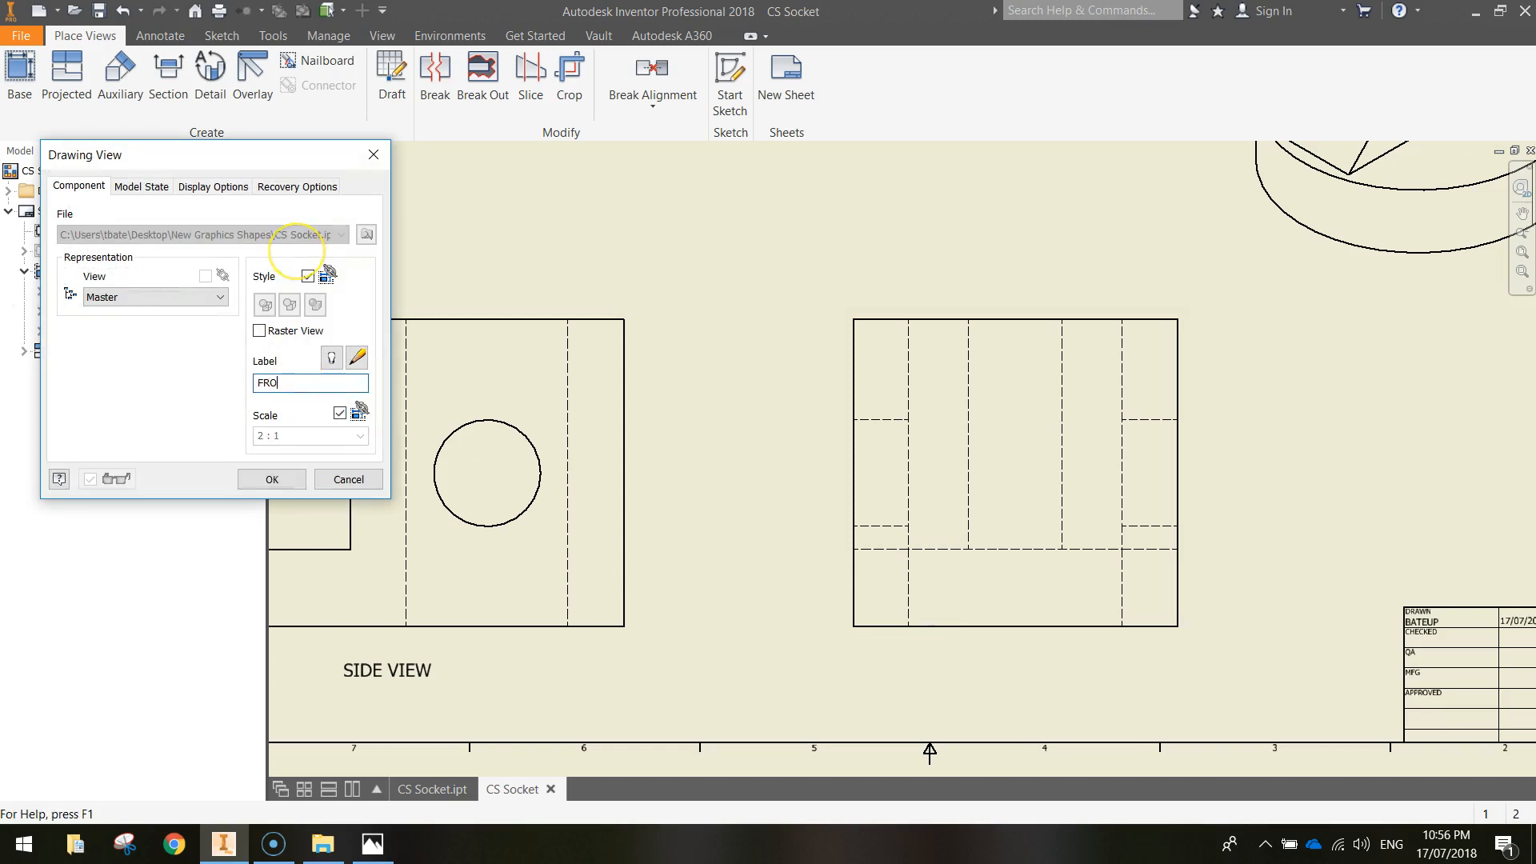
{"action": "type", "text": "NT VIEW"}
{"action": "left_click", "coordinate": [333, 359]}
- Remove the scale line from the front view's label, set its text height to 6.10 mm and position the label centrally beneath the view
{"action": "left_click", "coordinate": [357, 360]}
{"action": "triple_click", "coordinate": [993, 340]}
{"action": "key", "text": "Delete"}
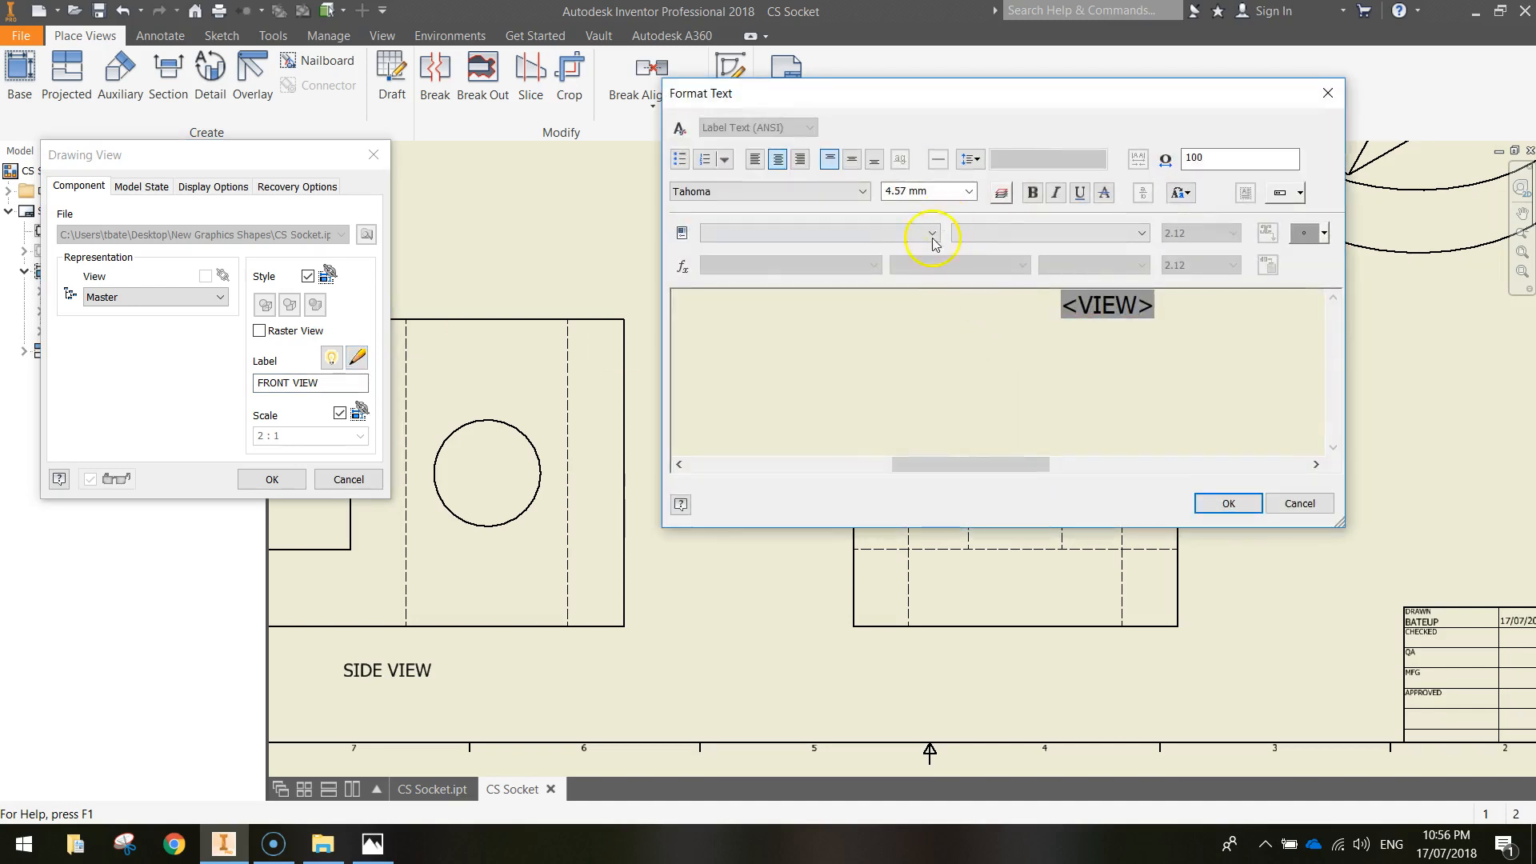
{"action": "left_click", "coordinate": [1046, 320]}
{"action": "left_click", "coordinate": [973, 199]}
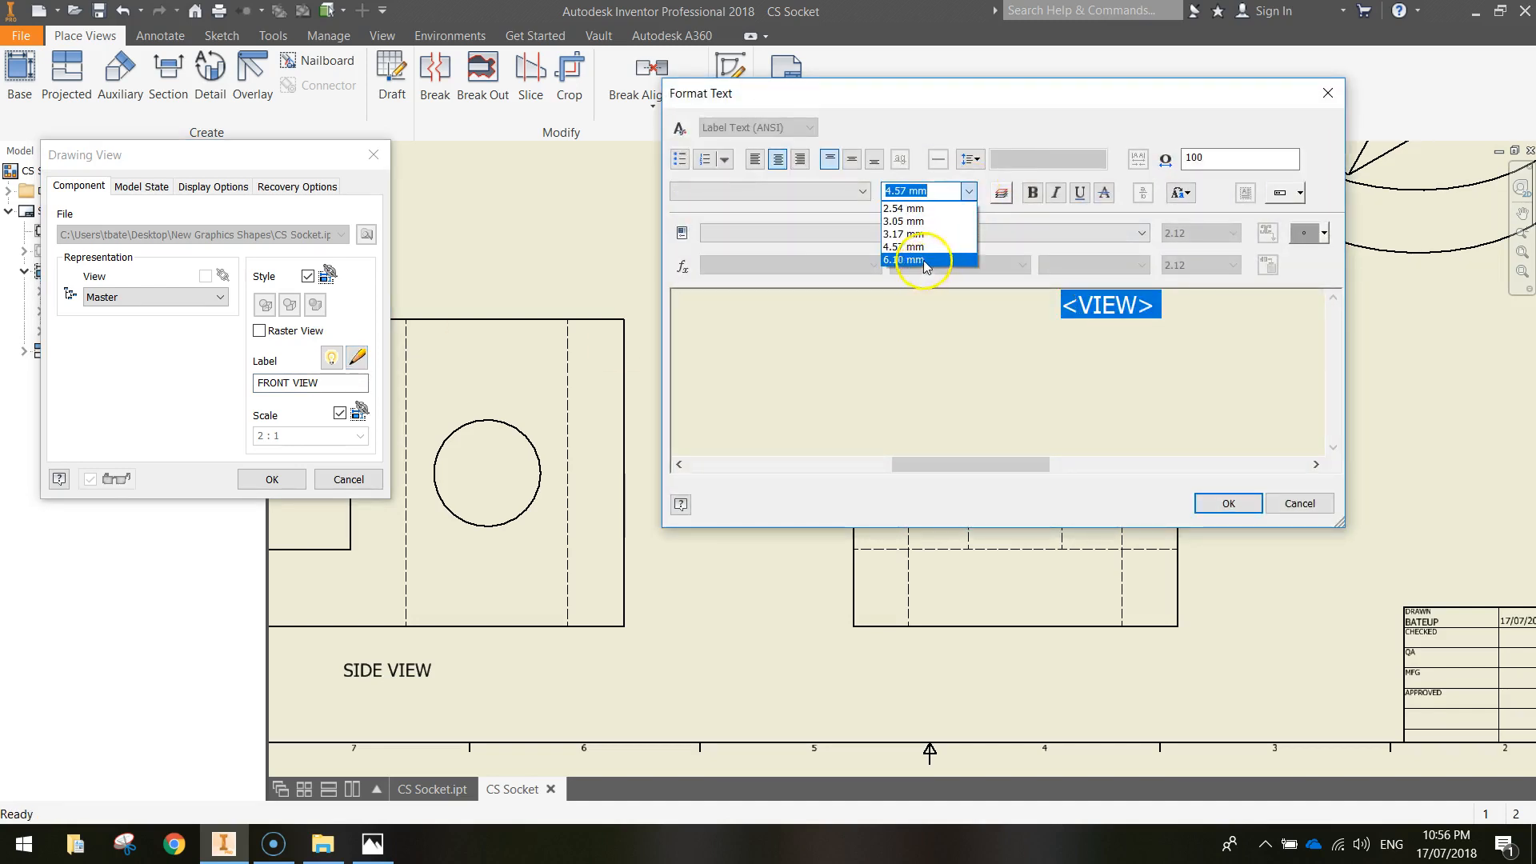
{"action": "left_click", "coordinate": [924, 258]}
{"action": "left_click", "coordinate": [1230, 504]}
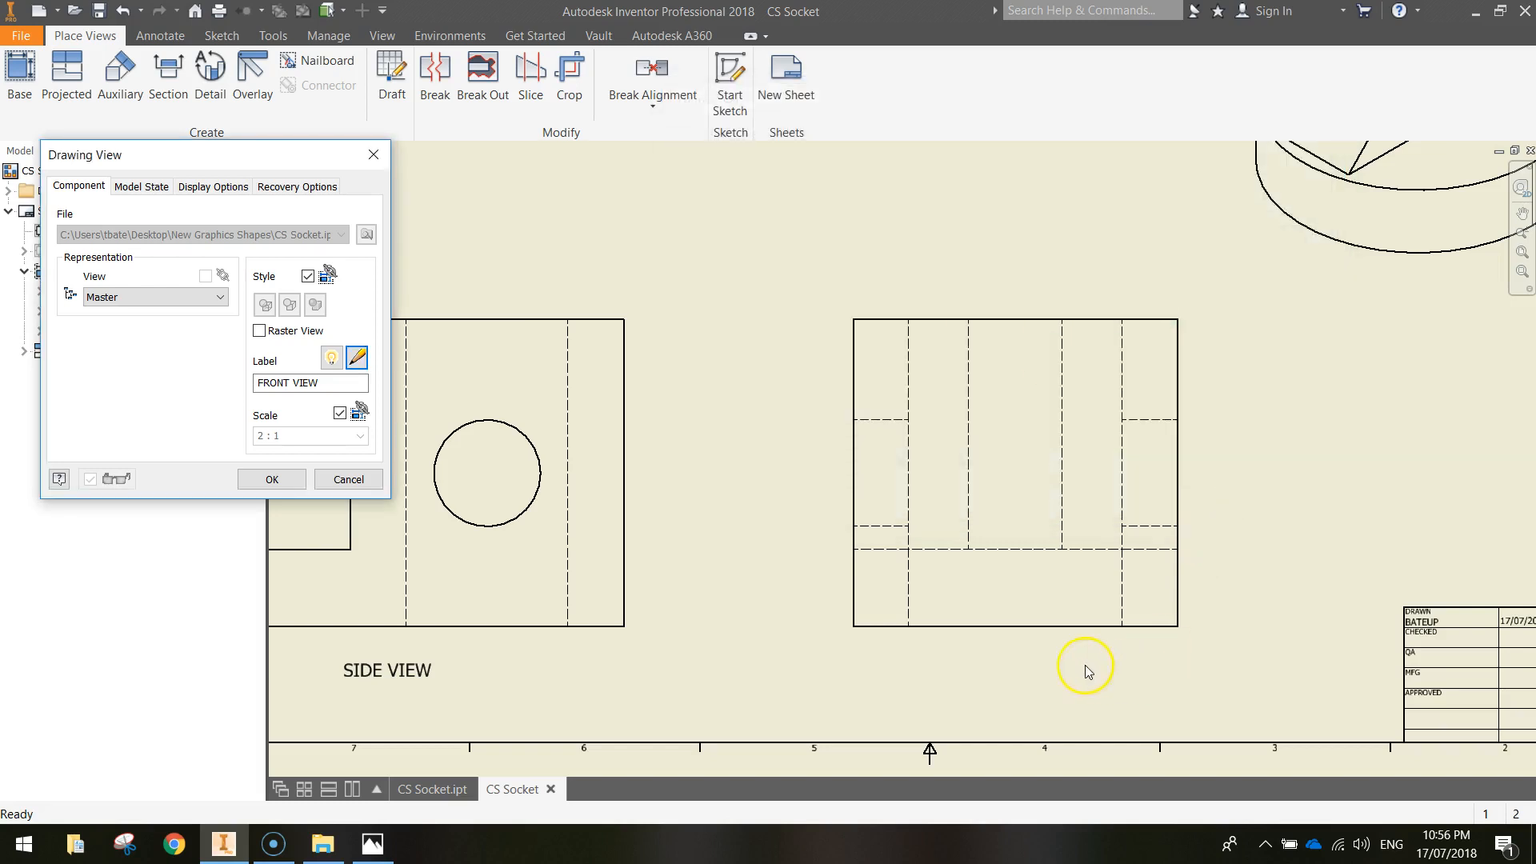
{"action": "left_click", "coordinate": [272, 479]}
{"action": "left_click_drag", "start_coordinate": [1048, 650], "coordinate": [1057, 664]}
- Label the plan view above the side view "TOP VIEW" and turn on the label's visibility
{"action": "mouse_move", "coordinate": [418, 247]}
{"action": "middle_mouse_down"}
{"action": "mouse_move", "coordinate": [541, 336]}
{"action": "mouse_move", "coordinate": [728, 618]}
{"action": "mouse_move", "coordinate": [731, 662]}
{"action": "middle_mouse_up"}
{"action": "middle_click_drag", "start_coordinate": [539, 329], "coordinate": [535, 402]}
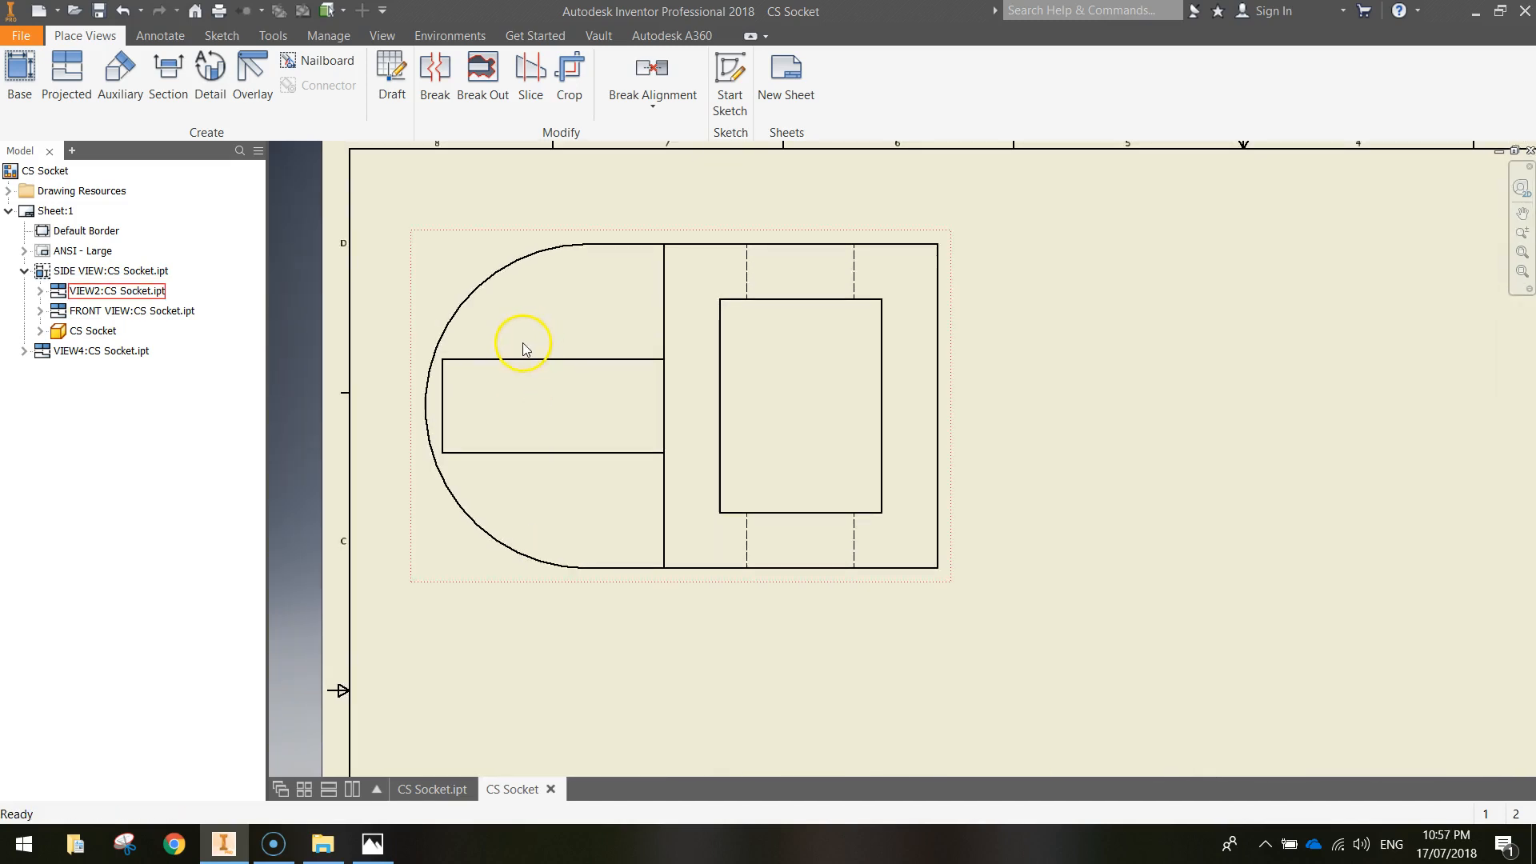
{"action": "left_click", "coordinate": [502, 242]}
{"action": "double_click", "coordinate": [496, 238]}
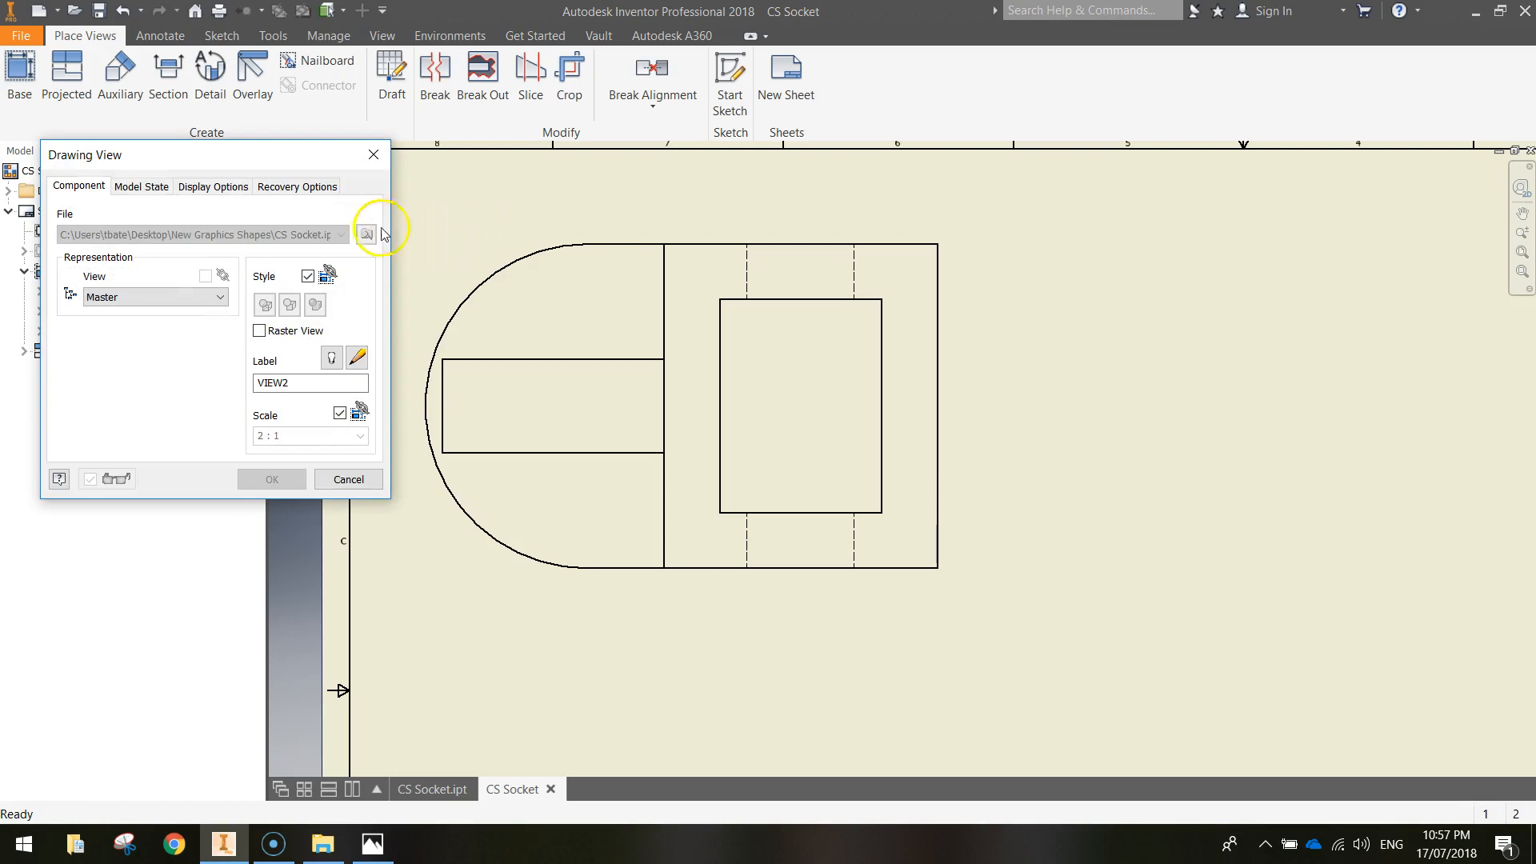
{"action": "left_click", "coordinate": [319, 408]}
{"action": "left_click", "coordinate": [332, 357]}
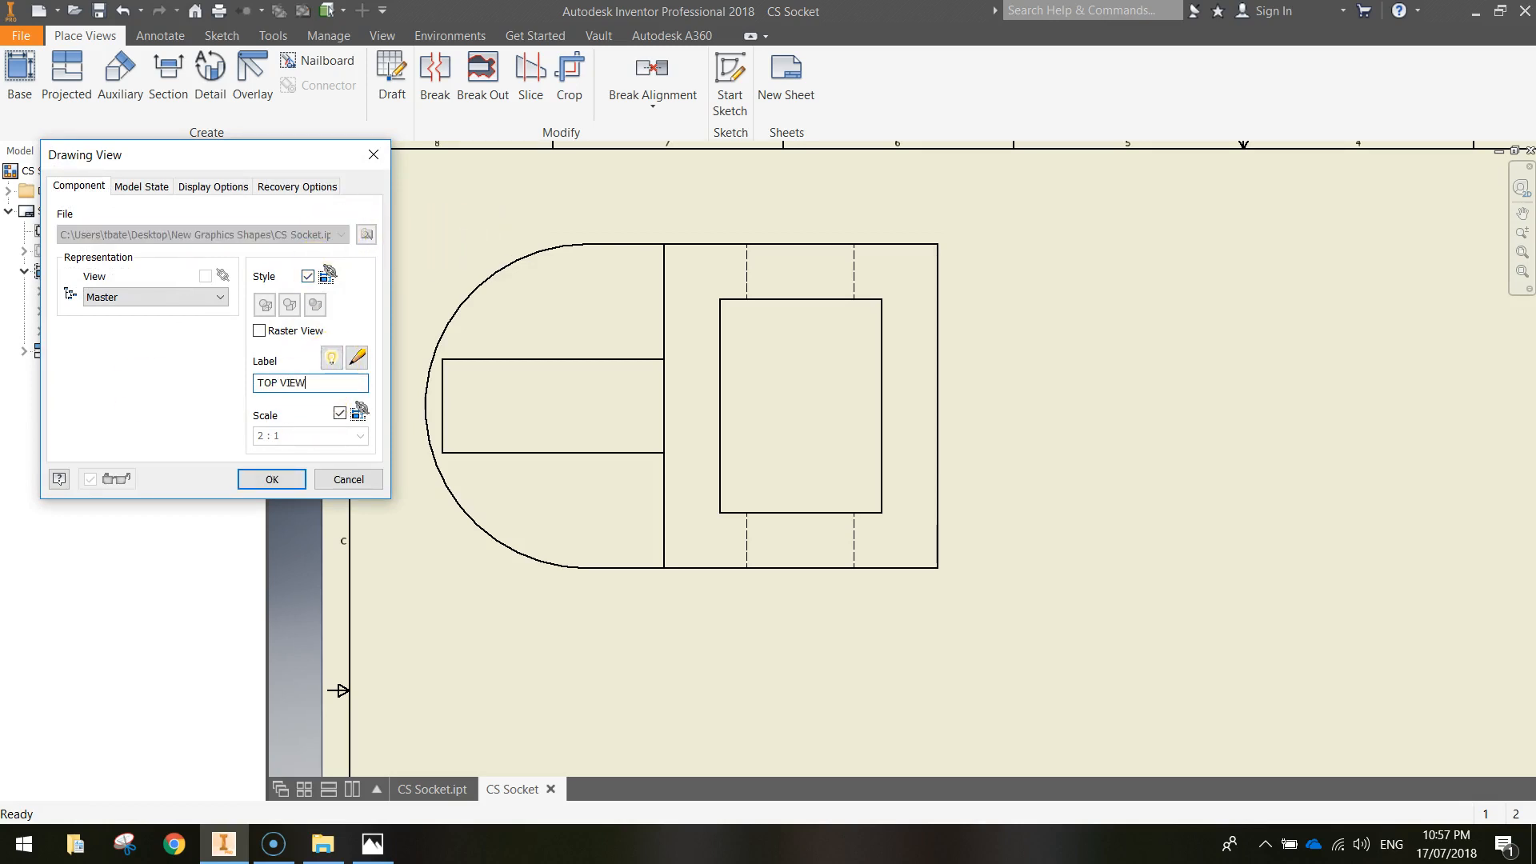
{"action": "type", "text": "TOP VIEW"}
- Remove the scale line from the top view's label, set its text height to 6.10 mm and position the label beneath the view
{"action": "left_click", "coordinate": [357, 358]}
{"action": "left_click_drag", "start_coordinate": [898, 425], "coordinate": [978, 368]}
{"action": "key", "text": "BackSpace"}
{"action": "key", "text": "BackSpace"}
{"action": "key", "text": "BackSpace"}
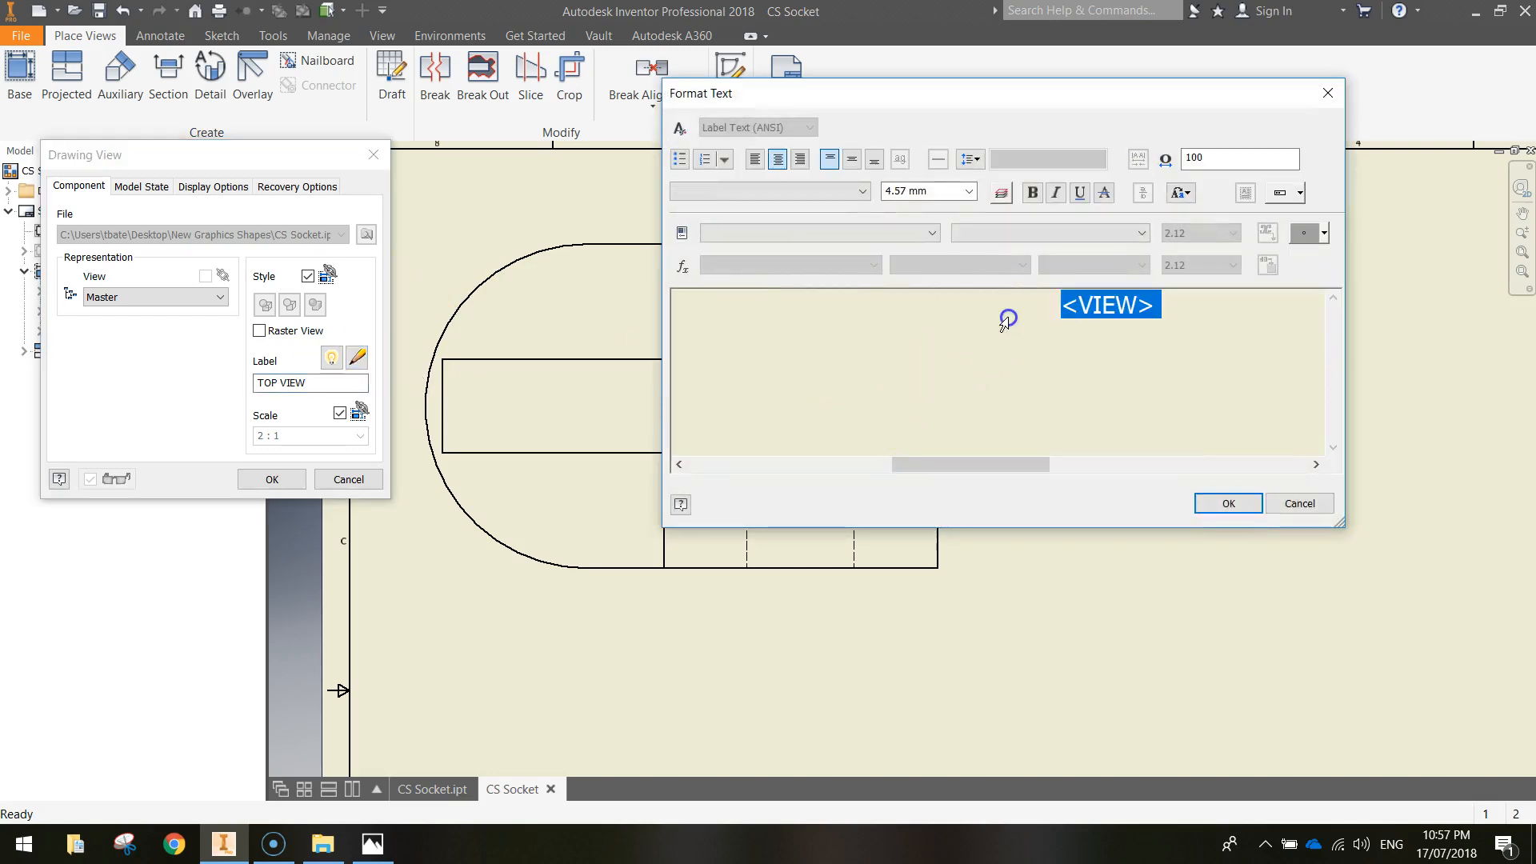
{"action": "left_click", "coordinate": [969, 190]}
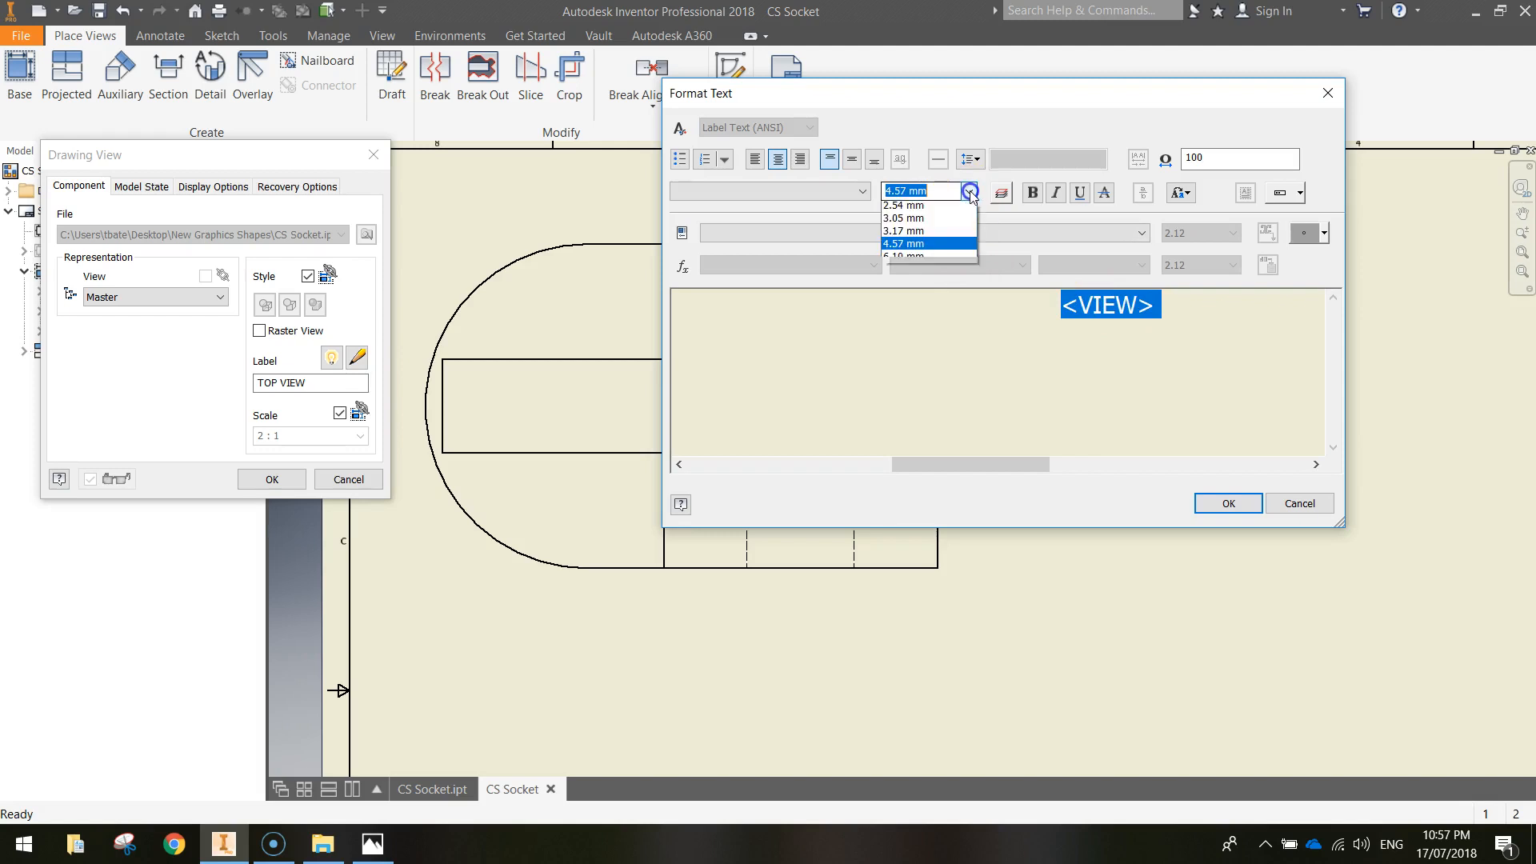
{"action": "left_click", "coordinate": [941, 260]}
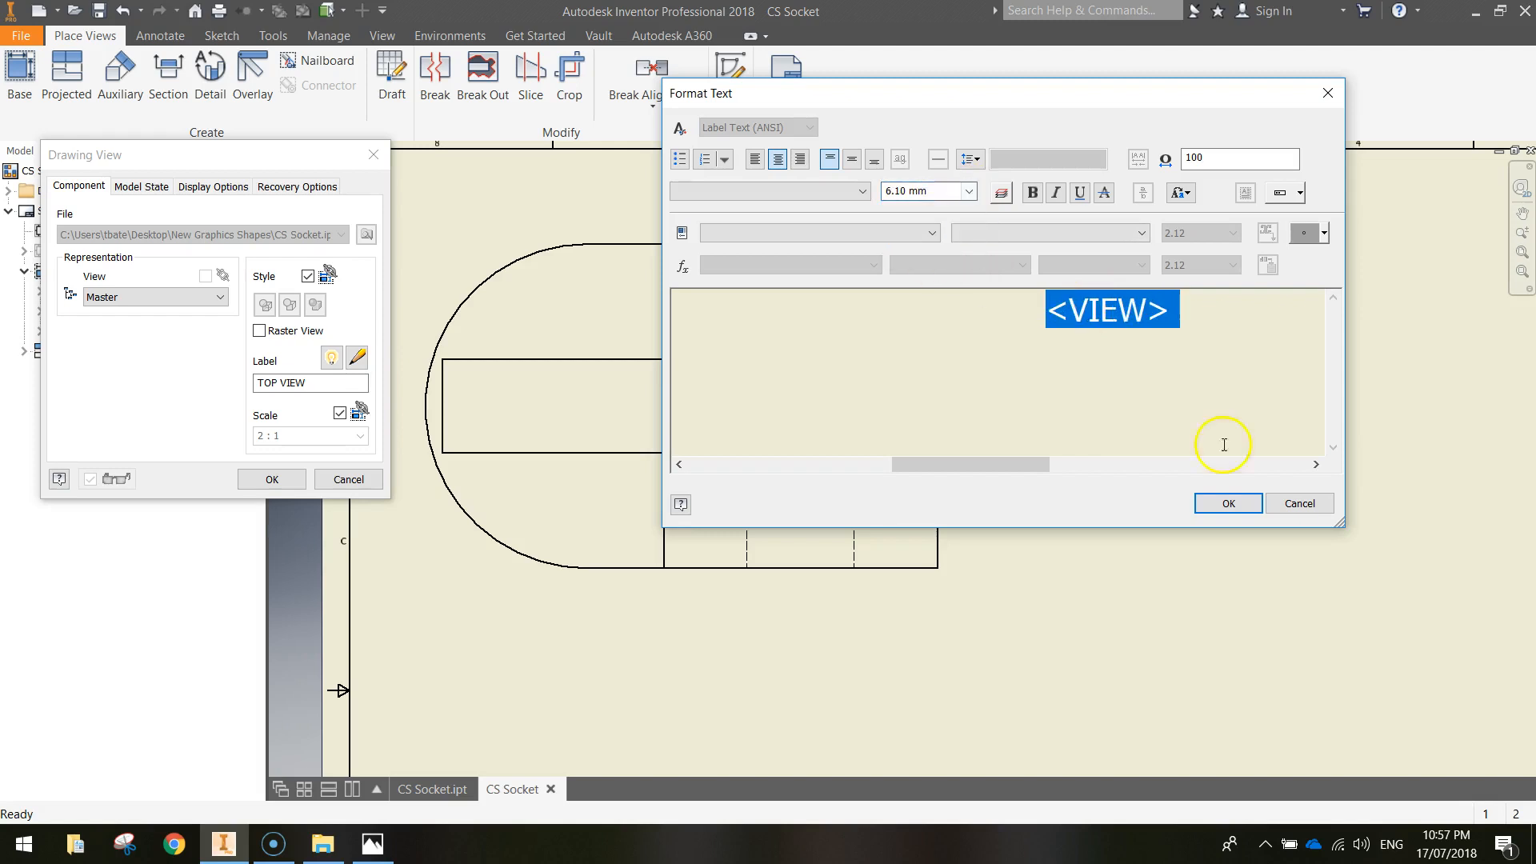
{"action": "left_click", "coordinate": [1229, 504]}
{"action": "left_click", "coordinate": [270, 479]}
{"action": "left_click_drag", "start_coordinate": [705, 604], "coordinate": [743, 632]}
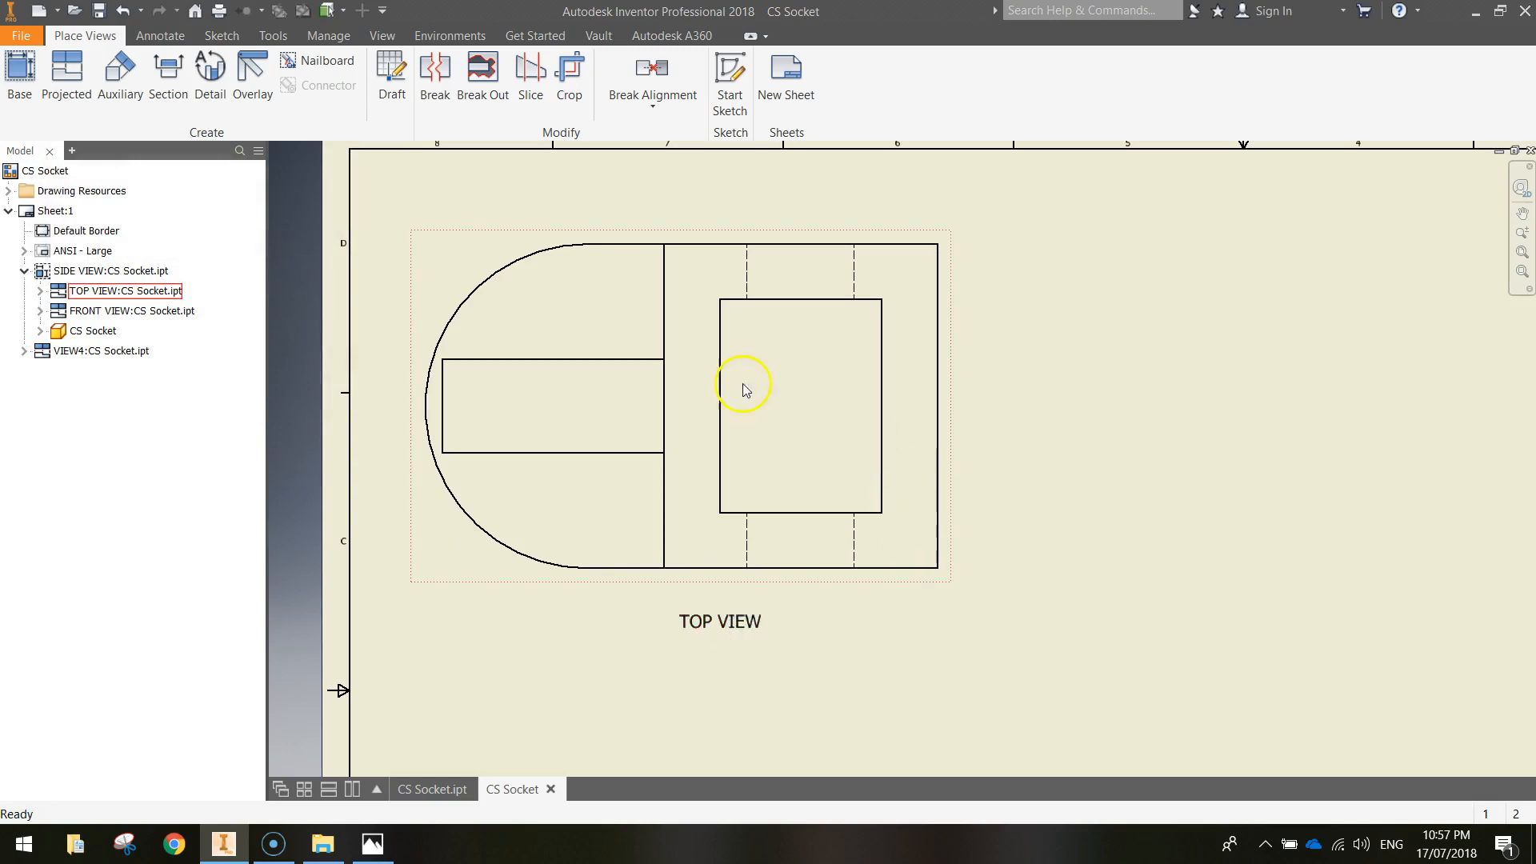
- Label the isometric view "ISOMETRIC VIEW" with the label visible, and switch the view's style to shaded
{"action": "scroll", "coordinate": [1032, 624], "scroll_direction": "up", "scroll_amount": 2}
{"action": "scroll", "coordinate": [1053, 641], "scroll_direction": "down", "scroll_amount": 5}
{"action": "mouse_move", "coordinate": [1097, 662]}
{"action": "middle_mouse_down"}
{"action": "mouse_move", "coordinate": [1022, 432]}
{"action": "mouse_move", "coordinate": [891, 411]}
{"action": "mouse_move", "coordinate": [625, 513]}
{"action": "middle_mouse_up"}
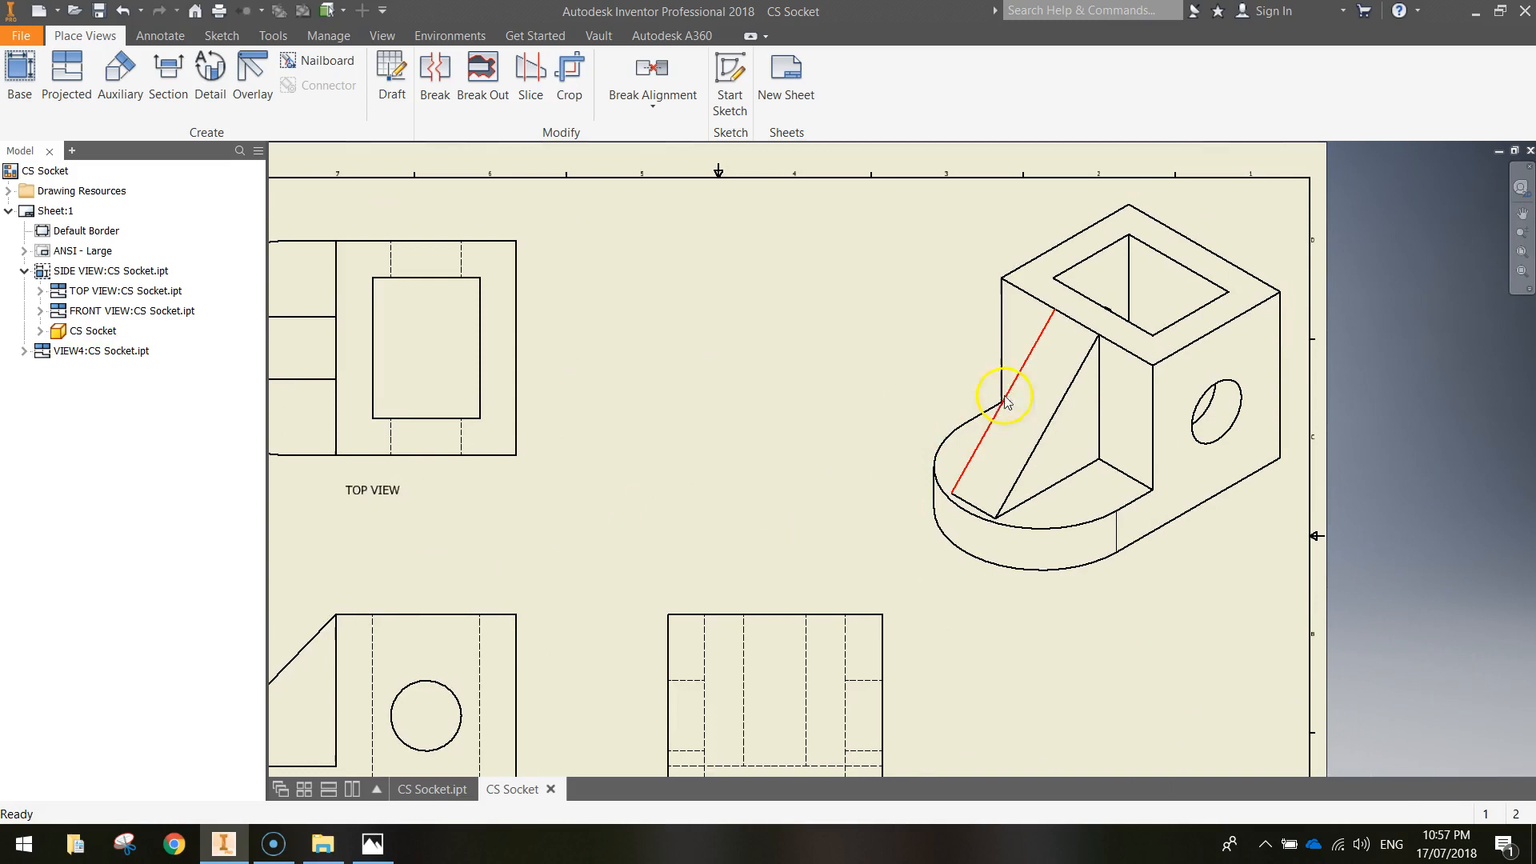
{"action": "double_click", "coordinate": [1164, 588]}
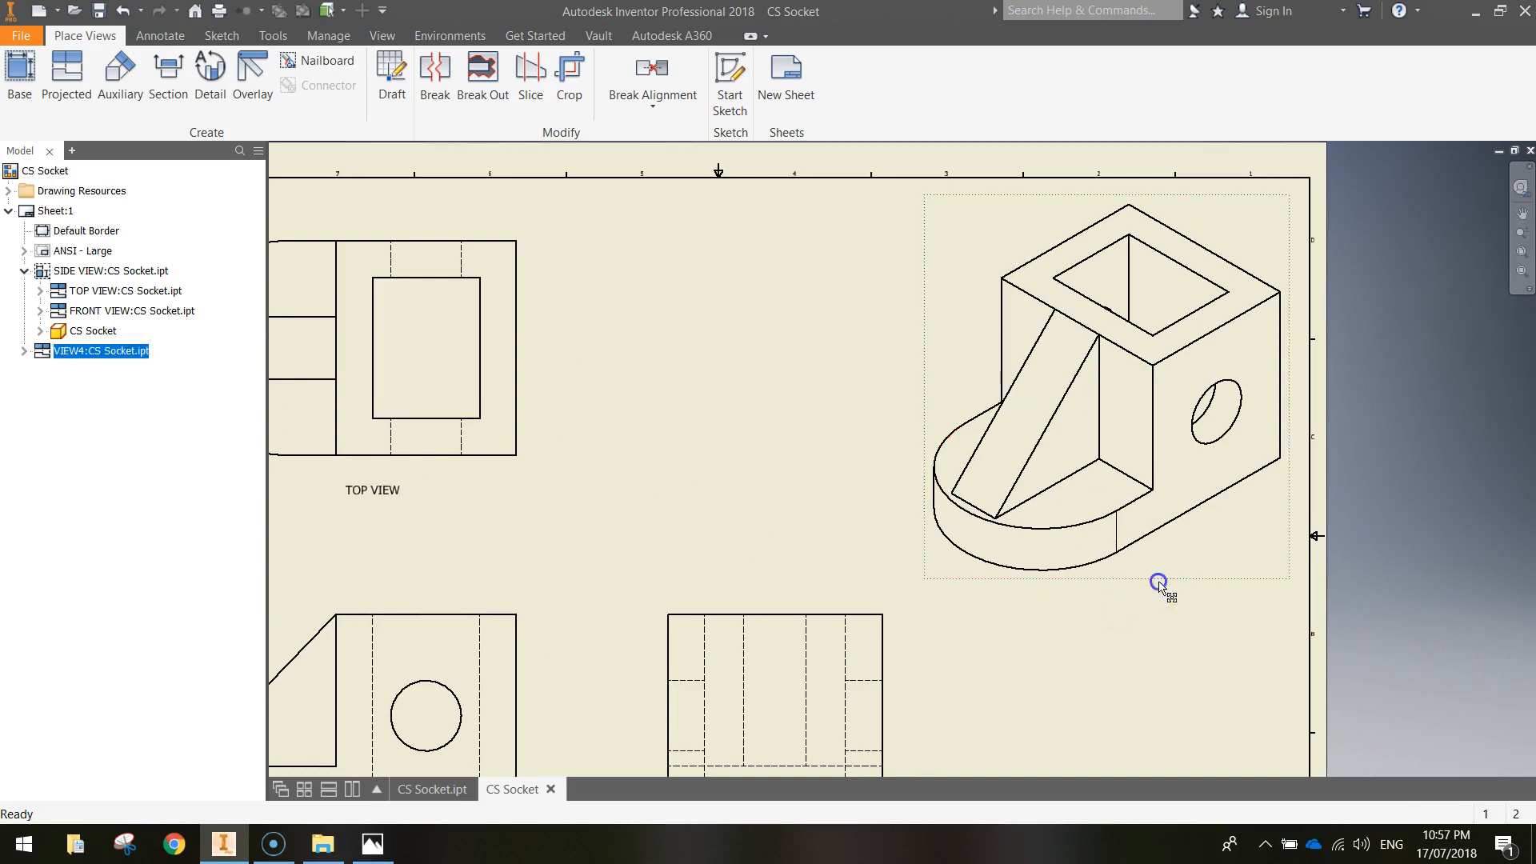
{"action": "double_click", "coordinate": [284, 383]}
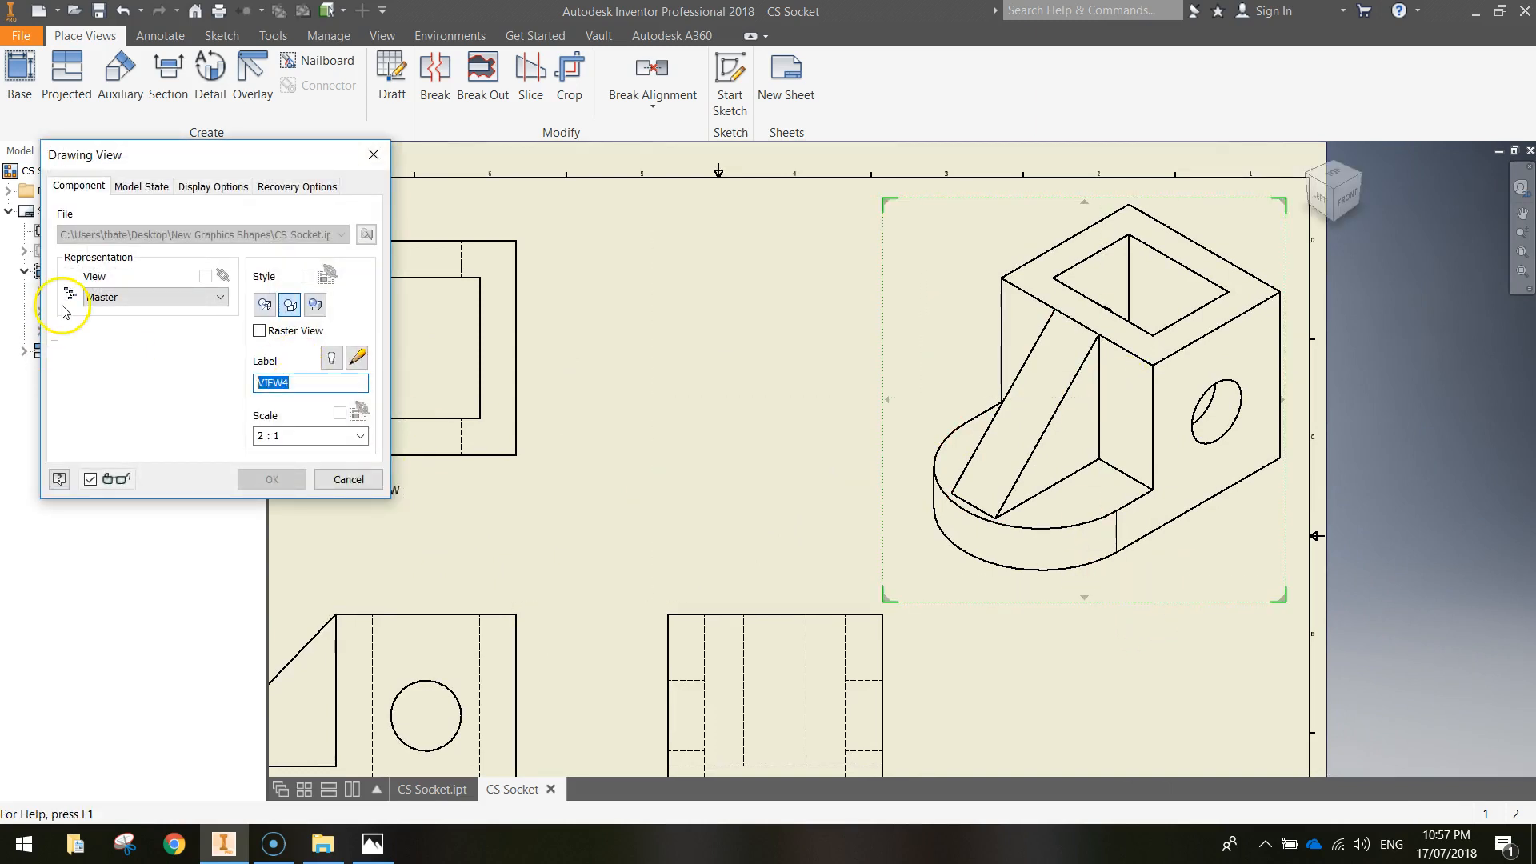
{"action": "type", "text": "ISOMETRIC"}
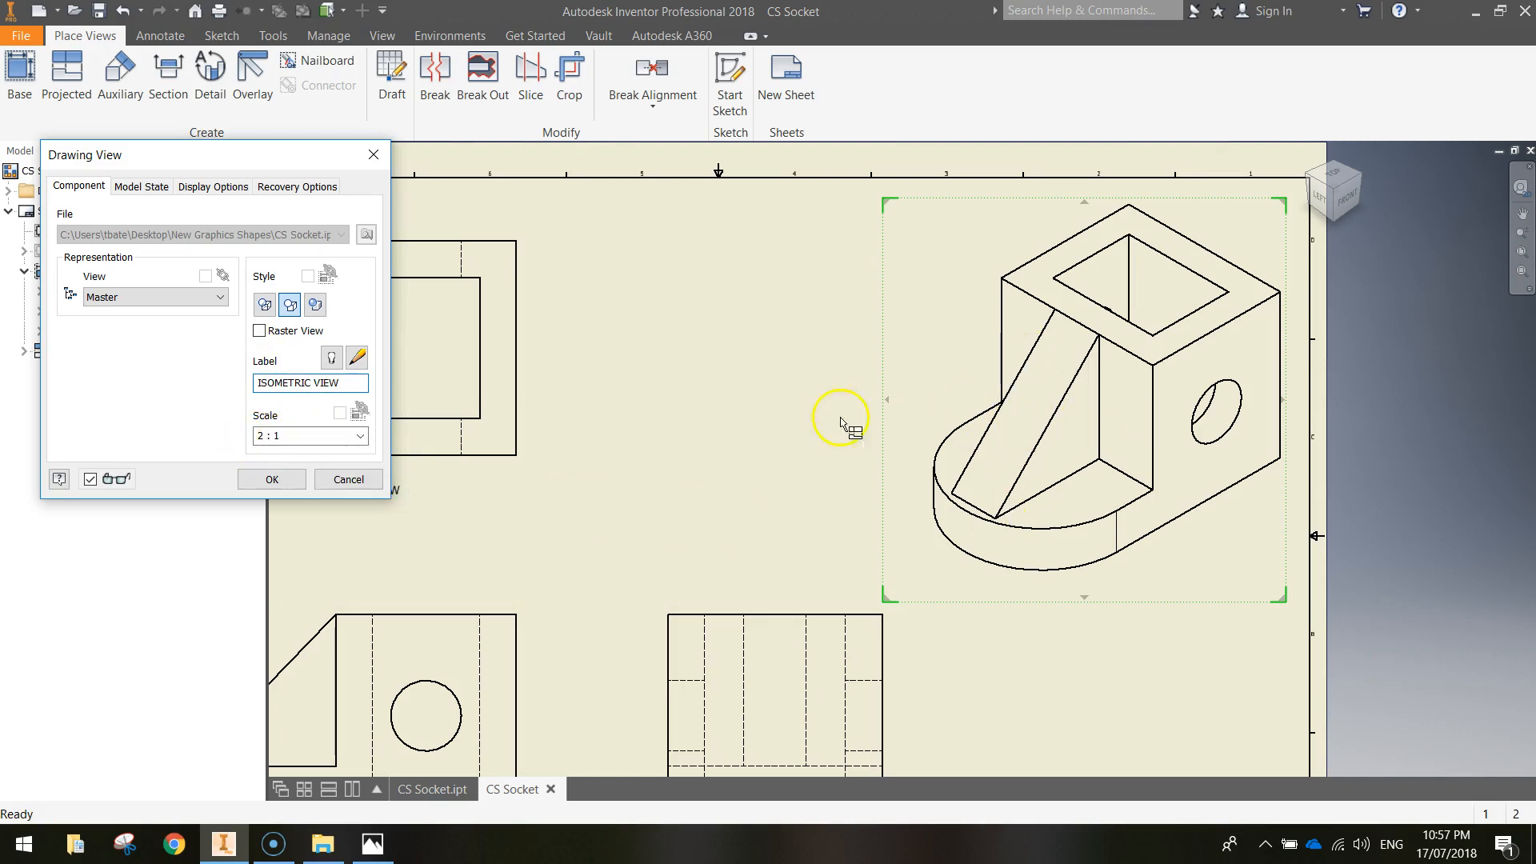
{"action": "left_click", "coordinate": [317, 306]}
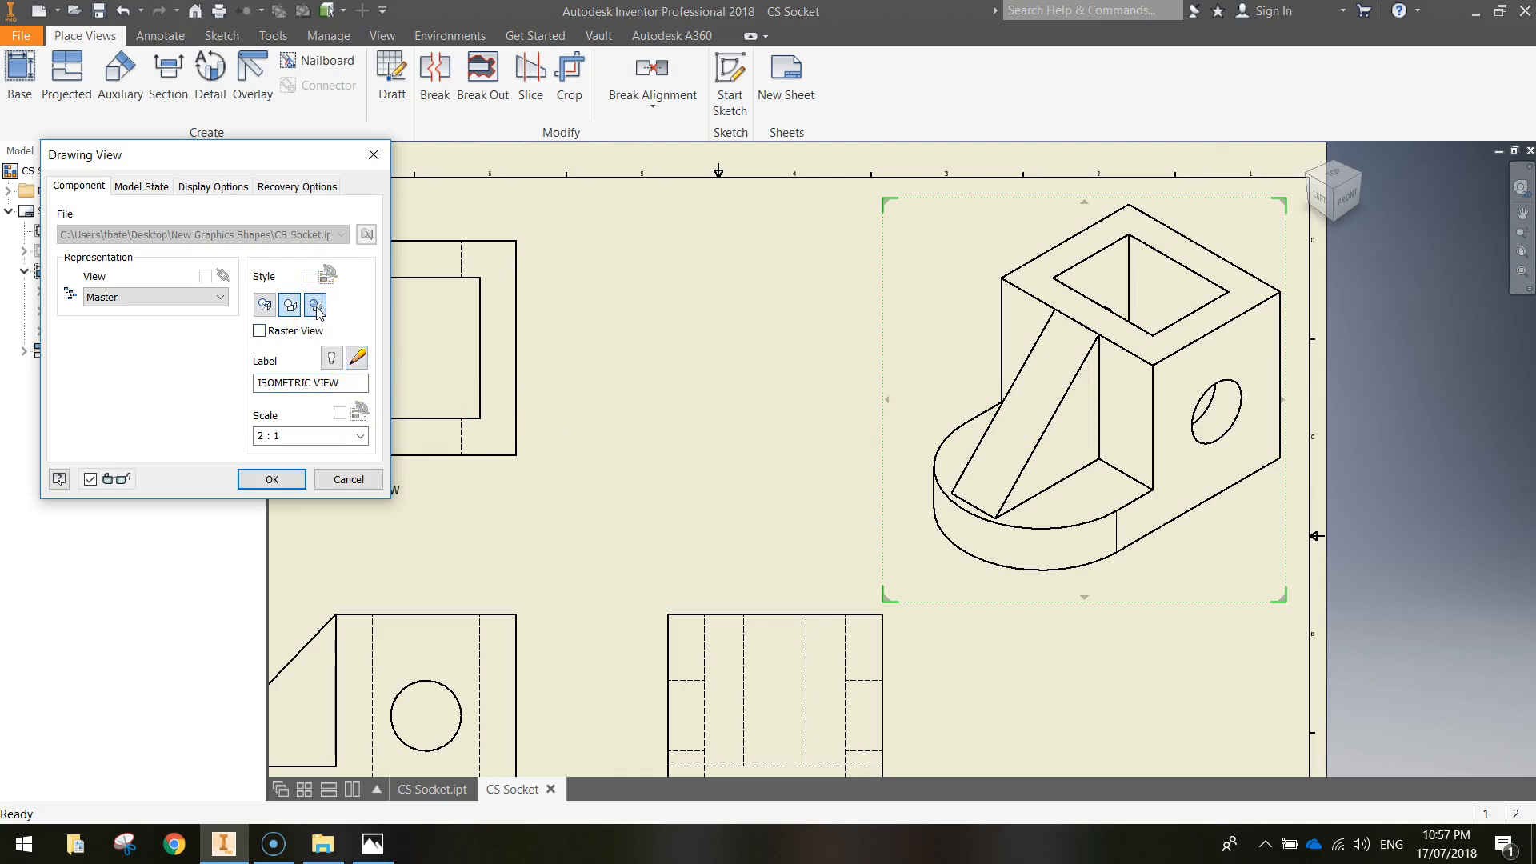
{"action": "left_click", "coordinate": [333, 359]}
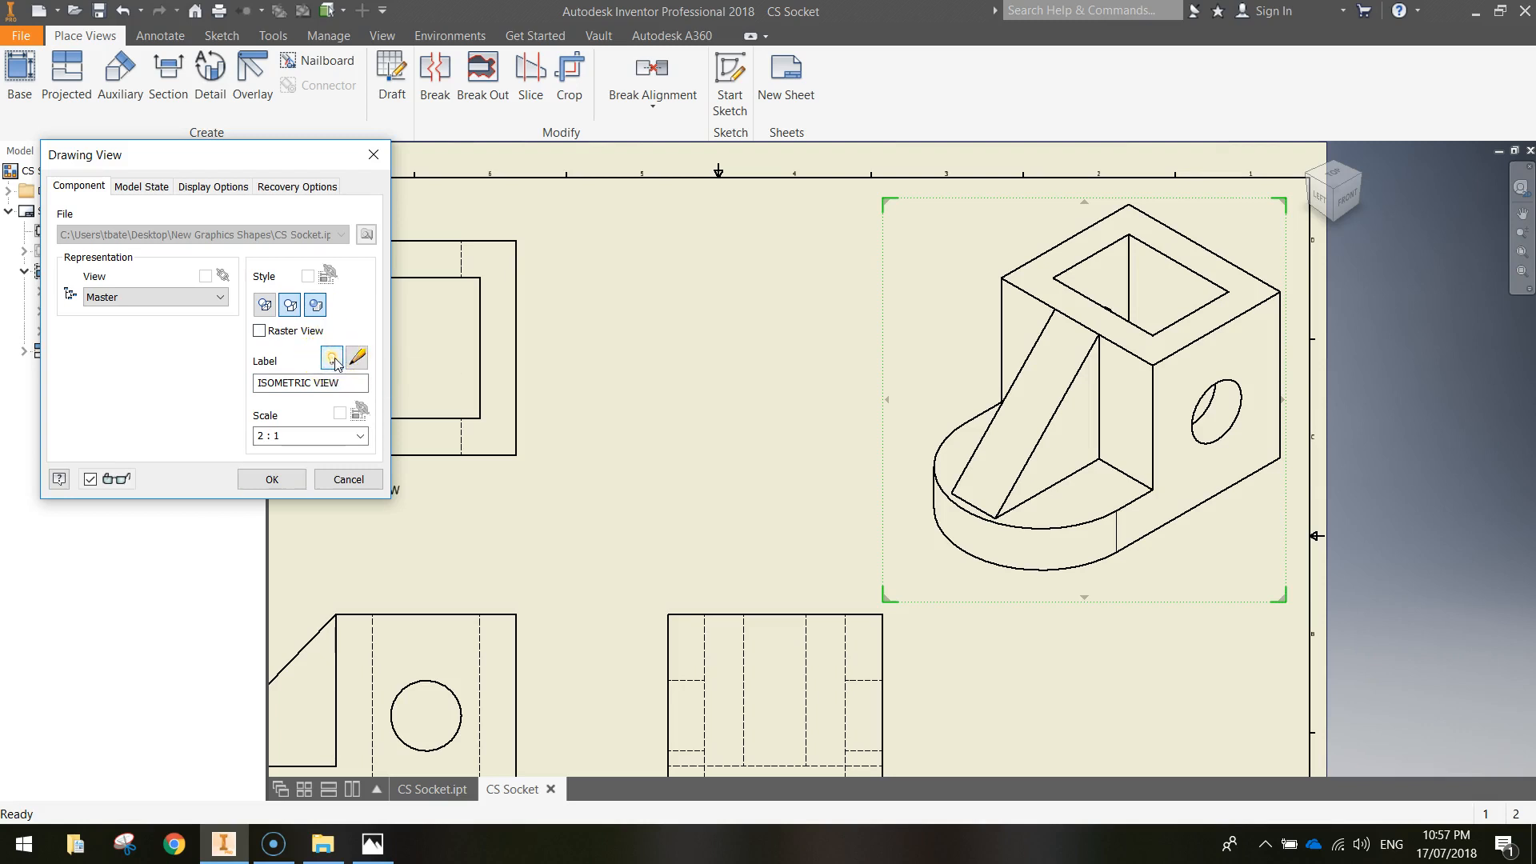
- Set both lines of the isometric view's label to 6.10 mm text height and position the label beneath the view's socket block
{"action": "left_click", "coordinate": [358, 358]}
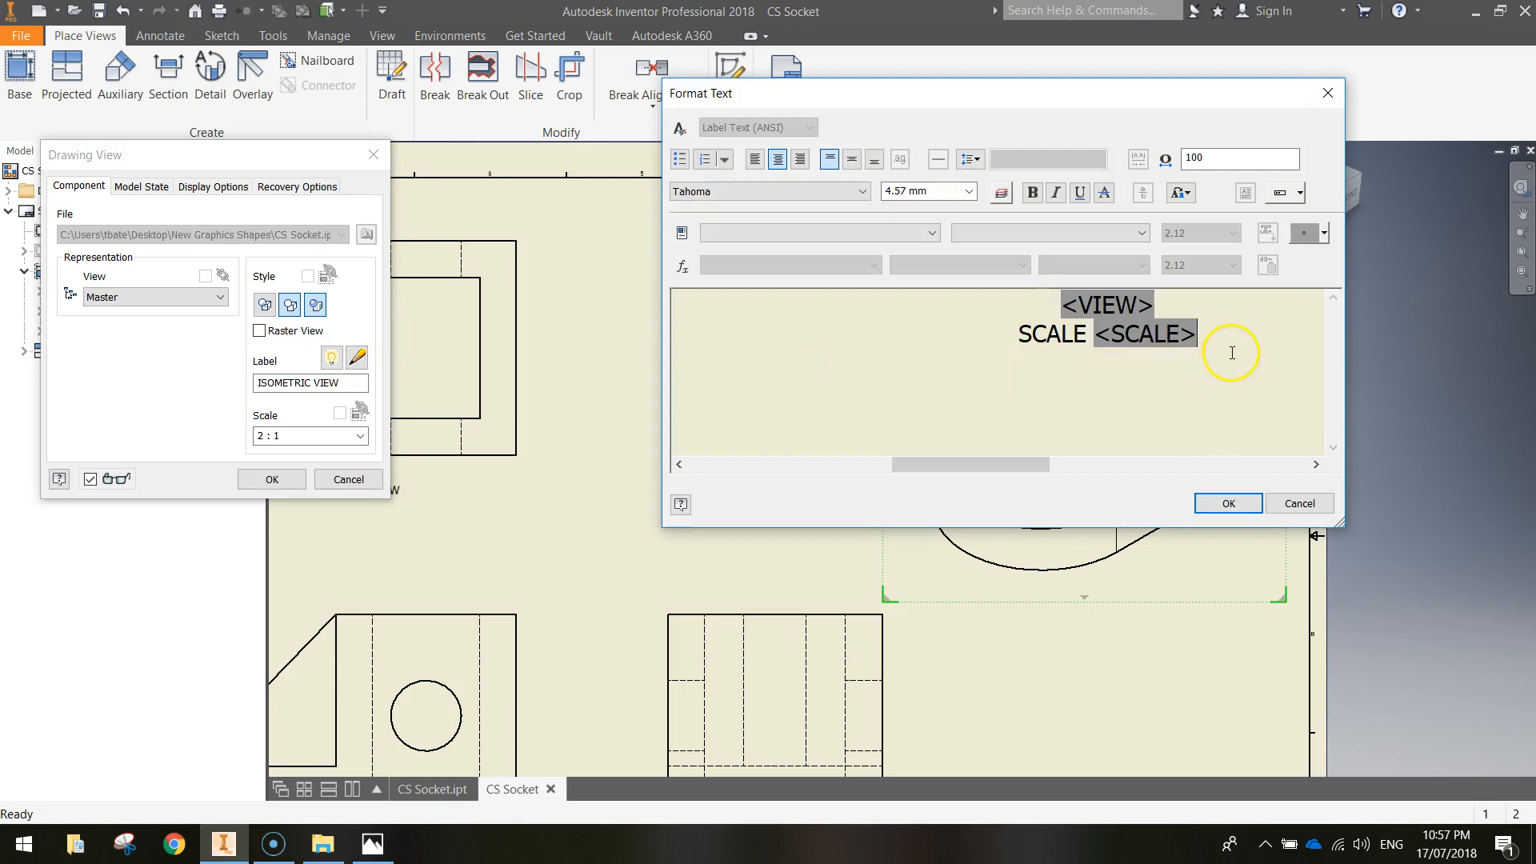
{"action": "left_click_drag", "start_coordinate": [1218, 333], "coordinate": [952, 292]}
{"action": "left_click", "coordinate": [969, 191]}
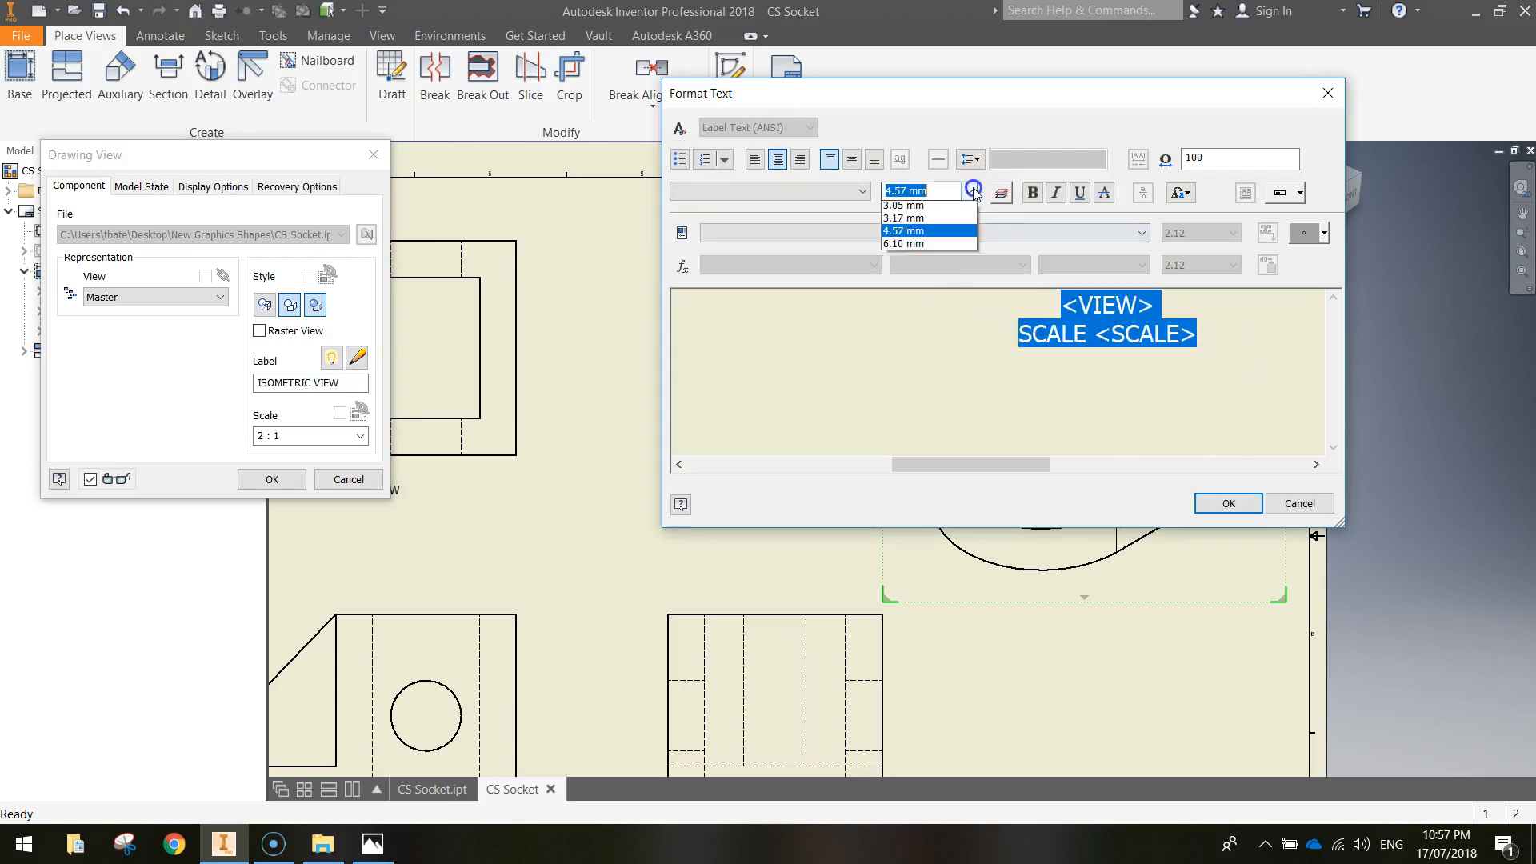
{"action": "left_click", "coordinate": [928, 255]}
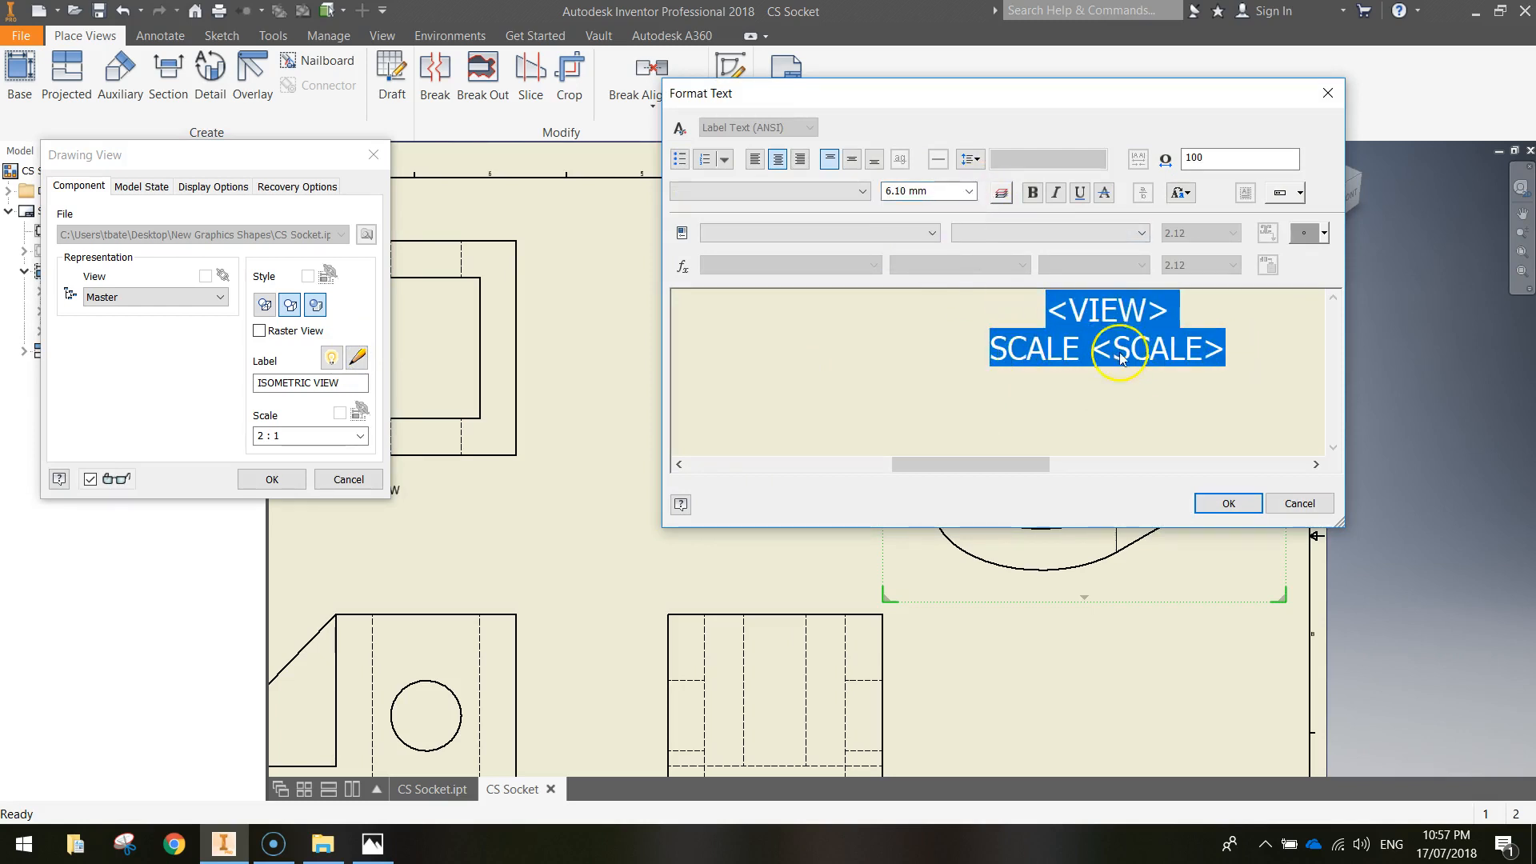
{"action": "left_click", "coordinate": [1228, 504]}
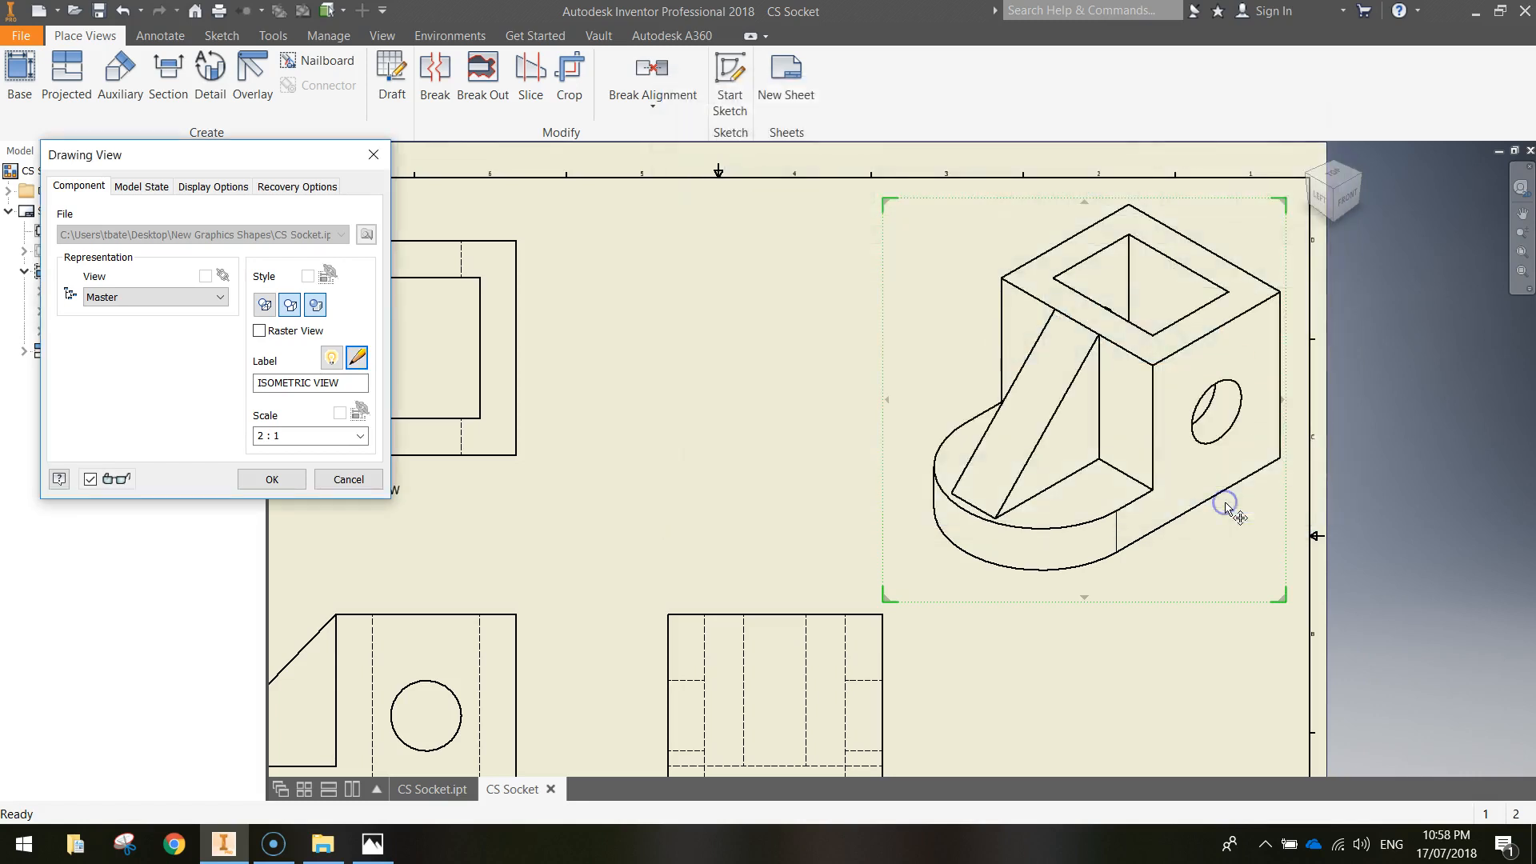
{"action": "left_click", "coordinate": [264, 479]}
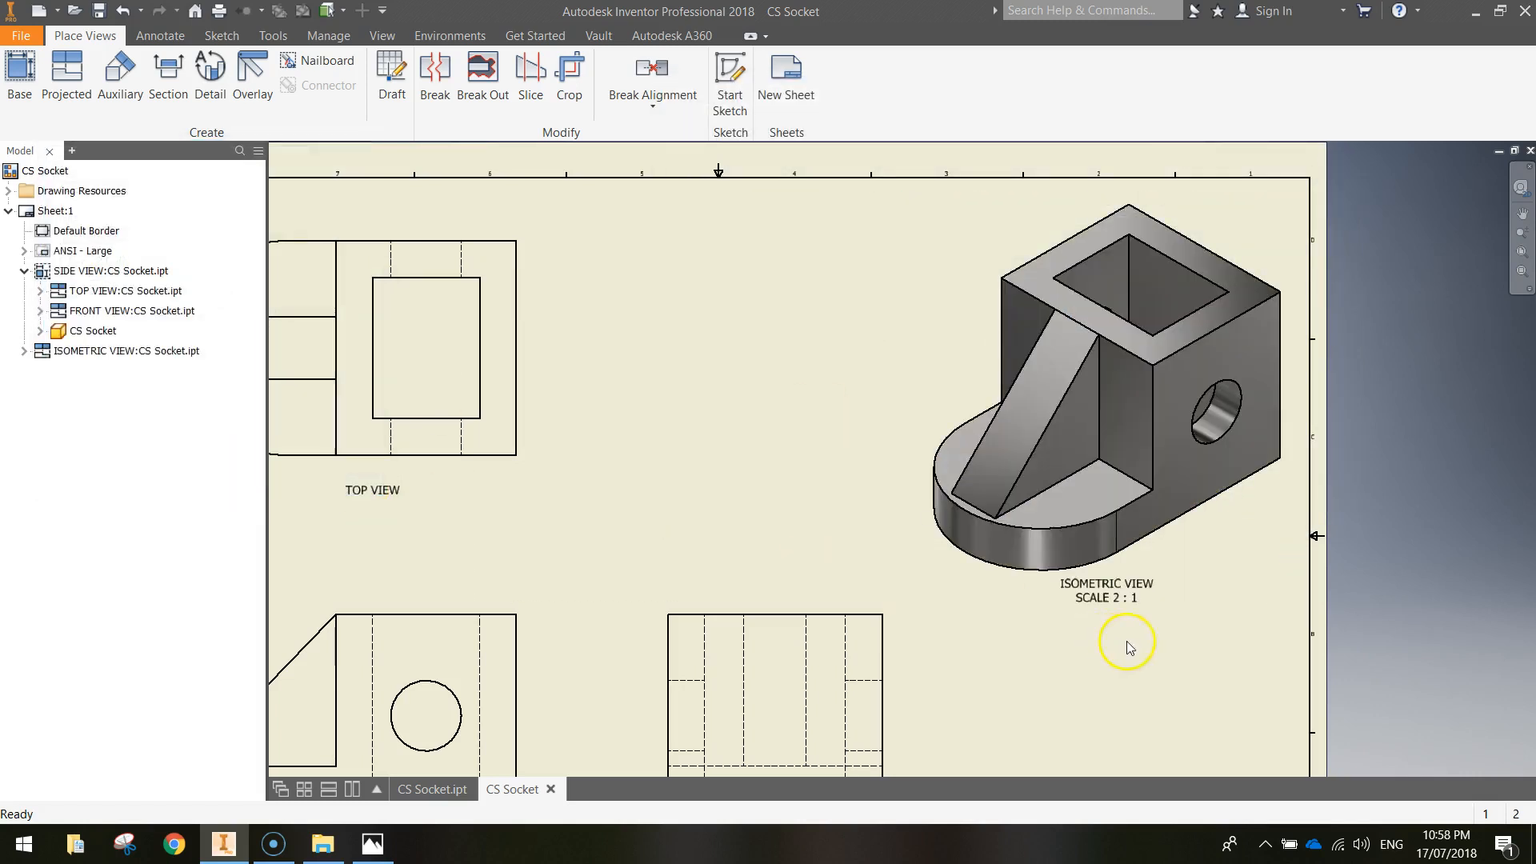
{"action": "left_click_drag", "start_coordinate": [1119, 609], "coordinate": [1200, 587]}
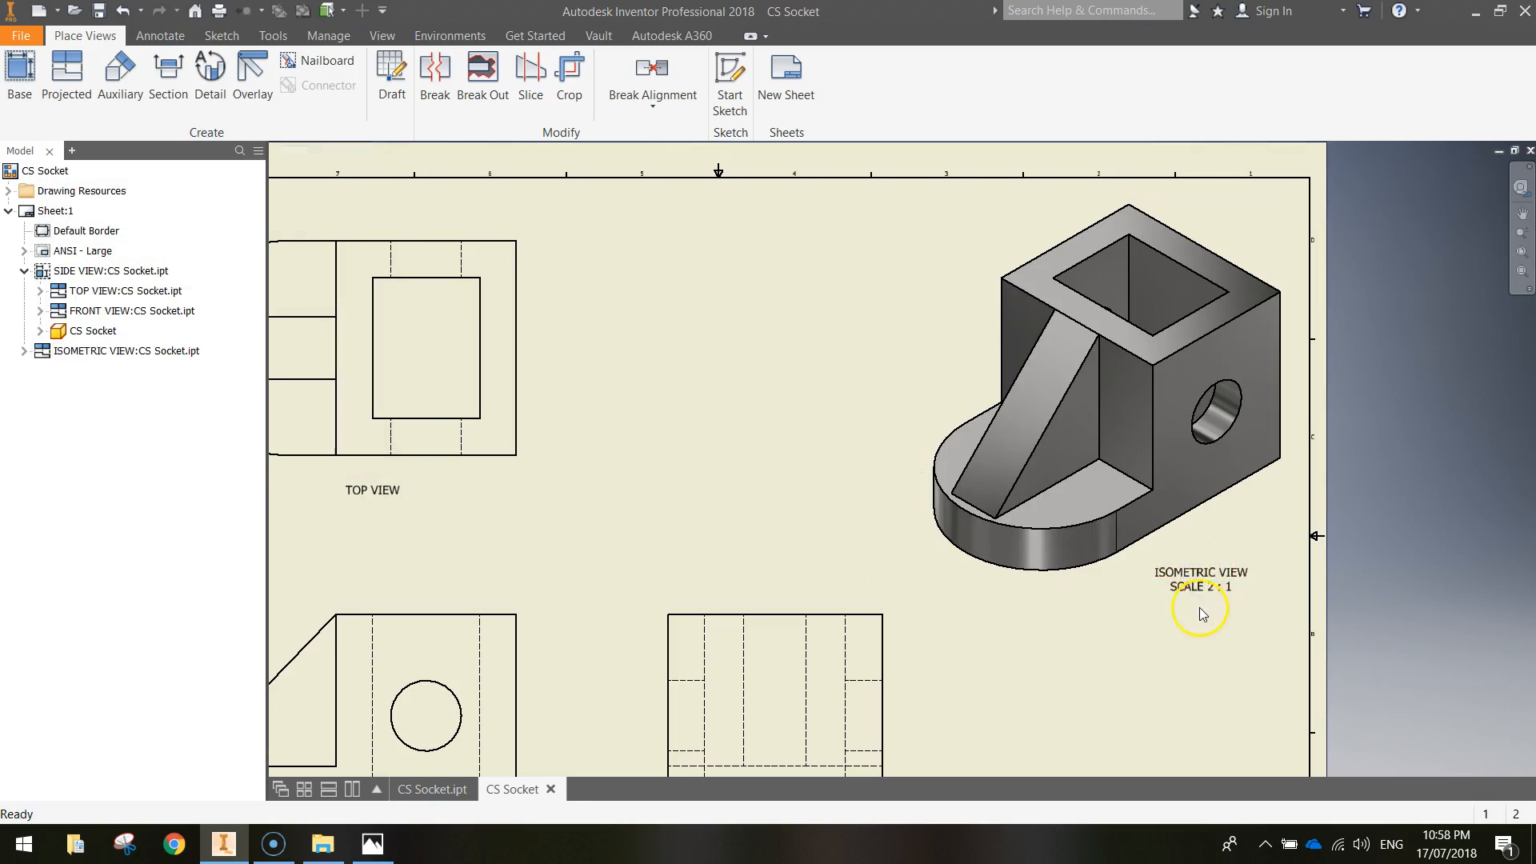
- Dimension the rectangular opening in the top view, placing its horizontal size above the outline and its vertical size beside the straight end
{"action": "mouse_move", "coordinate": [959, 641]}
{"action": "middle_mouse_down"}
{"action": "mouse_move", "coordinate": [970, 597]}
{"action": "mouse_move", "coordinate": [1091, 507]}
{"action": "mouse_move", "coordinate": [1155, 575]}
{"action": "middle_mouse_up"}
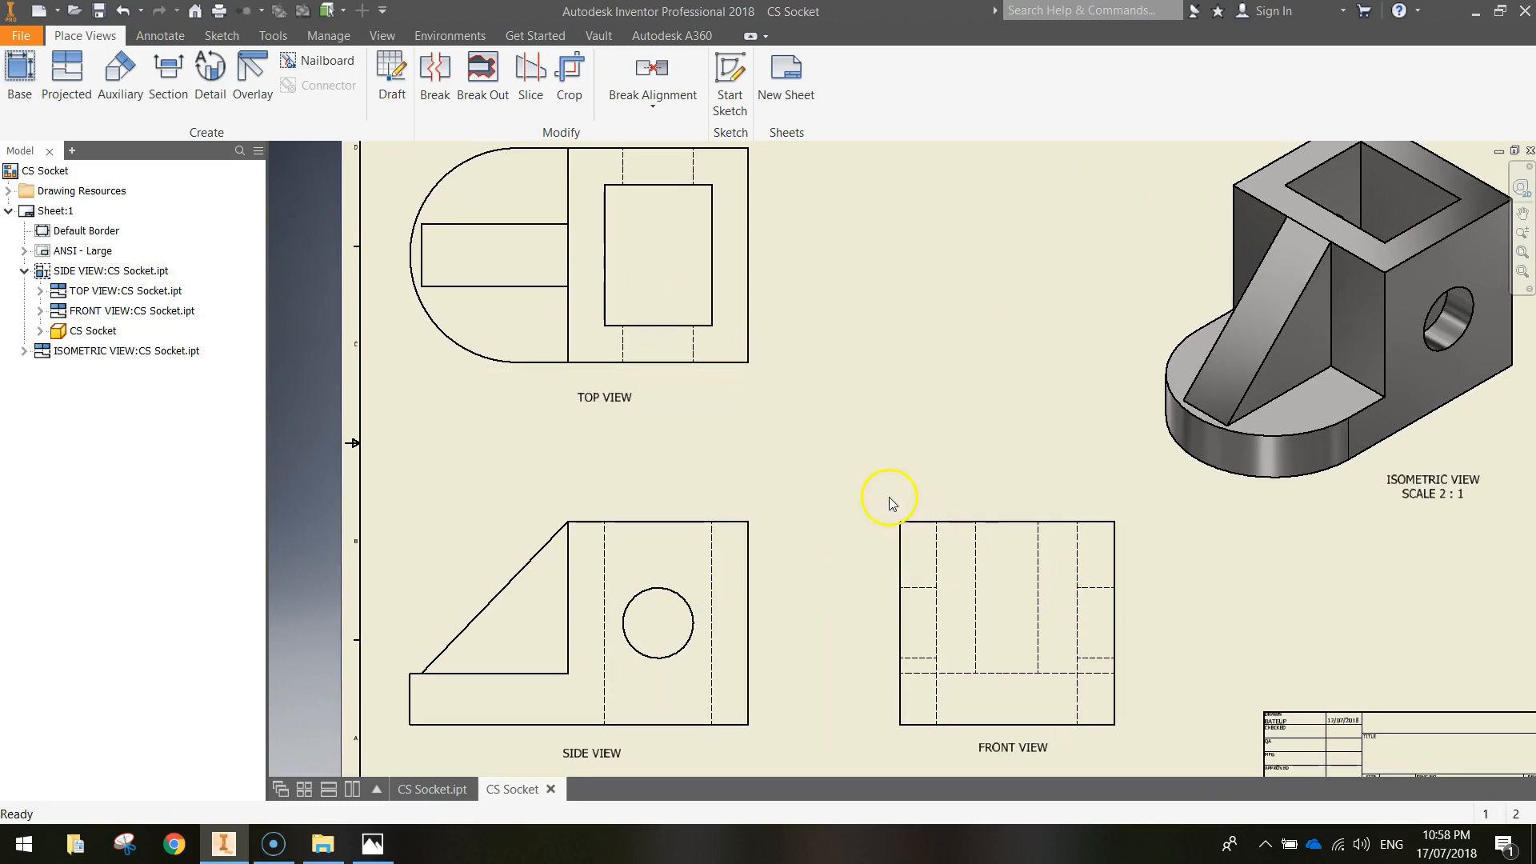
{"action": "left_click", "coordinate": [148, 39]}
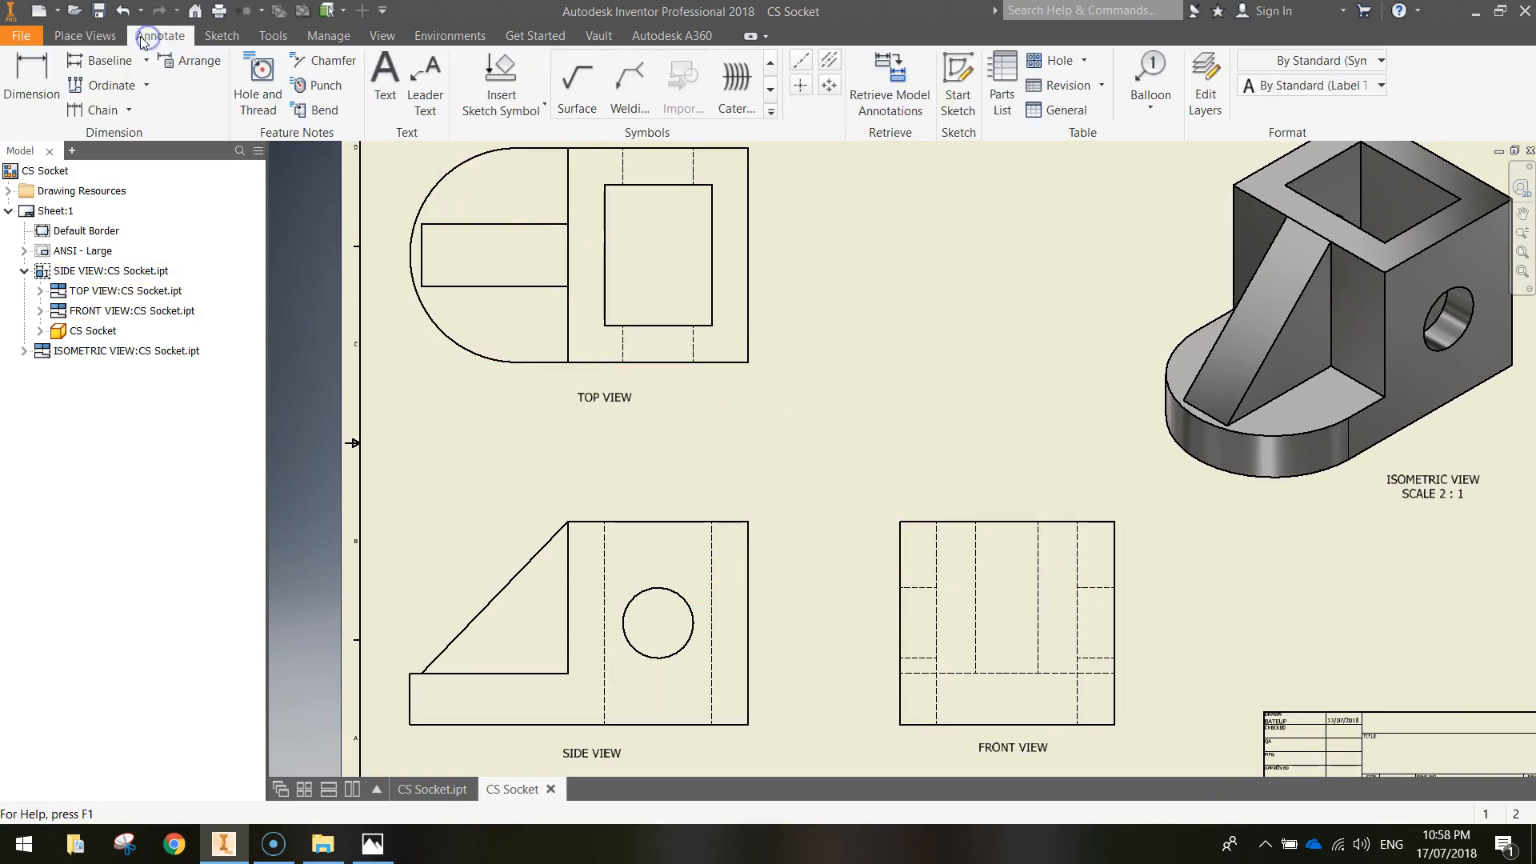
{"action": "left_click", "coordinate": [60, 70]}
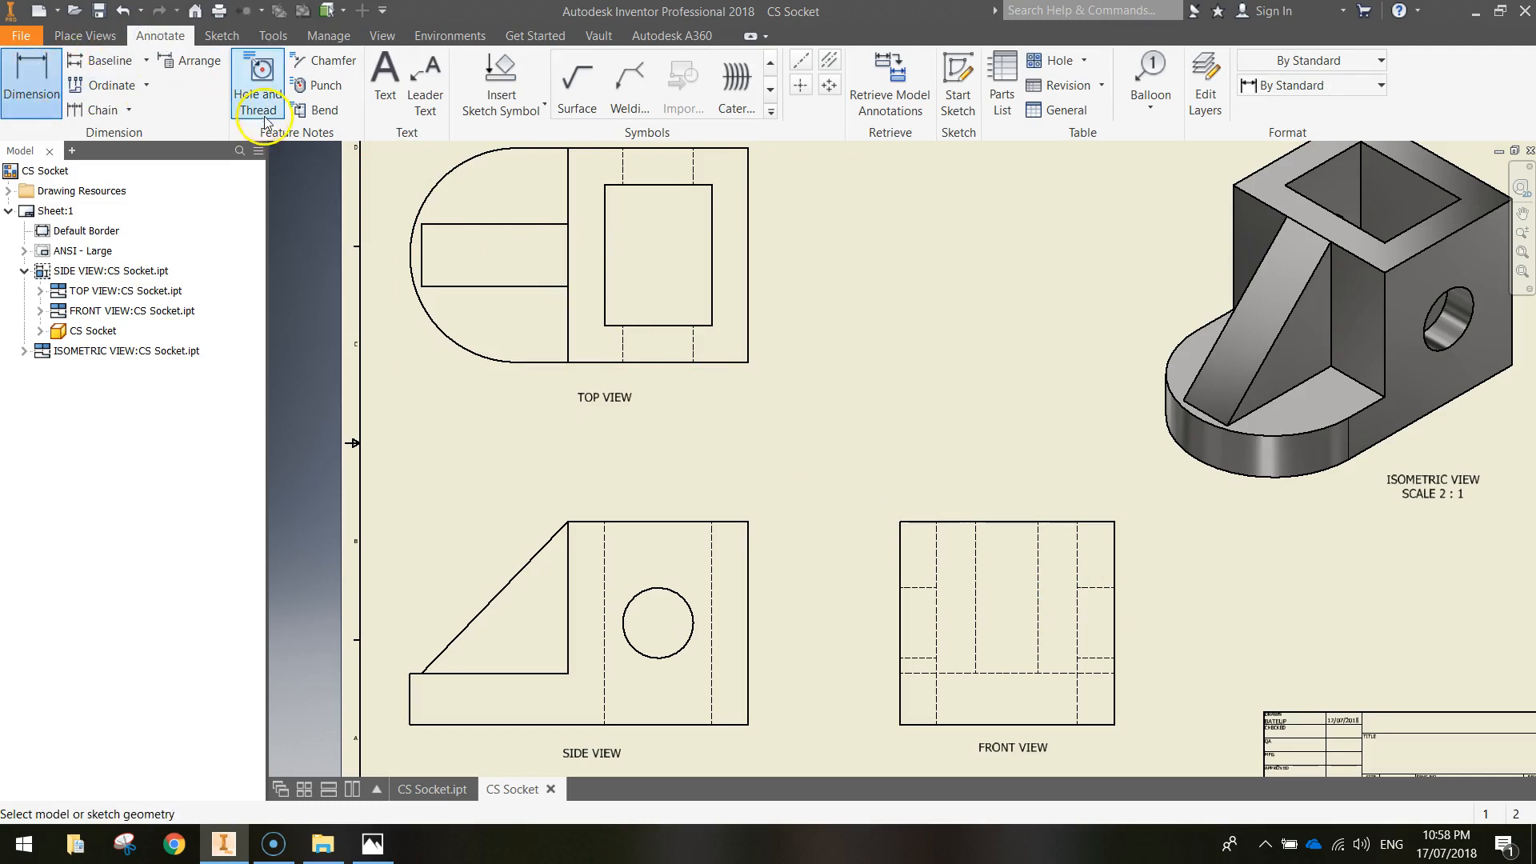
{"action": "scroll", "coordinate": [436, 233], "scroll_direction": "down", "scroll_amount": 4}
{"action": "scroll", "coordinate": [453, 307], "scroll_direction": "up", "scroll_amount": 3}
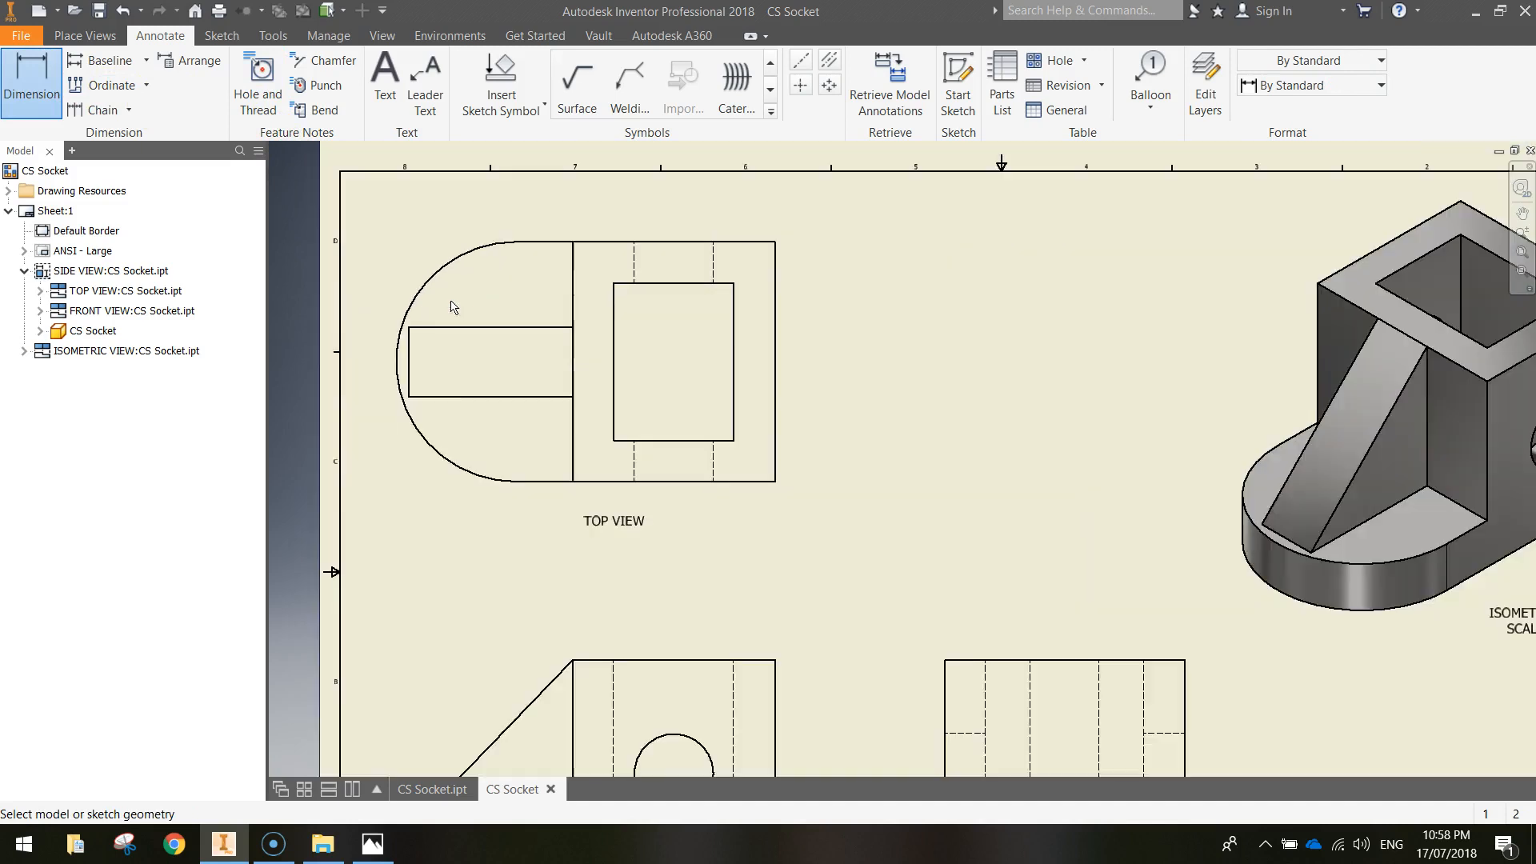
{"action": "scroll", "coordinate": [453, 307], "scroll_direction": "up", "scroll_amount": 3}
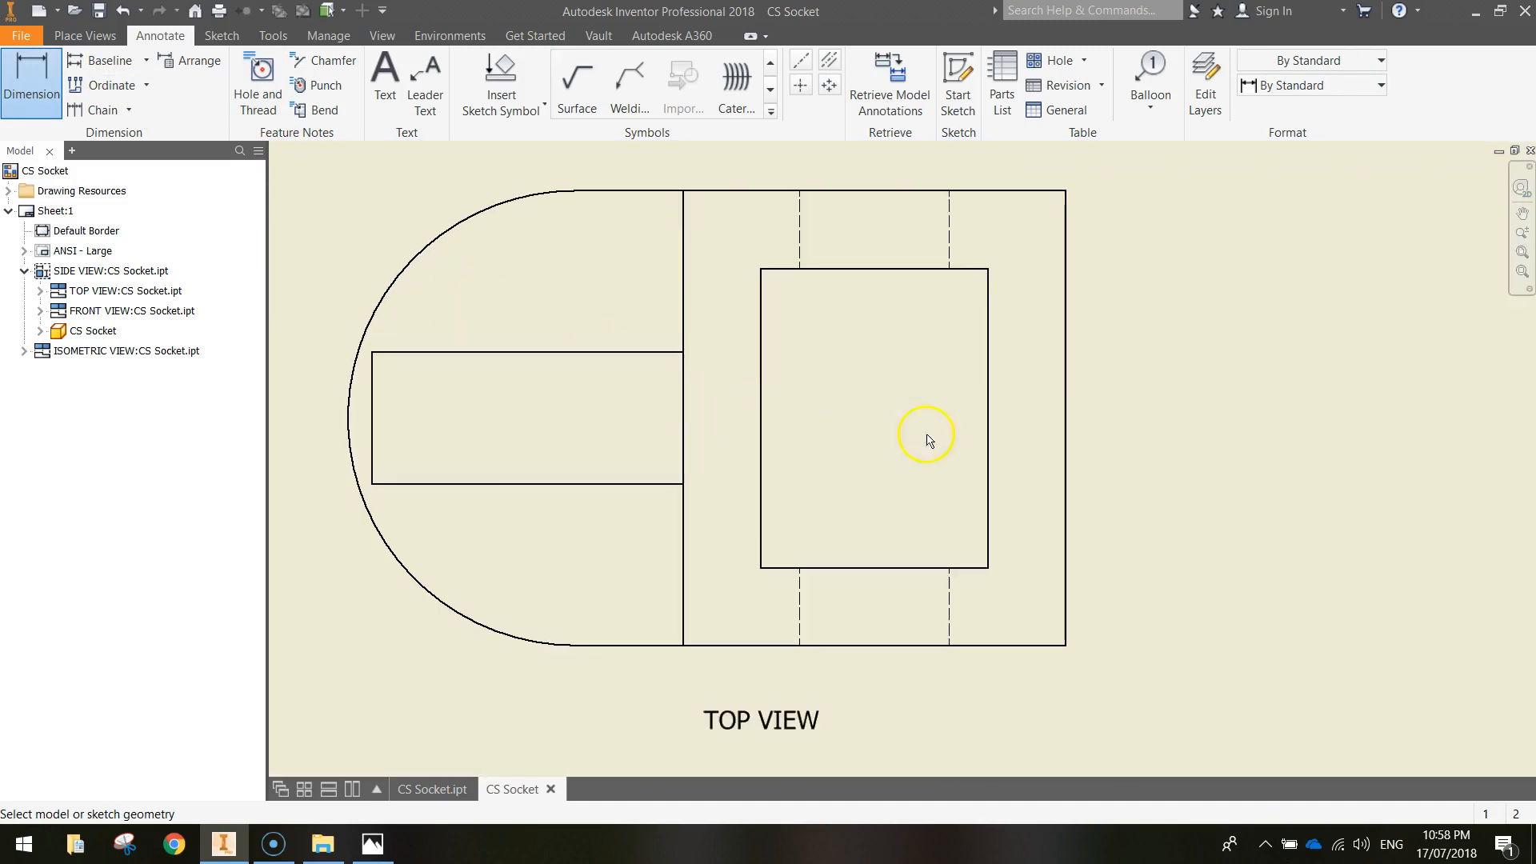
{"action": "left_click", "coordinate": [881, 268]}
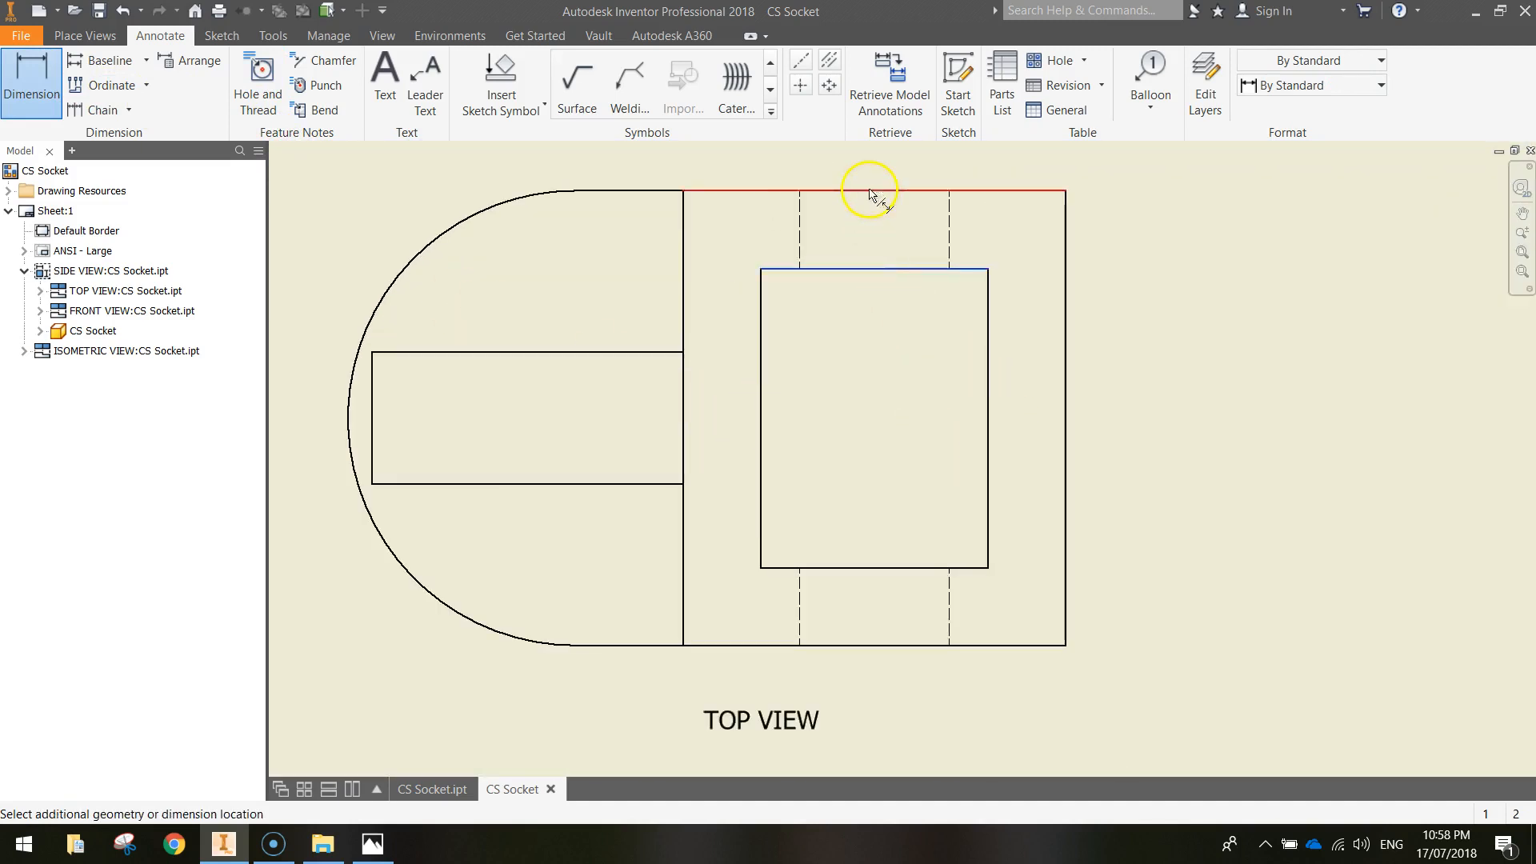
{"action": "left_click", "coordinate": [869, 161]}
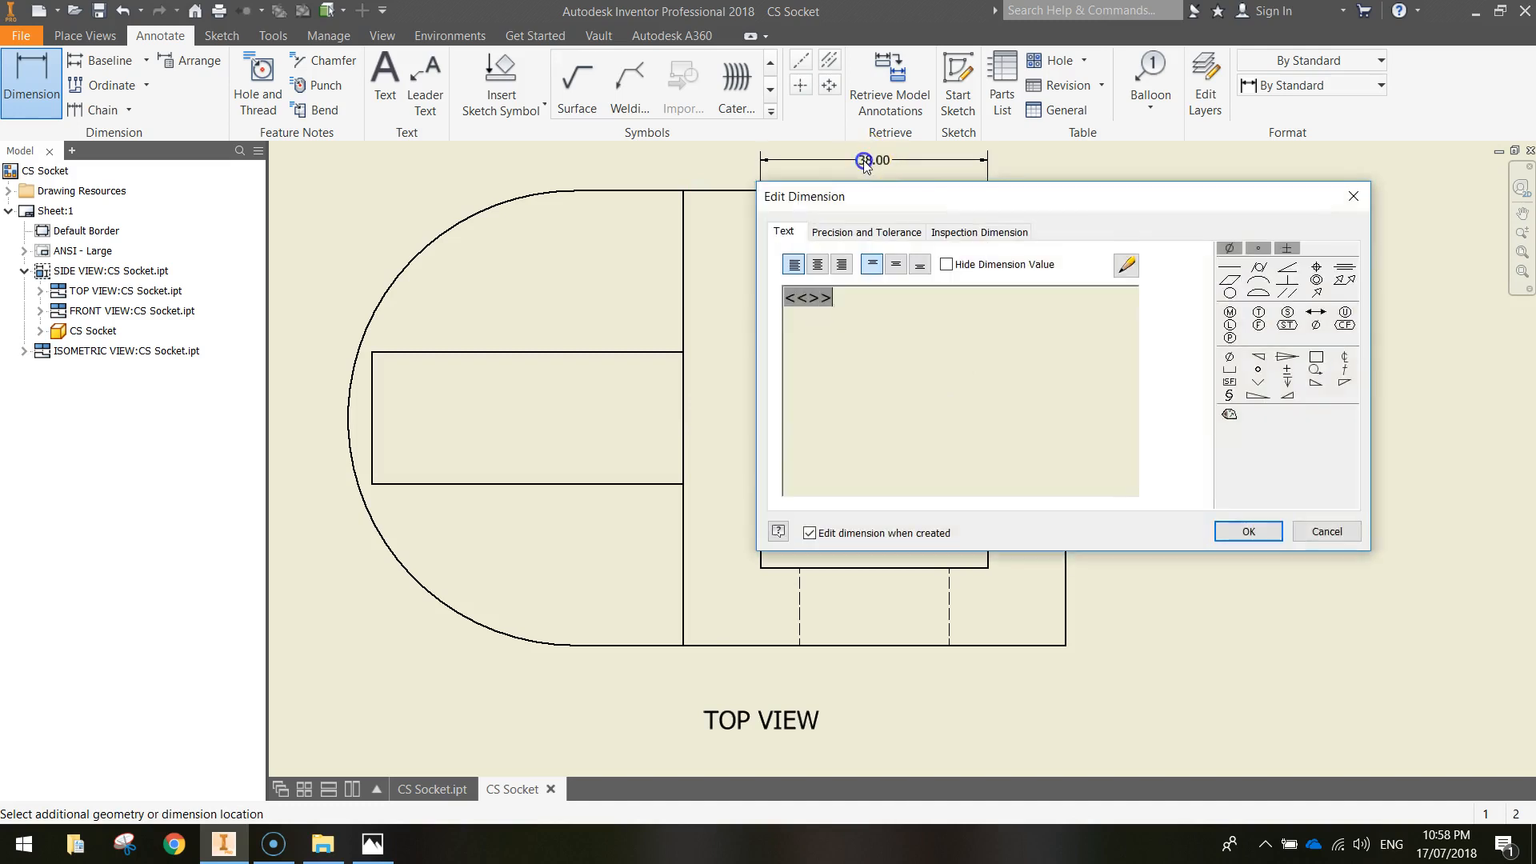
{"action": "left_click", "coordinate": [1257, 532]}
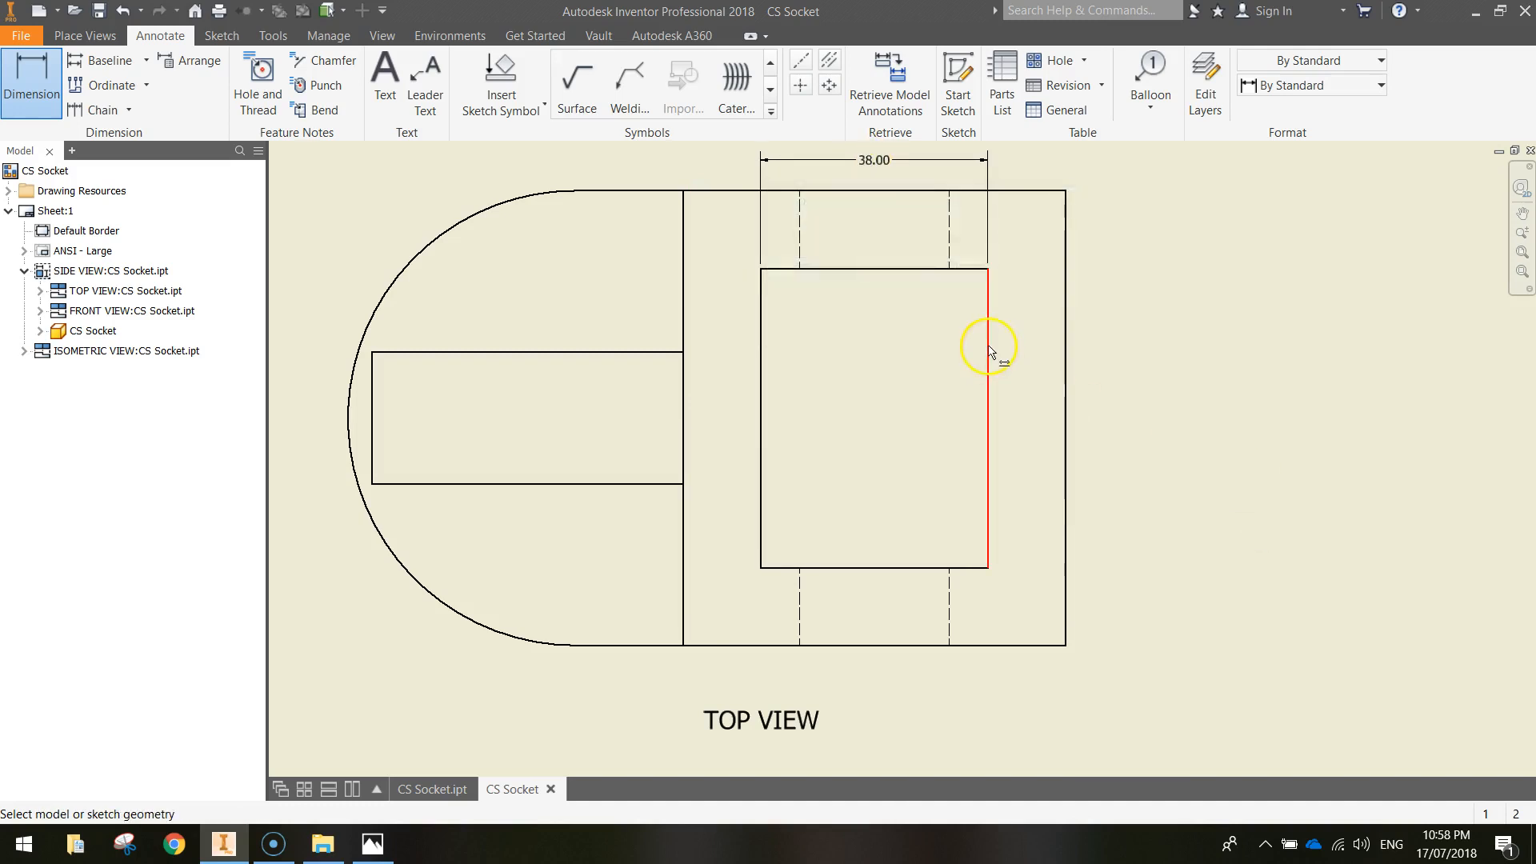
{"action": "left_click", "coordinate": [990, 369]}
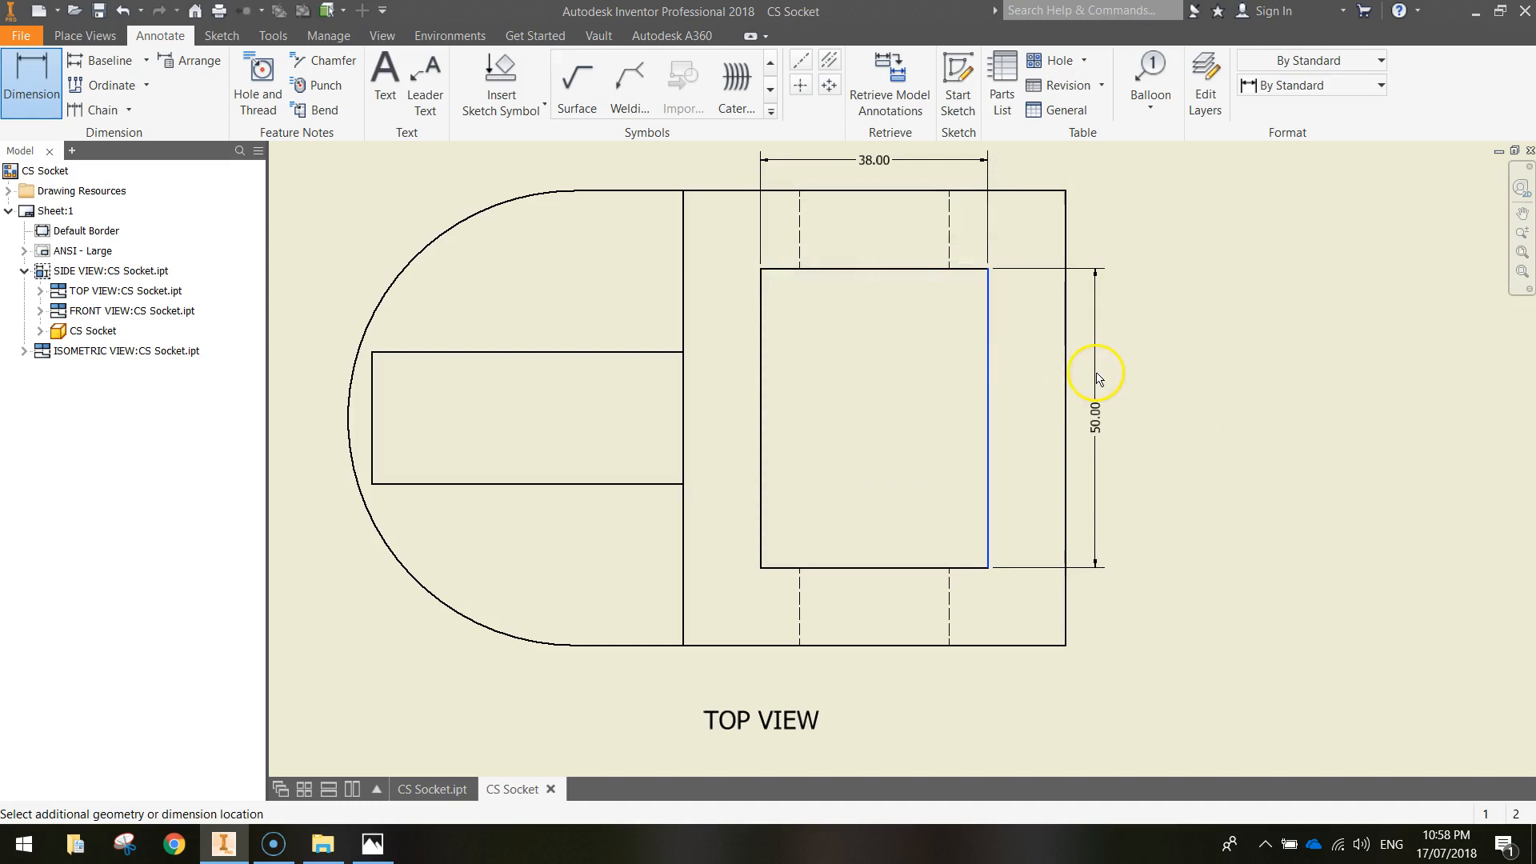
{"action": "left_click", "coordinate": [1101, 374]}
{"action": "left_click", "coordinate": [1254, 529]}
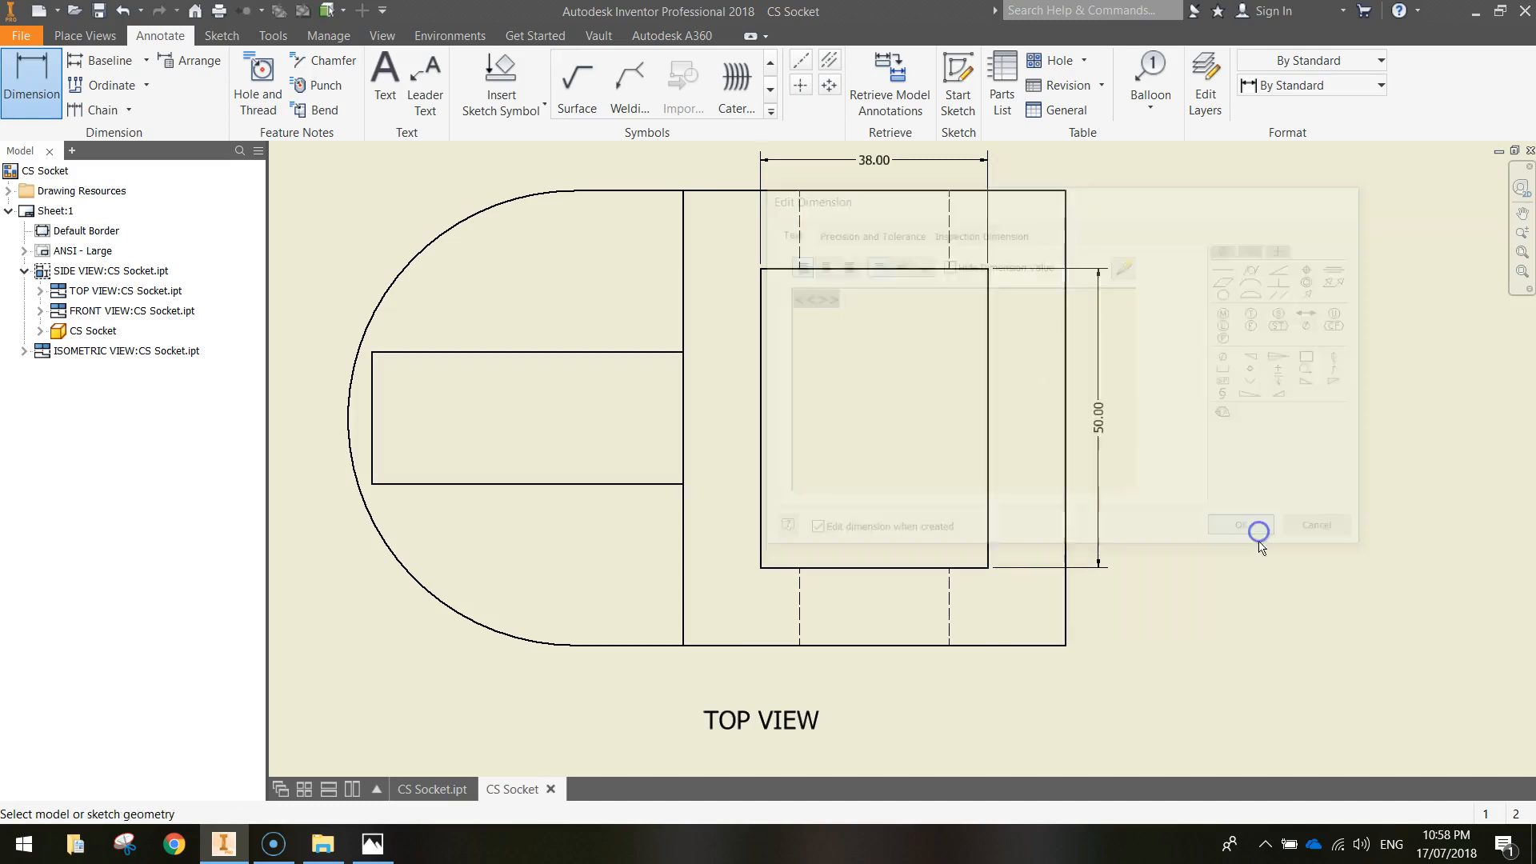
- Add a radius dimension to the rounded end of the base in the top view, placed outside the lower part of the arc
{"action": "mouse_move", "coordinate": [1273, 624]}
{"action": "middle_mouse_down"}
{"action": "mouse_move", "coordinate": [1207, 693]}
{"action": "mouse_move", "coordinate": [1365, 662]}
{"action": "mouse_move", "coordinate": [1375, 700]}
{"action": "middle_mouse_up"}
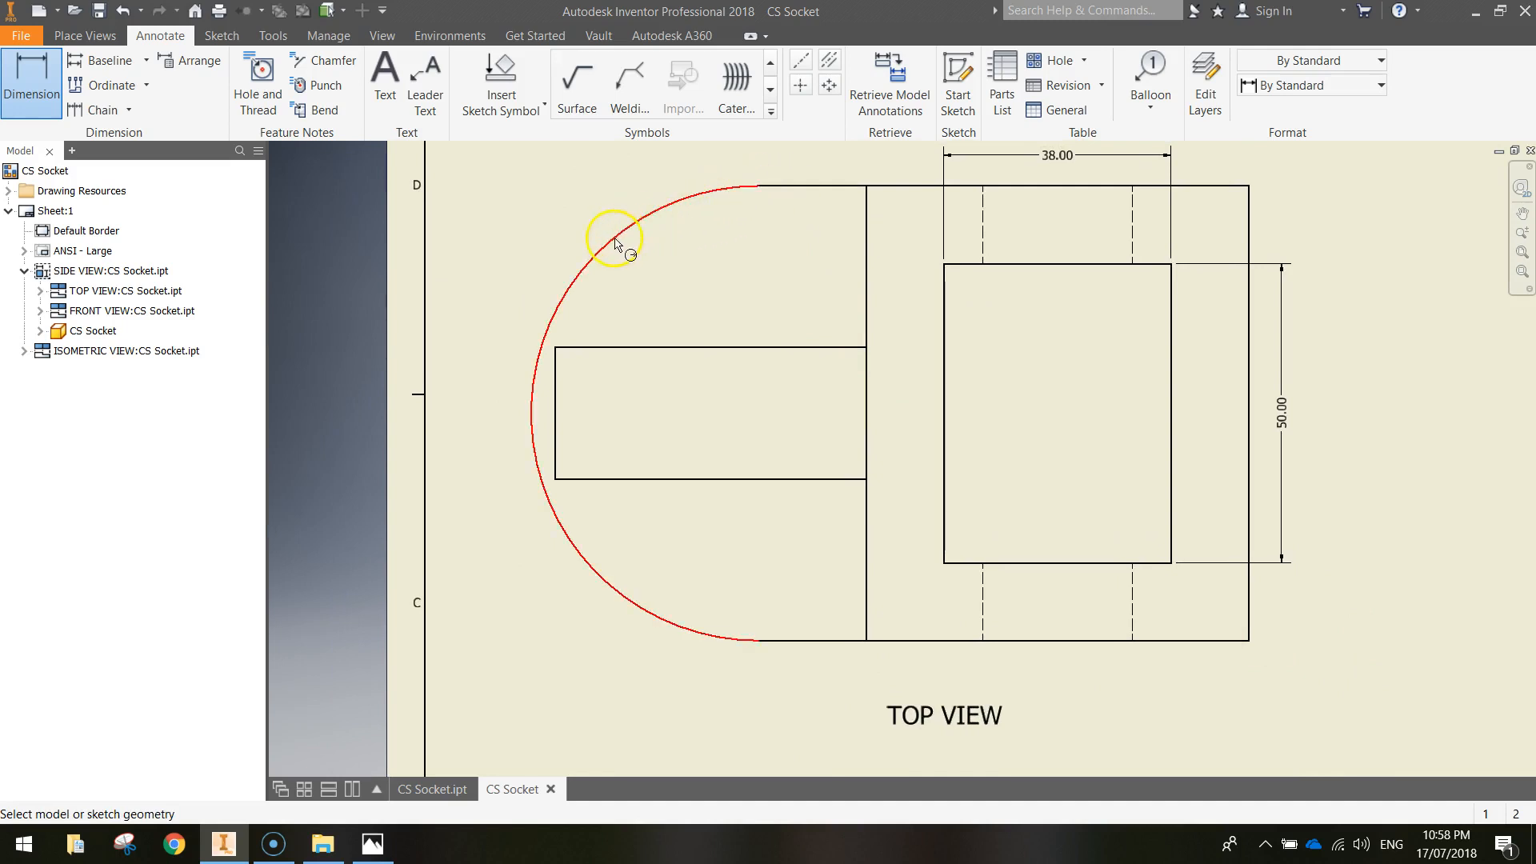
{"action": "left_click", "coordinate": [610, 586]}
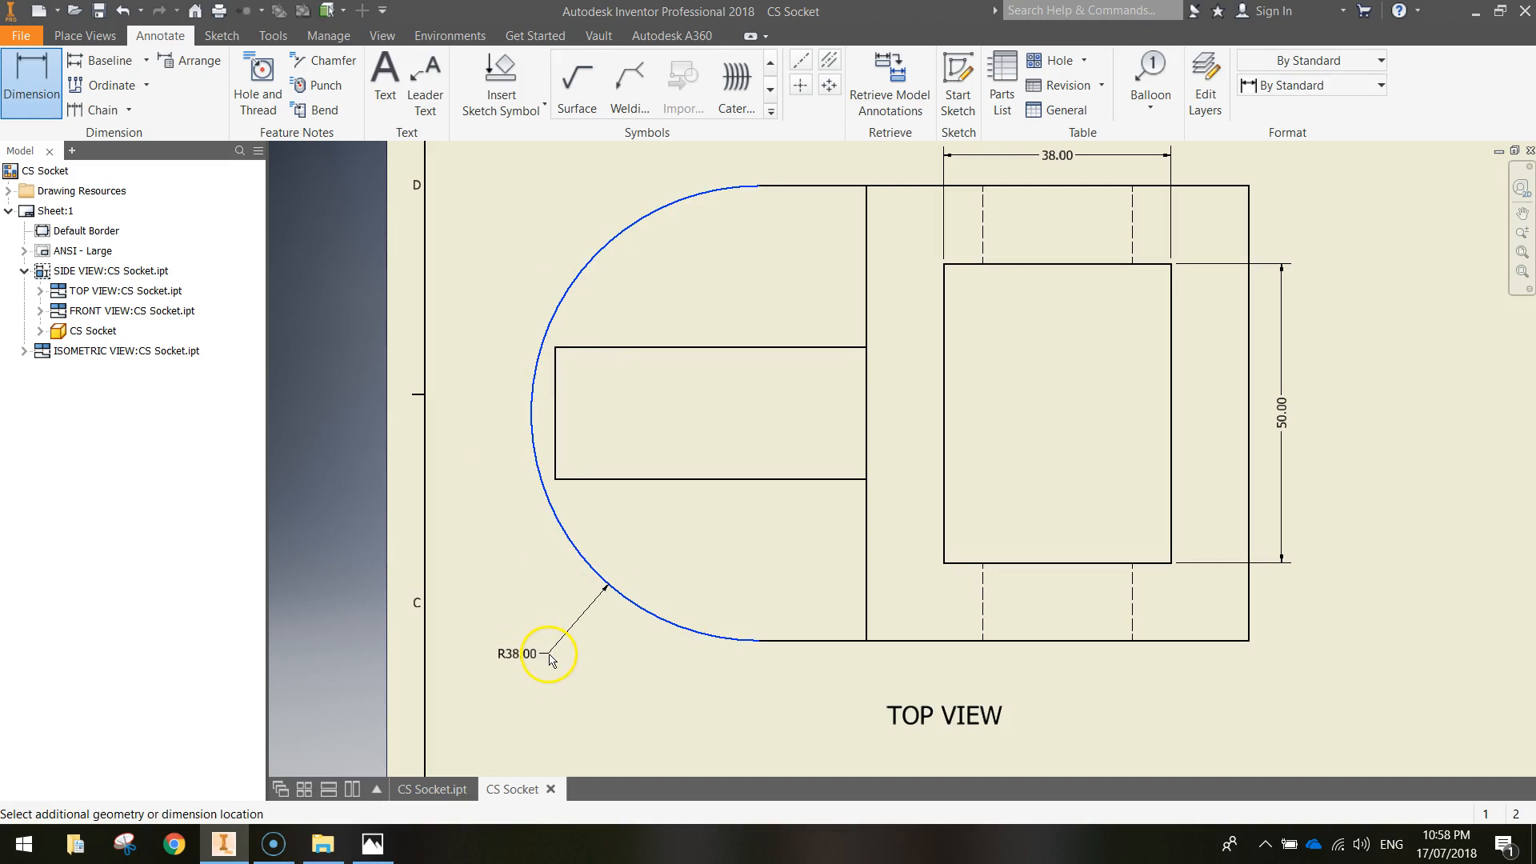
{"action": "left_click", "coordinate": [550, 659]}
{"action": "left_click", "coordinate": [1255, 522]}
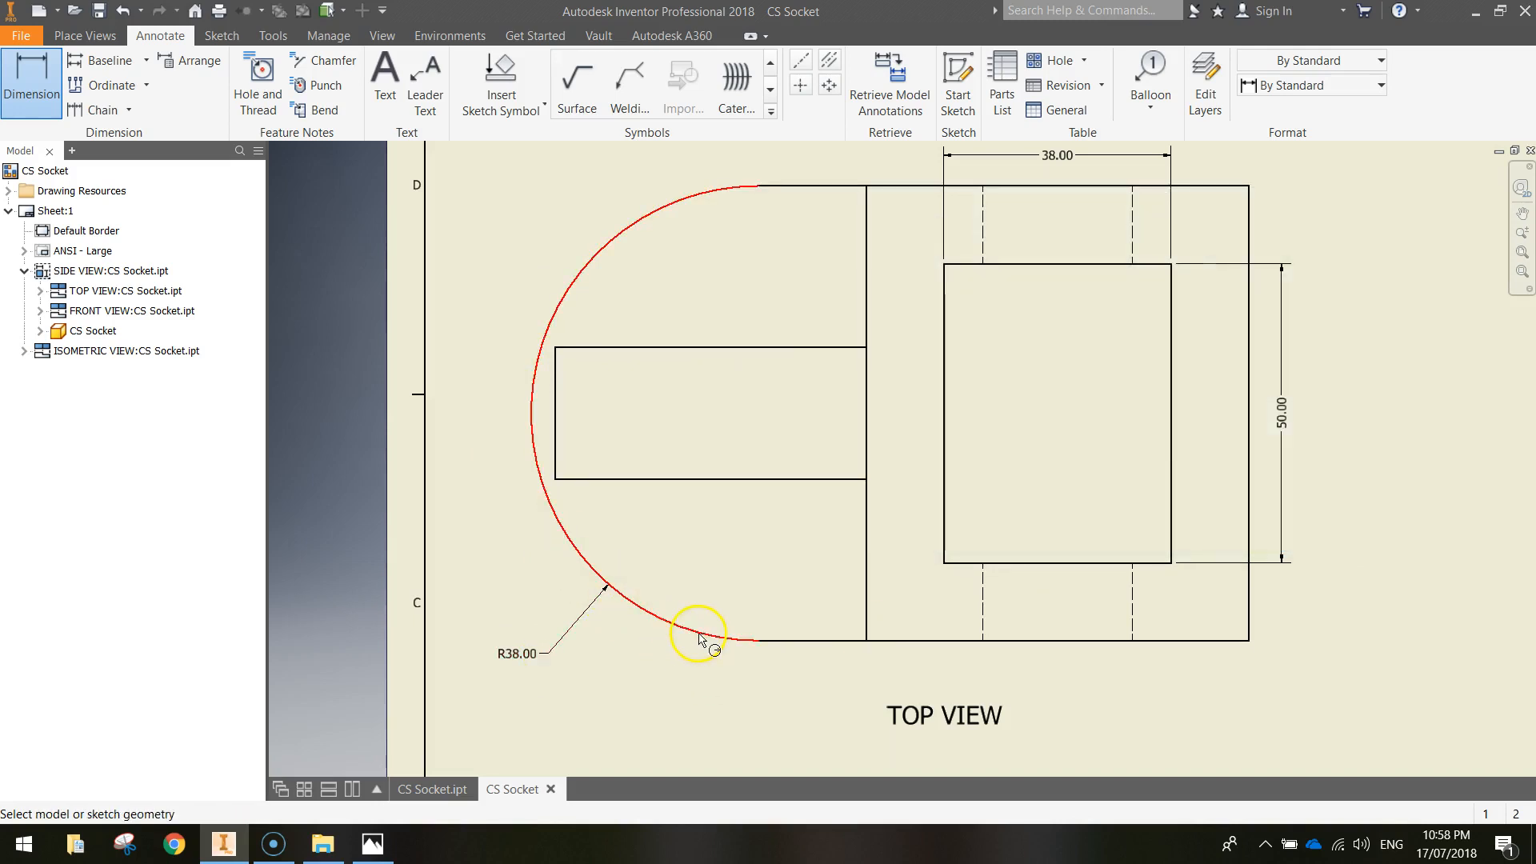
- Dimension the rib's width in the front view between the two inner hidden lines, placing the dimension above the outline
{"action": "scroll", "coordinate": [1132, 693], "scroll_direction": "down", "scroll_amount": 2}
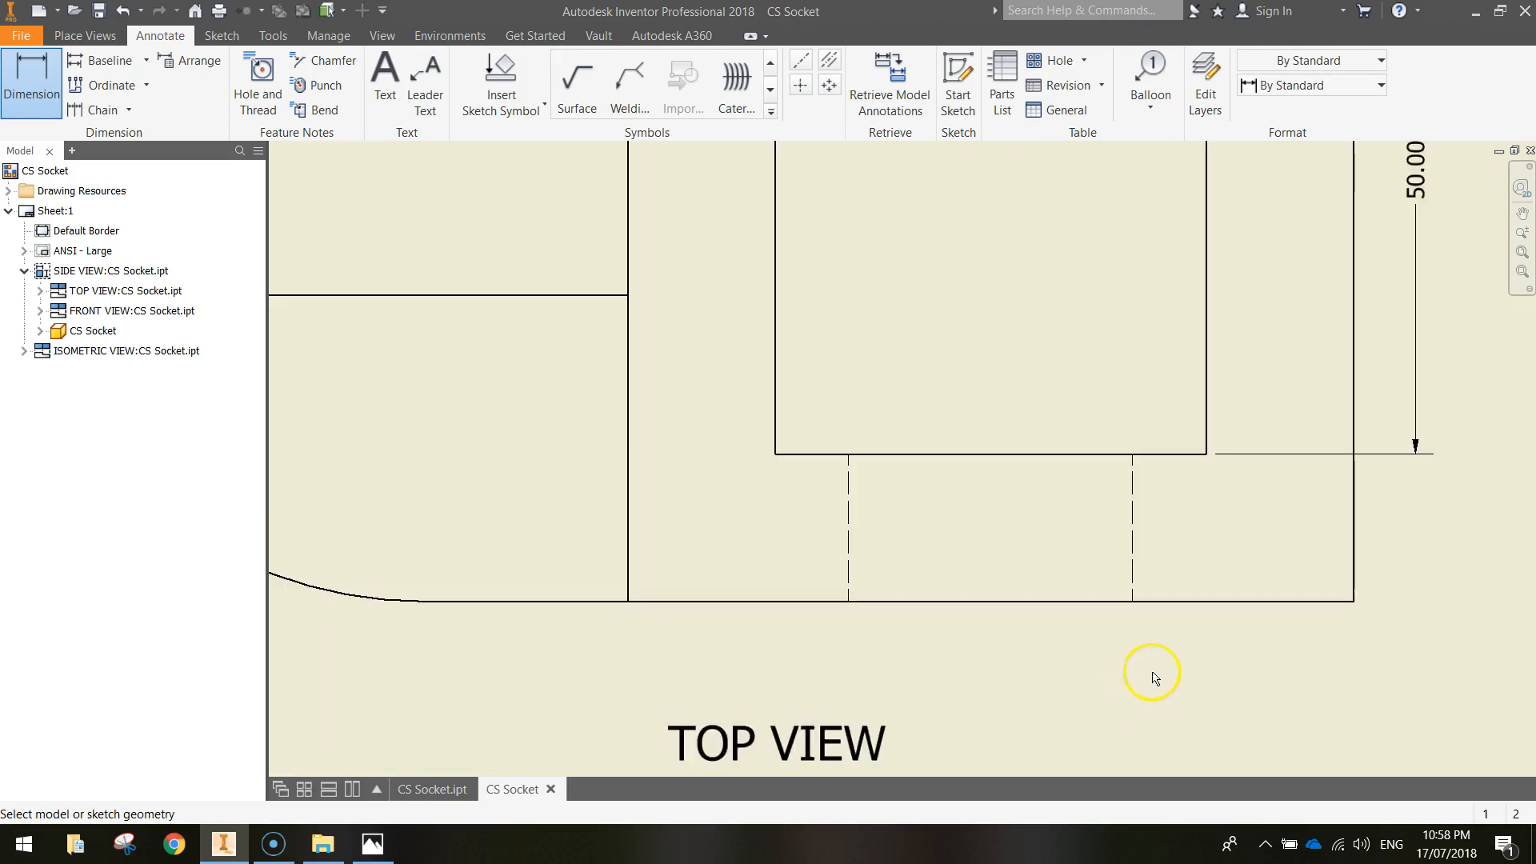
{"action": "mouse_move", "coordinate": [1234, 699]}
{"action": "middle_mouse_down"}
{"action": "mouse_move", "coordinate": [1251, 617]}
{"action": "mouse_move", "coordinate": [1184, 389]}
{"action": "middle_mouse_up"}
{"action": "mouse_move", "coordinate": [1216, 453]}
{"action": "middle_mouse_down"}
{"action": "mouse_move", "coordinate": [963, 312]}
{"action": "mouse_move", "coordinate": [821, 292]}
{"action": "middle_mouse_up"}
{"action": "middle_click_drag", "start_coordinate": [821, 291], "coordinate": [795, 312]}
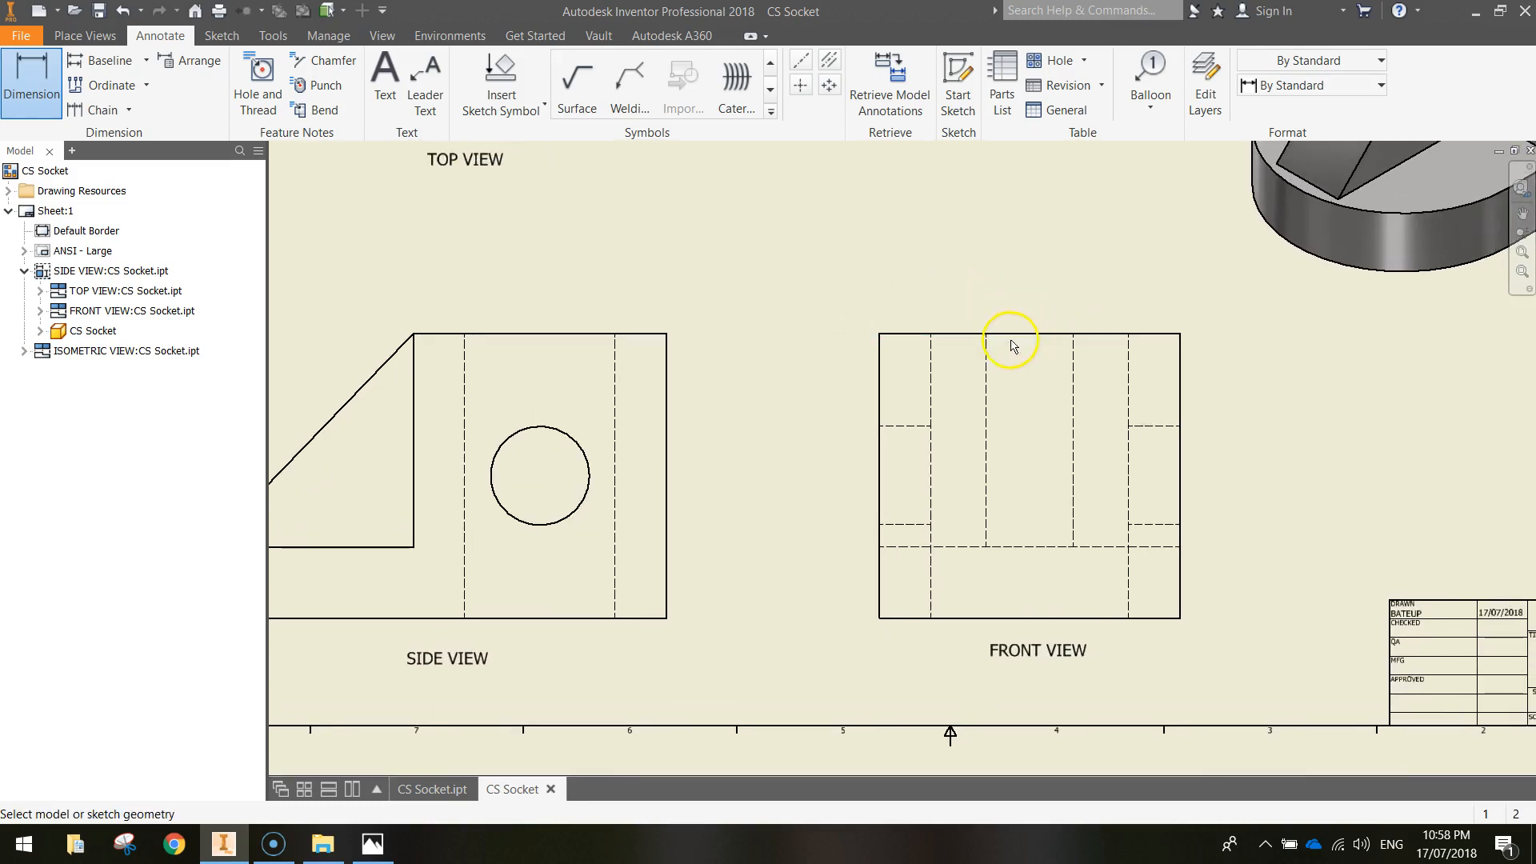
{"action": "left_click", "coordinate": [988, 360]}
{"action": "left_click", "coordinate": [1072, 367]}
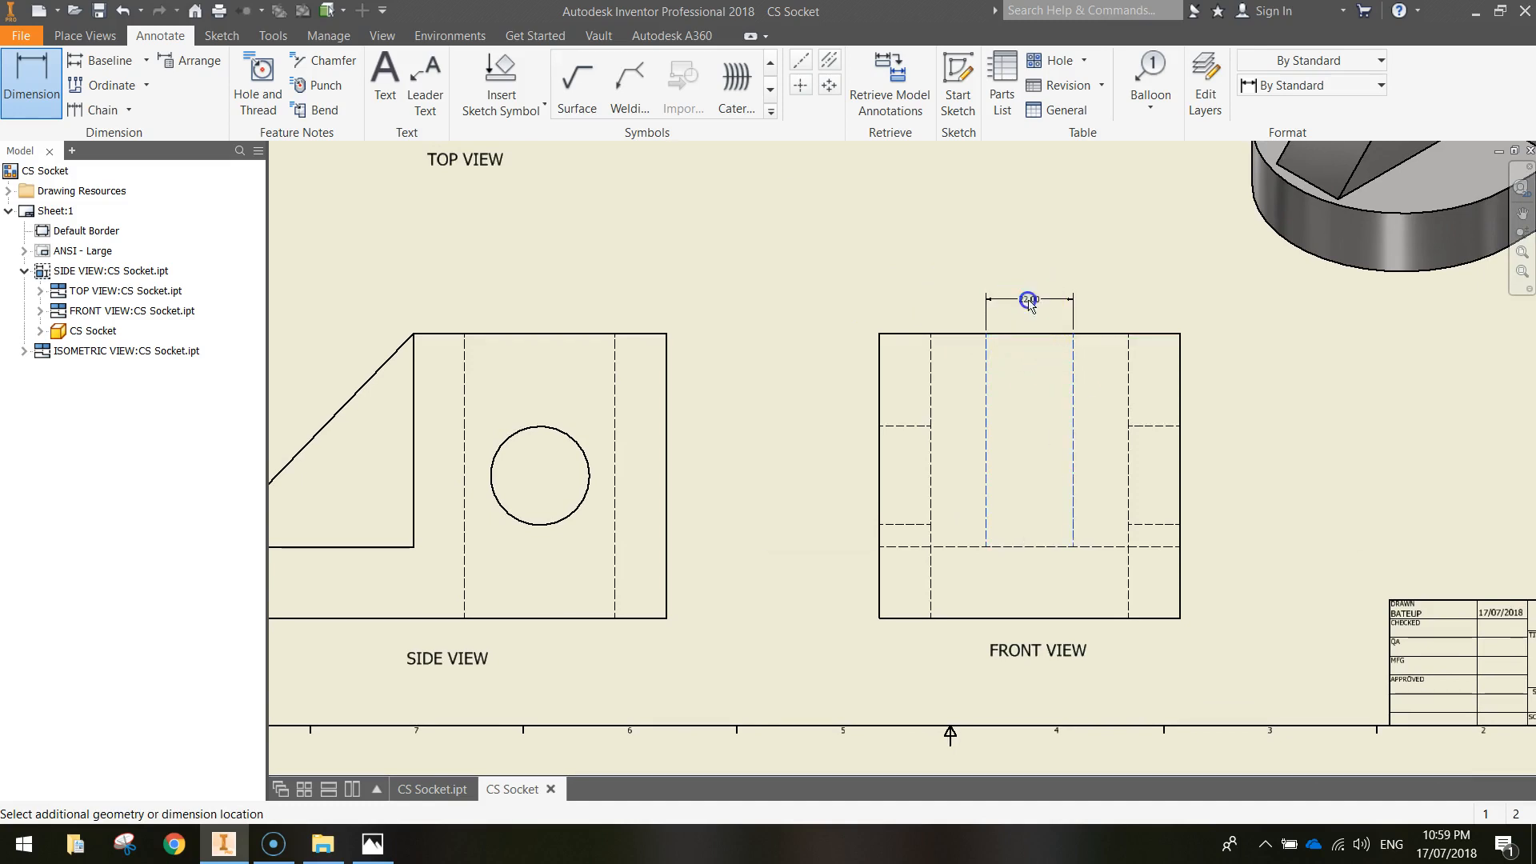
{"action": "left_click", "coordinate": [1030, 300]}
{"action": "left_click", "coordinate": [1240, 528]}
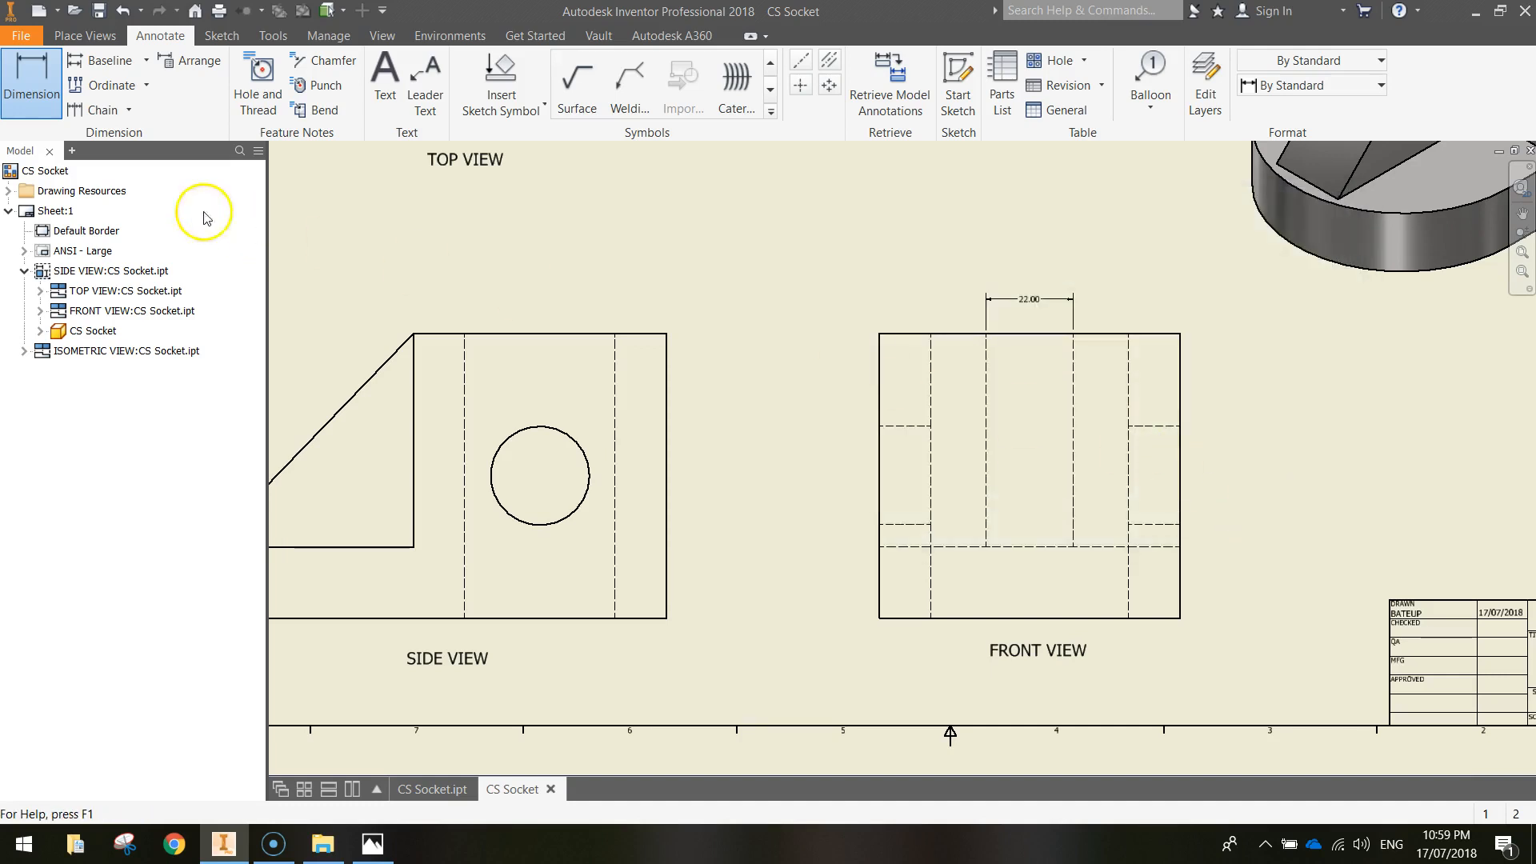
{"action": "key", "text": "Escape"}
{"action": "left_click", "coordinate": [870, 391]}
{"action": "double_click", "coordinate": [869, 388]}
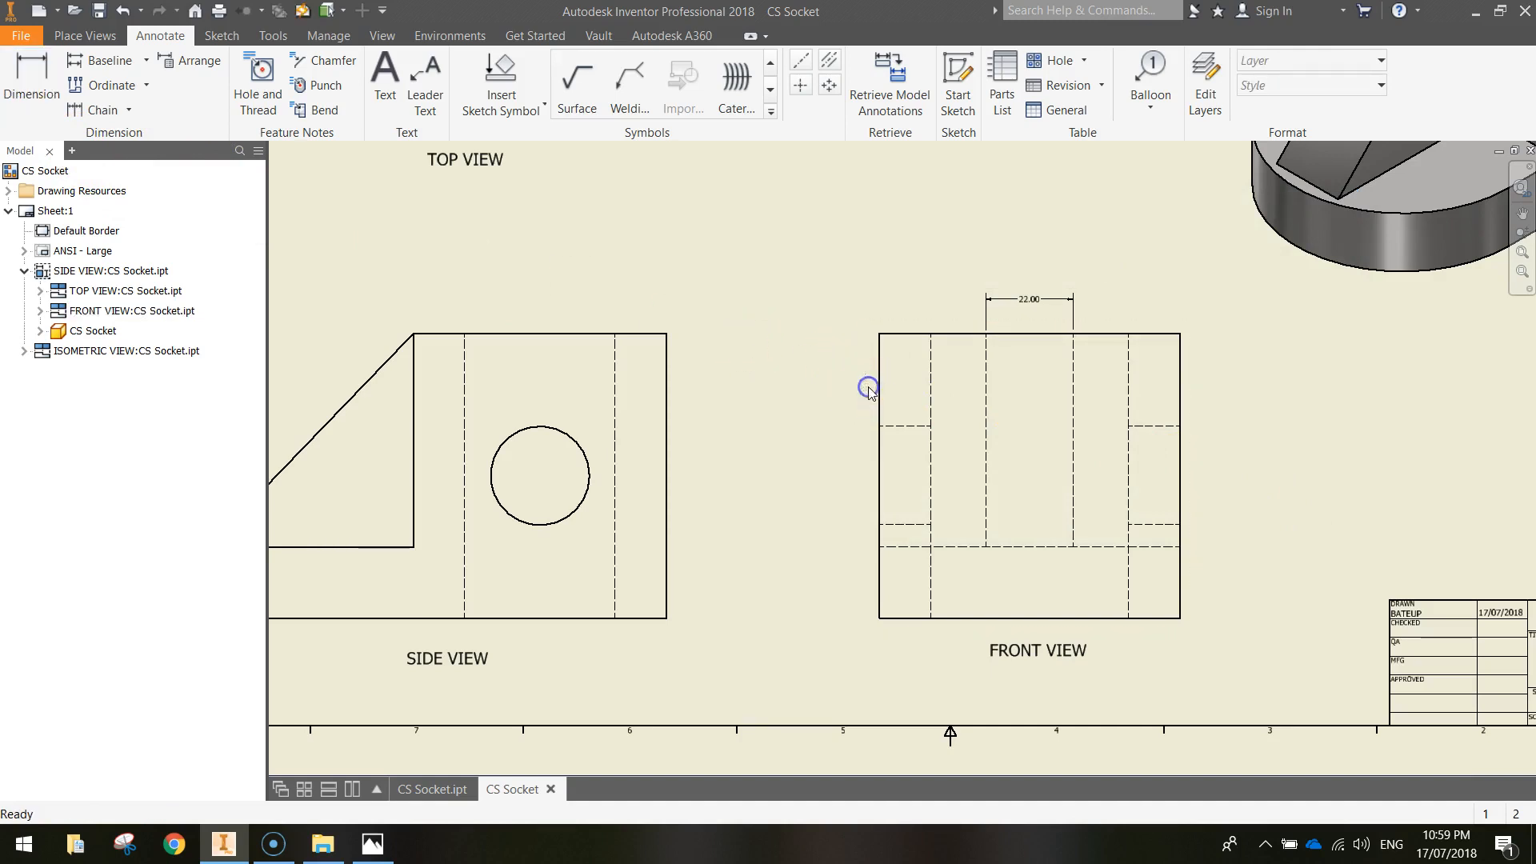
{"action": "left_click", "coordinate": [348, 479]}
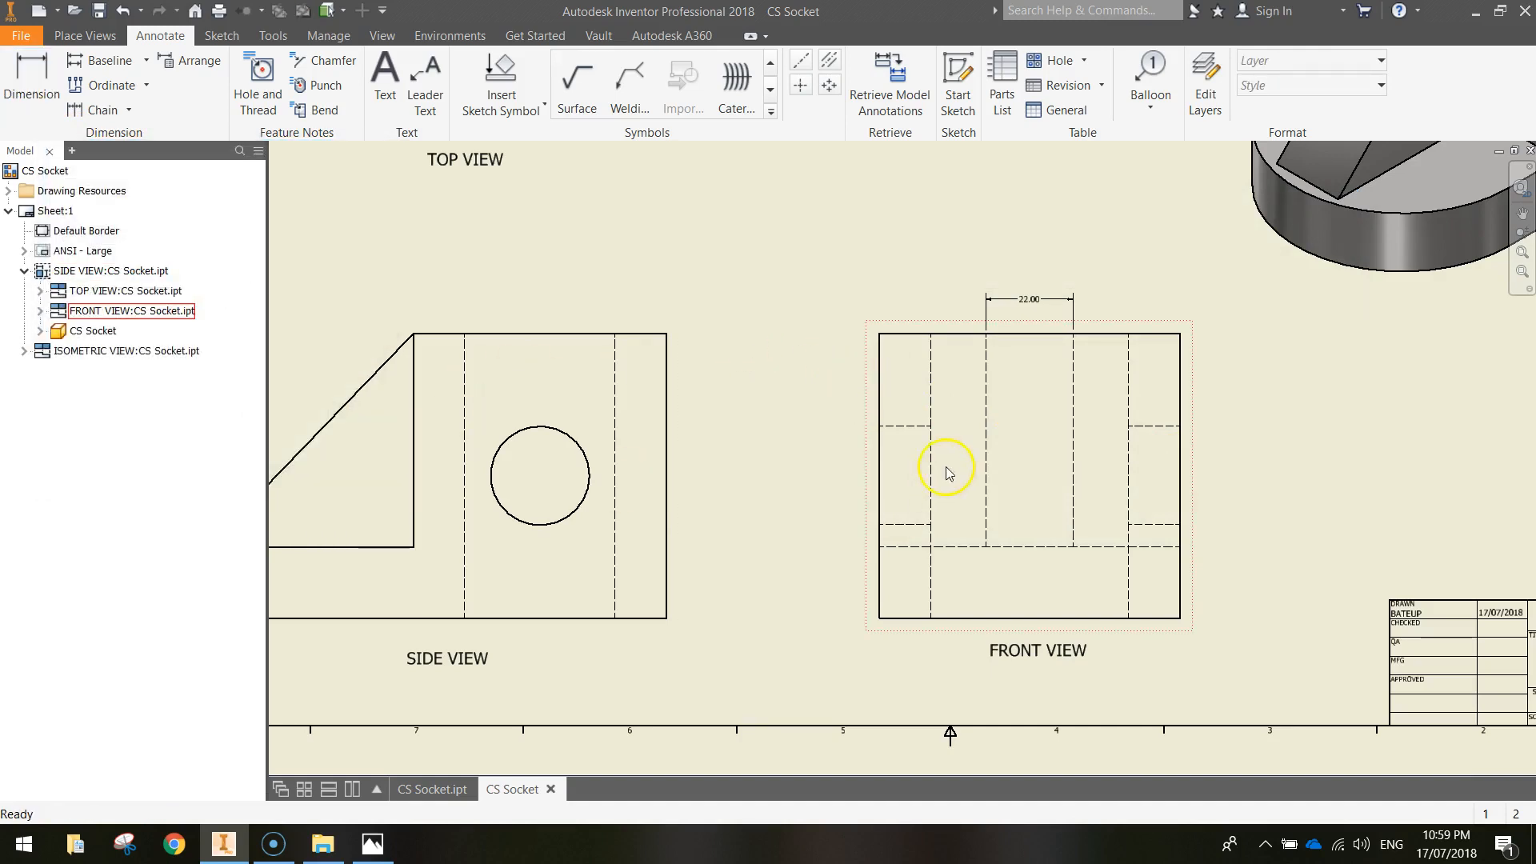
- Dimension the base's thickness in the side view, placing the dimension outside the short vertical edge of the base
{"action": "key", "text": "F2"}
{"action": "left_click_drag", "start_coordinate": [795, 457], "coordinate": [1087, 432]}
{"action": "left_click", "coordinate": [869, 468]}
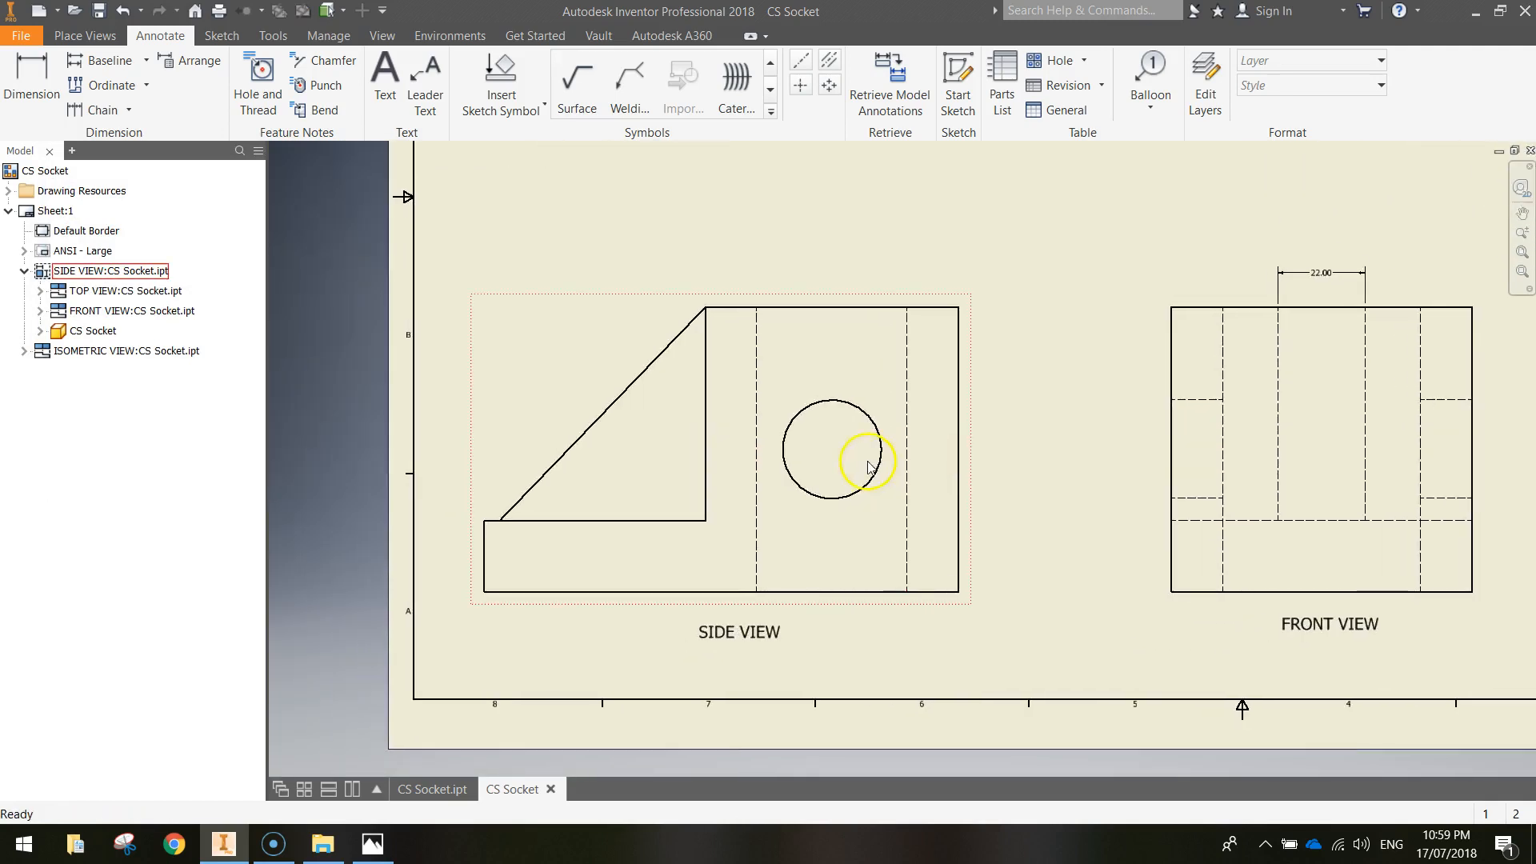
{"action": "left_click", "coordinate": [26, 88]}
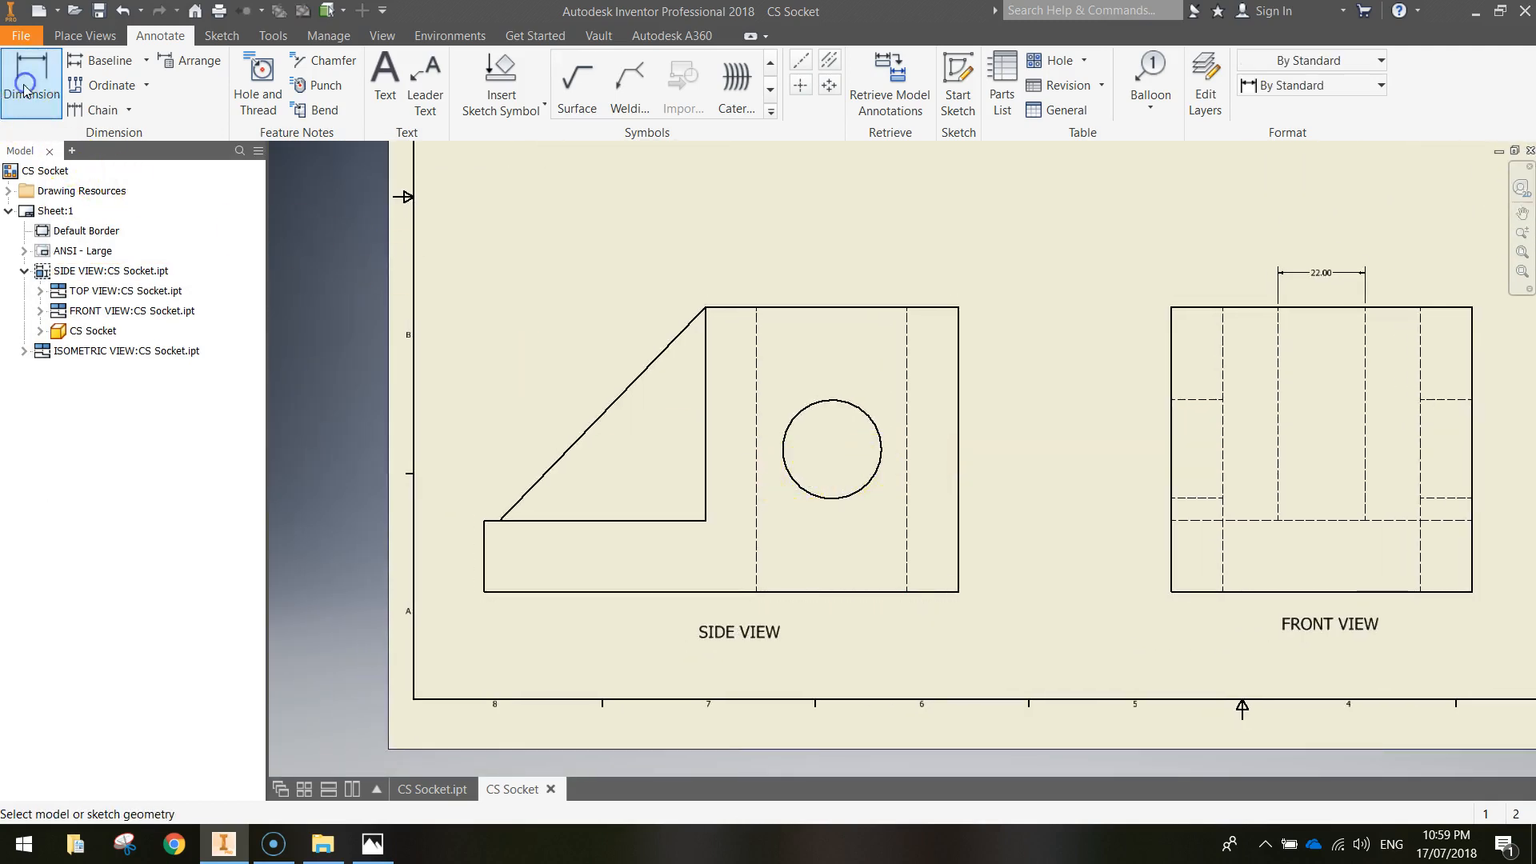
{"action": "left_click", "coordinate": [32, 133]}
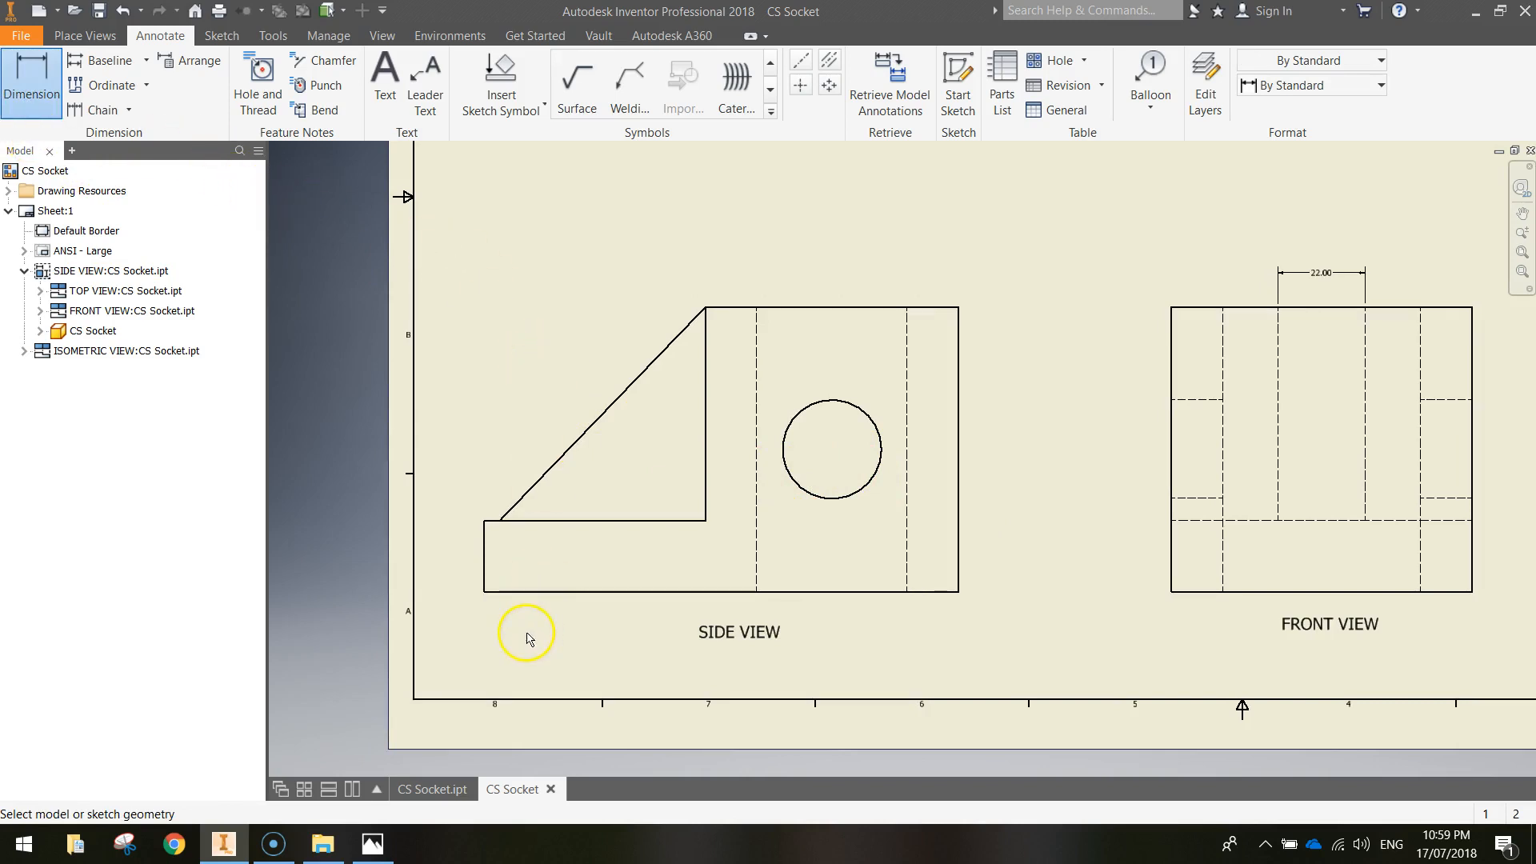
{"action": "left_click", "coordinate": [486, 584]}
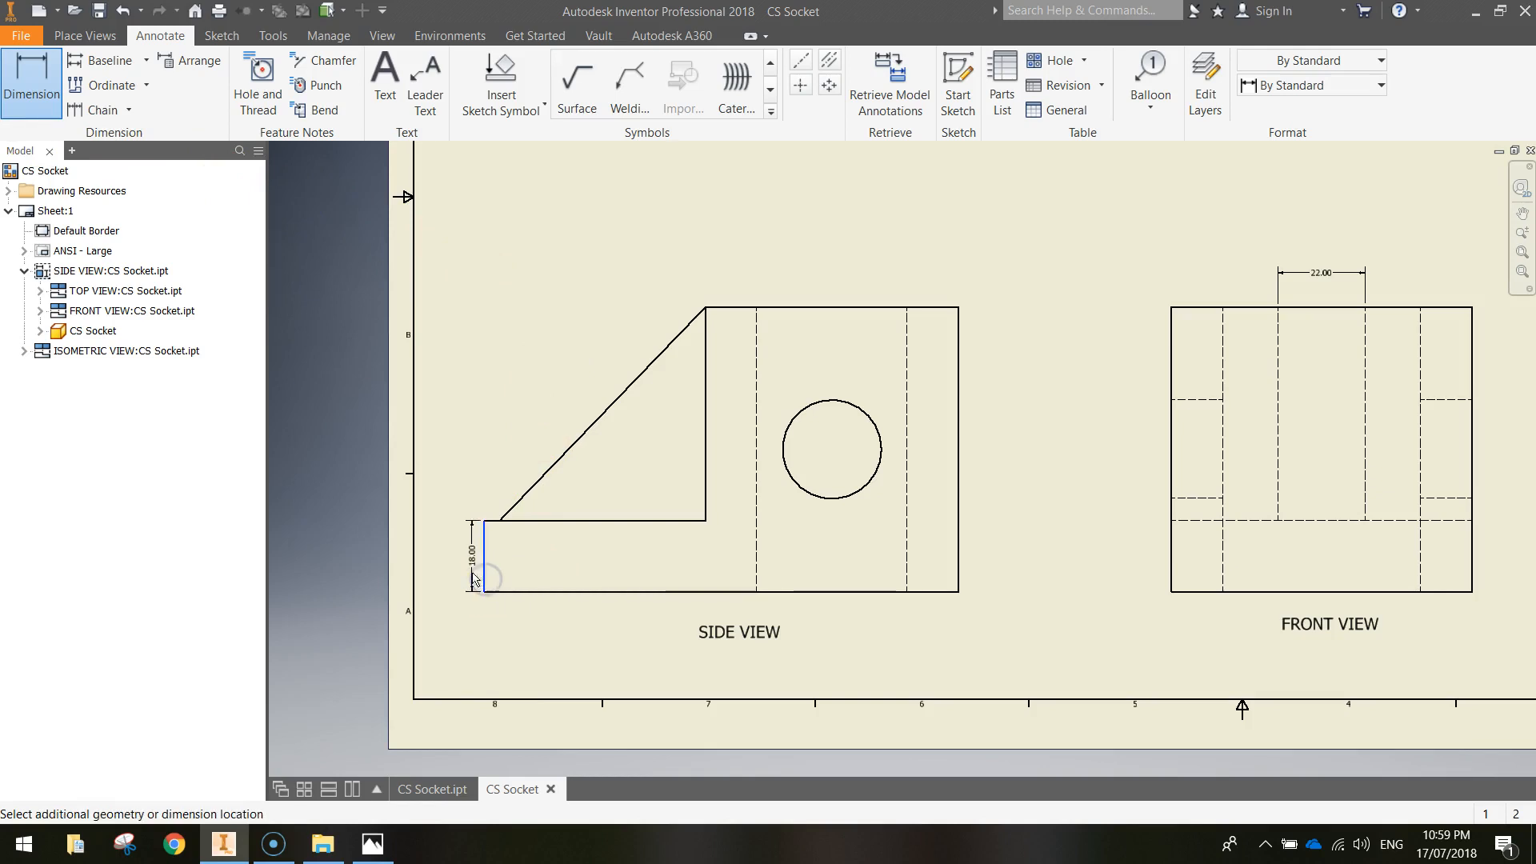
{"action": "left_click", "coordinate": [464, 573]}
{"action": "left_click", "coordinate": [1217, 537]}
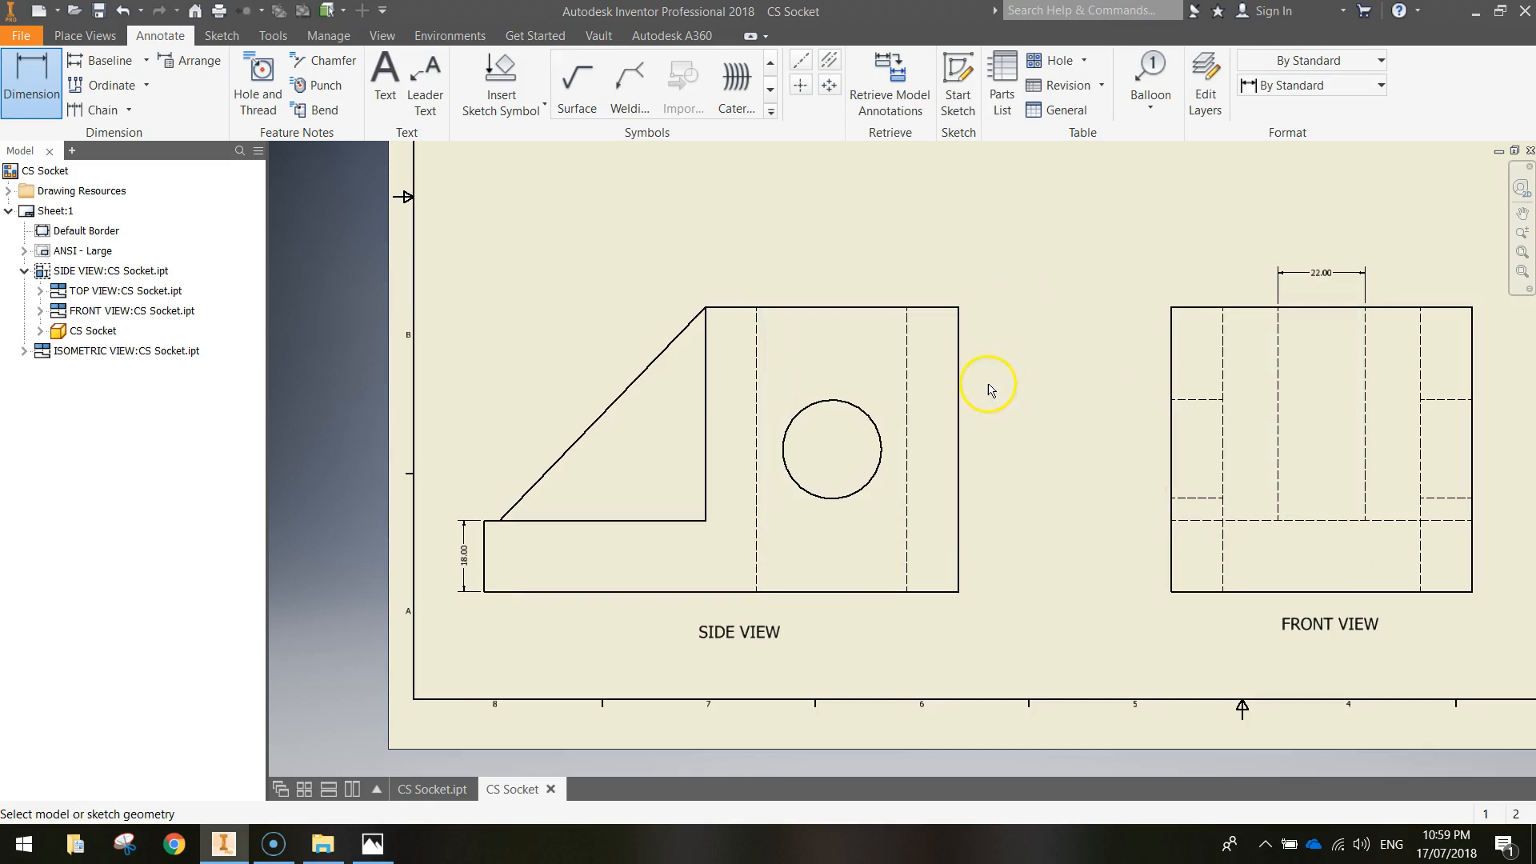
- Dimension the side view's overall height and the hole centre's distance from the top edge, both placed outside the block's outer vertical edge
{"action": "left_click", "coordinate": [962, 392]}
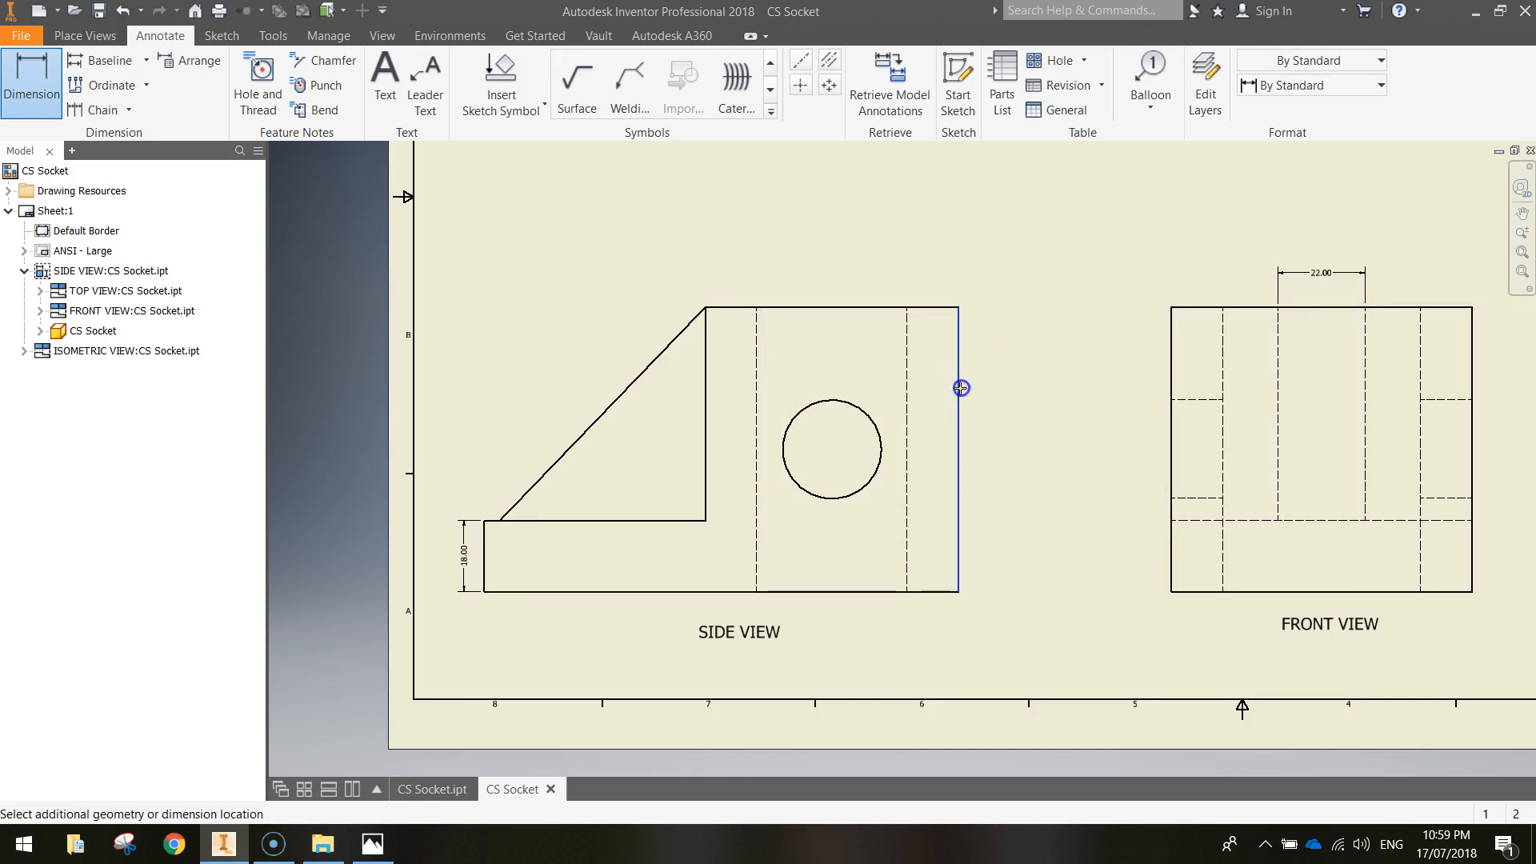
{"action": "left_click", "coordinate": [998, 418]}
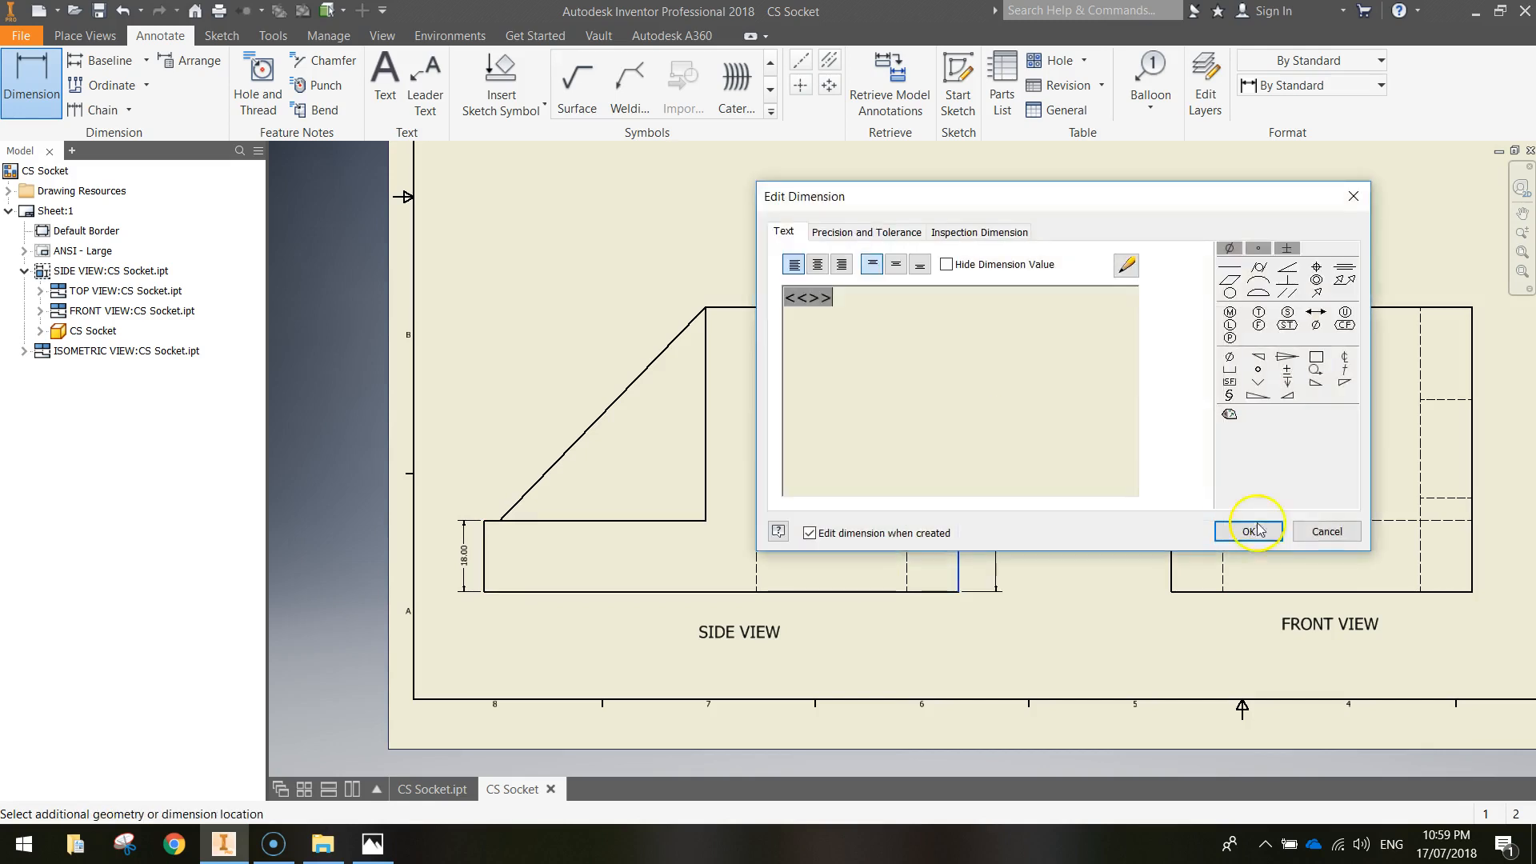
{"action": "left_click", "coordinate": [1261, 530]}
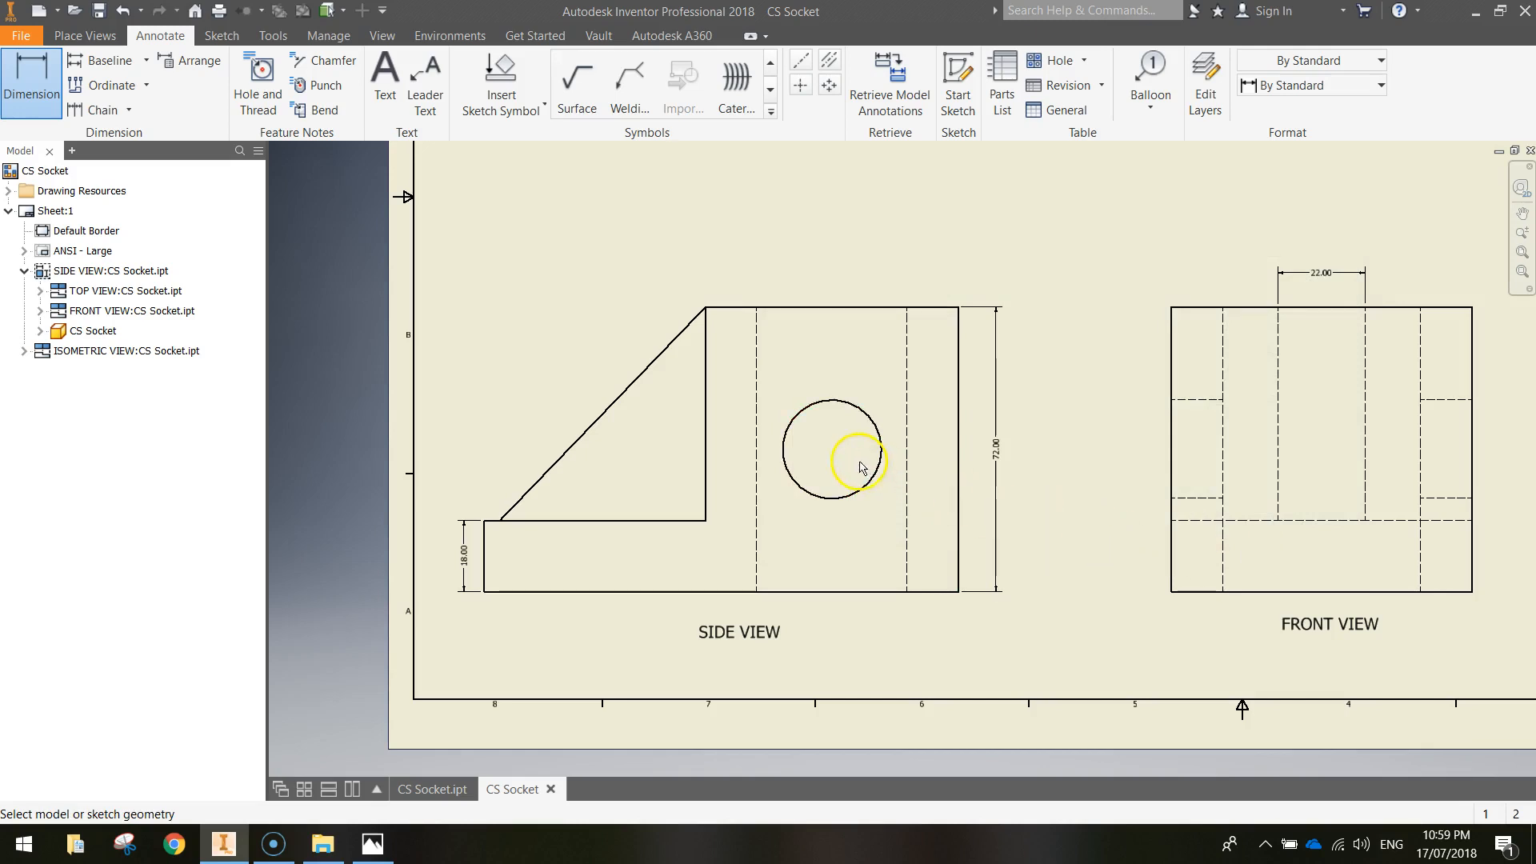
{"action": "left_click", "coordinate": [840, 307]}
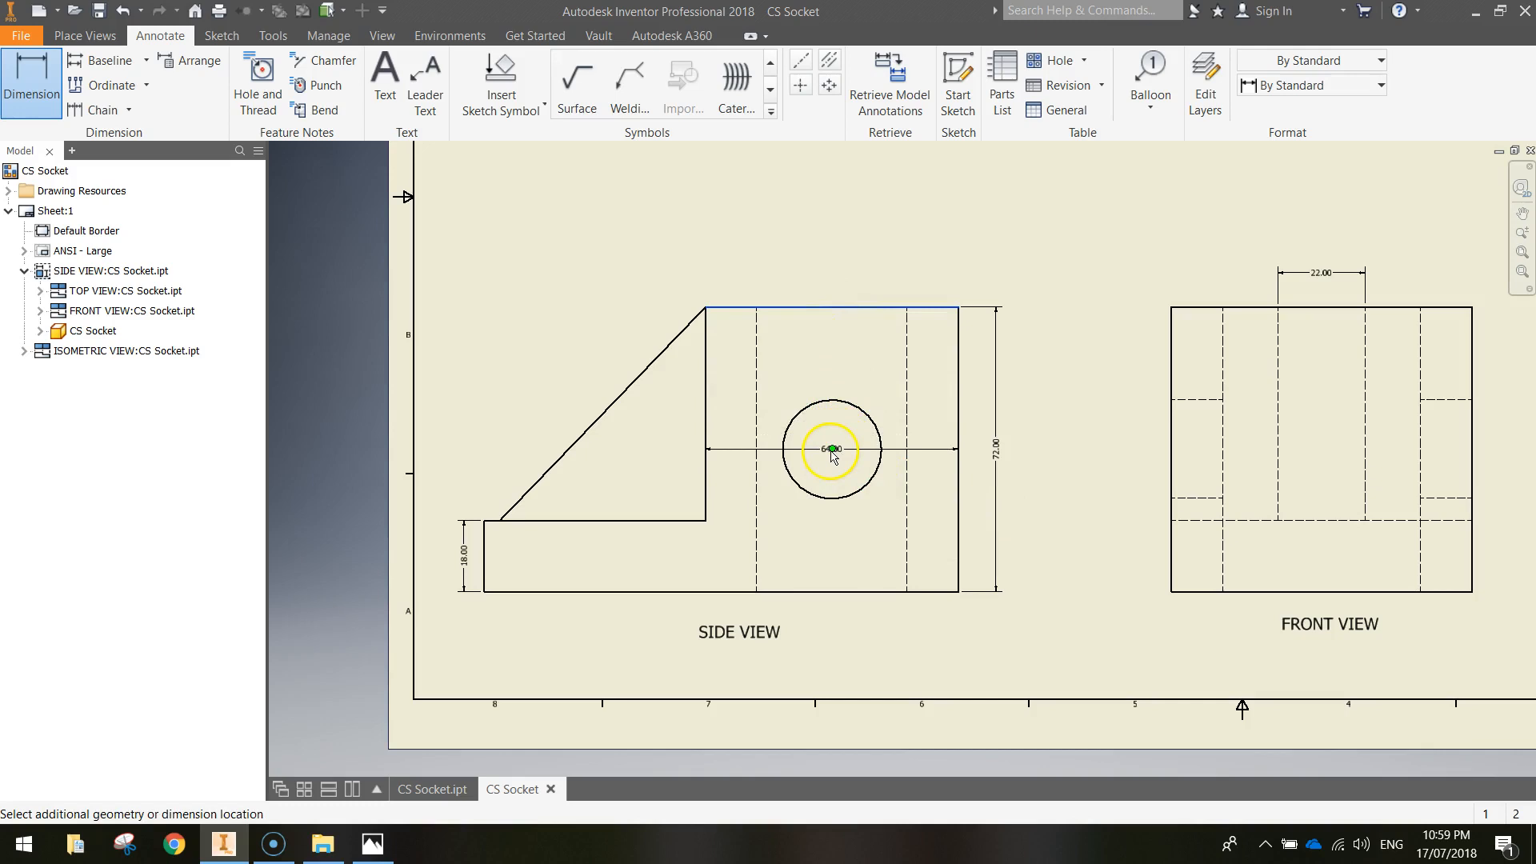
{"action": "left_click", "coordinate": [832, 450]}
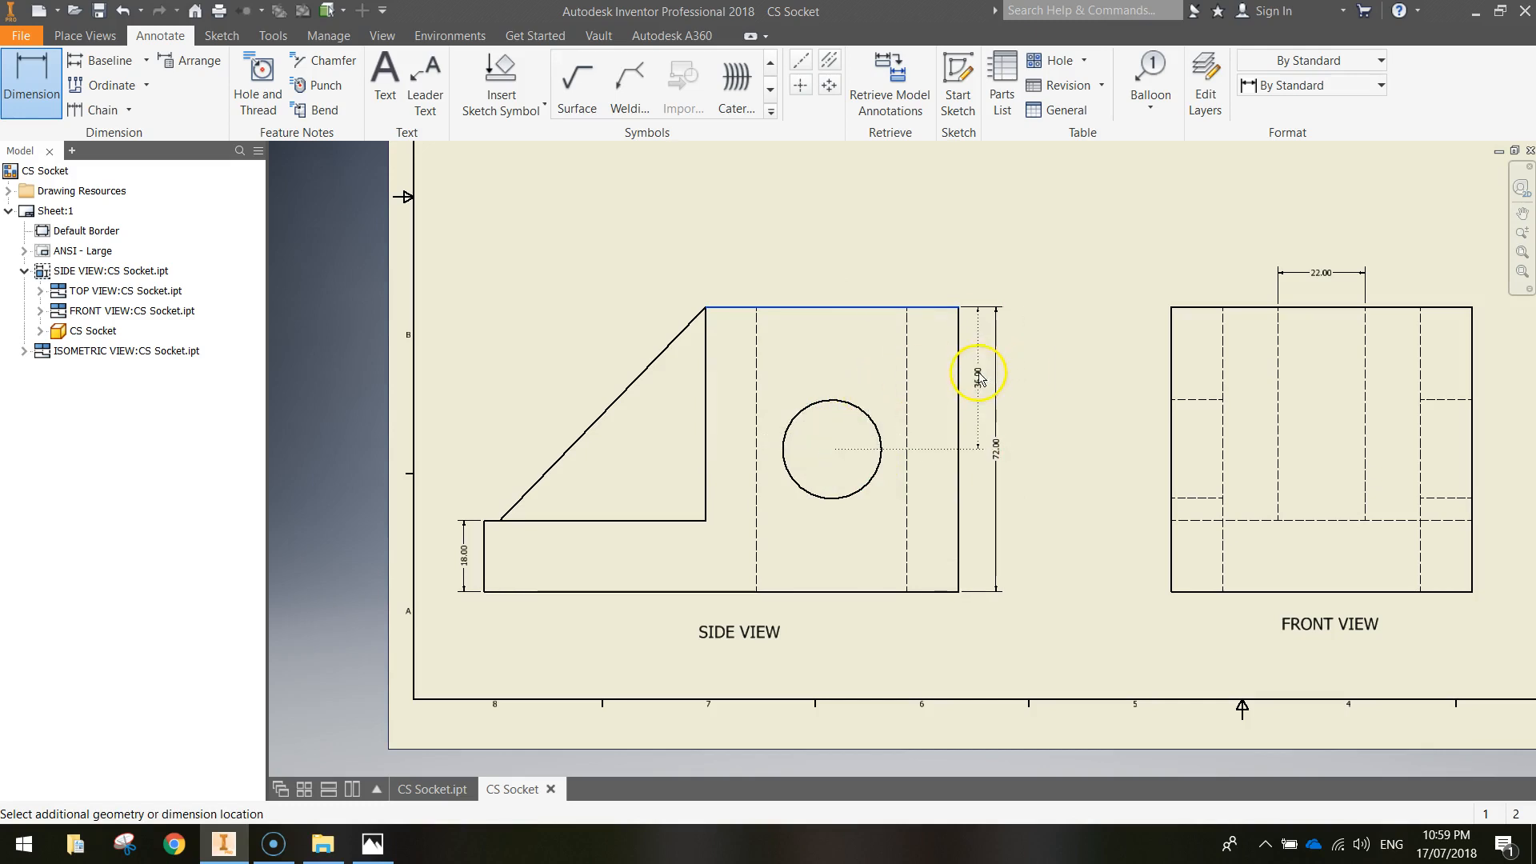
{"action": "left_click", "coordinate": [980, 376]}
{"action": "left_click", "coordinate": [1239, 533]}
- Dimension the block's width above the side view and the rib's height beside its vertical edge
{"action": "scroll", "coordinate": [992, 384], "scroll_direction": "up", "scroll_amount": 3}
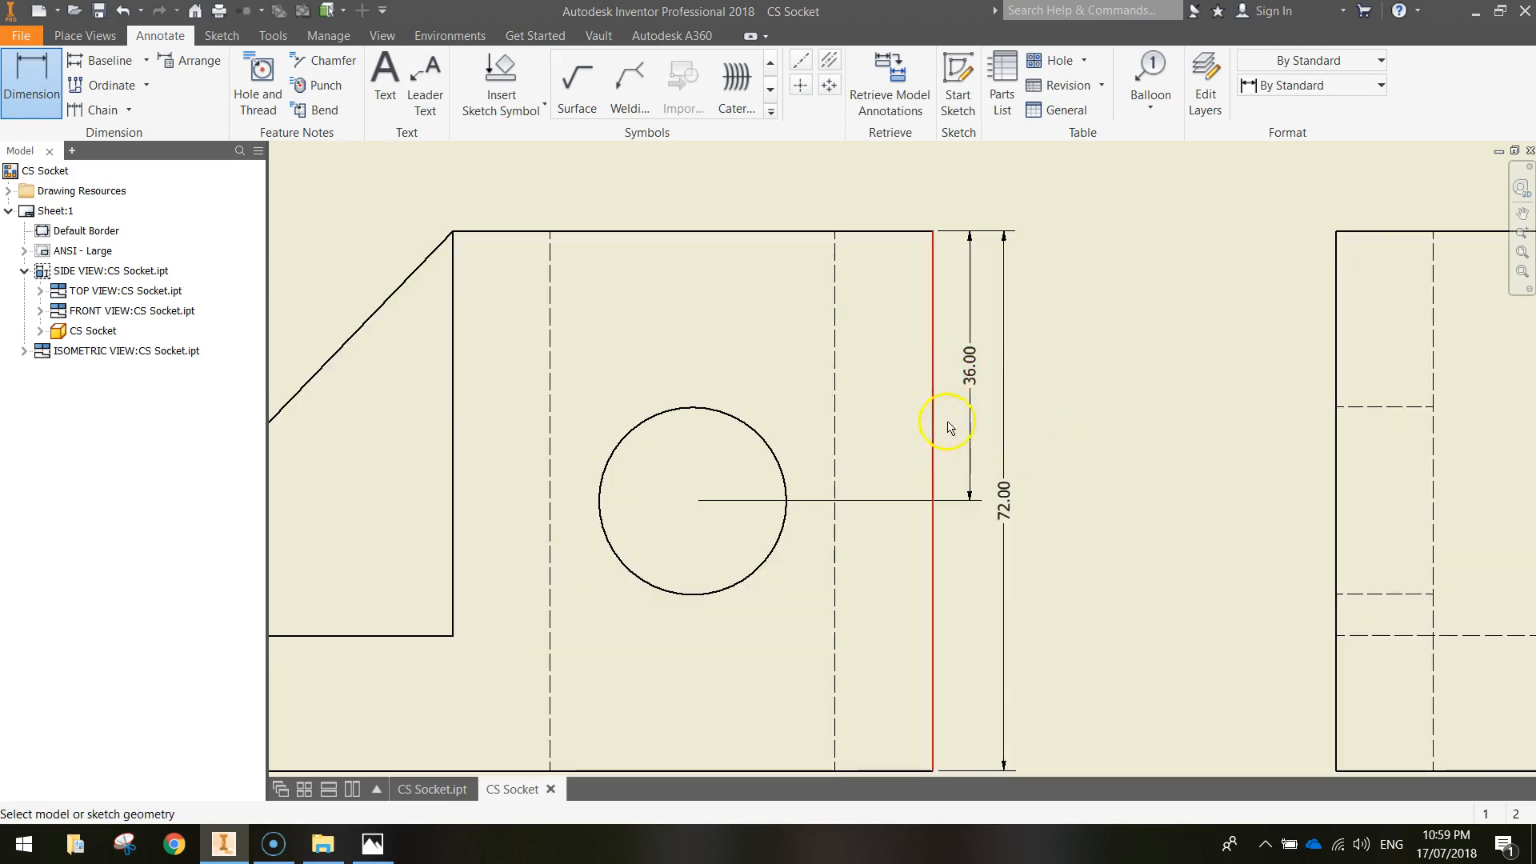
{"action": "left_click", "coordinate": [708, 232]}
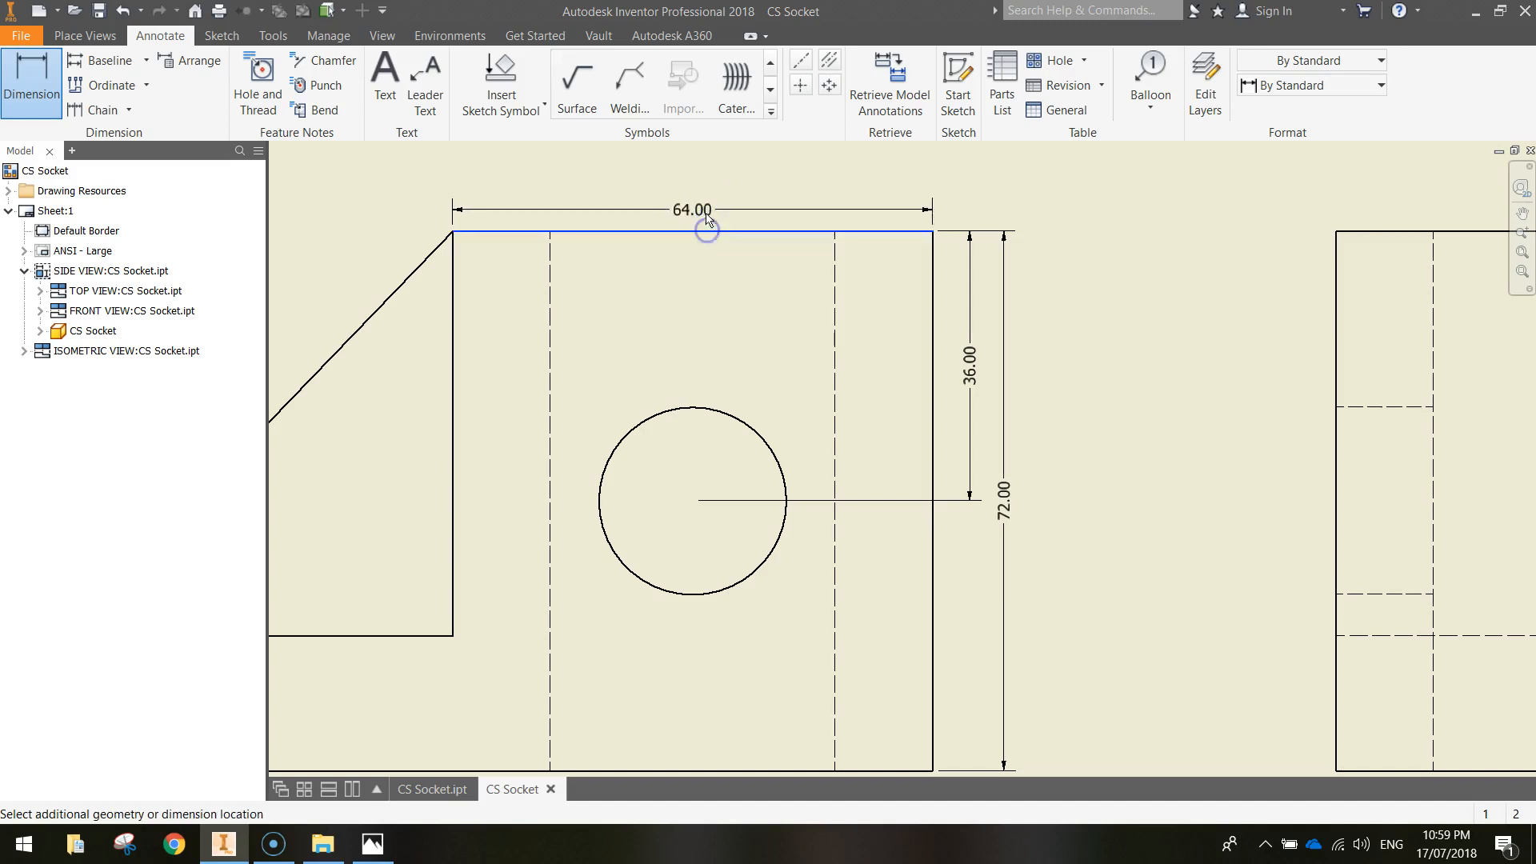
{"action": "left_click", "coordinate": [703, 189]}
{"action": "left_click", "coordinate": [1247, 530]}
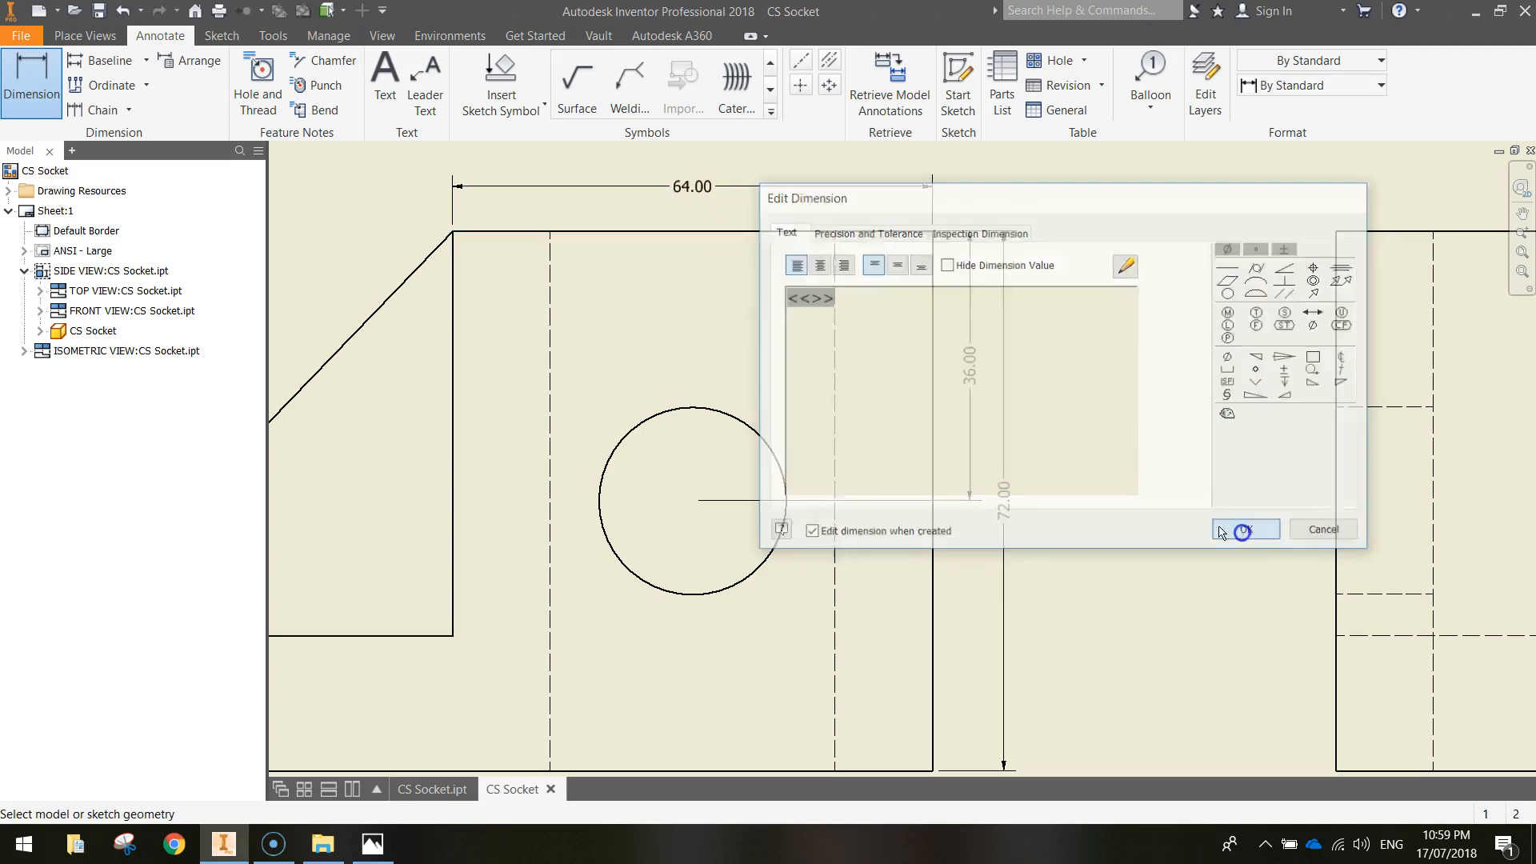
{"action": "middle_click_drag", "start_coordinate": [809, 357], "coordinate": [909, 372]}
{"action": "left_click", "coordinate": [644, 344]}
{"action": "left_click", "coordinate": [679, 346]}
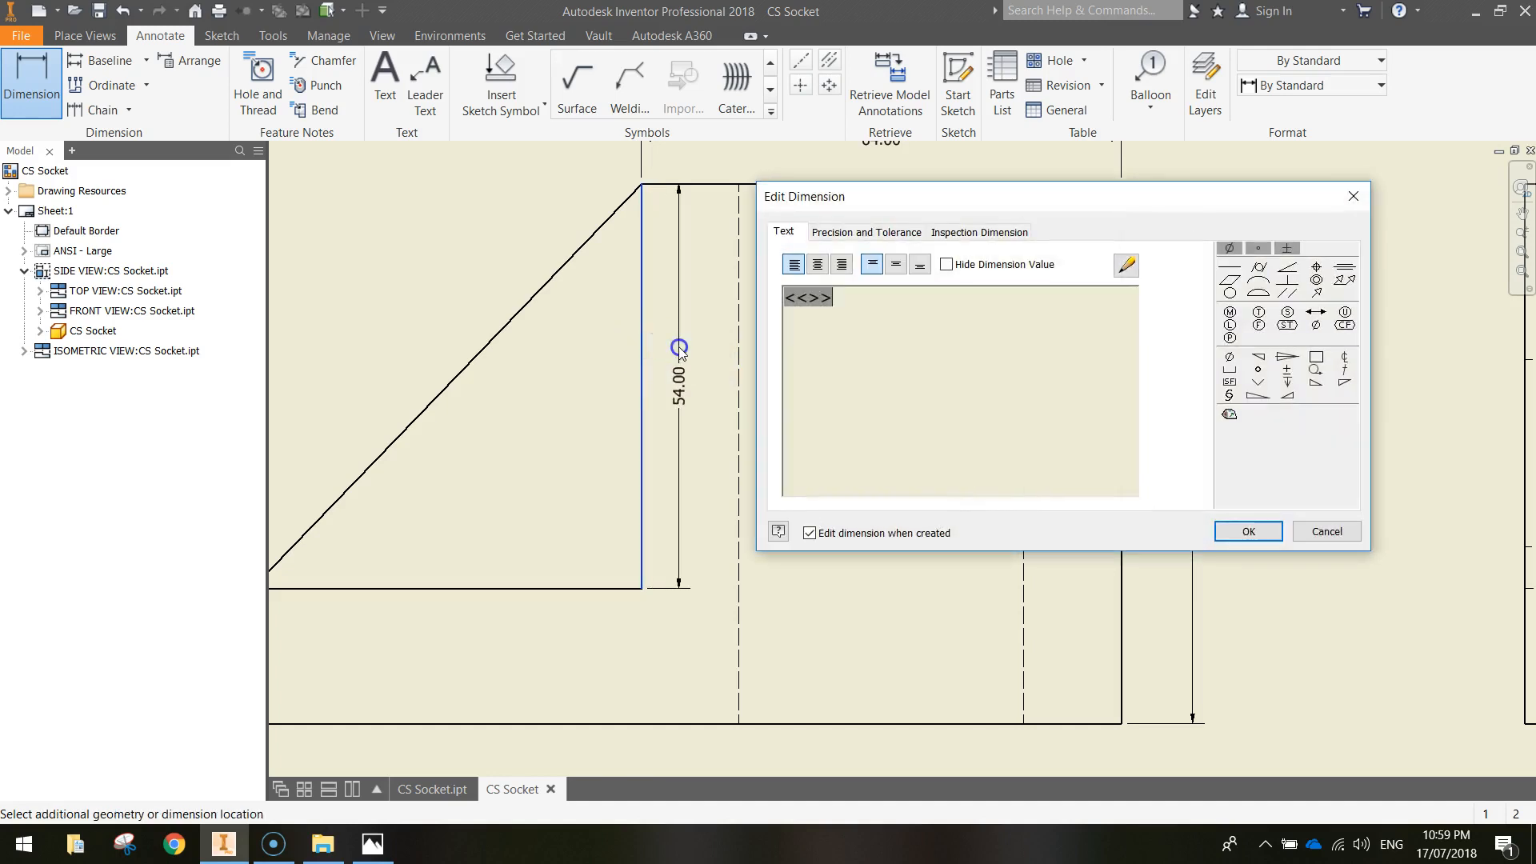
{"action": "left_click", "coordinate": [1246, 531]}
- Dimension the horizontal gap between the base's end and the foot of the sloping rib, placed just above the base
{"action": "scroll", "coordinate": [818, 592], "scroll_direction": "down", "scroll_amount": 2}
{"action": "scroll", "coordinate": [1087, 435], "scroll_direction": "up", "scroll_amount": 2}
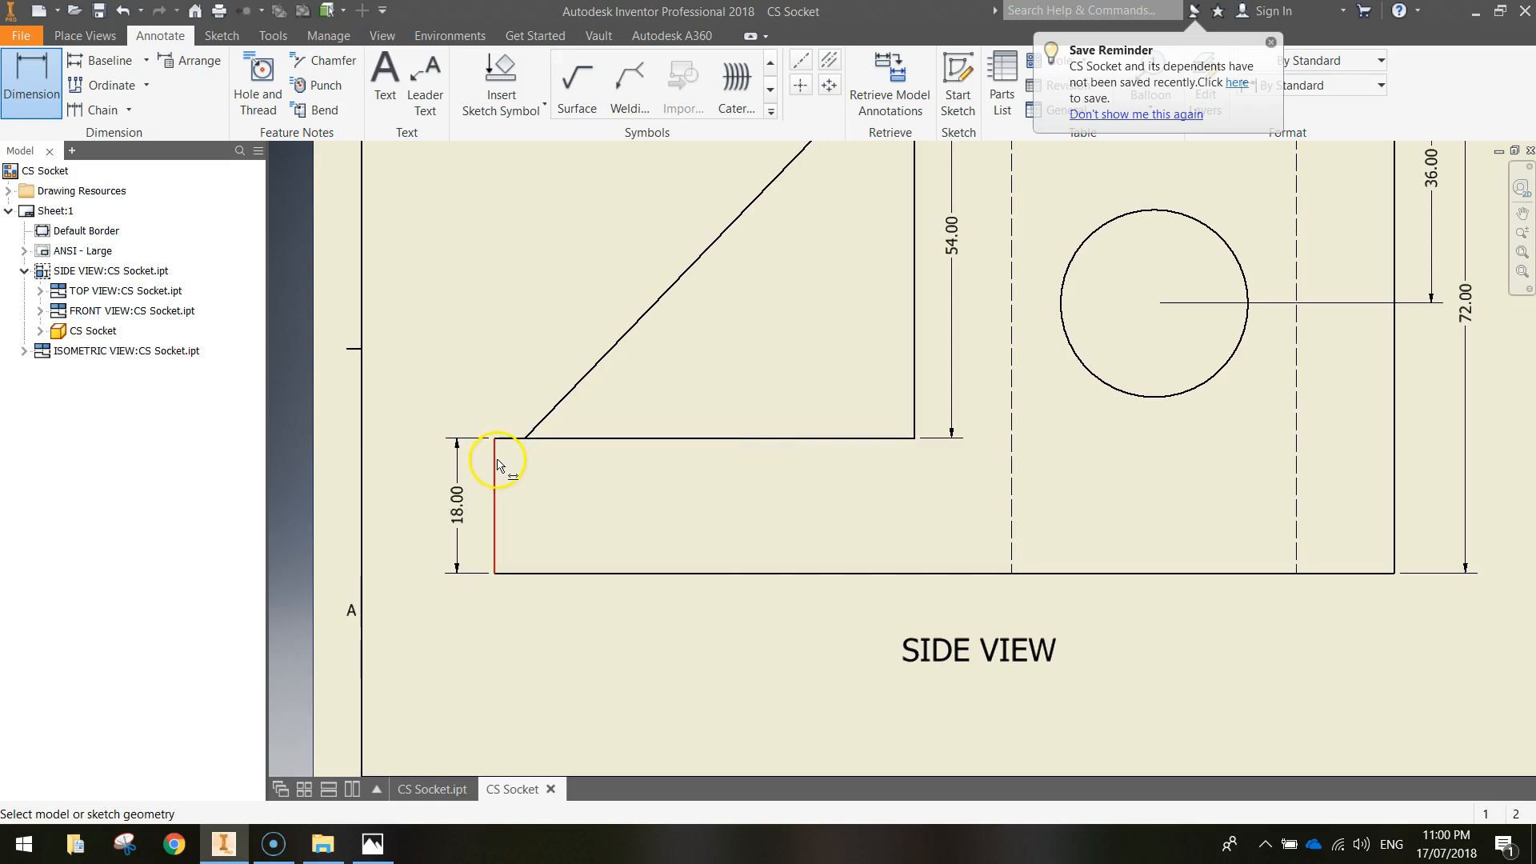
{"action": "left_click", "coordinate": [498, 473]}
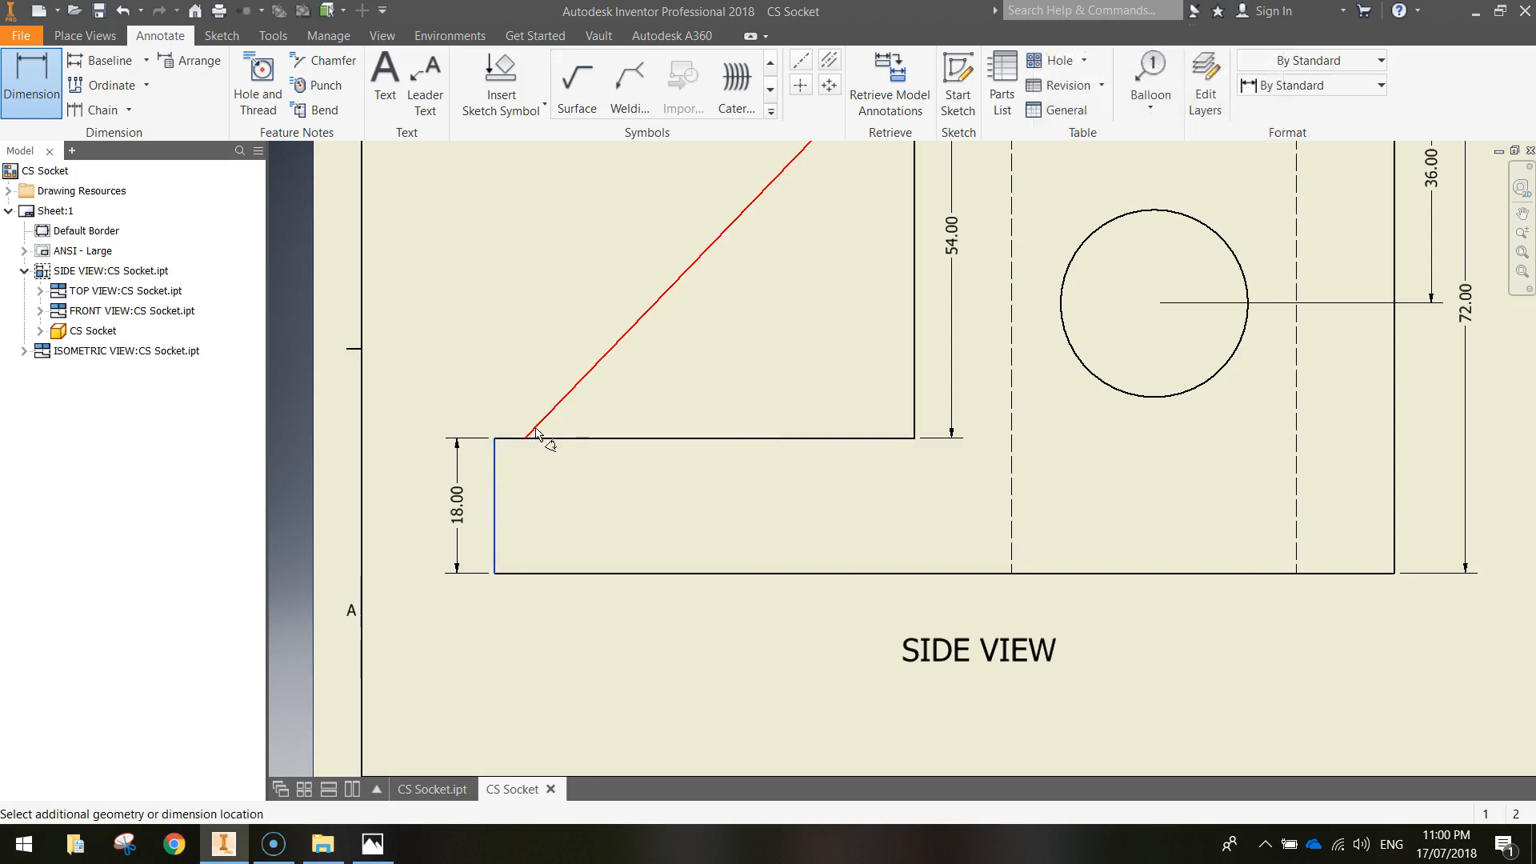
{"action": "left_click", "coordinate": [525, 439]}
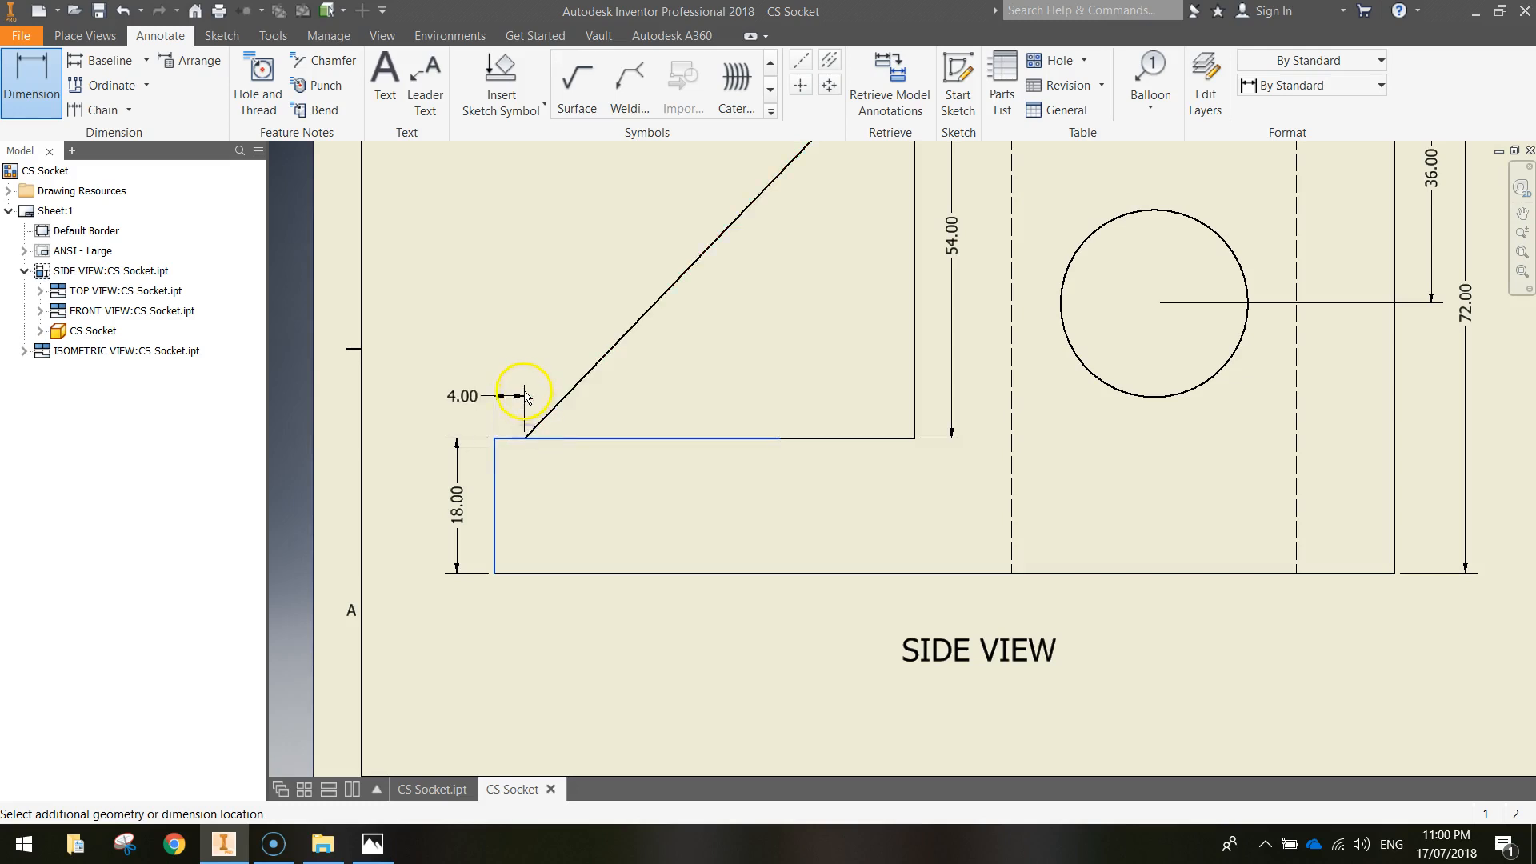
{"action": "left_click", "coordinate": [519, 406]}
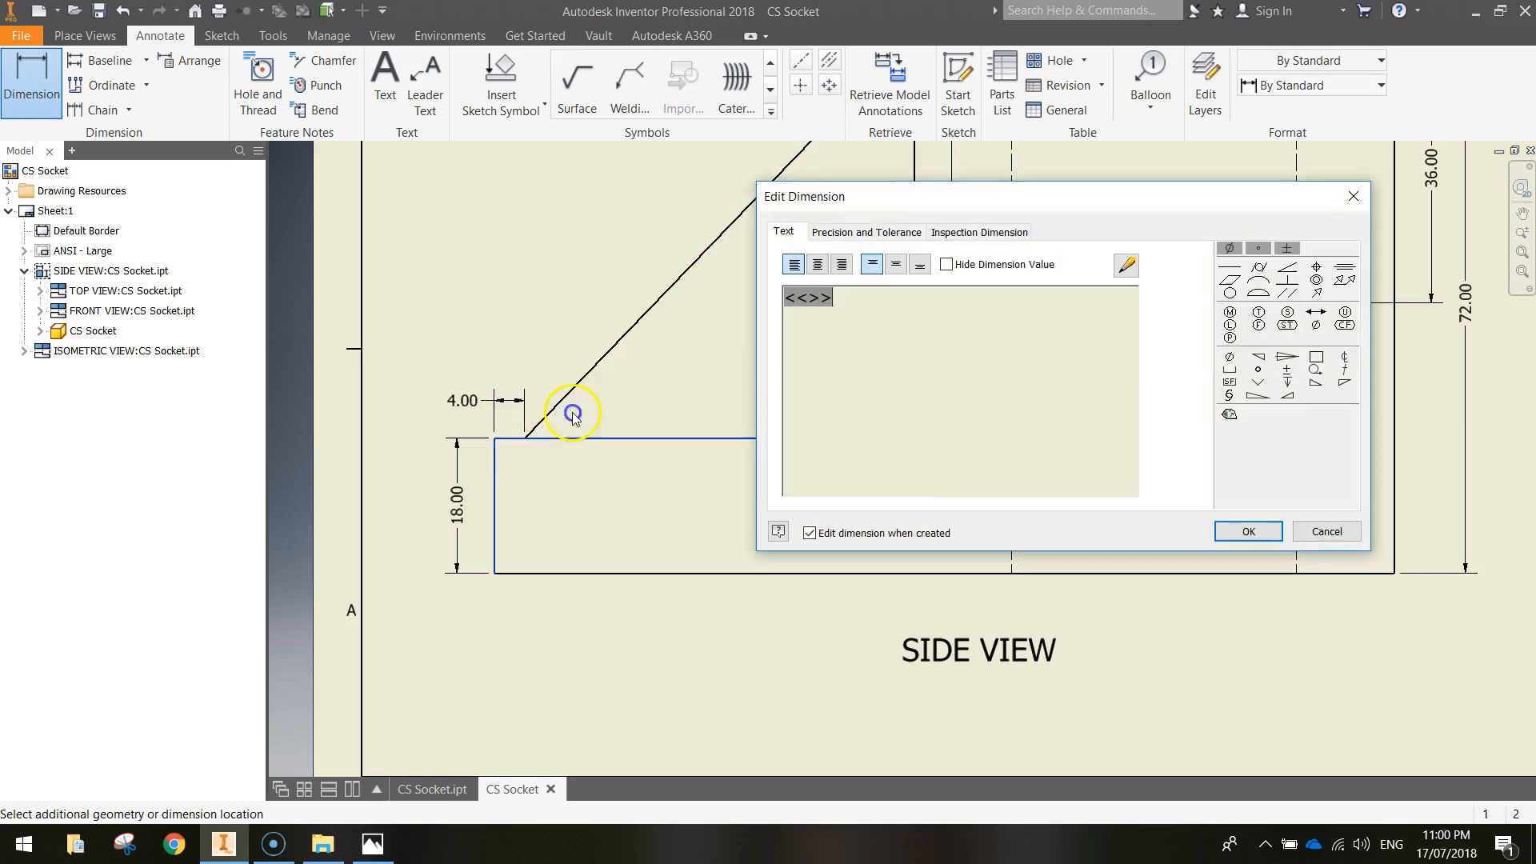
{"action": "left_click", "coordinate": [1241, 532]}
- Move the rib-to-base-end gap dimension up above the side view, near the level of the block's width dimension
{"action": "mouse_move", "coordinate": [989, 372]}
{"action": "middle_mouse_down"}
{"action": "mouse_move", "coordinate": [881, 367]}
{"action": "mouse_move", "coordinate": [861, 597]}
{"action": "mouse_move", "coordinate": [885, 505]}
{"action": "mouse_move", "coordinate": [851, 587]}
{"action": "middle_mouse_up"}
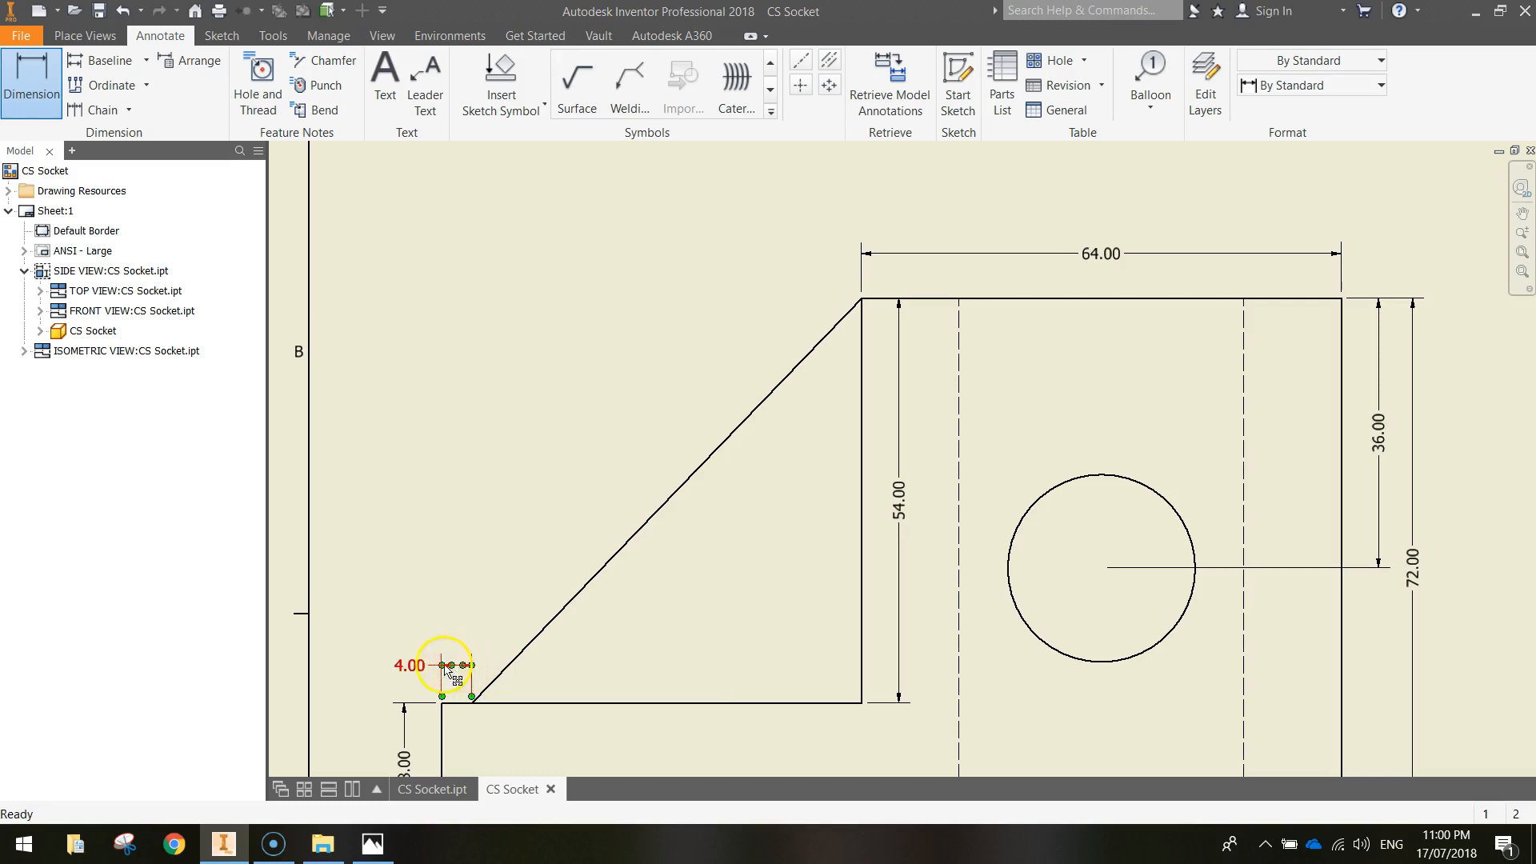
{"action": "key", "text": "Escape"}
{"action": "left_click", "coordinate": [414, 666]}
{"action": "left_click_drag", "start_coordinate": [416, 666], "coordinate": [438, 249]}
{"action": "left_click", "coordinate": [32, 76]}
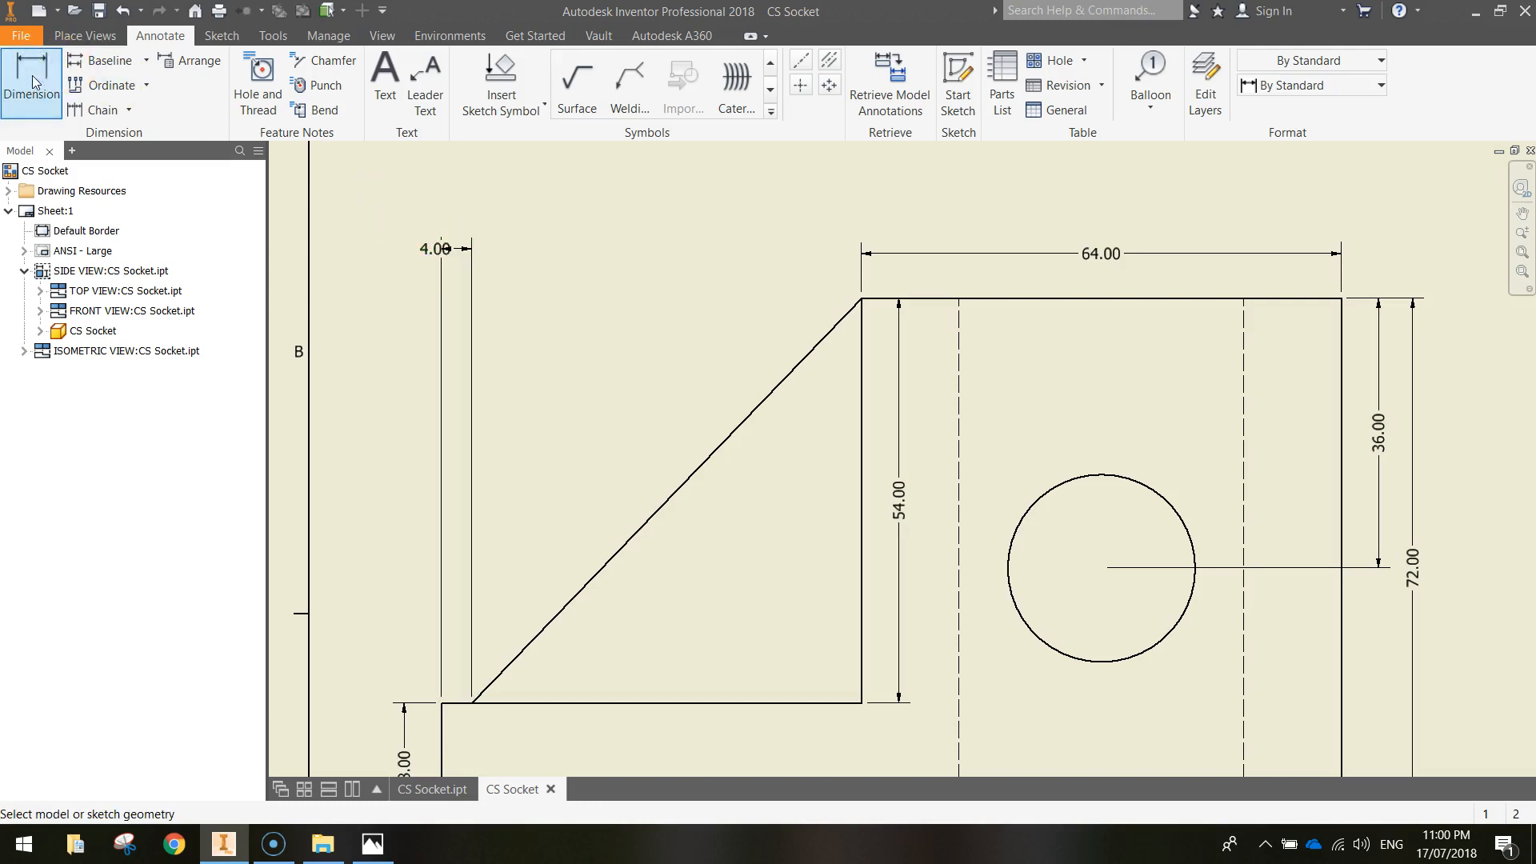
{"action": "left_click", "coordinate": [624, 703]}
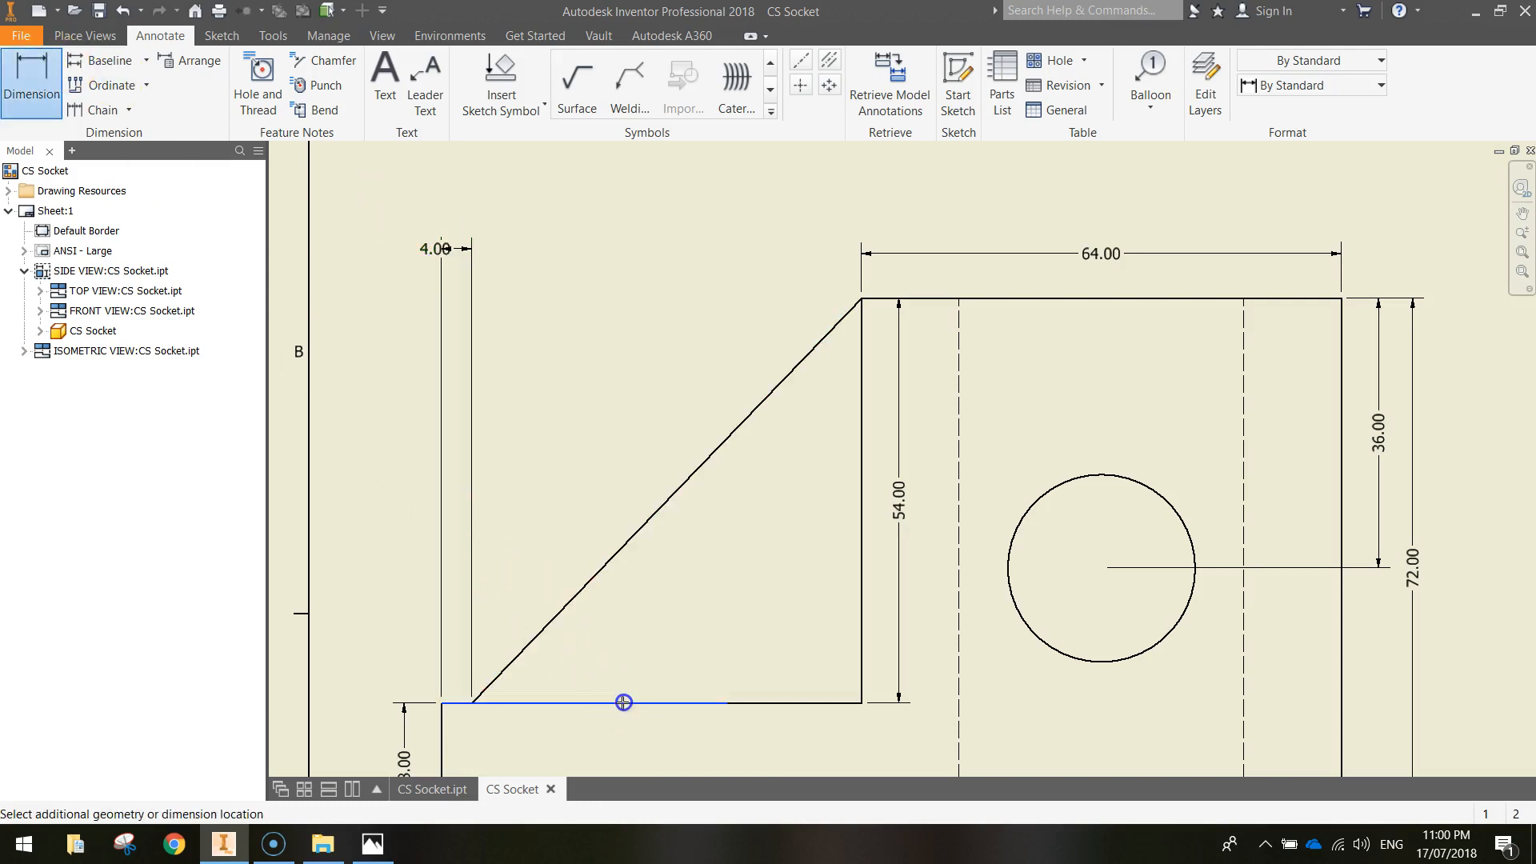
{"action": "key", "text": "Escape"}
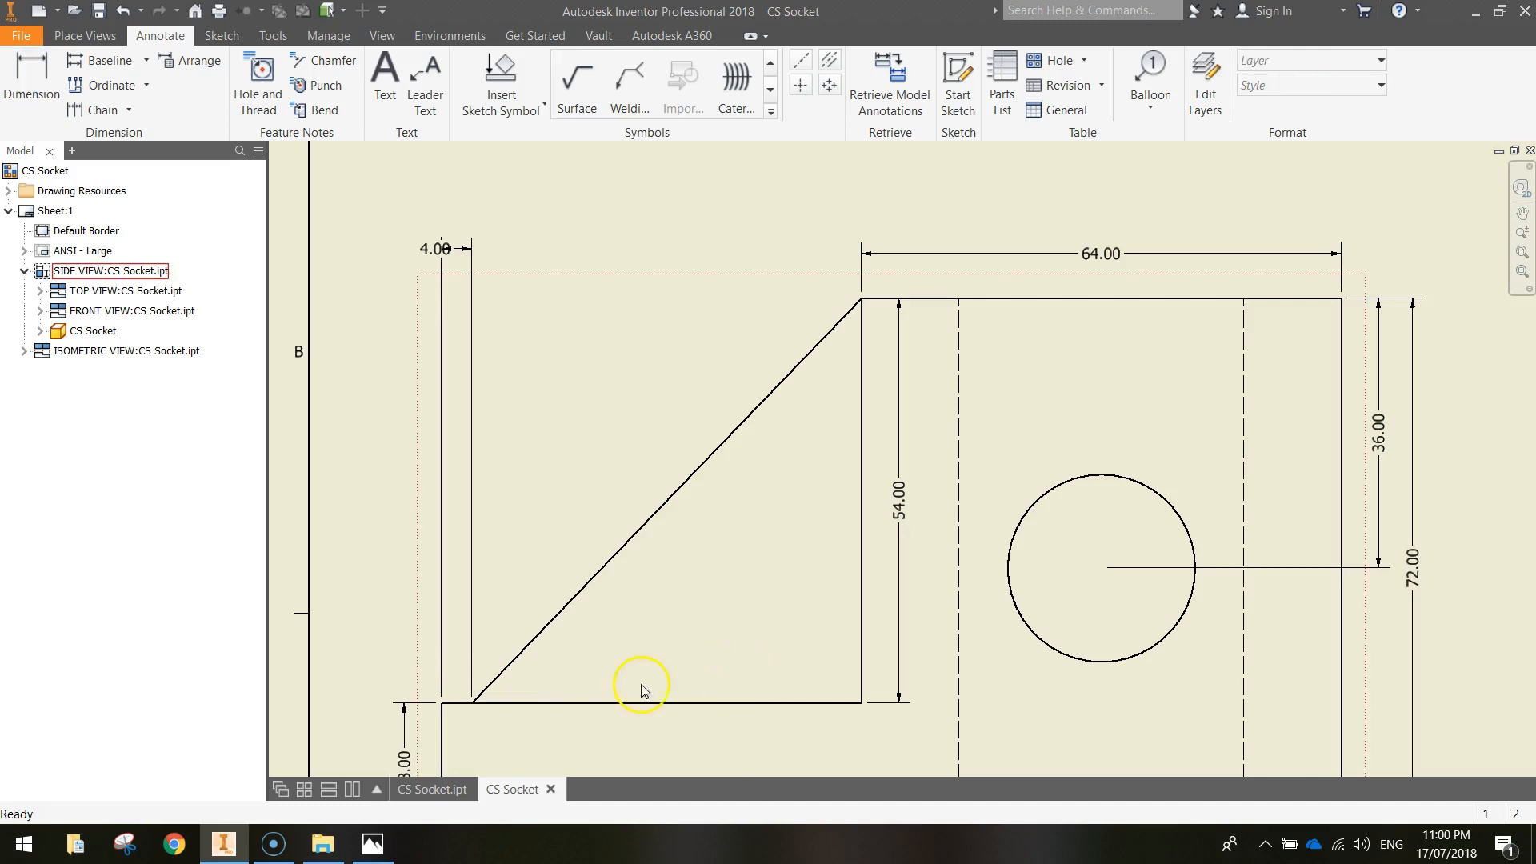
- Dimension the rib's horizontal length above the side view, in line with the block width, and align the rib-to-base-end gap dimension with it
{"action": "left_click", "coordinate": [32, 76]}
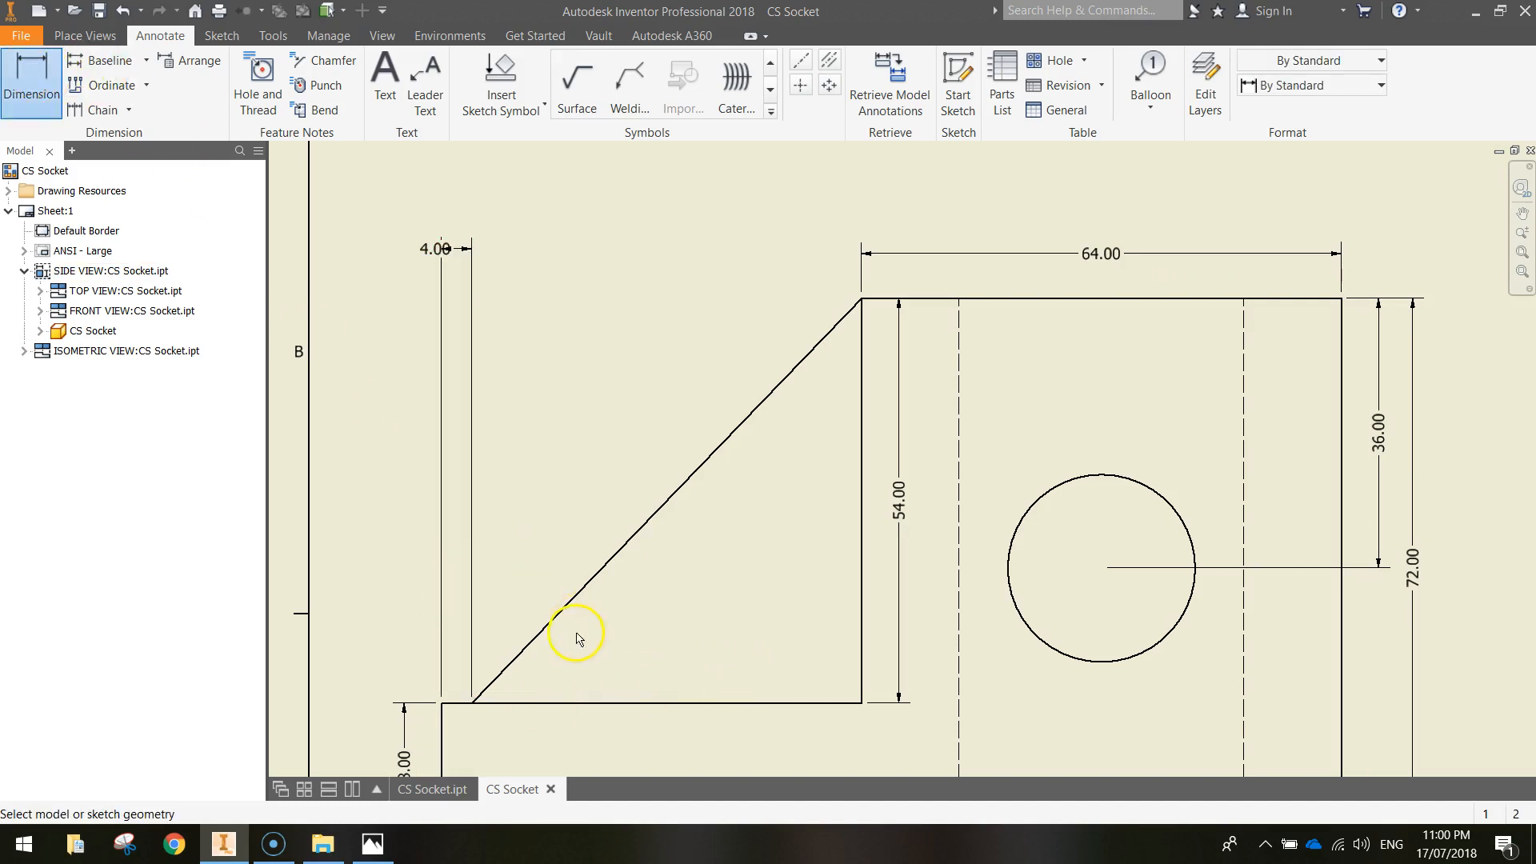
{"action": "left_click", "coordinate": [473, 703]}
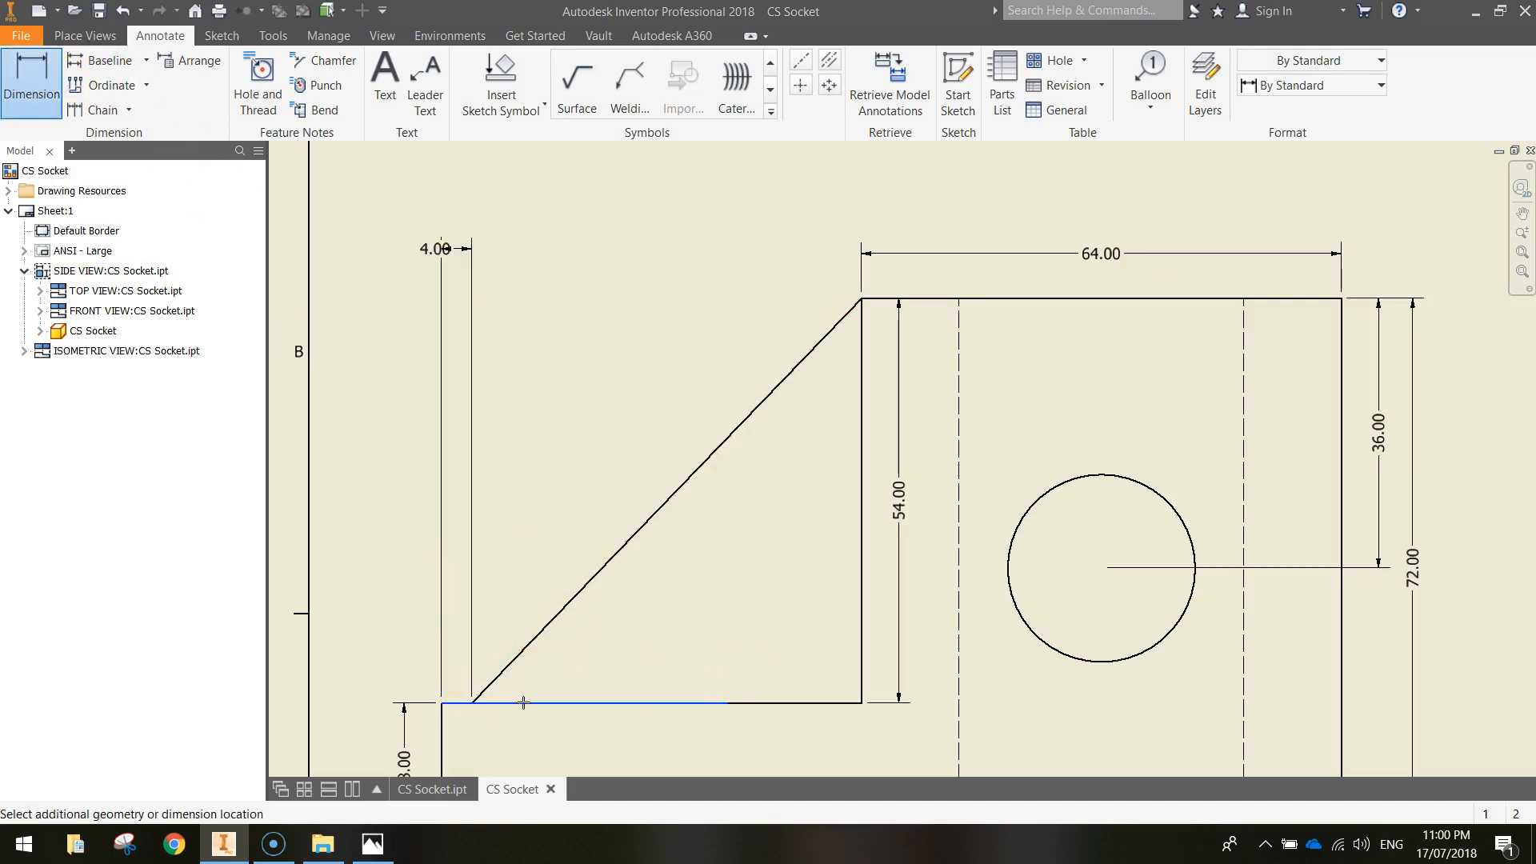
{"action": "left_click", "coordinate": [862, 640]}
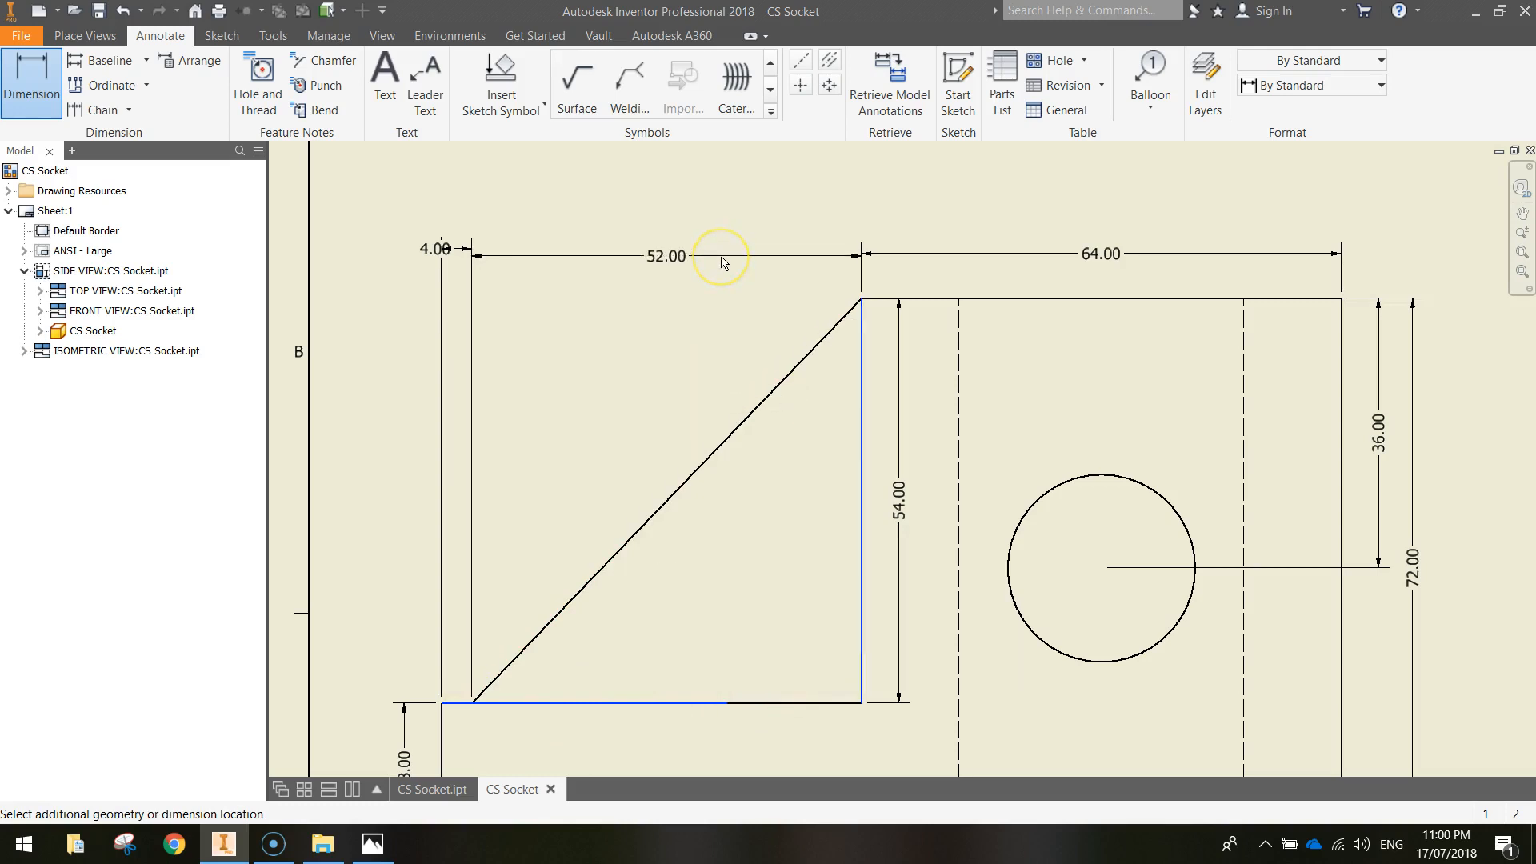
{"action": "left_click", "coordinate": [699, 256]}
{"action": "left_click", "coordinate": [1296, 463]}
{"action": "key", "text": "Escape"}
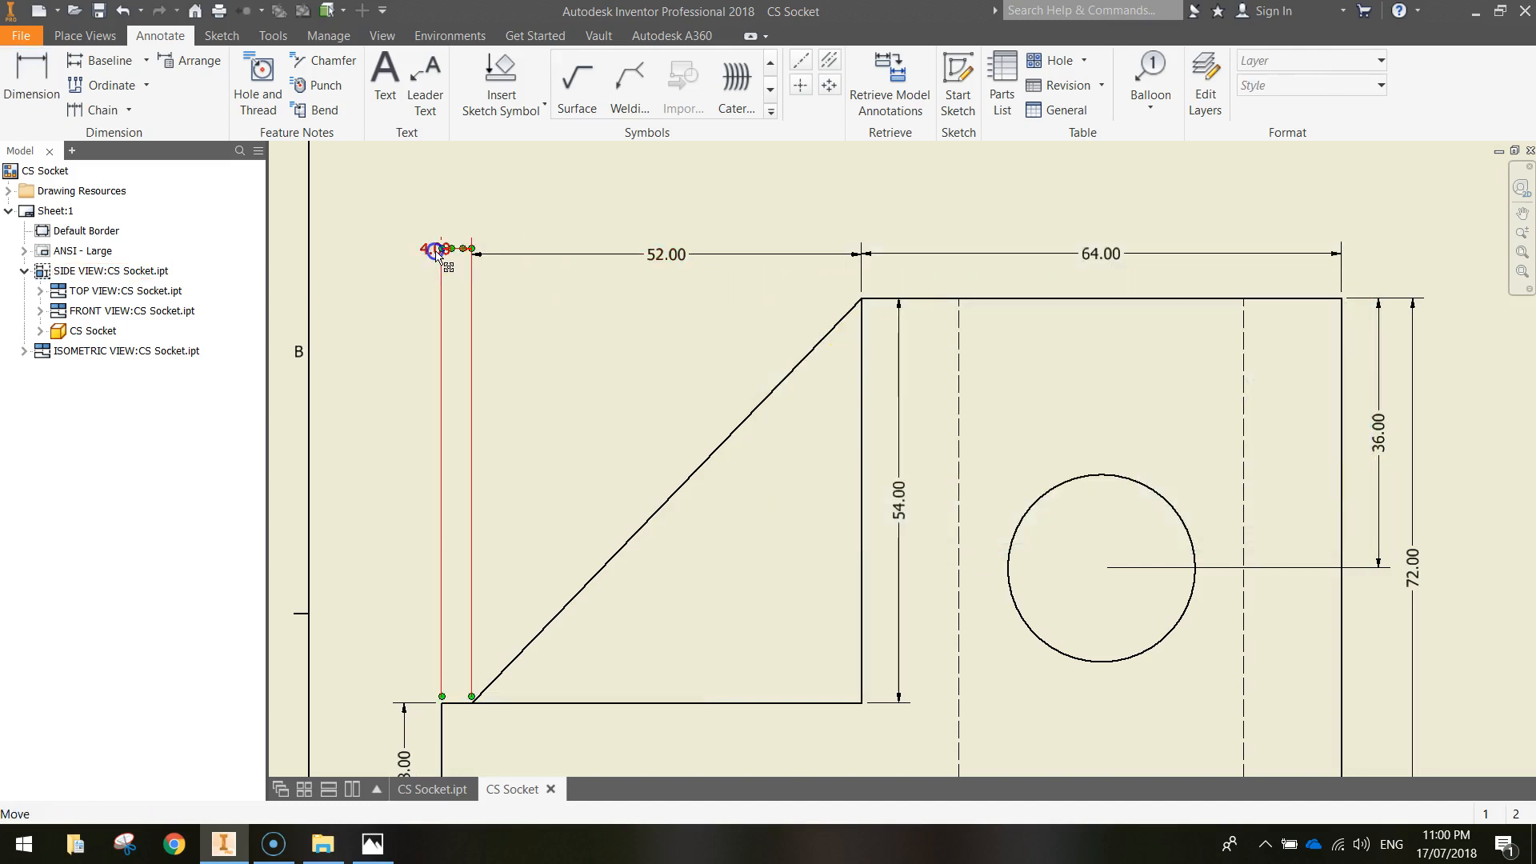
{"action": "left_click_drag", "start_coordinate": [440, 253], "coordinate": [421, 254]}
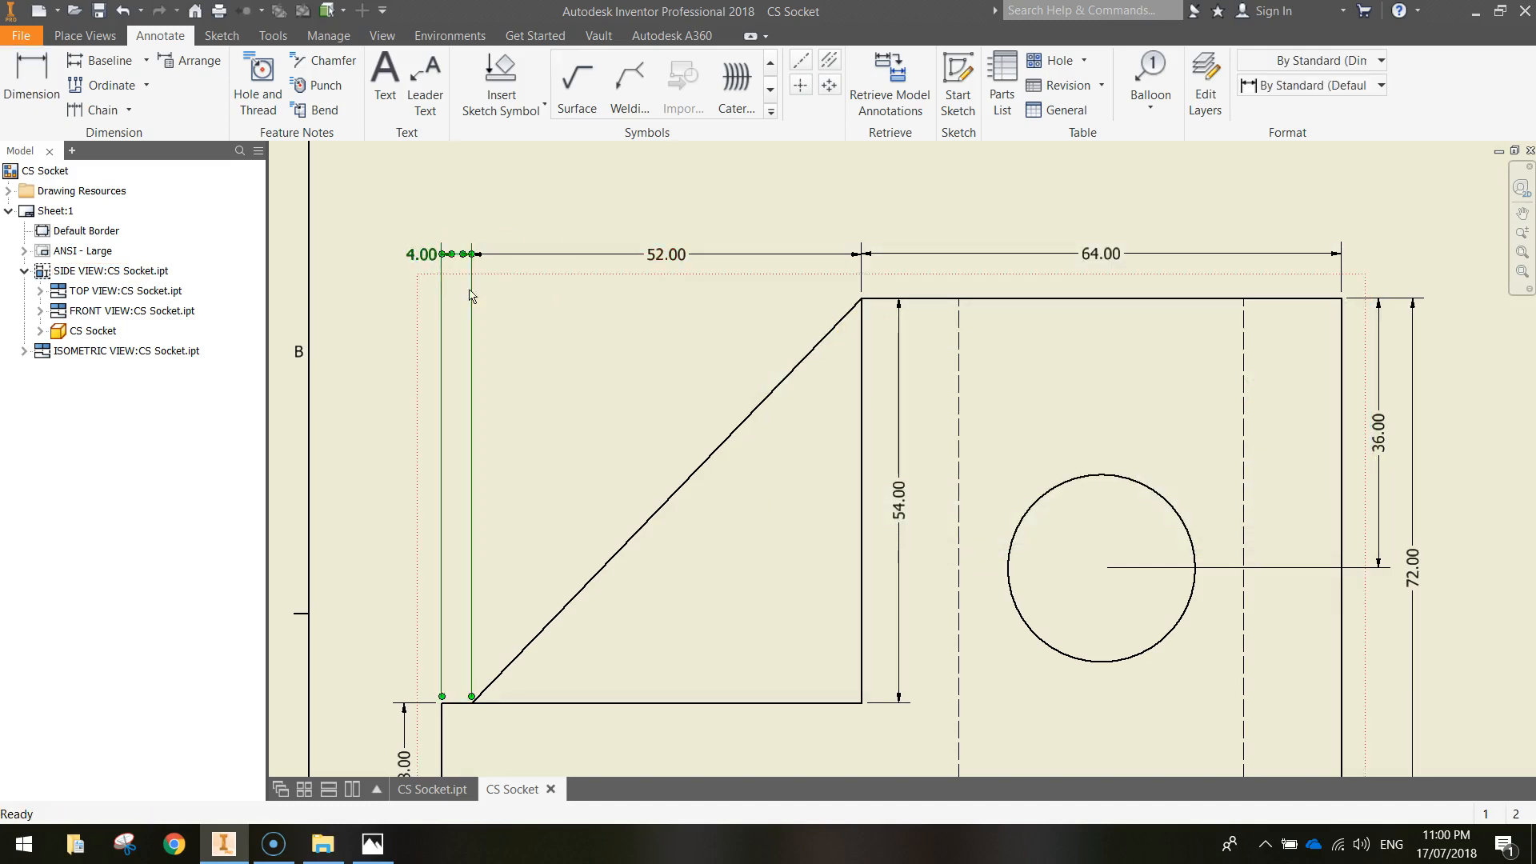
{"action": "scroll", "coordinate": [940, 504], "scroll_direction": "up", "scroll_amount": 3}
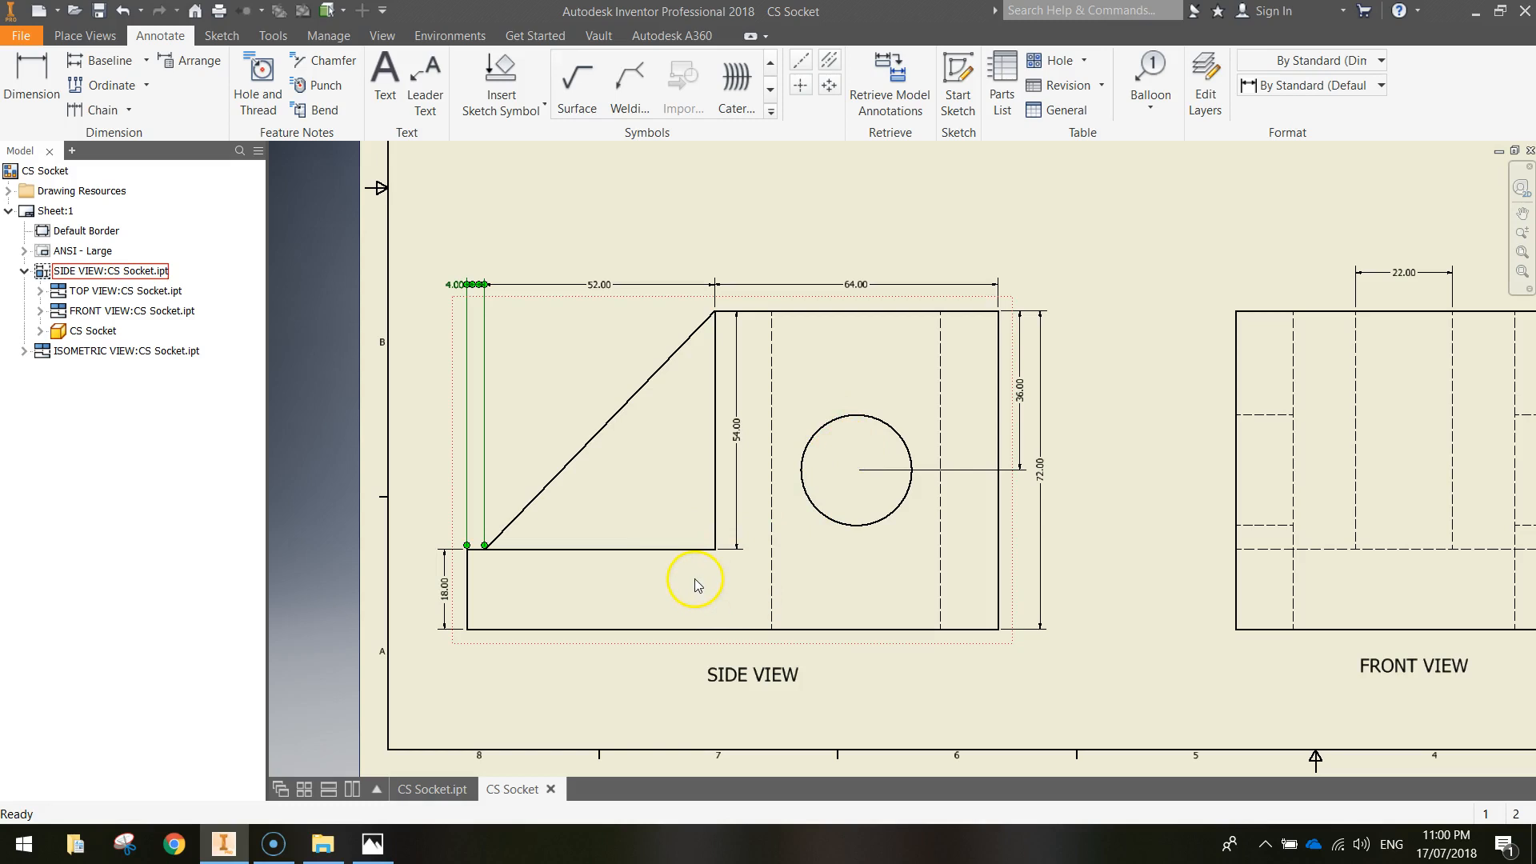
{"action": "scroll", "coordinate": [695, 584], "scroll_direction": "up", "scroll_amount": 3}
{"action": "middle_click_drag", "start_coordinate": [612, 437], "coordinate": [686, 534]}
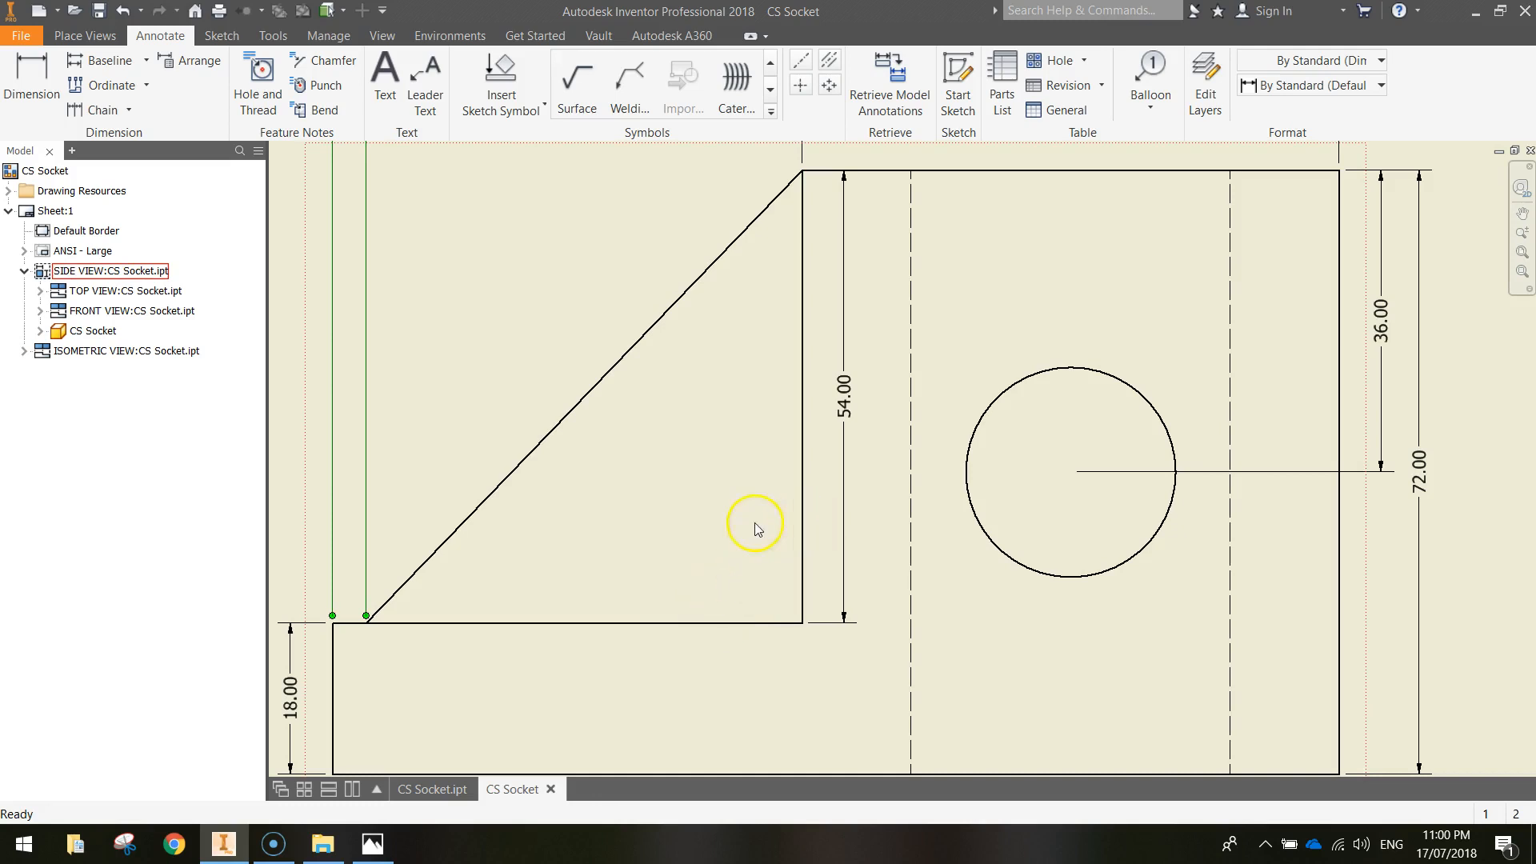
- Add an angular dimension in the side view between the block's vertical edge and the base's top edge, placed inside the rib triangle
{"action": "left_click", "coordinate": [40, 72]}
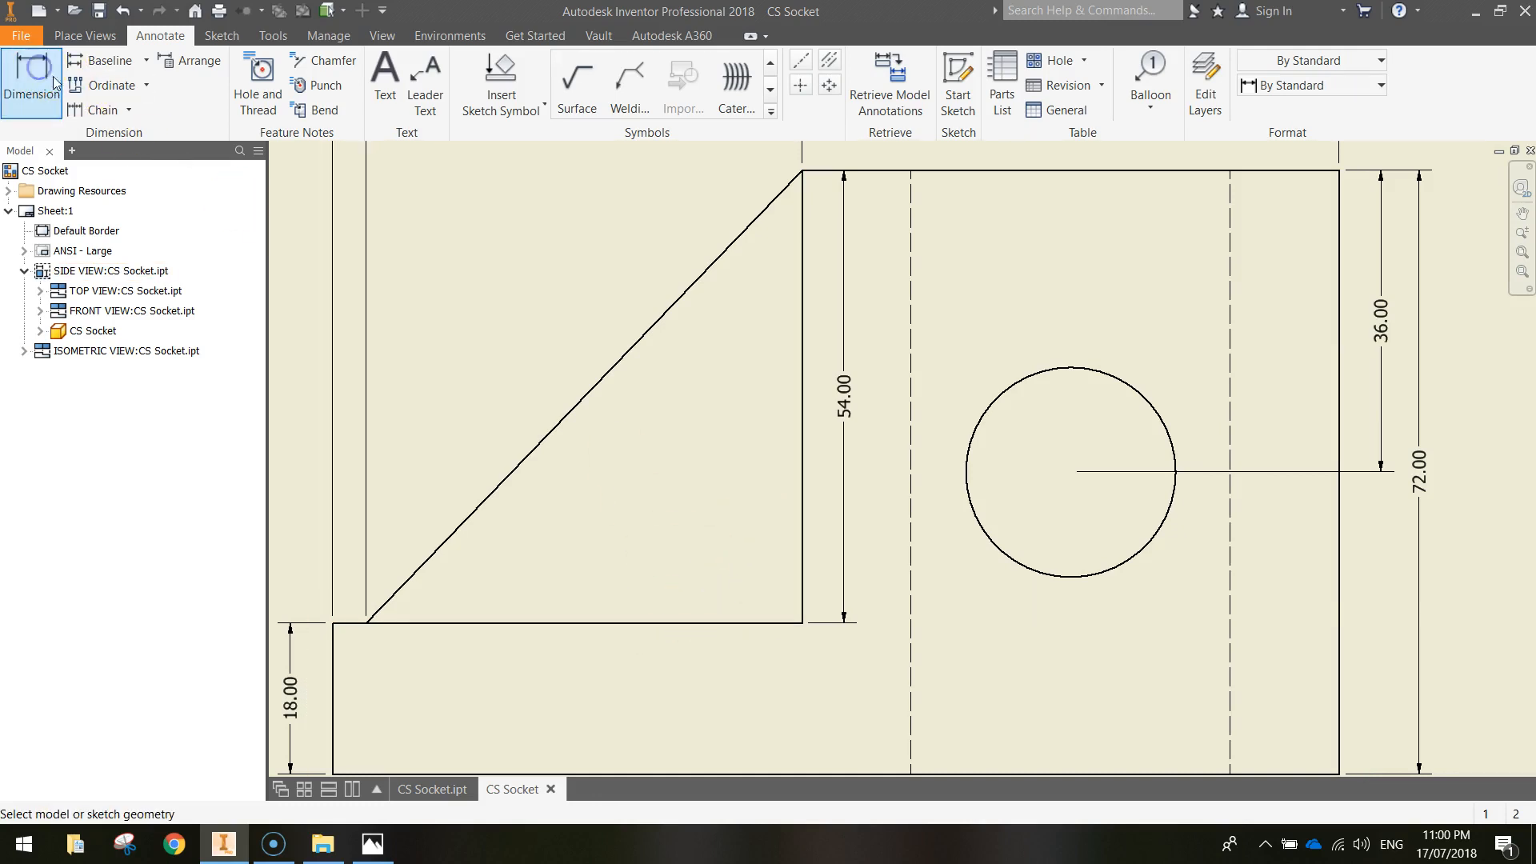
{"action": "left_click", "coordinate": [802, 510]}
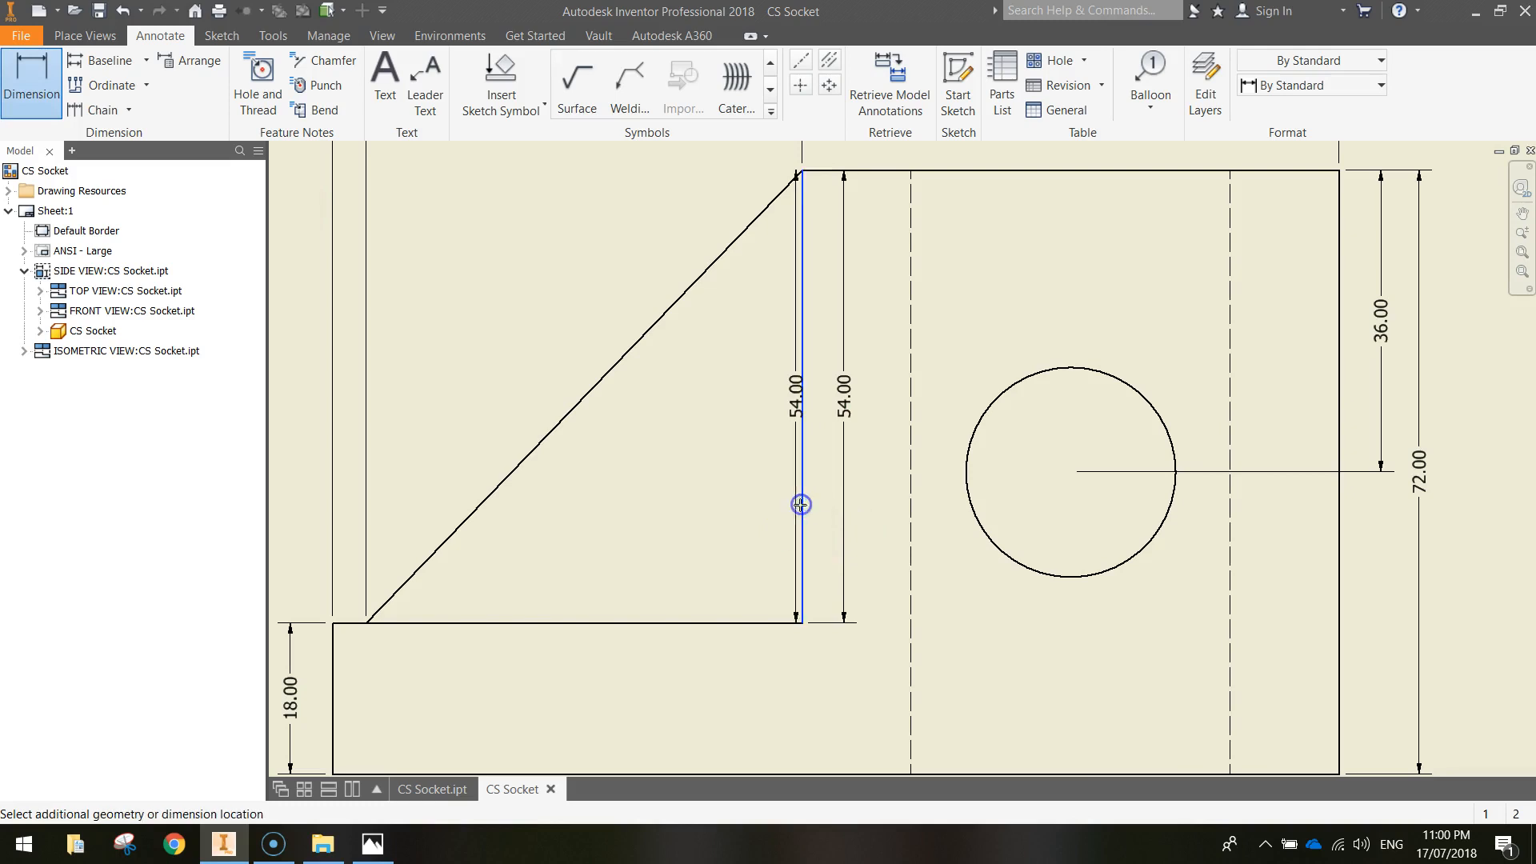
{"action": "left_click", "coordinate": [752, 623]}
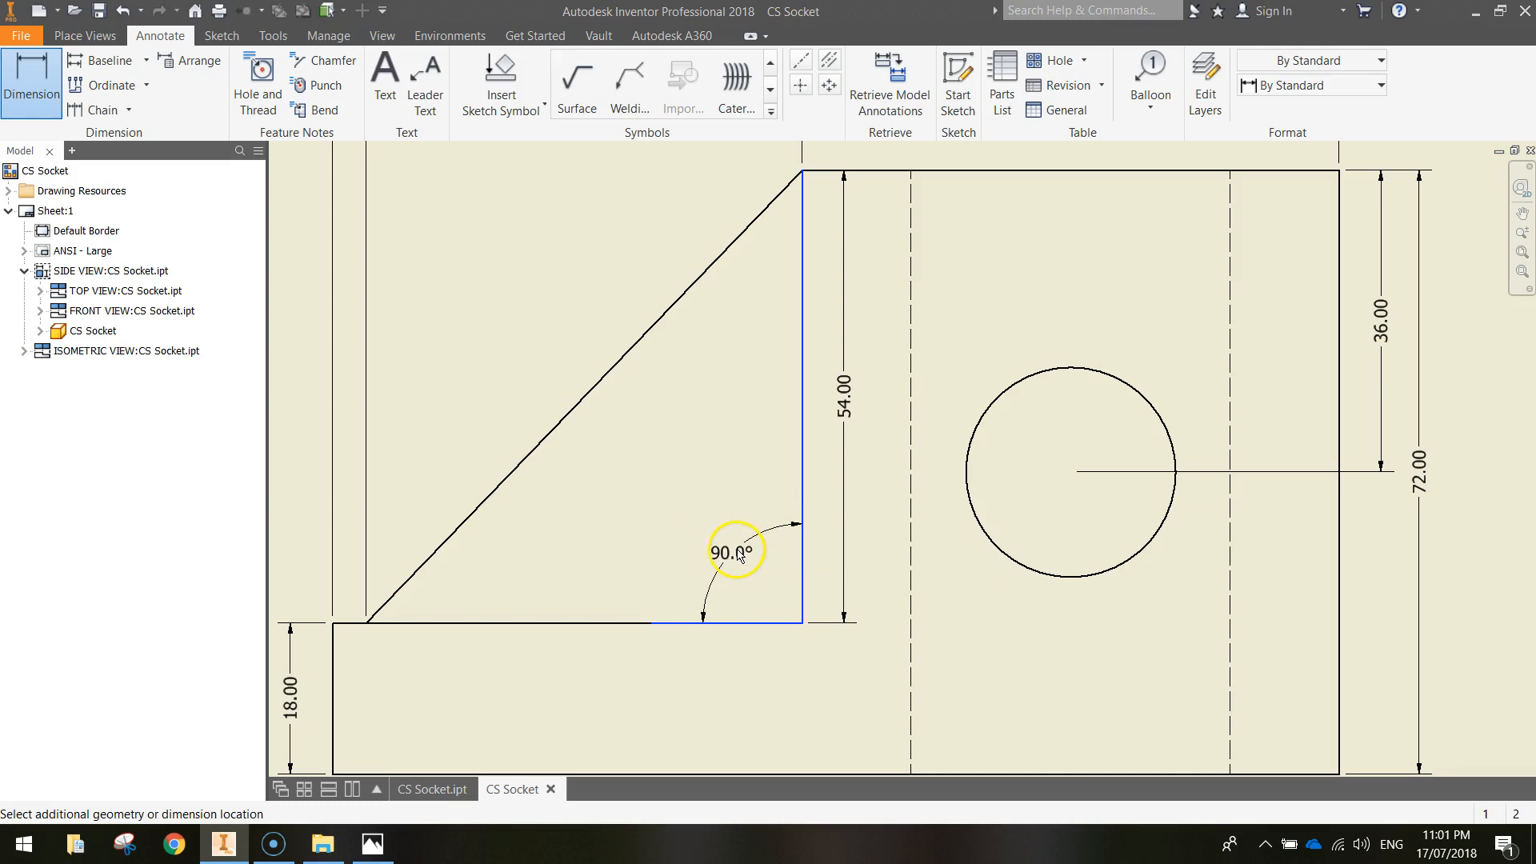
{"action": "left_click", "coordinate": [753, 563]}
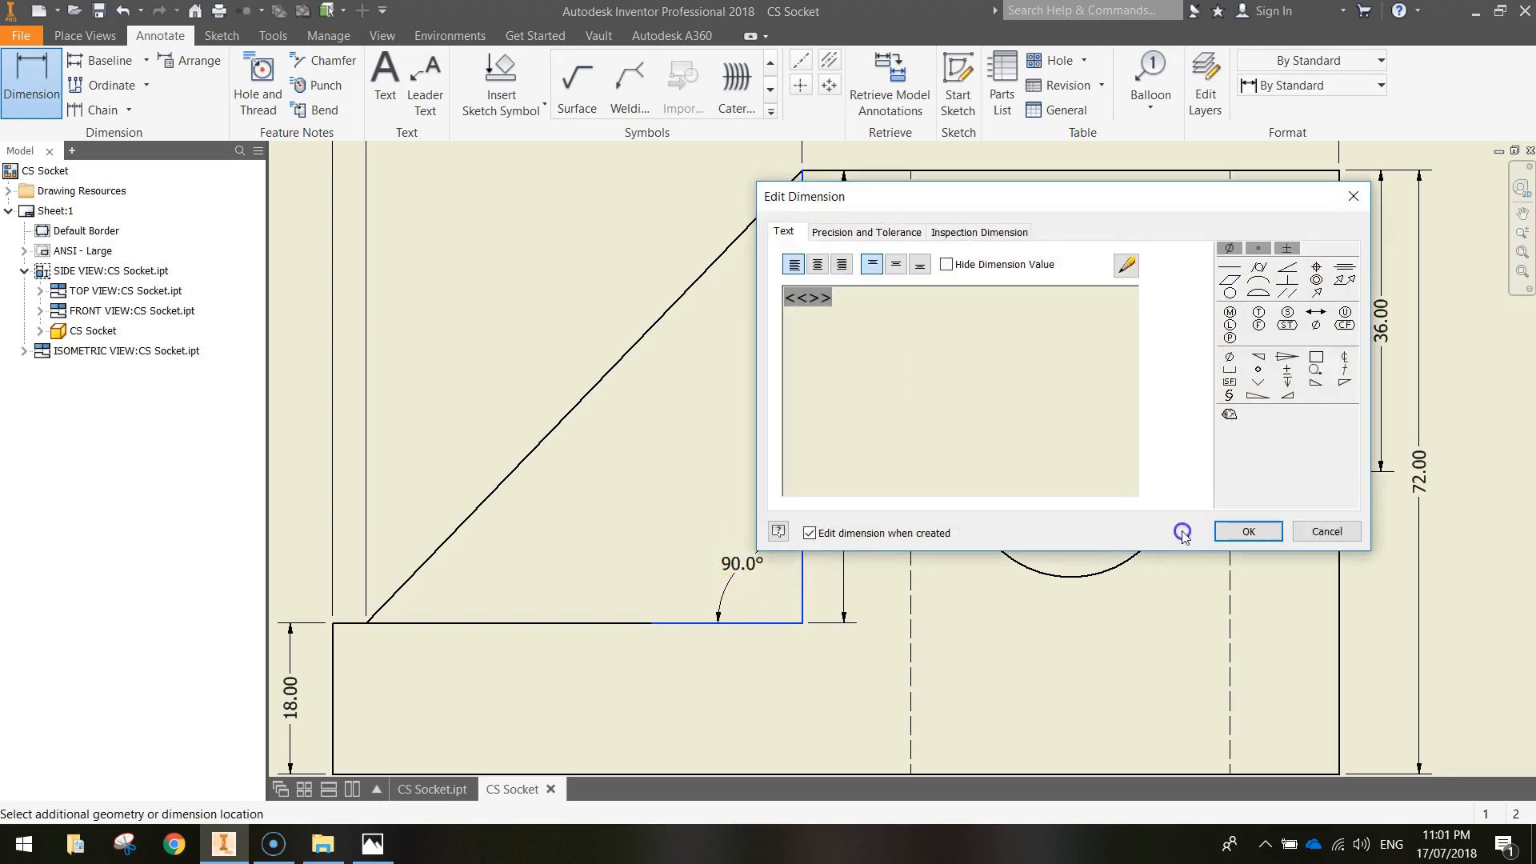
{"action": "left_click", "coordinate": [1248, 529]}
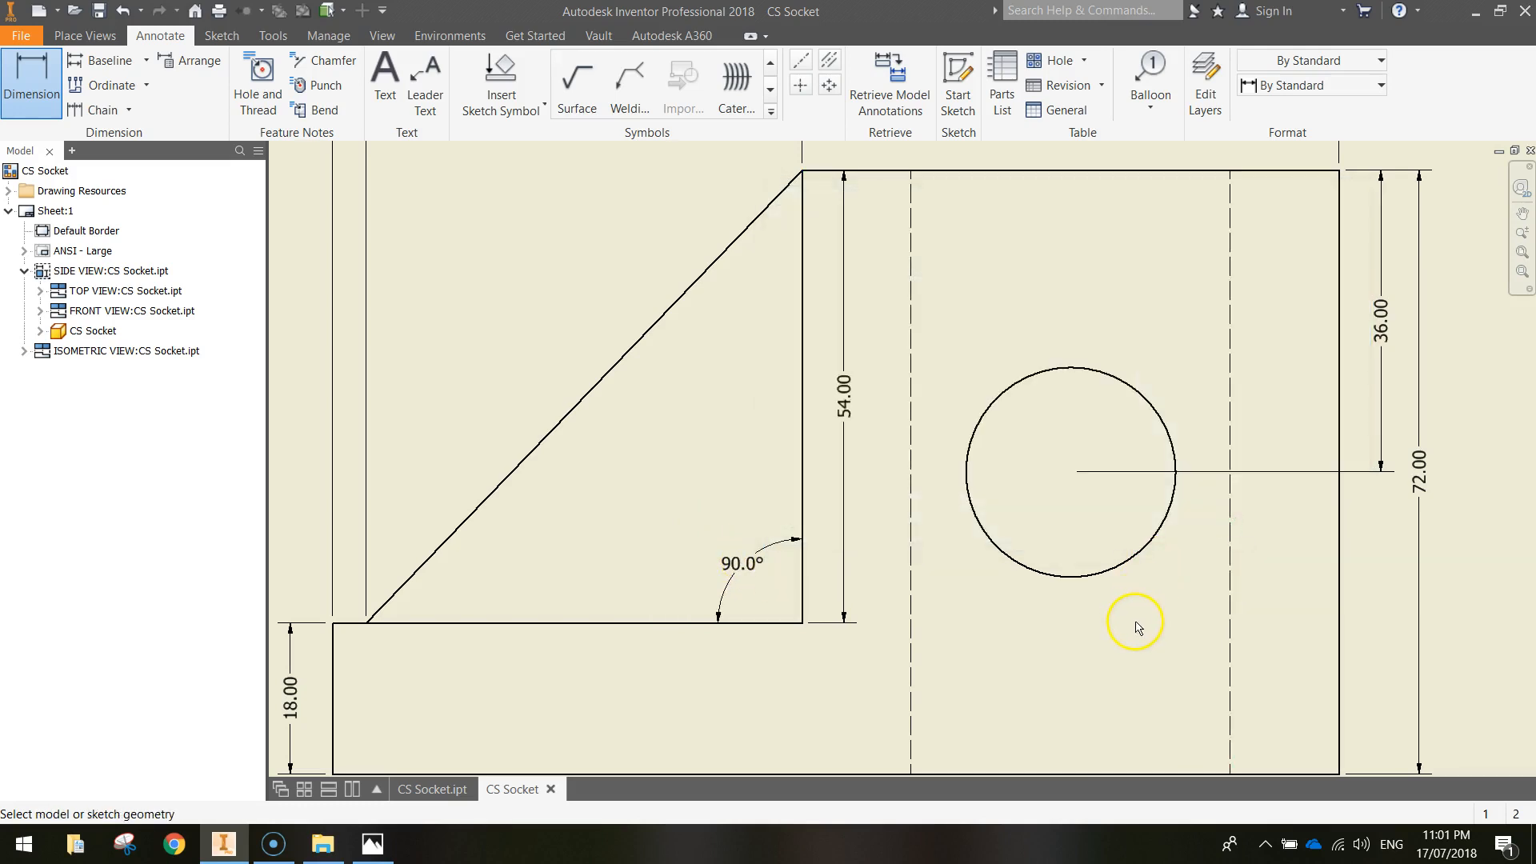
- Delete the rib width dimension placed above the front view
{"action": "scroll", "coordinate": [1136, 633], "scroll_direction": "down", "scroll_amount": 3}
{"action": "middle_click_drag", "start_coordinate": [1136, 629], "coordinate": [1141, 552]}
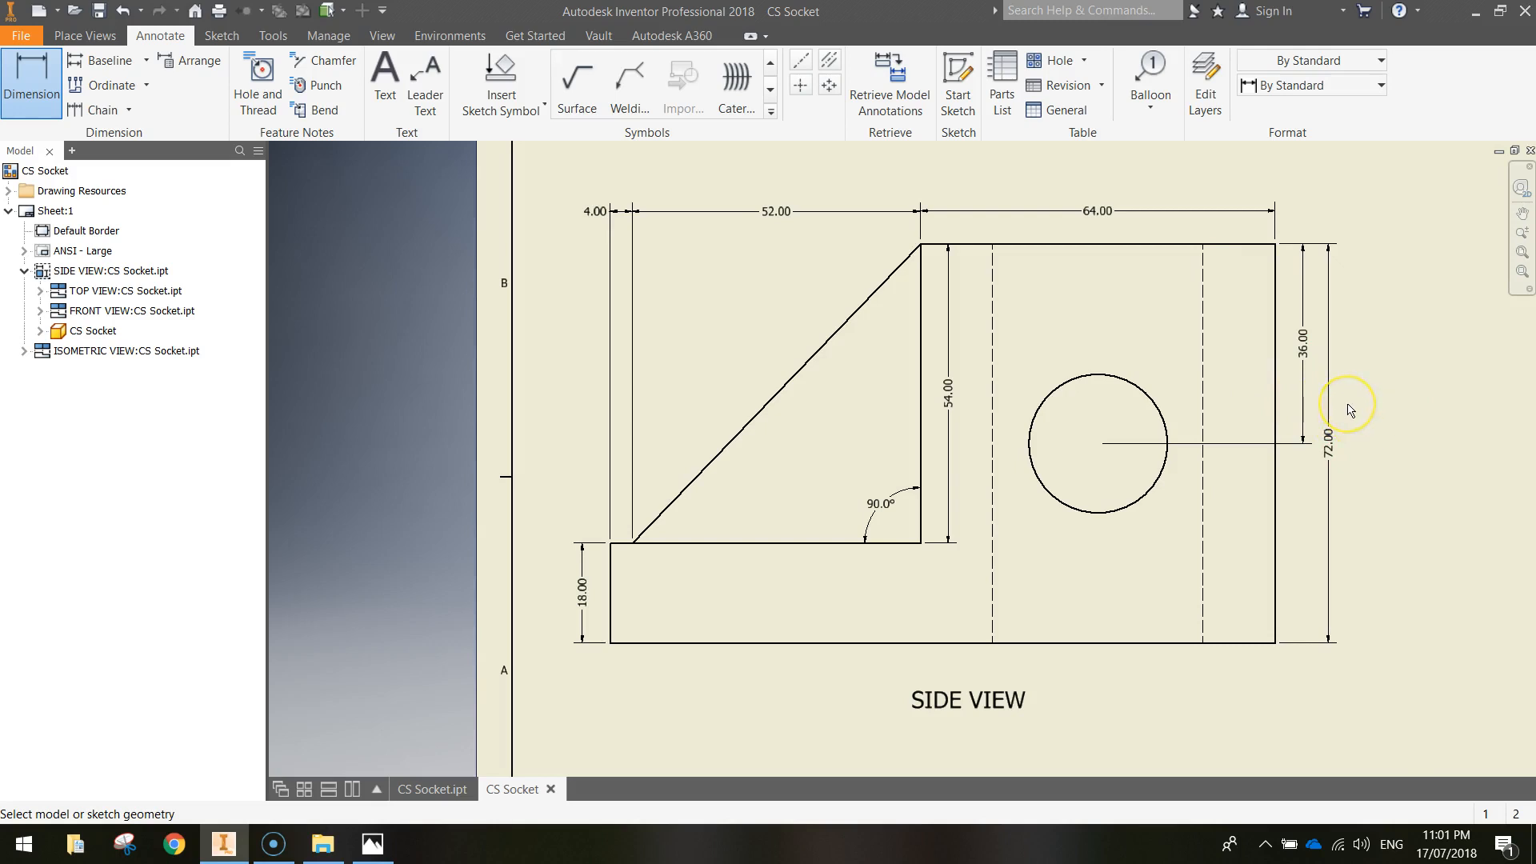
{"action": "scroll", "coordinate": [1349, 412], "scroll_direction": "up", "scroll_amount": 3}
{"action": "scroll", "coordinate": [1344, 411], "scroll_direction": "down", "scroll_amount": 5}
{"action": "mouse_move", "coordinate": [1344, 411]}
{"action": "middle_mouse_down"}
{"action": "mouse_move", "coordinate": [1371, 352]}
{"action": "mouse_move", "coordinate": [1245, 419]}
{"action": "mouse_move", "coordinate": [987, 405]}
{"action": "mouse_move", "coordinate": [973, 427]}
{"action": "mouse_move", "coordinate": [984, 559]}
{"action": "middle_mouse_up"}
{"action": "mouse_move", "coordinate": [885, 312]}
{"action": "middle_mouse_down"}
{"action": "mouse_move", "coordinate": [900, 480]}
{"action": "mouse_move", "coordinate": [913, 415]}
{"action": "middle_mouse_up"}
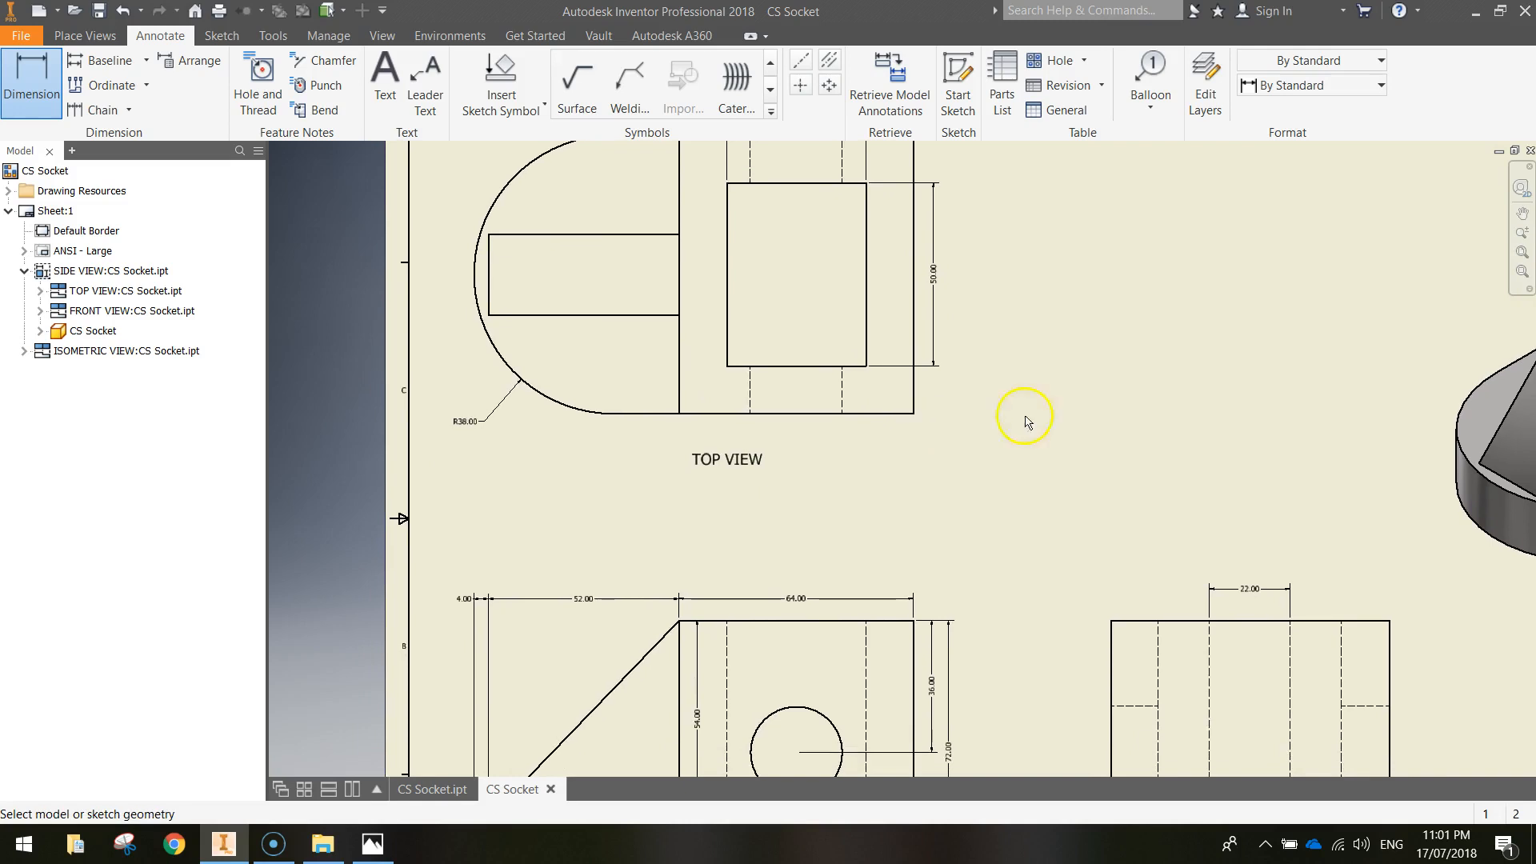
{"action": "middle_click_drag", "start_coordinate": [1232, 572], "coordinate": [1084, 301]}
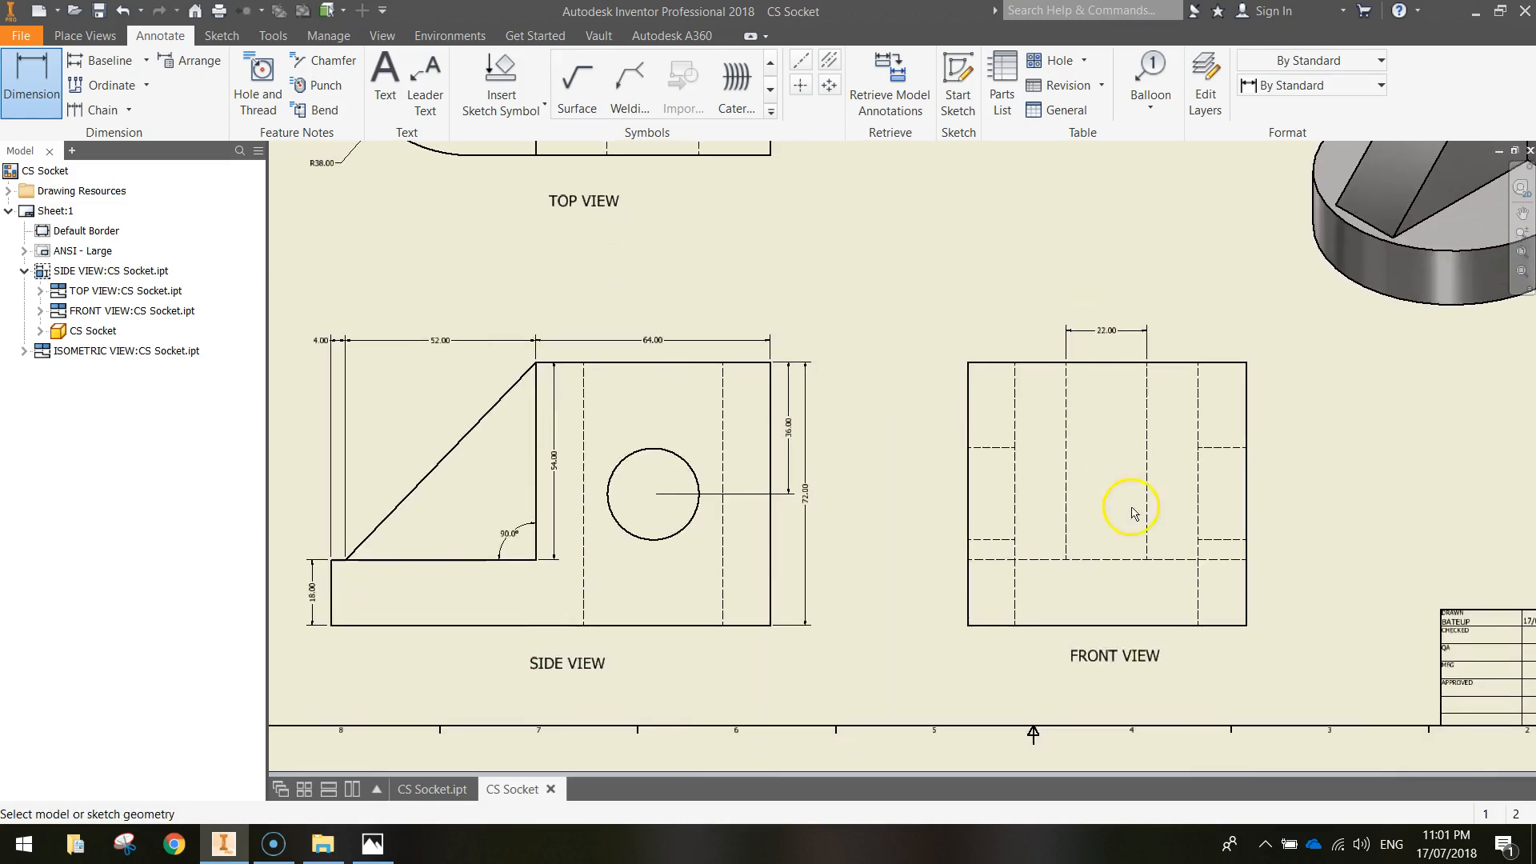
{"action": "left_click", "coordinate": [1110, 338]}
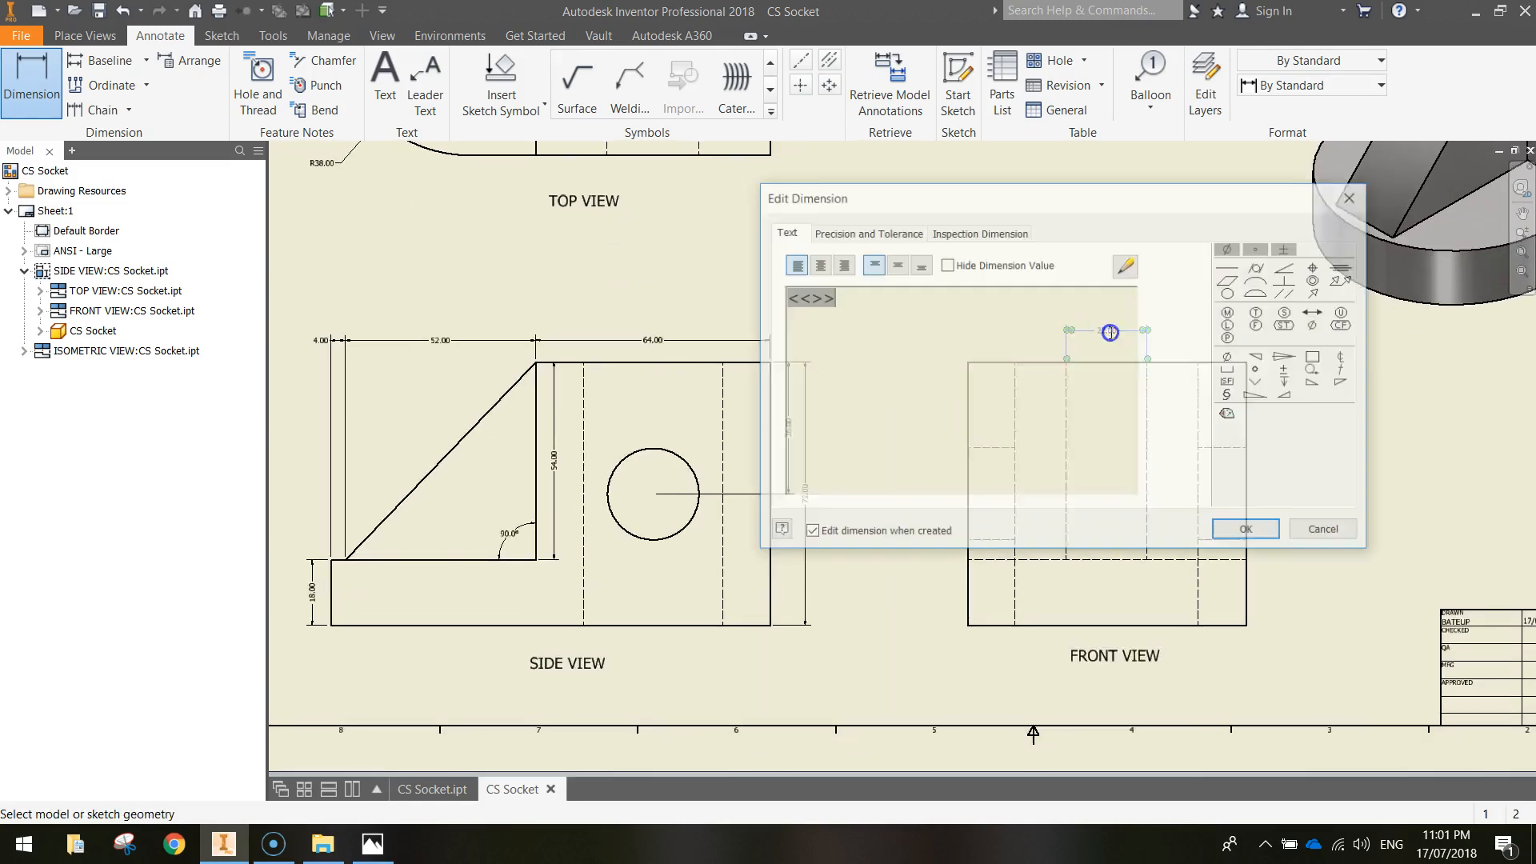
{"action": "left_click", "coordinate": [1312, 526]}
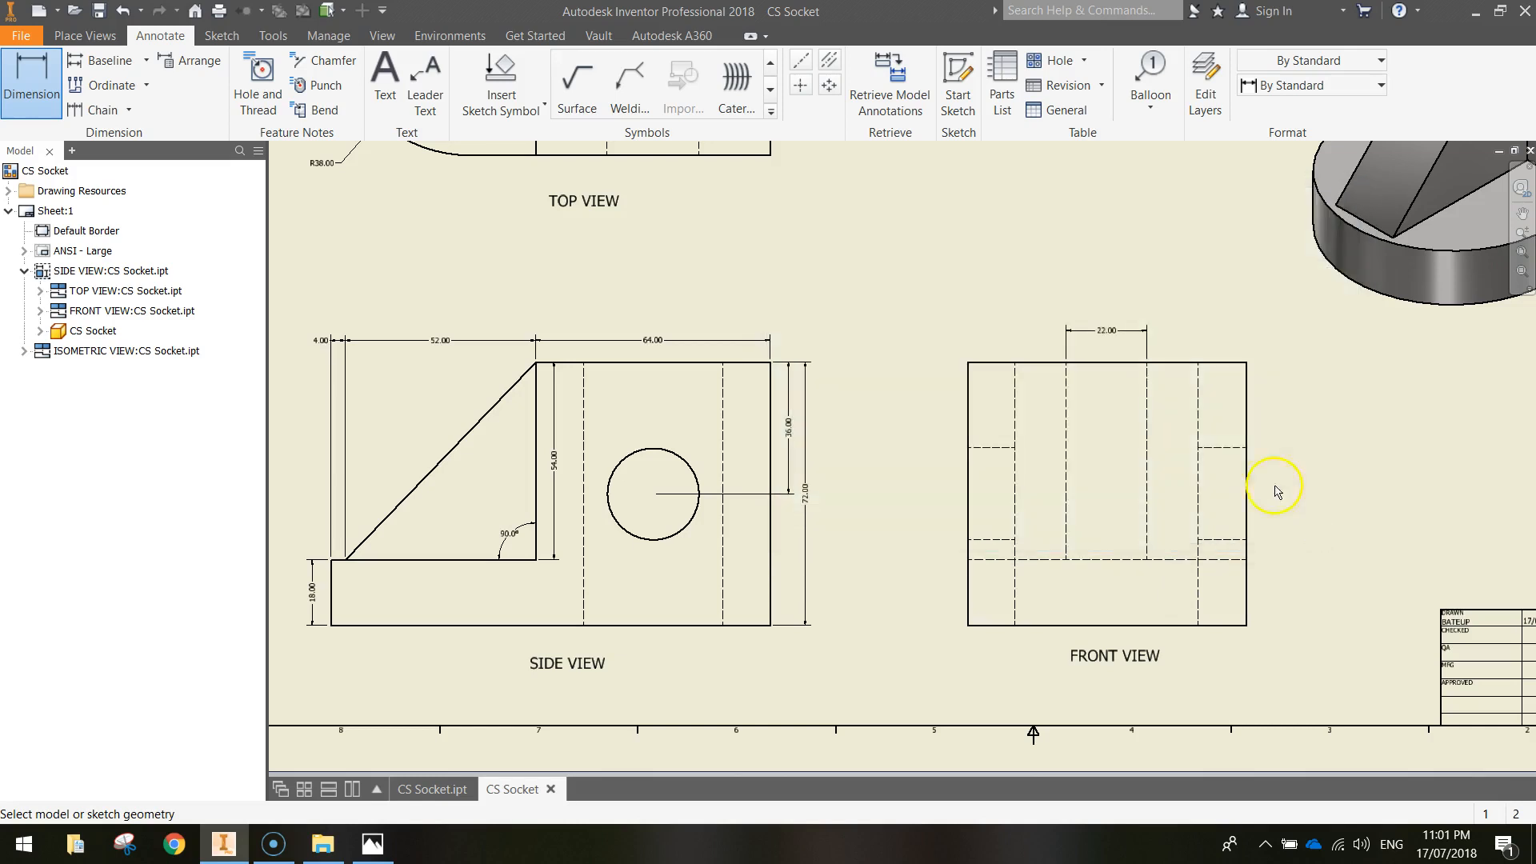
{"action": "key", "text": "Escape"}
{"action": "left_click", "coordinate": [1110, 336]}
{"action": "key", "text": "Escape"}
- Dimension the rib's width in the top view, placing the dimension just beyond the base's rounded end
{"action": "middle_click_drag", "start_coordinate": [758, 243], "coordinate": [908, 576]}
{"action": "scroll", "coordinate": [608, 308], "scroll_direction": "down", "scroll_amount": 3}
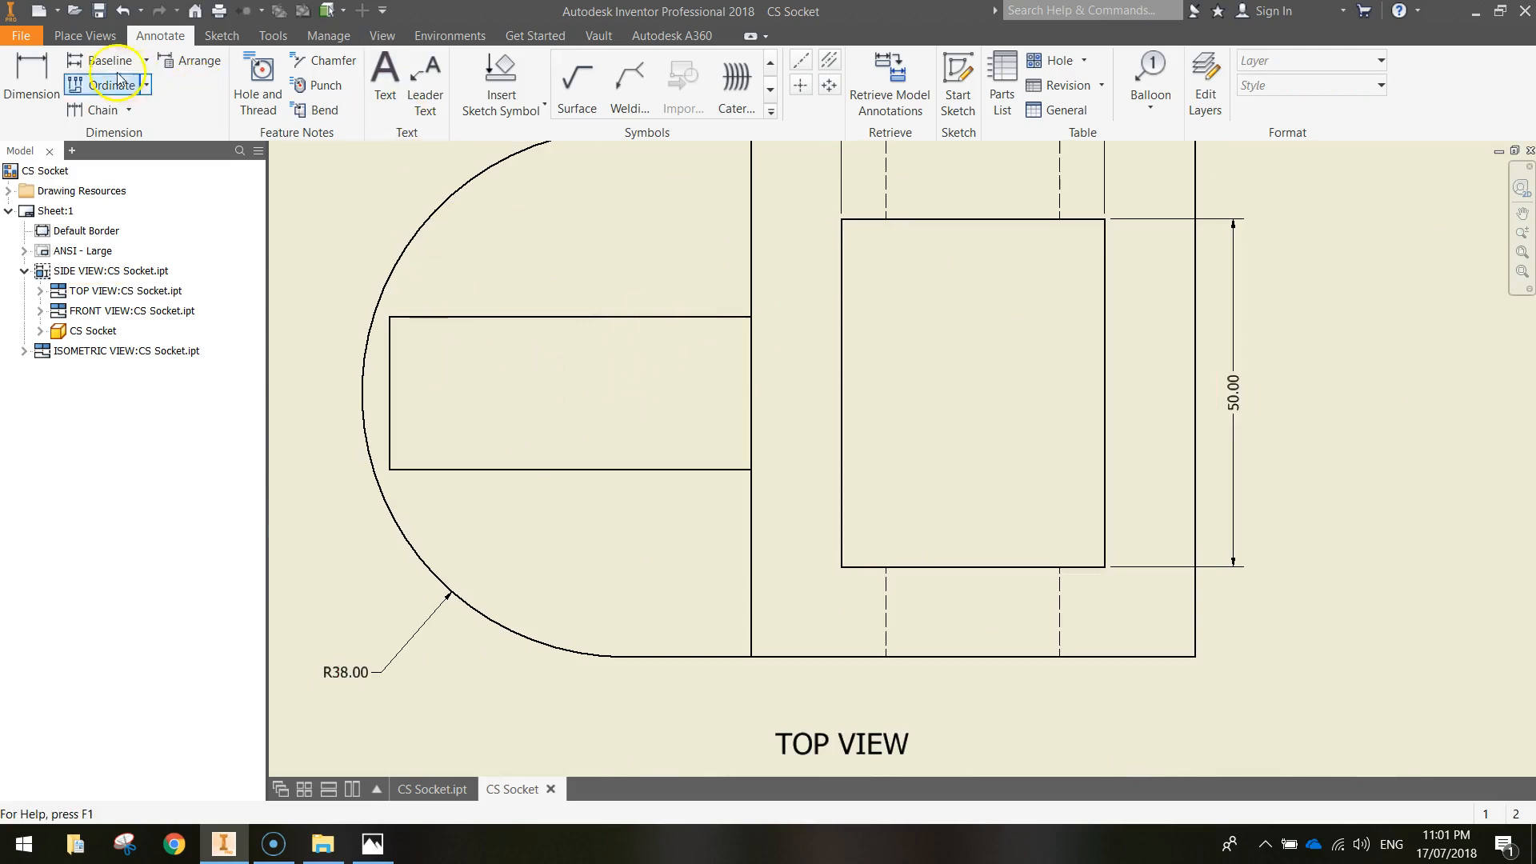
{"action": "left_click", "coordinate": [32, 80]}
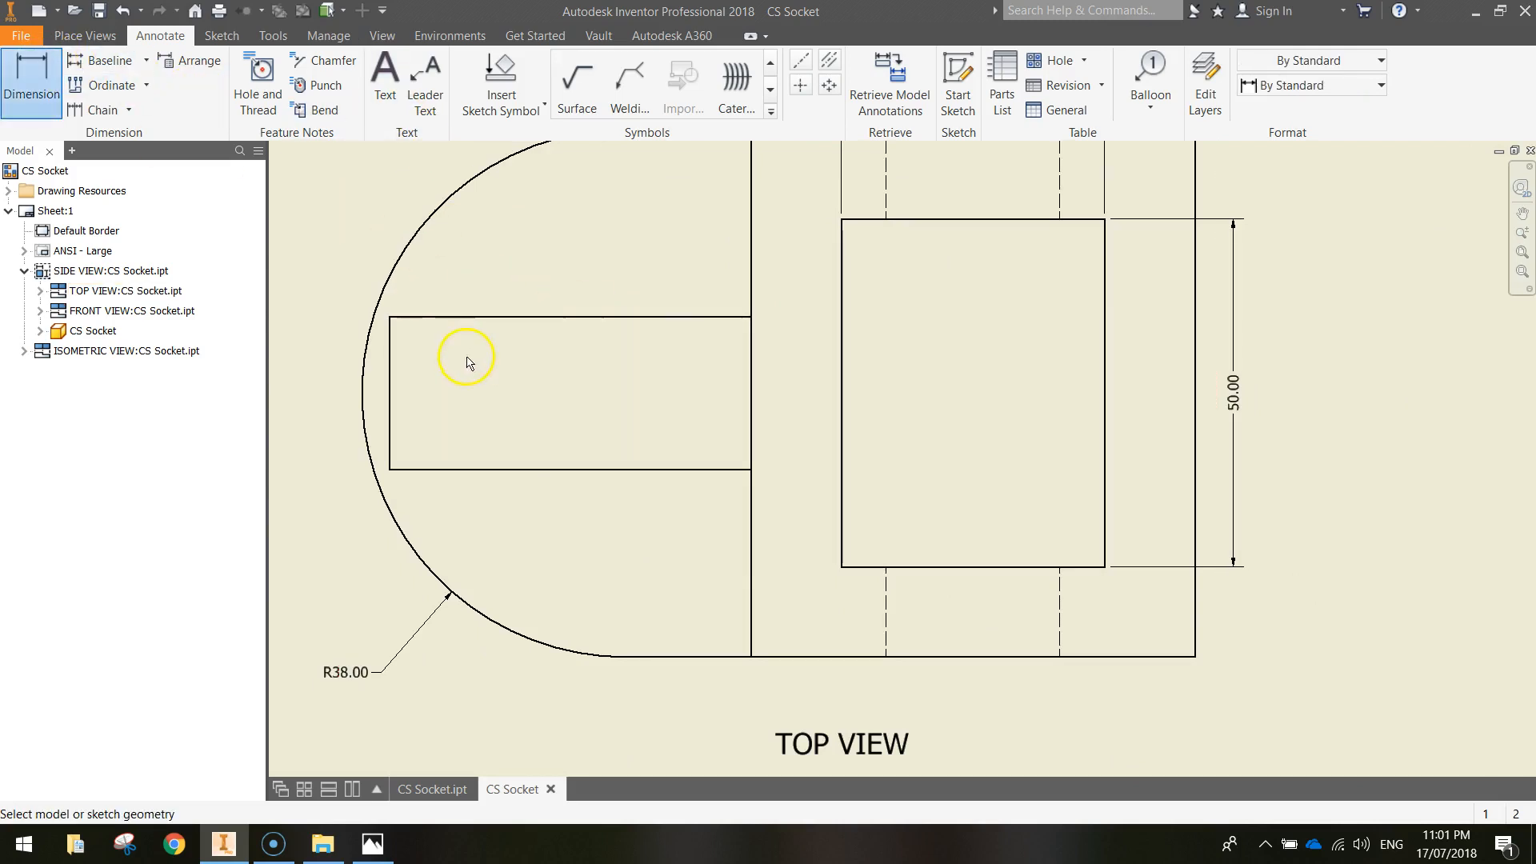
{"action": "left_click", "coordinate": [388, 380]}
{"action": "left_click", "coordinate": [324, 377]}
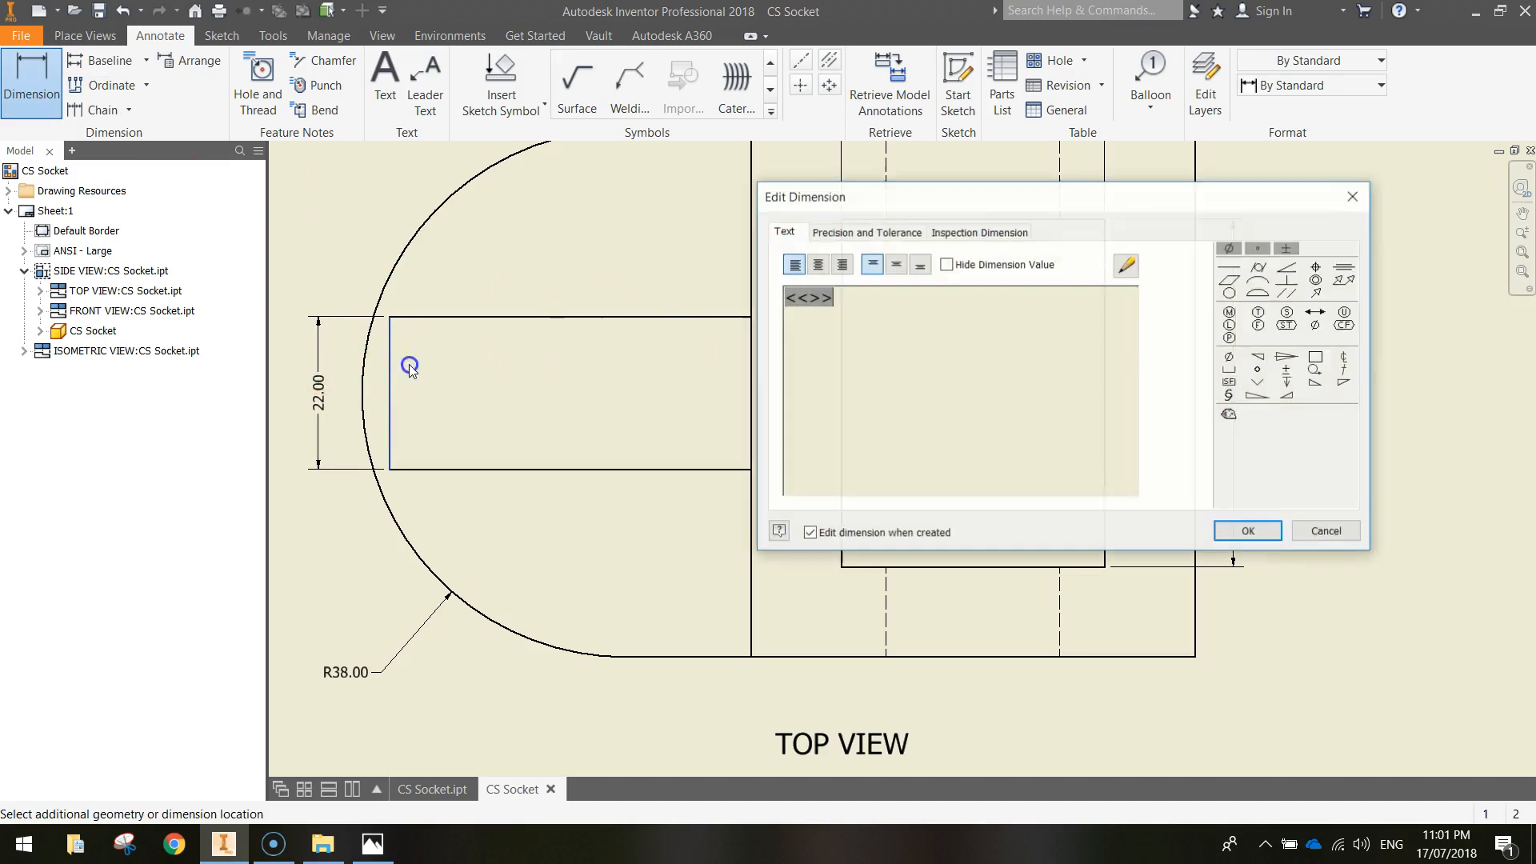
{"action": "left_click", "coordinate": [1248, 531]}
- Add the text CS SOCKET in the title block's TITLE area with a text height of 6.10 mm
{"action": "scroll", "coordinate": [1105, 532], "scroll_direction": "up", "scroll_amount": 3}
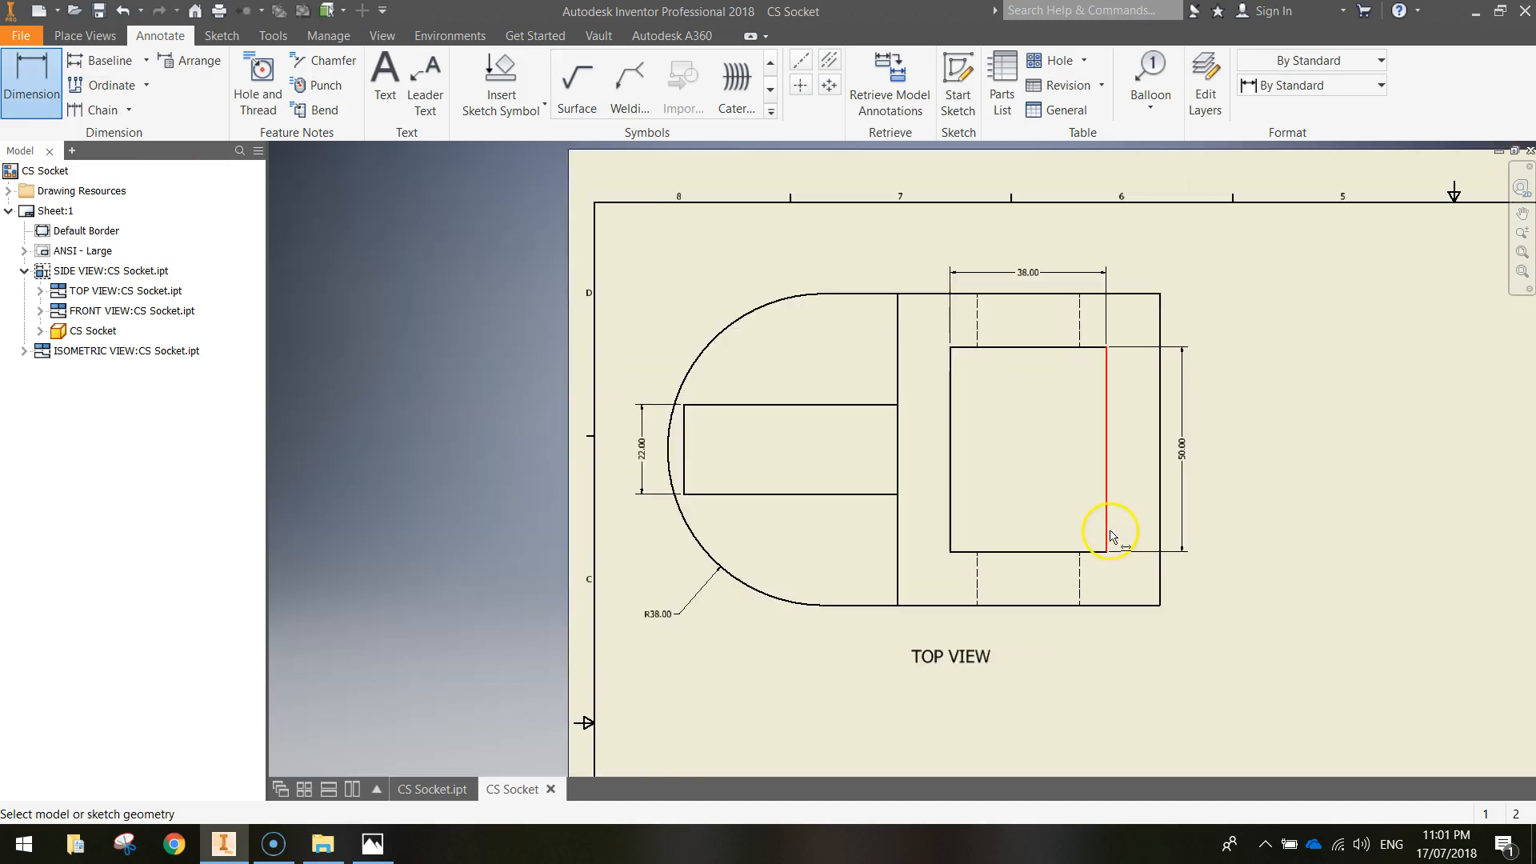
{"action": "mouse_move", "coordinate": [1450, 697]}
{"action": "middle_mouse_down"}
{"action": "mouse_move", "coordinate": [1339, 642]}
{"action": "mouse_move", "coordinate": [1327, 600]}
{"action": "middle_mouse_up"}
{"action": "scroll", "coordinate": [1201, 445], "scroll_direction": "up", "scroll_amount": 4}
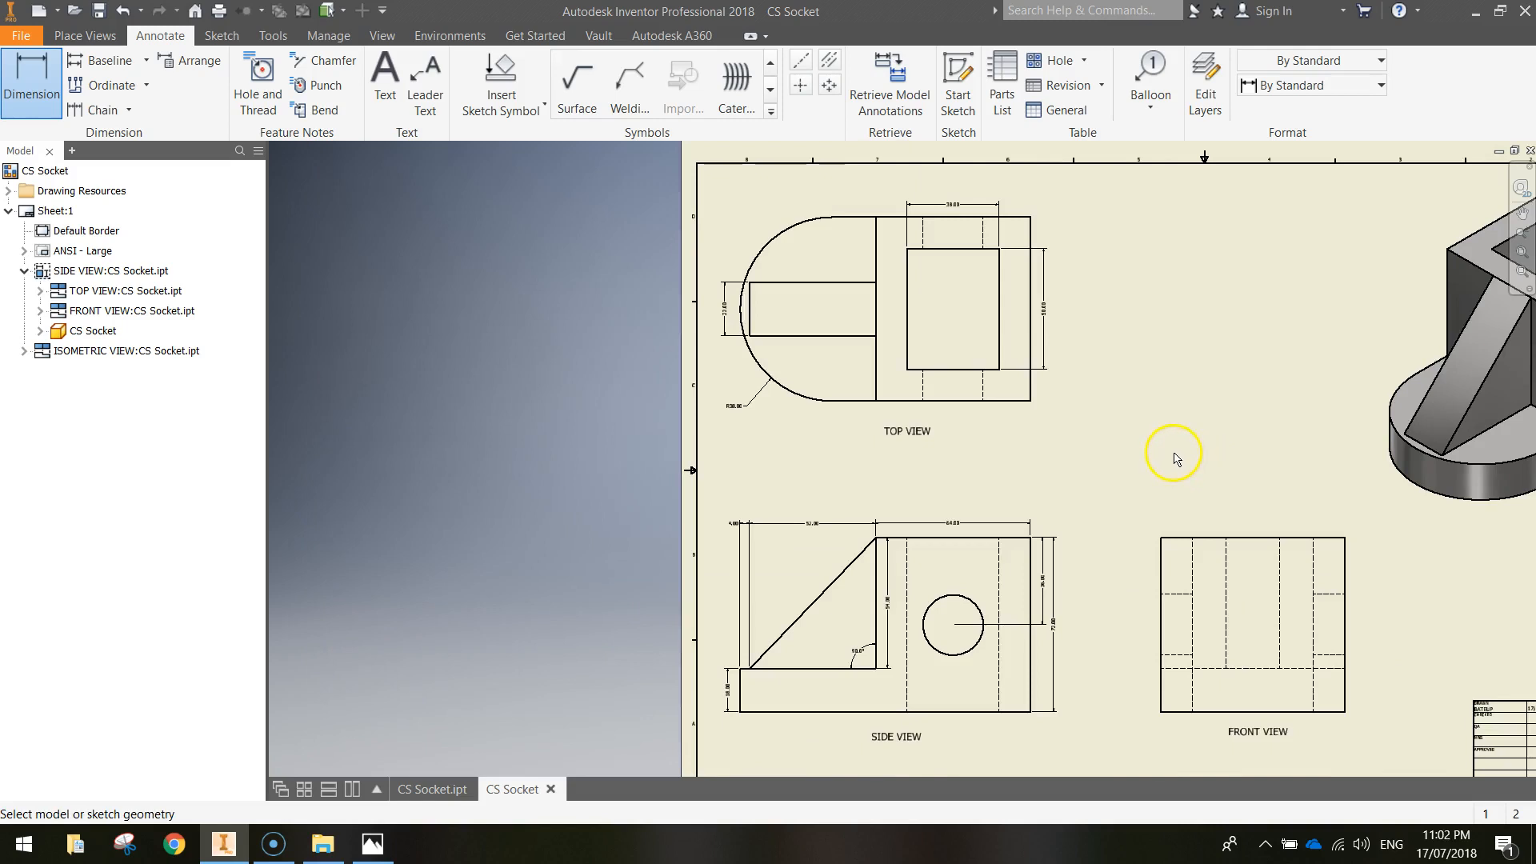
{"action": "mouse_move", "coordinate": [1423, 702]}
{"action": "middle_mouse_down"}
{"action": "mouse_move", "coordinate": [1104, 556]}
{"action": "mouse_move", "coordinate": [883, 272]}
{"action": "middle_mouse_up"}
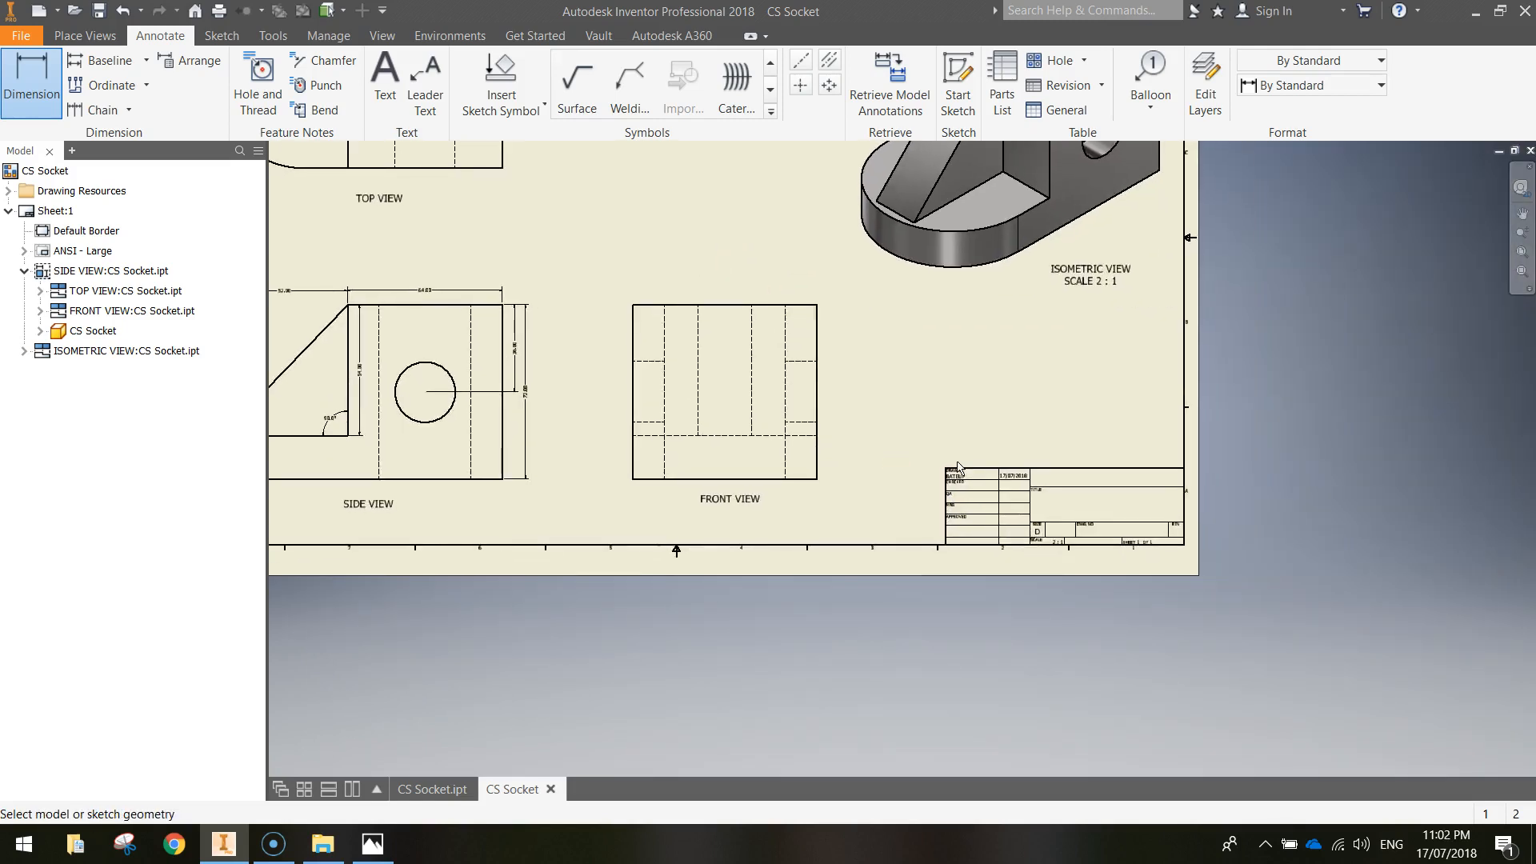
{"action": "scroll", "coordinate": [1131, 505], "scroll_direction": "down", "scroll_amount": 6}
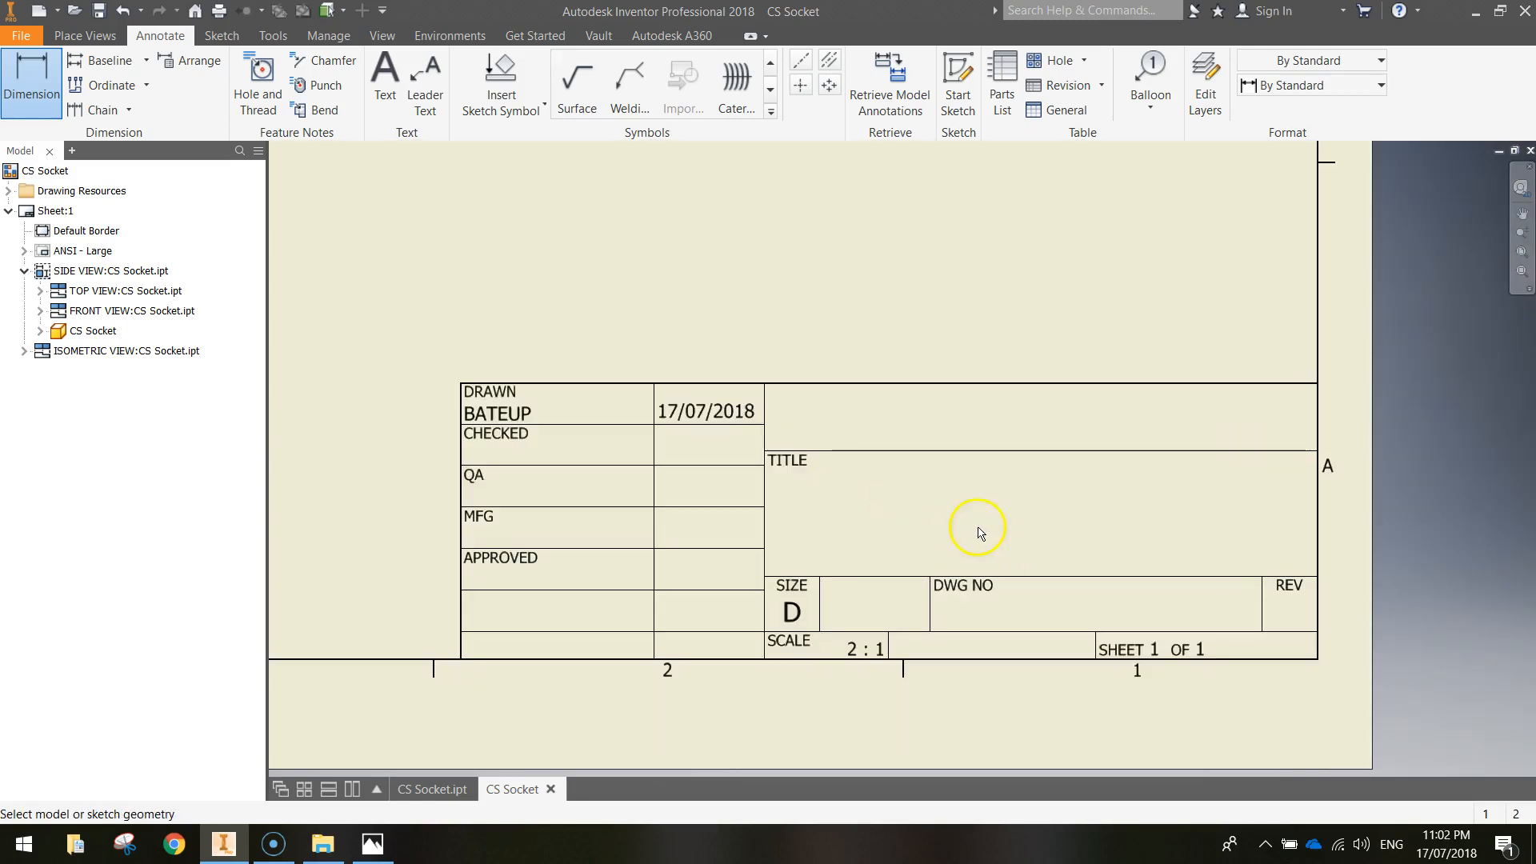
{"action": "left_click", "coordinate": [383, 80]}
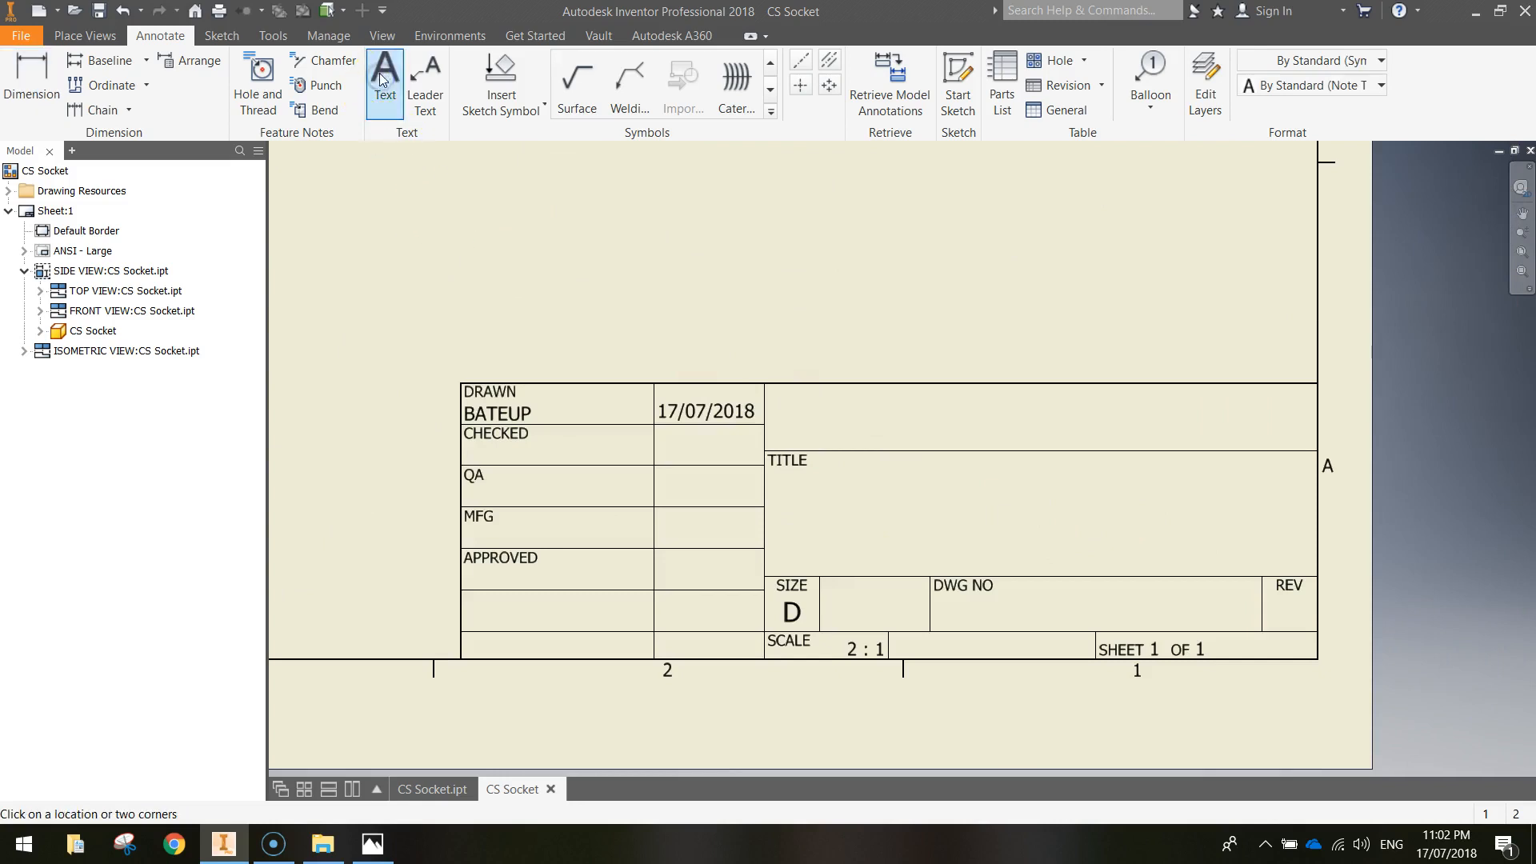
{"action": "left_click", "coordinate": [653, 300]}
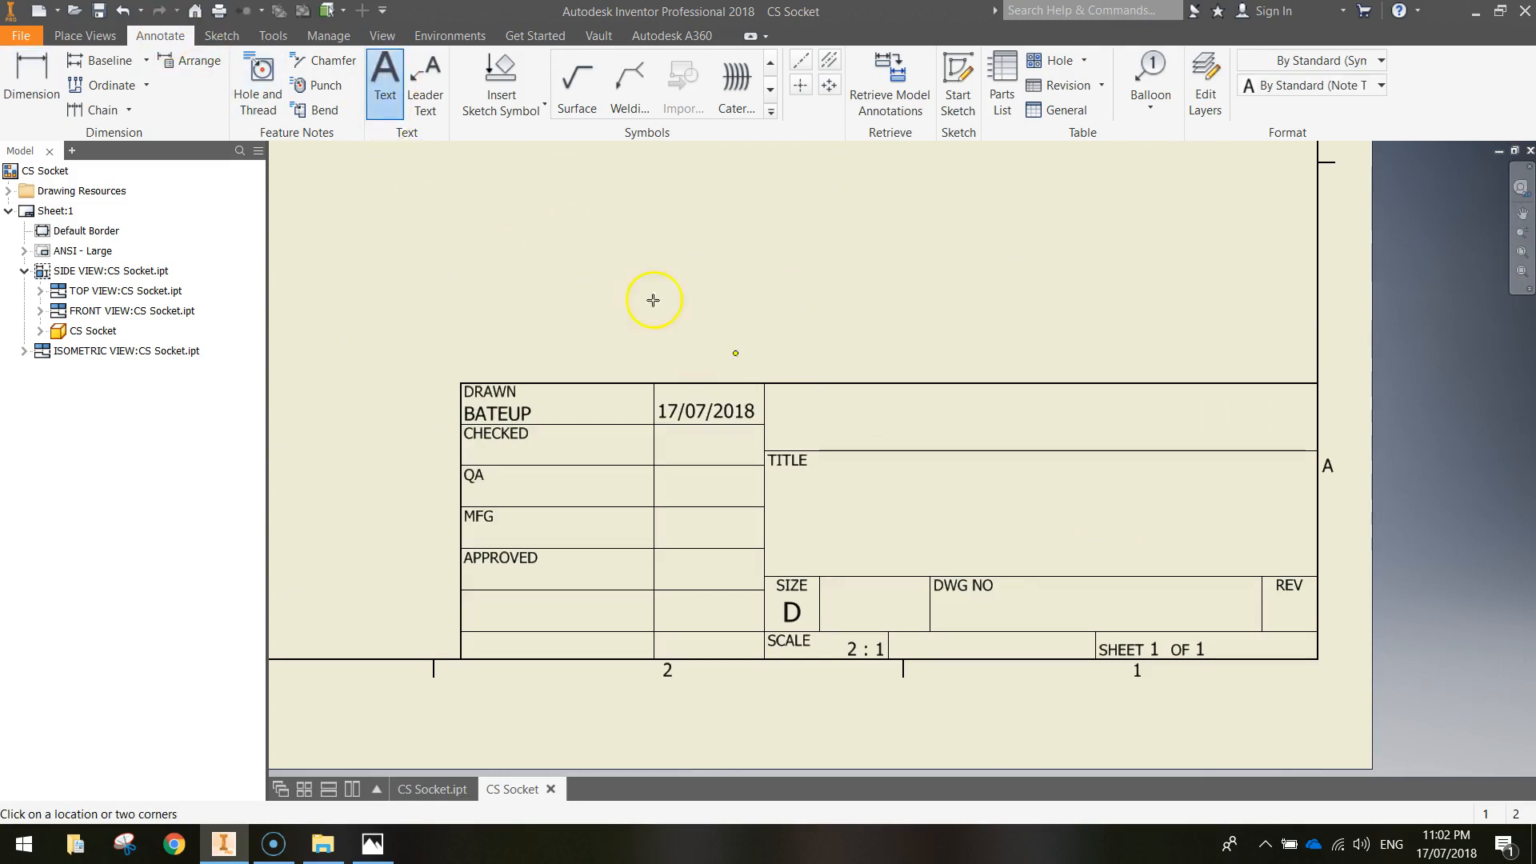
{"action": "left_click", "coordinate": [811, 509]}
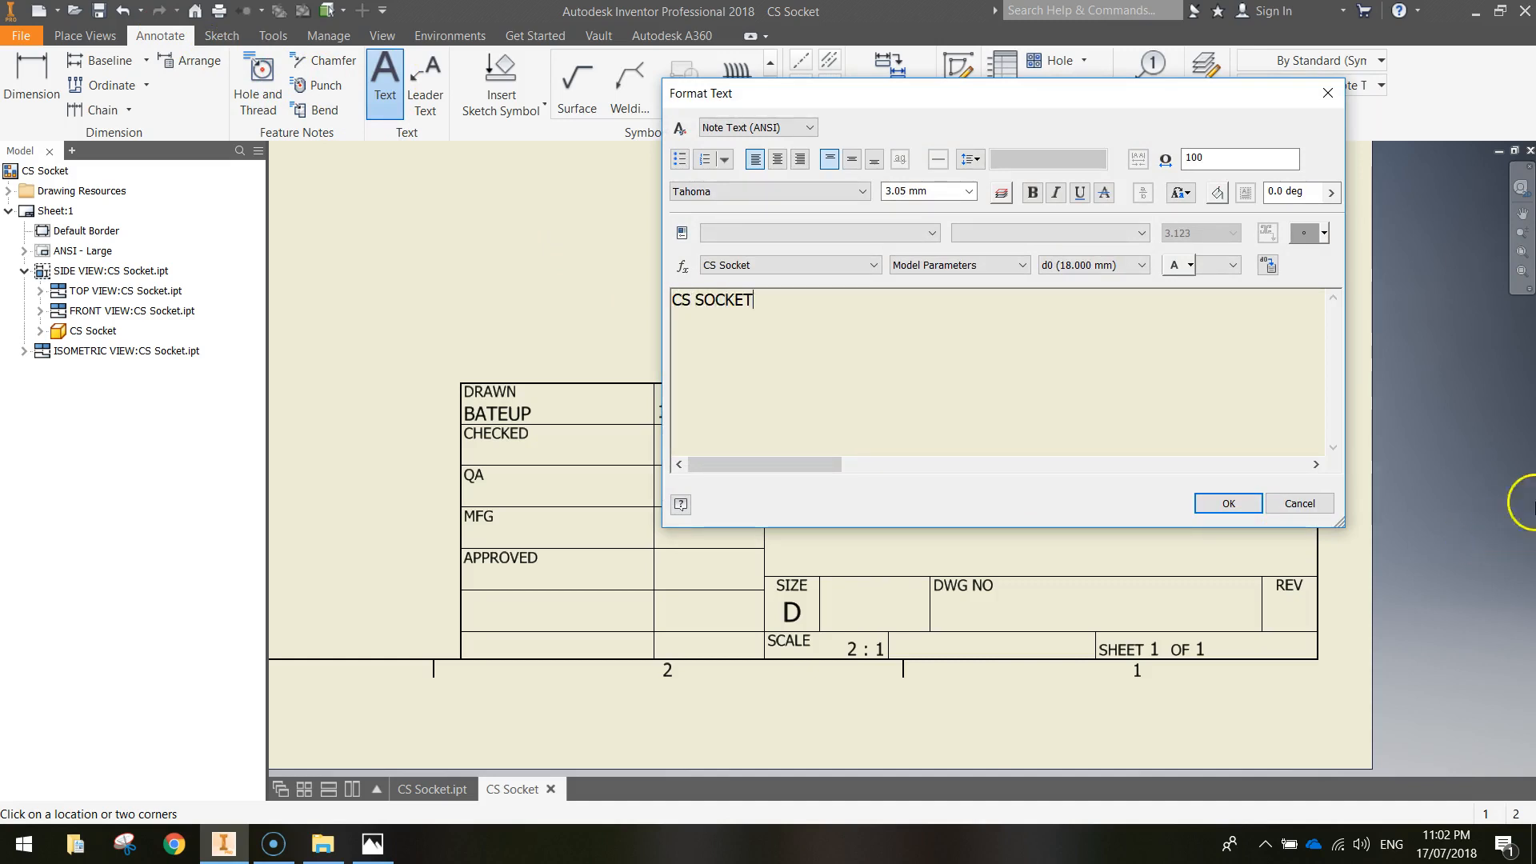
{"action": "left_click_drag", "start_coordinate": [756, 306], "coordinate": [588, 307]}
{"action": "left_click", "coordinate": [968, 192]}
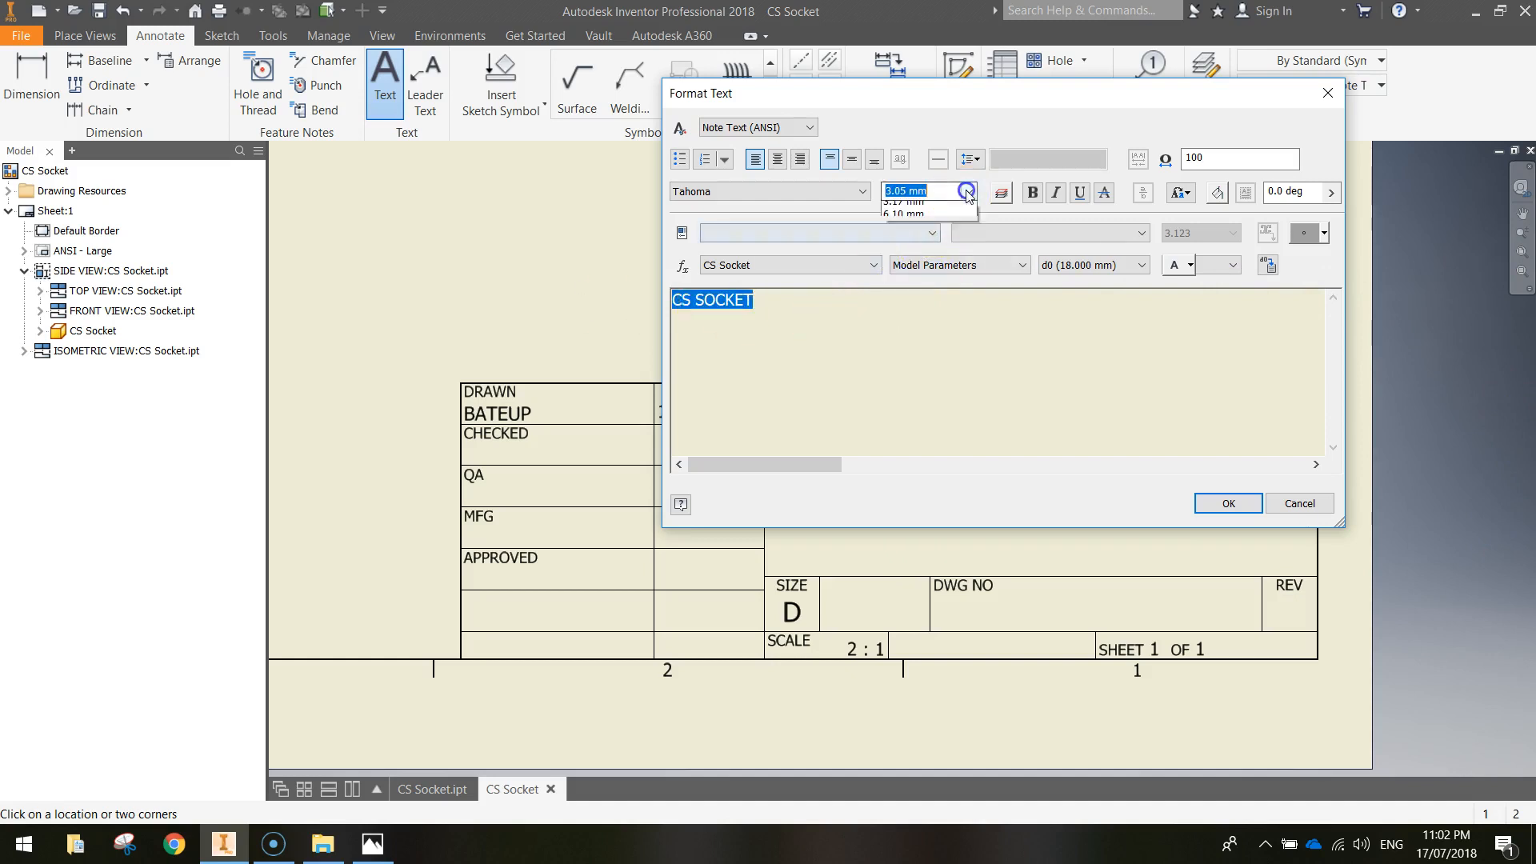
{"action": "left_click", "coordinate": [920, 247]}
{"action": "left_click", "coordinate": [1229, 504]}
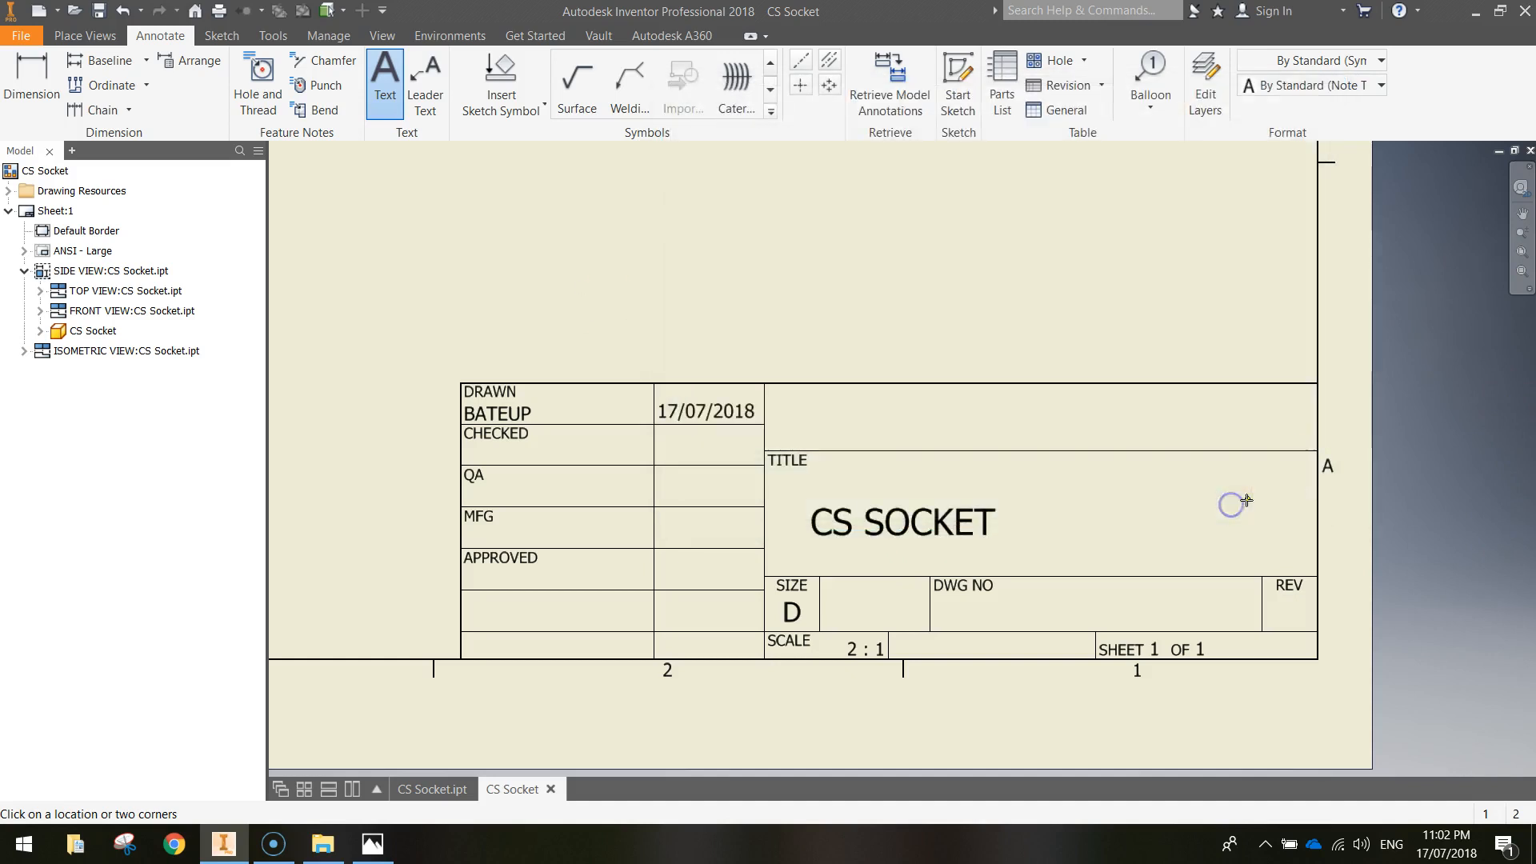
- Move the CS SOCKET text closer to the TITLE label in the title block and fit the whole sheet in view
{"action": "key", "text": "Escape"}
{"action": "left_click_drag", "start_coordinate": [907, 510], "coordinate": [858, 490]}
{"action": "left_click", "coordinate": [1032, 504]}
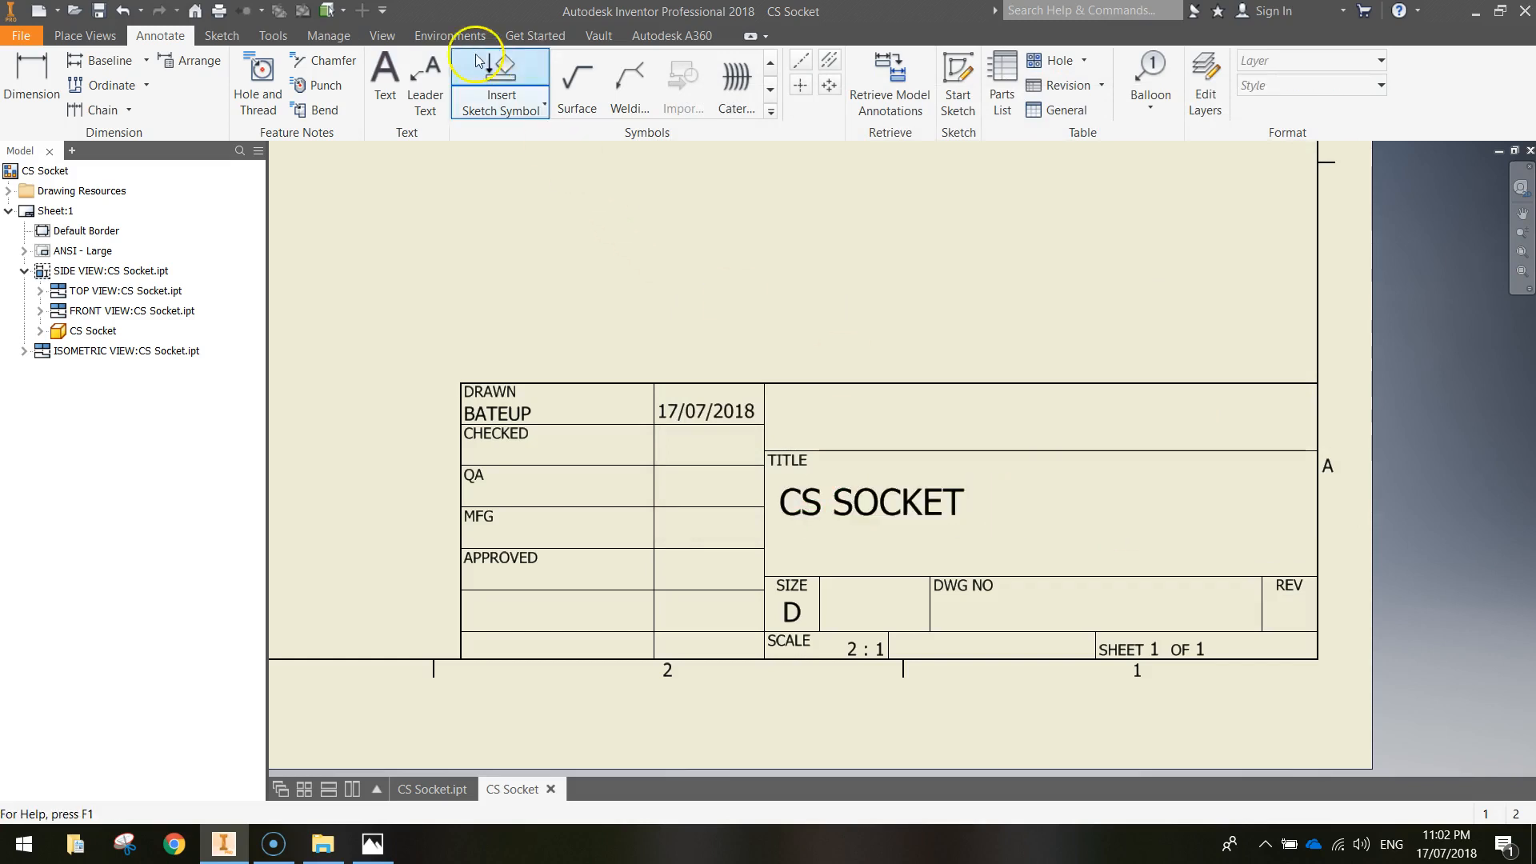
{"action": "left_click", "coordinate": [382, 35]}
{"action": "left_click", "coordinate": [401, 86]}
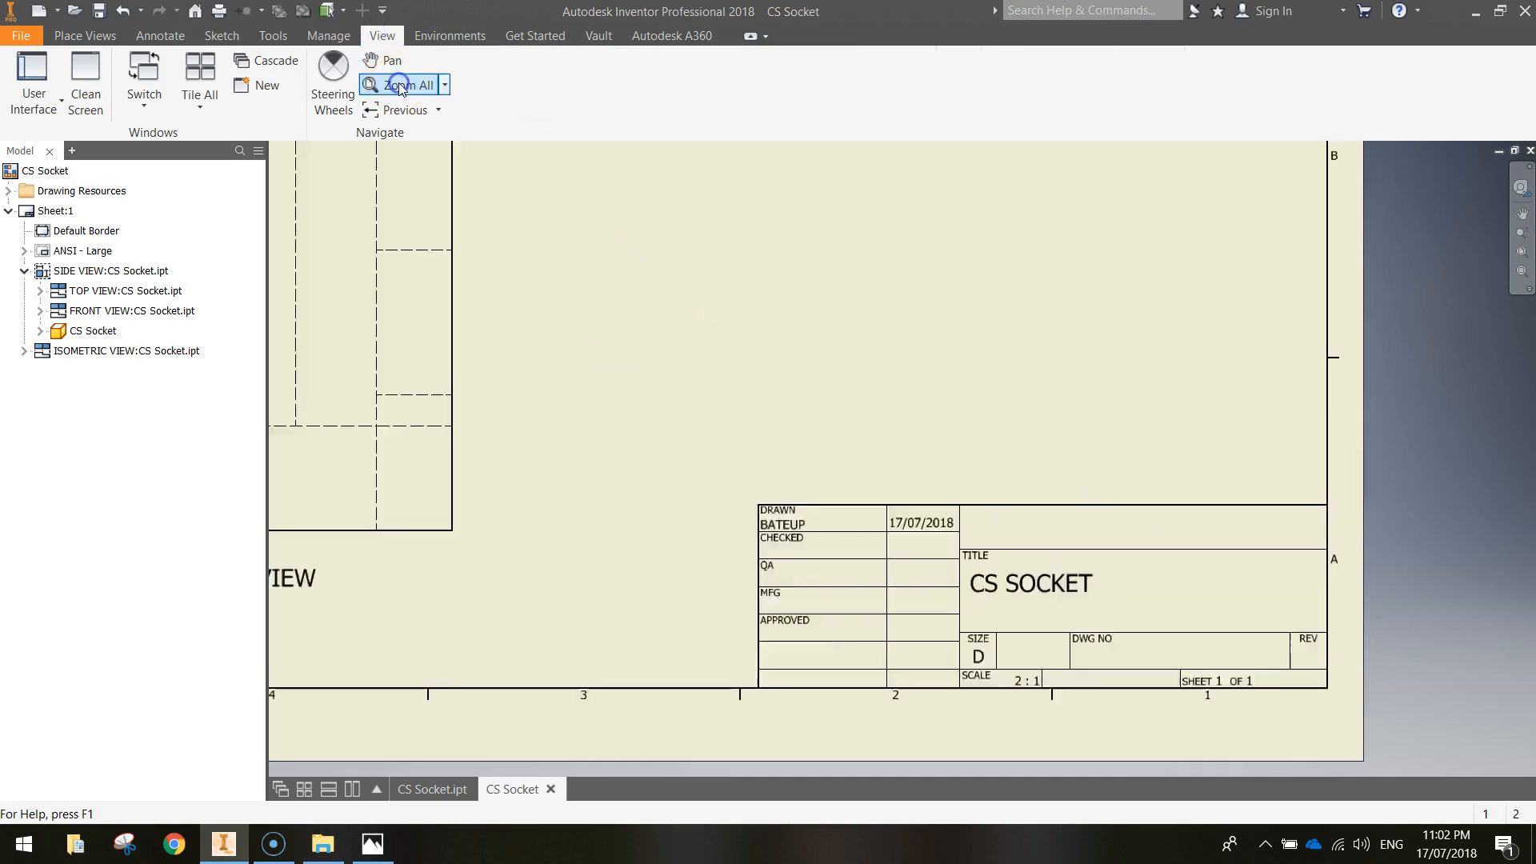